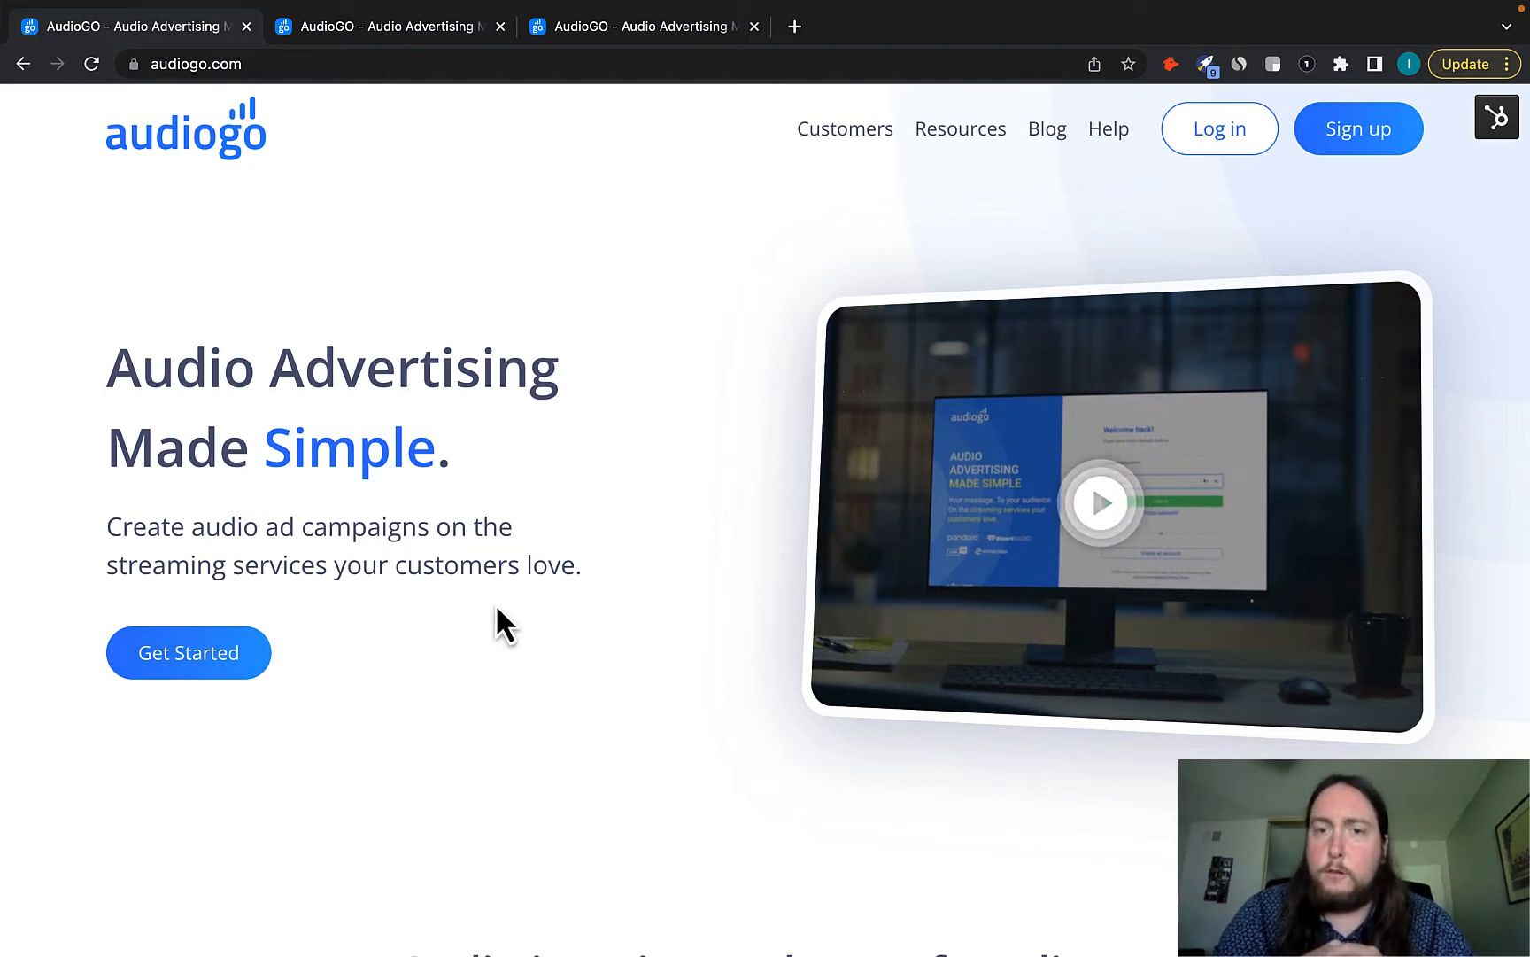
Open the free account sign-up form, look over its first-name field, then close it.
left_click(203, 653)
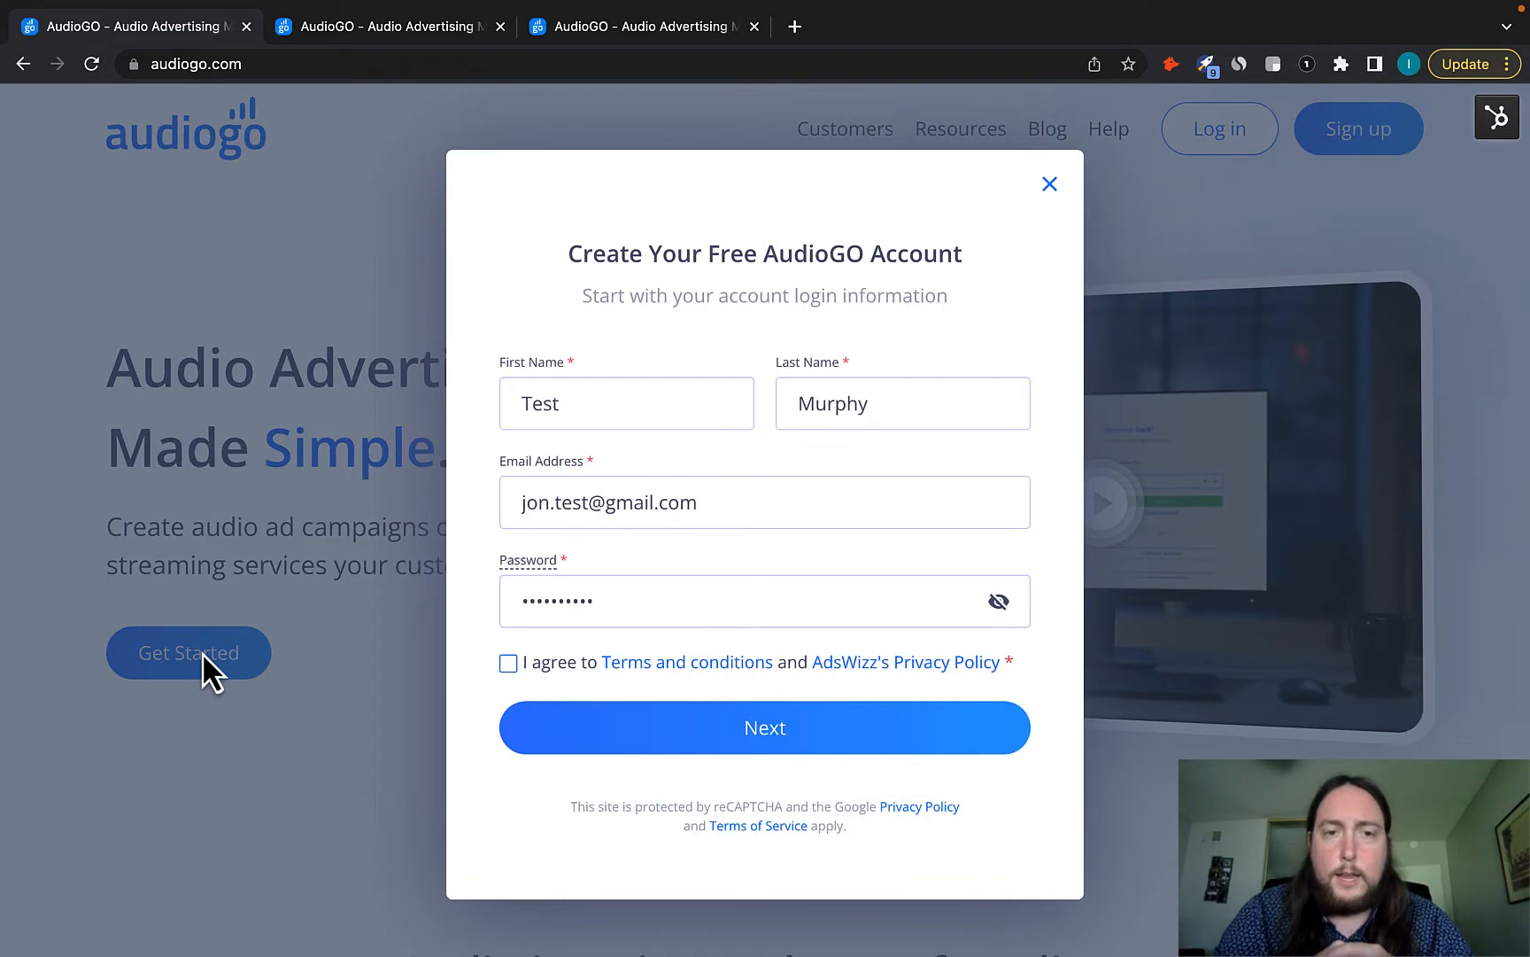
left_click(607, 406)
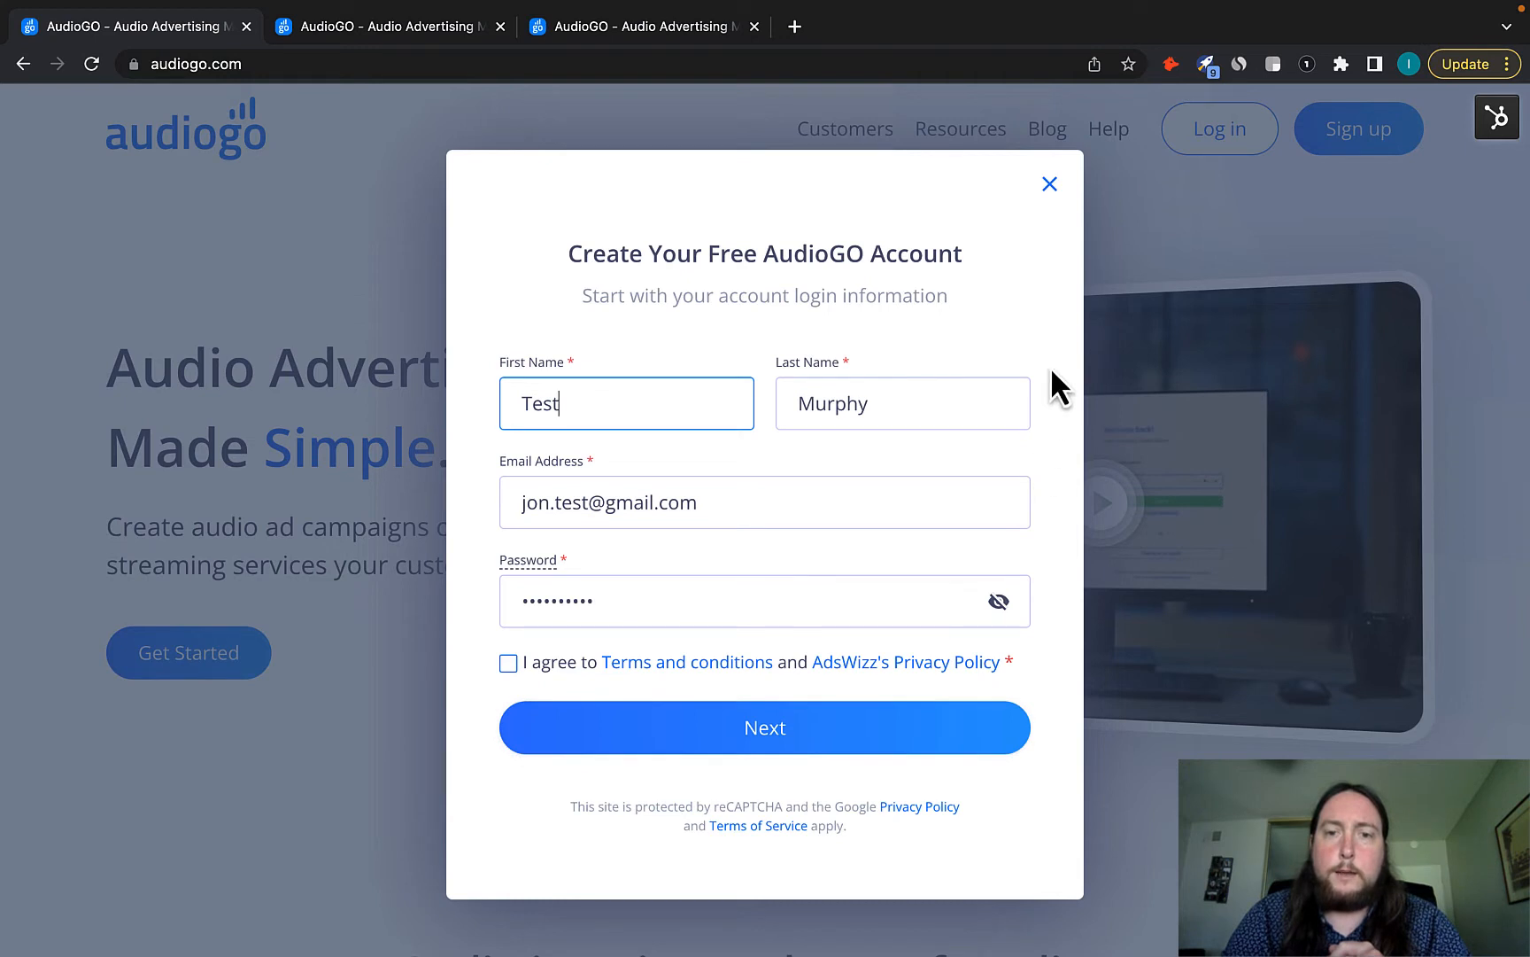
left_click(1049, 185)
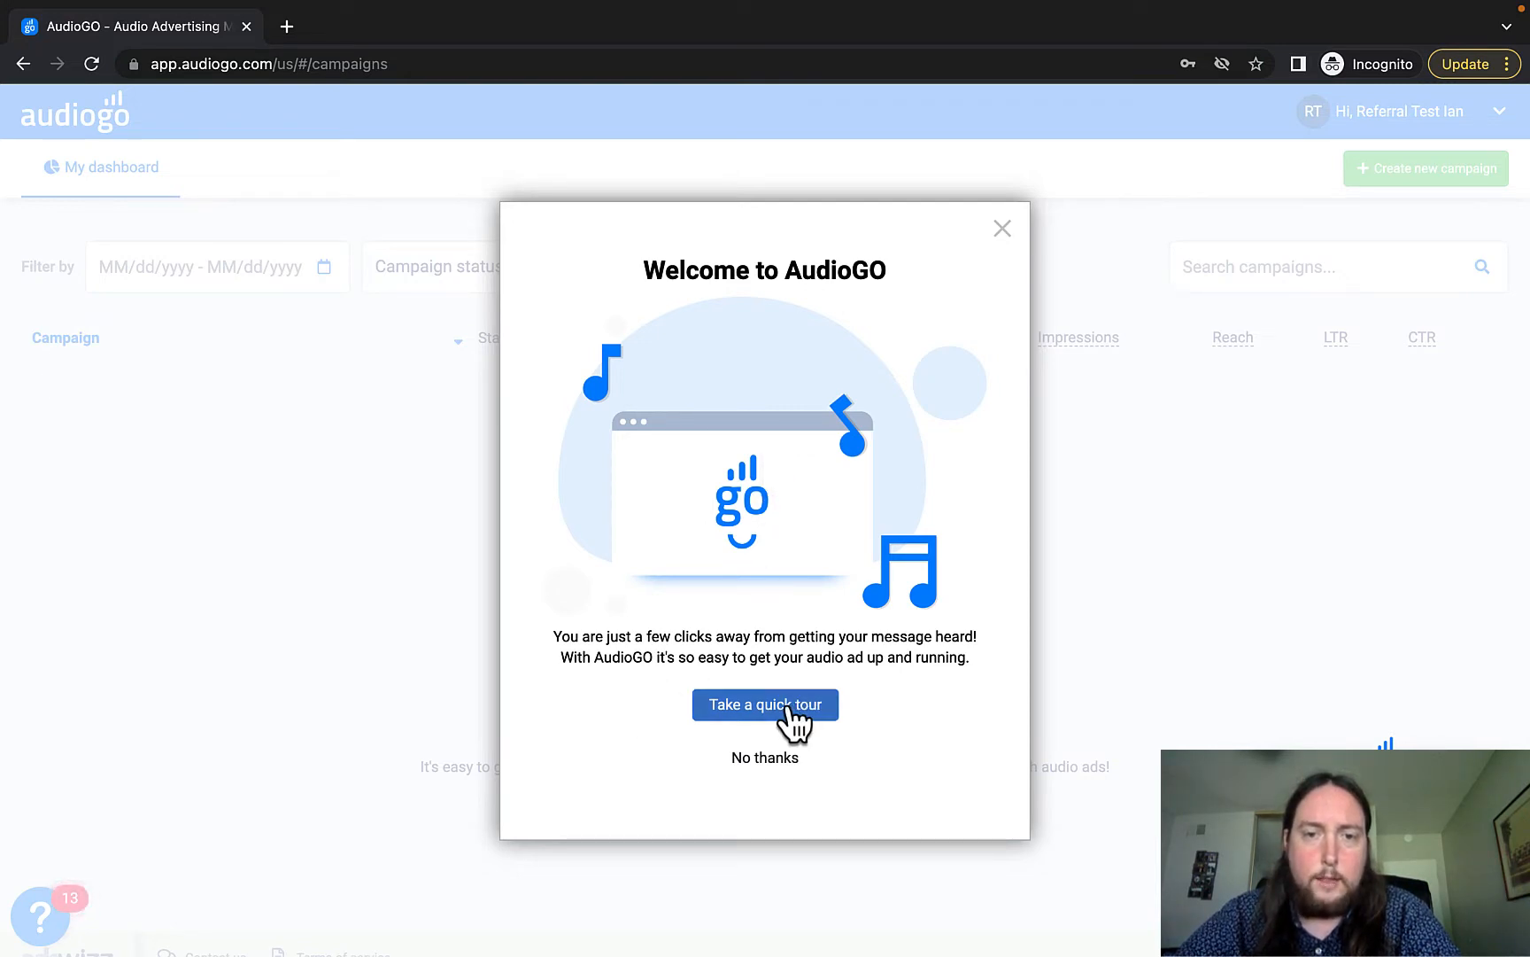
Decline the welcome tour with No thanks and bring up the account options menu.
left_click(764, 760)
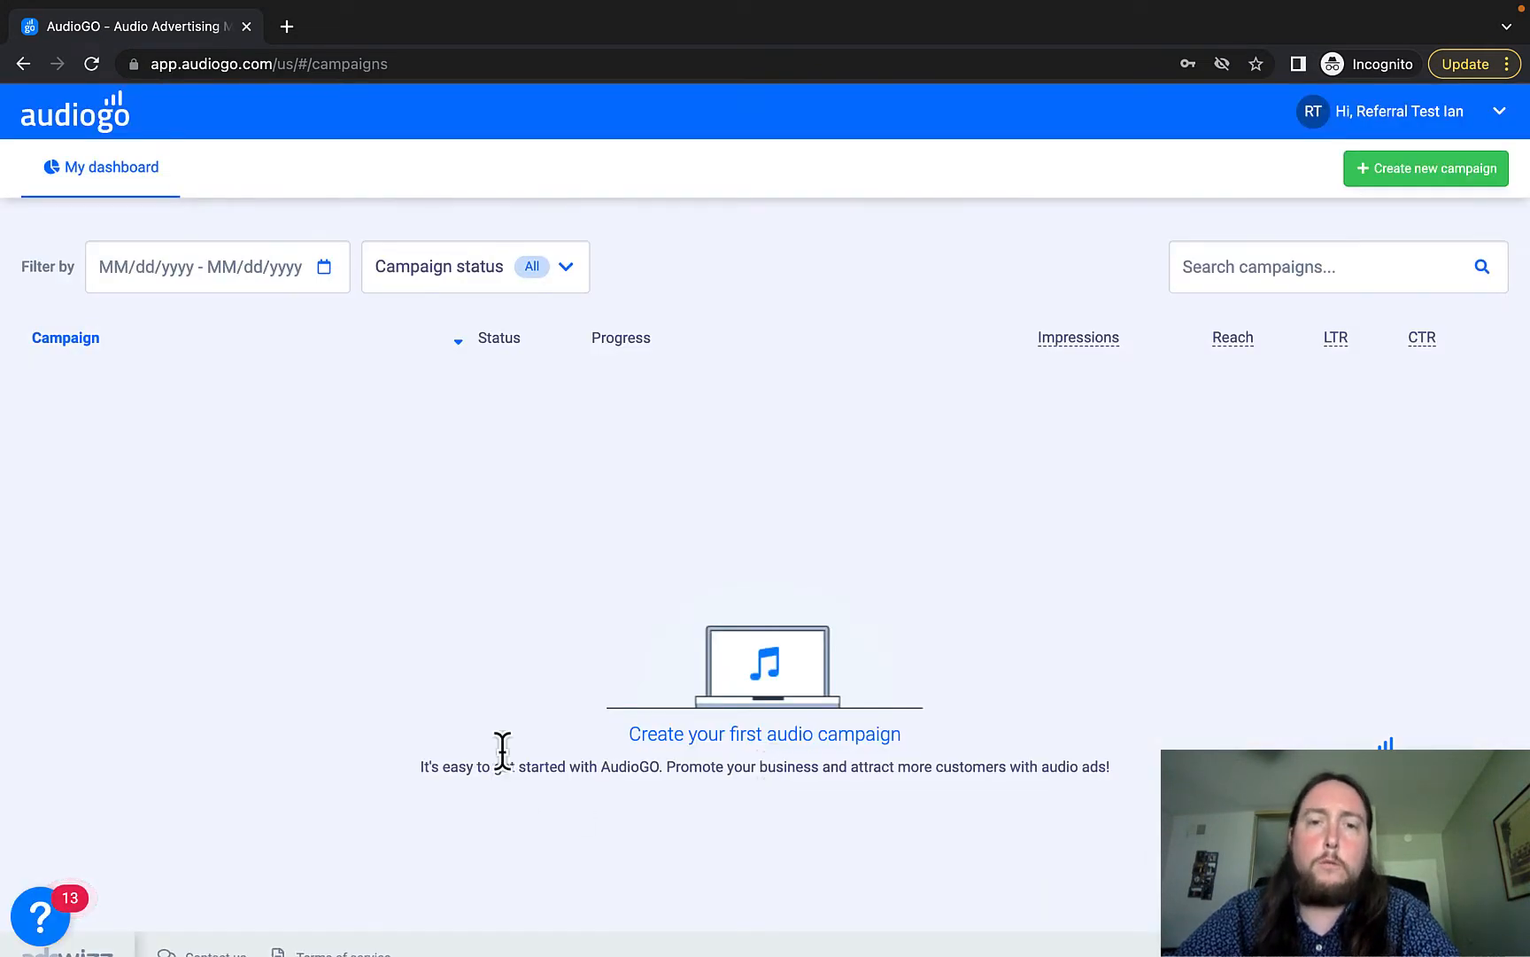
scroll(484, 708, "down", 1)
scroll(484, 708, "up", 1)
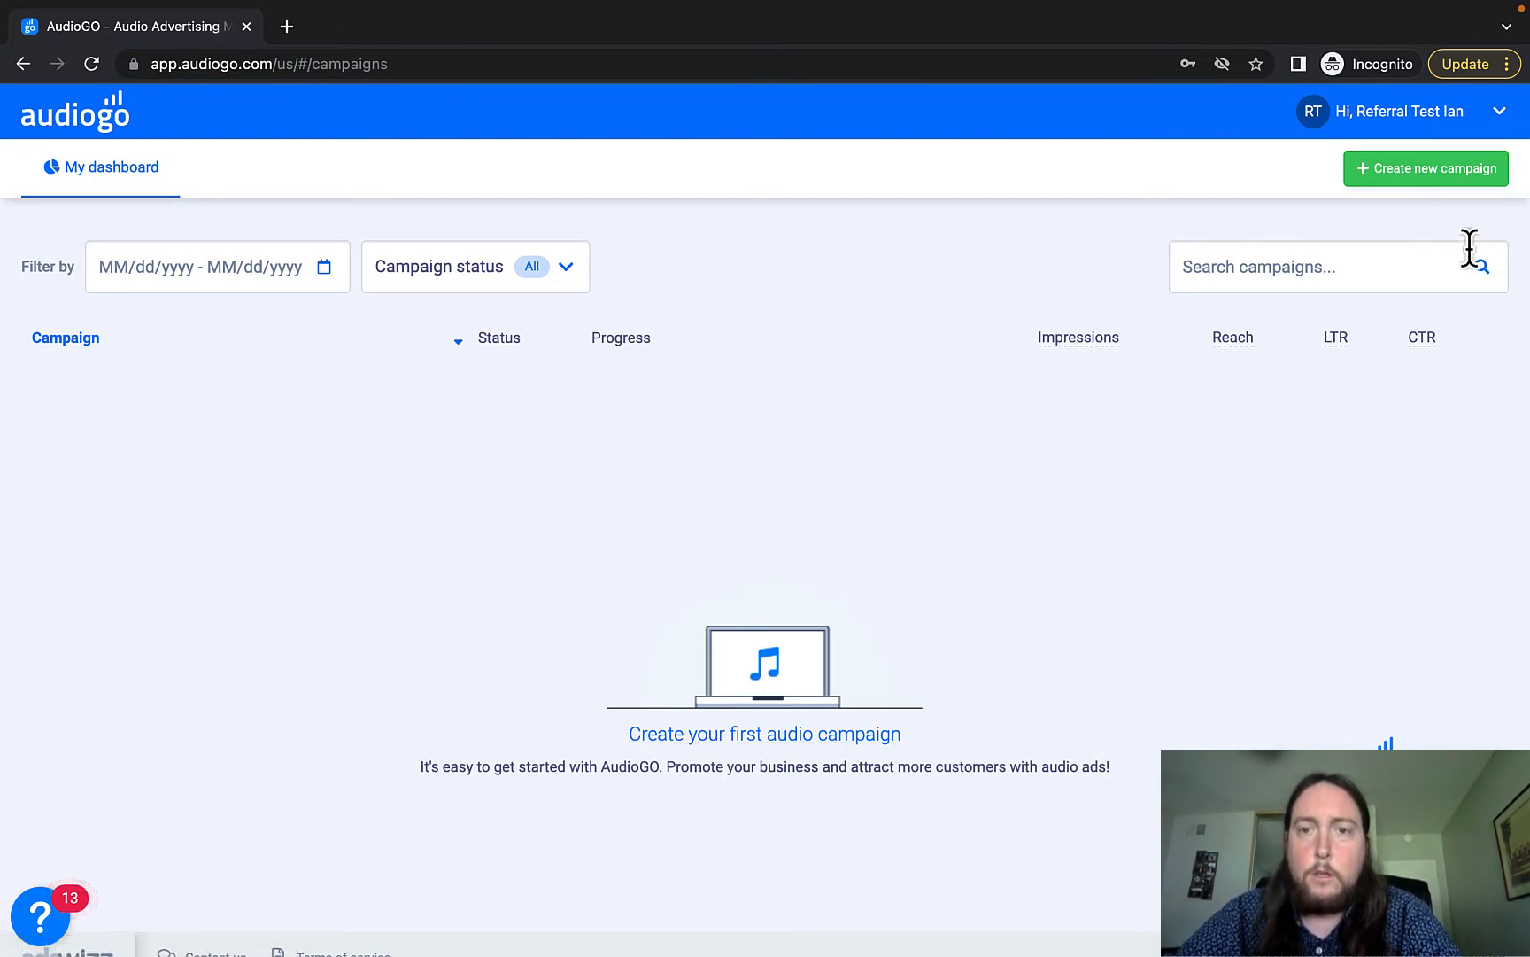
left_click(1501, 113)
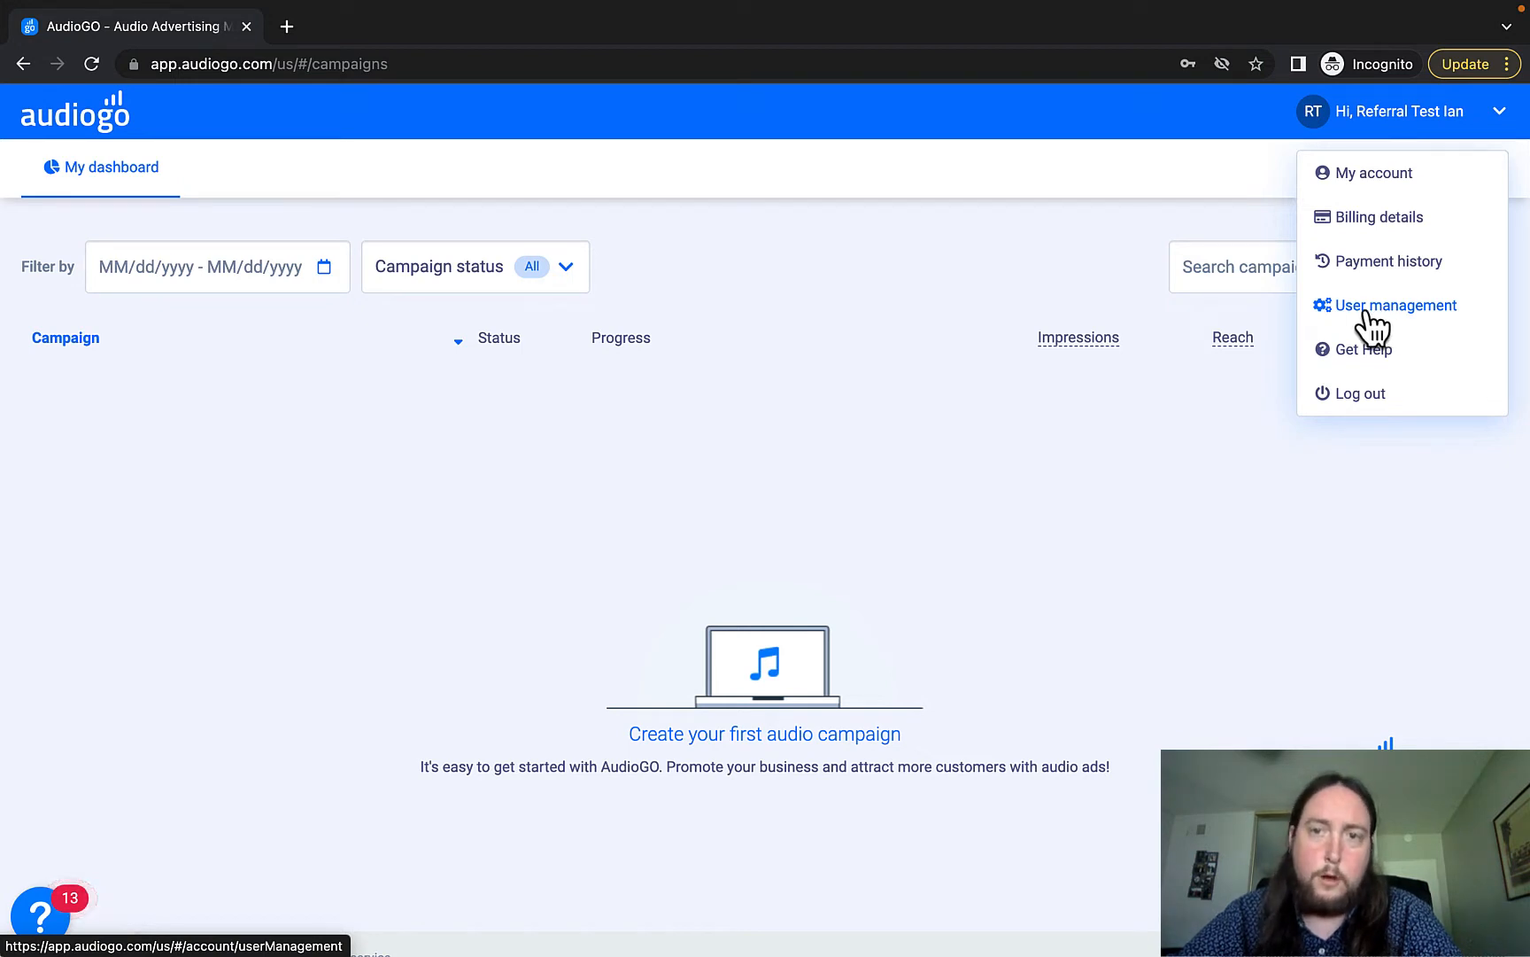
Go to Billing details from the account menu and start adding a payment method.
left_click(1014, 251)
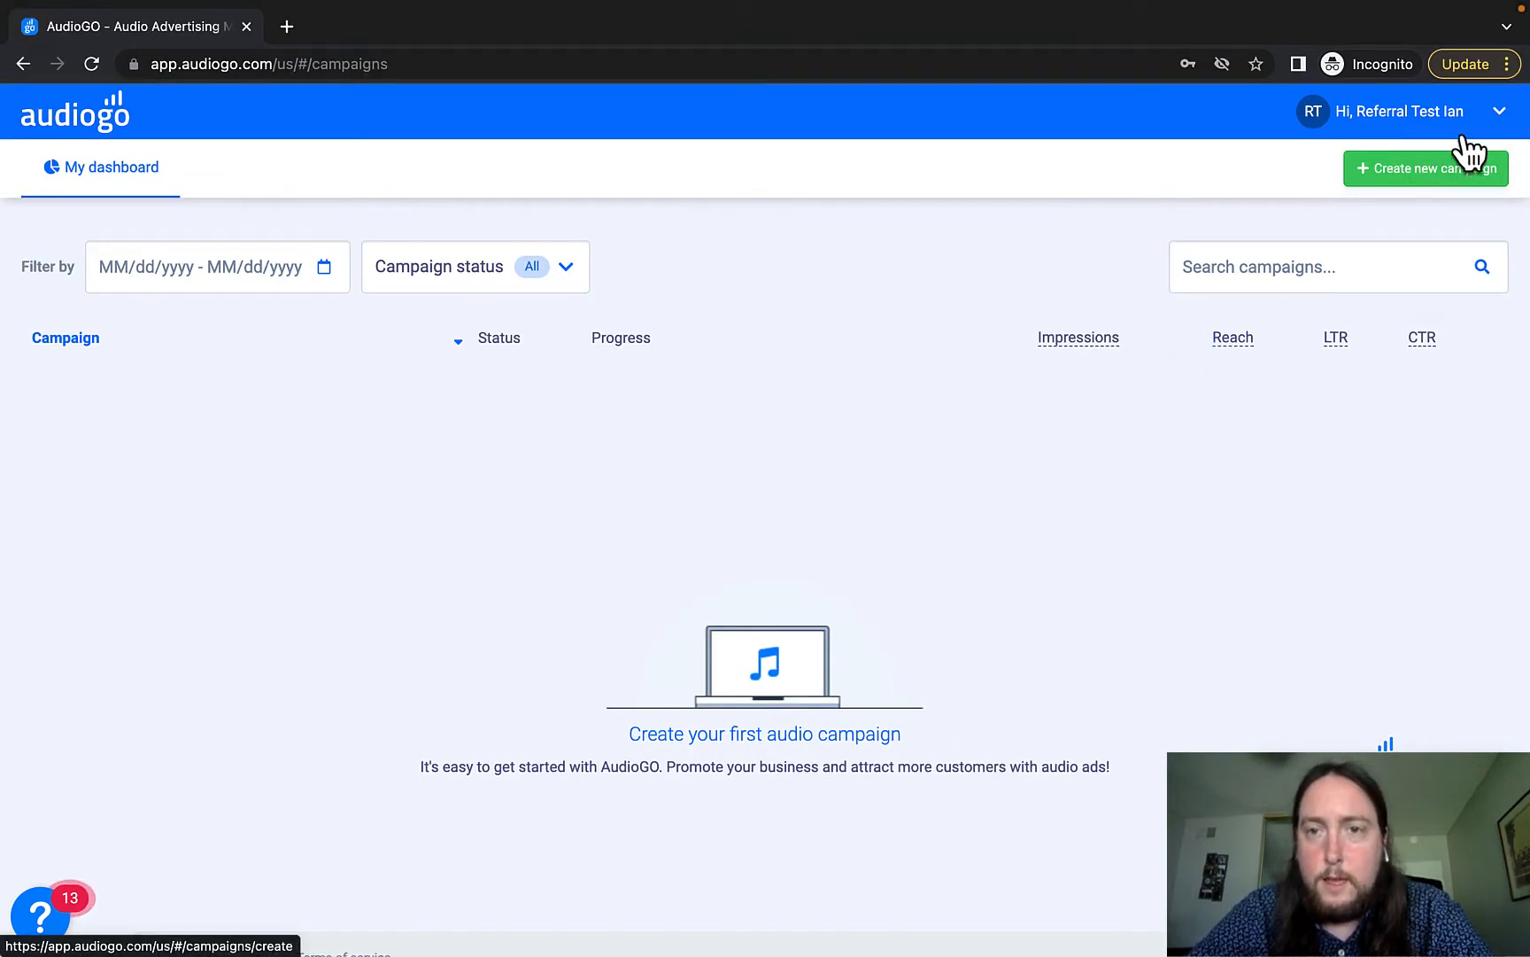
left_click(1496, 120)
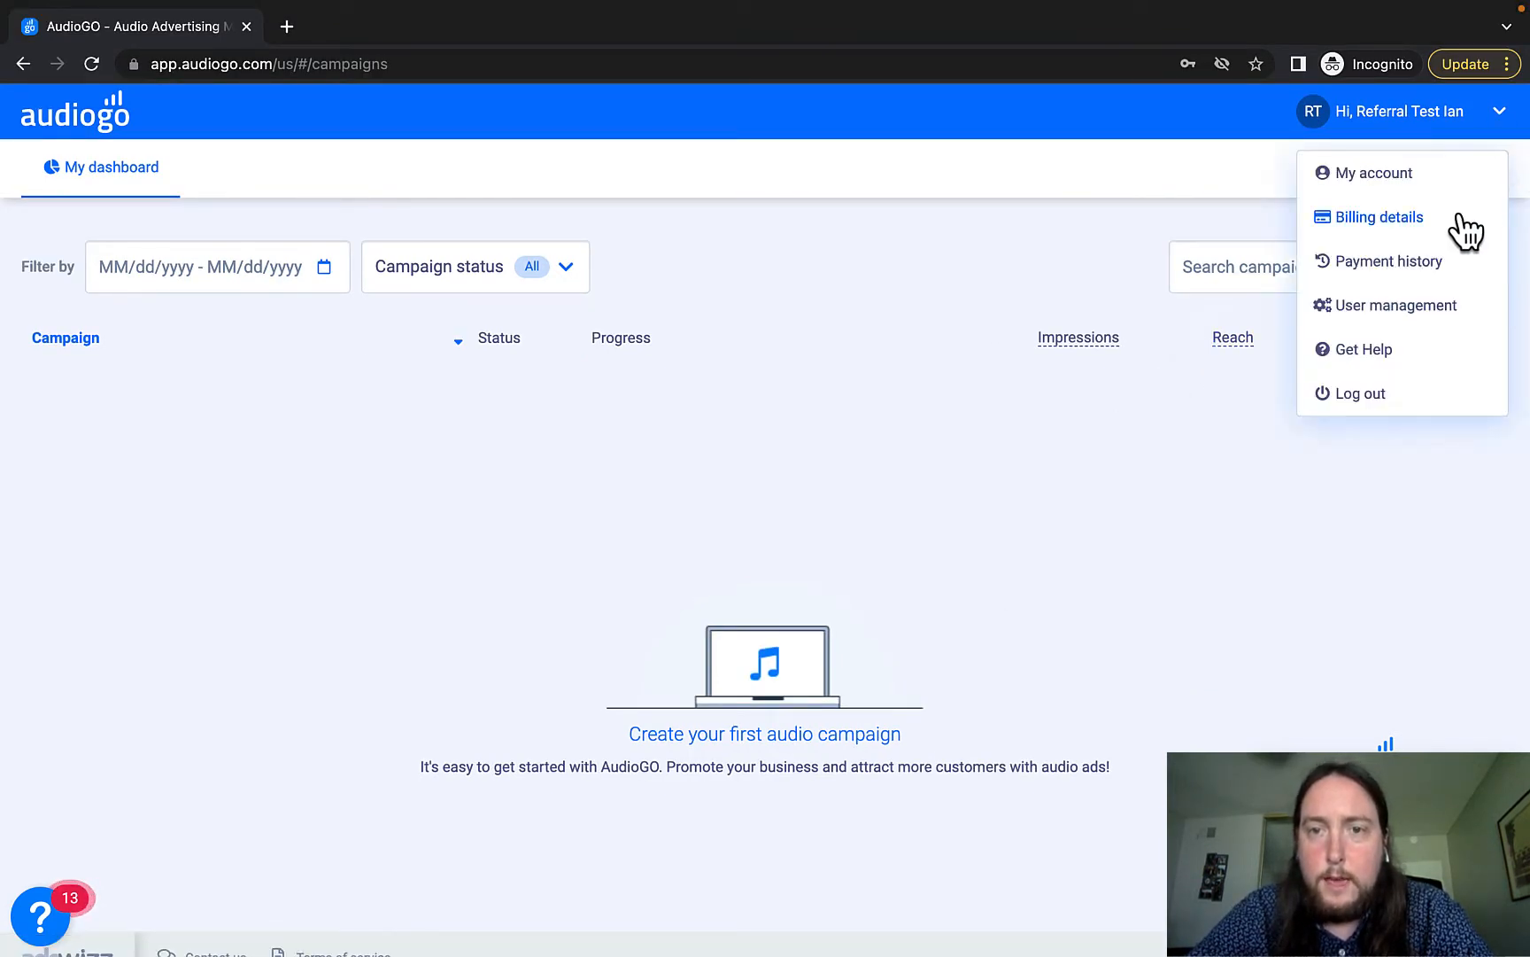
left_click(1377, 222)
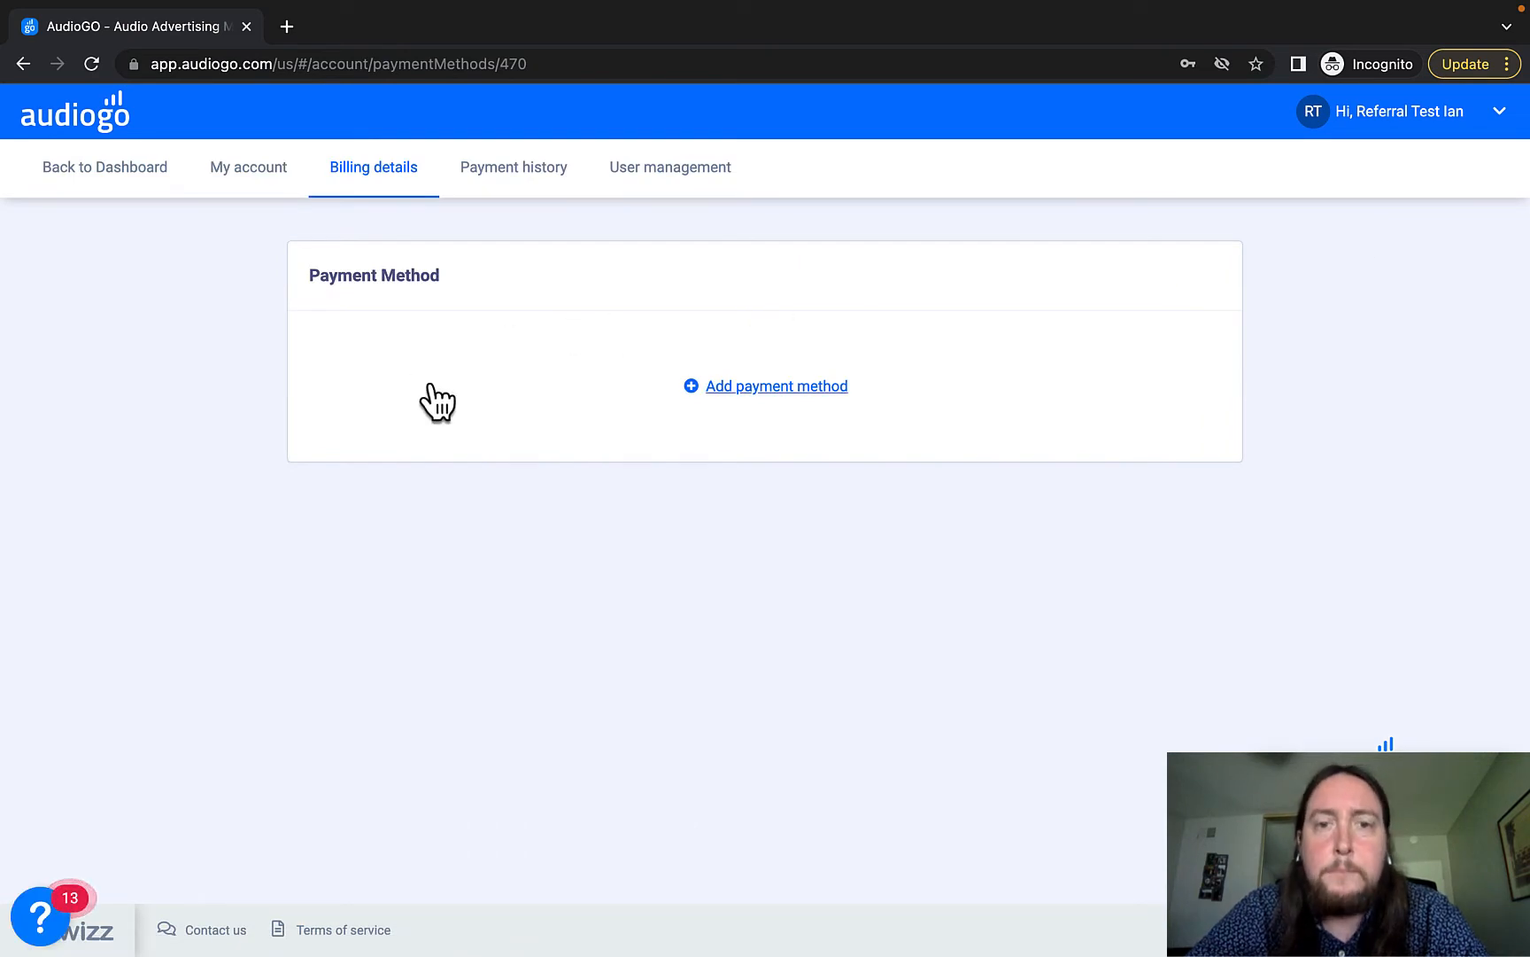
left_click(727, 390)
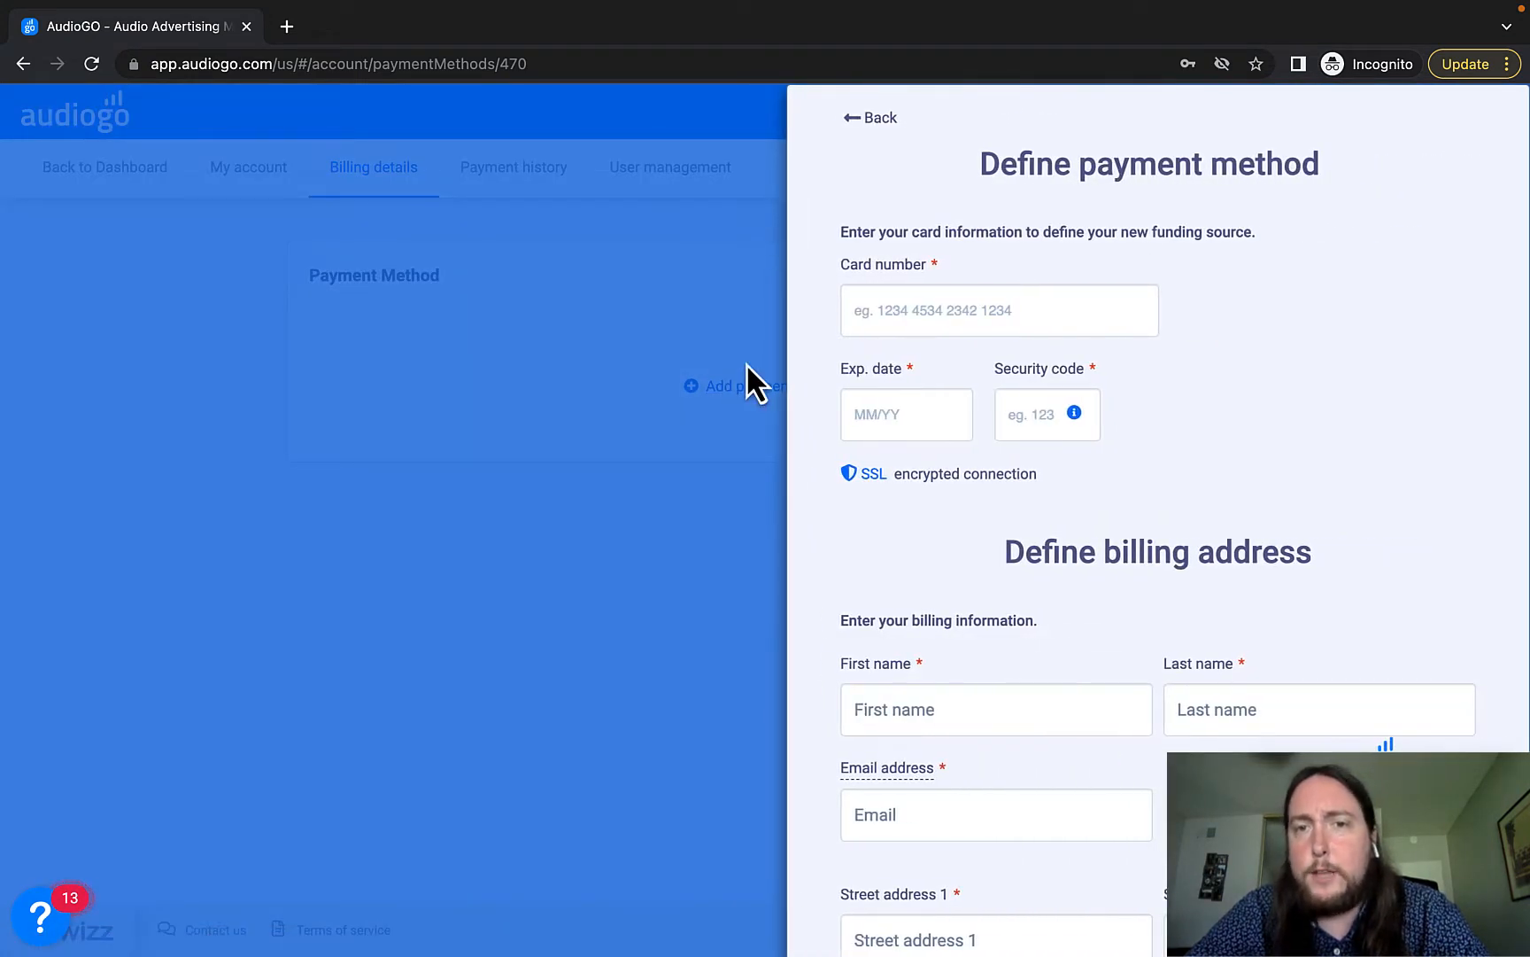
Start on the card number field and dismiss the saved-card suggestions.
left_click(884, 309)
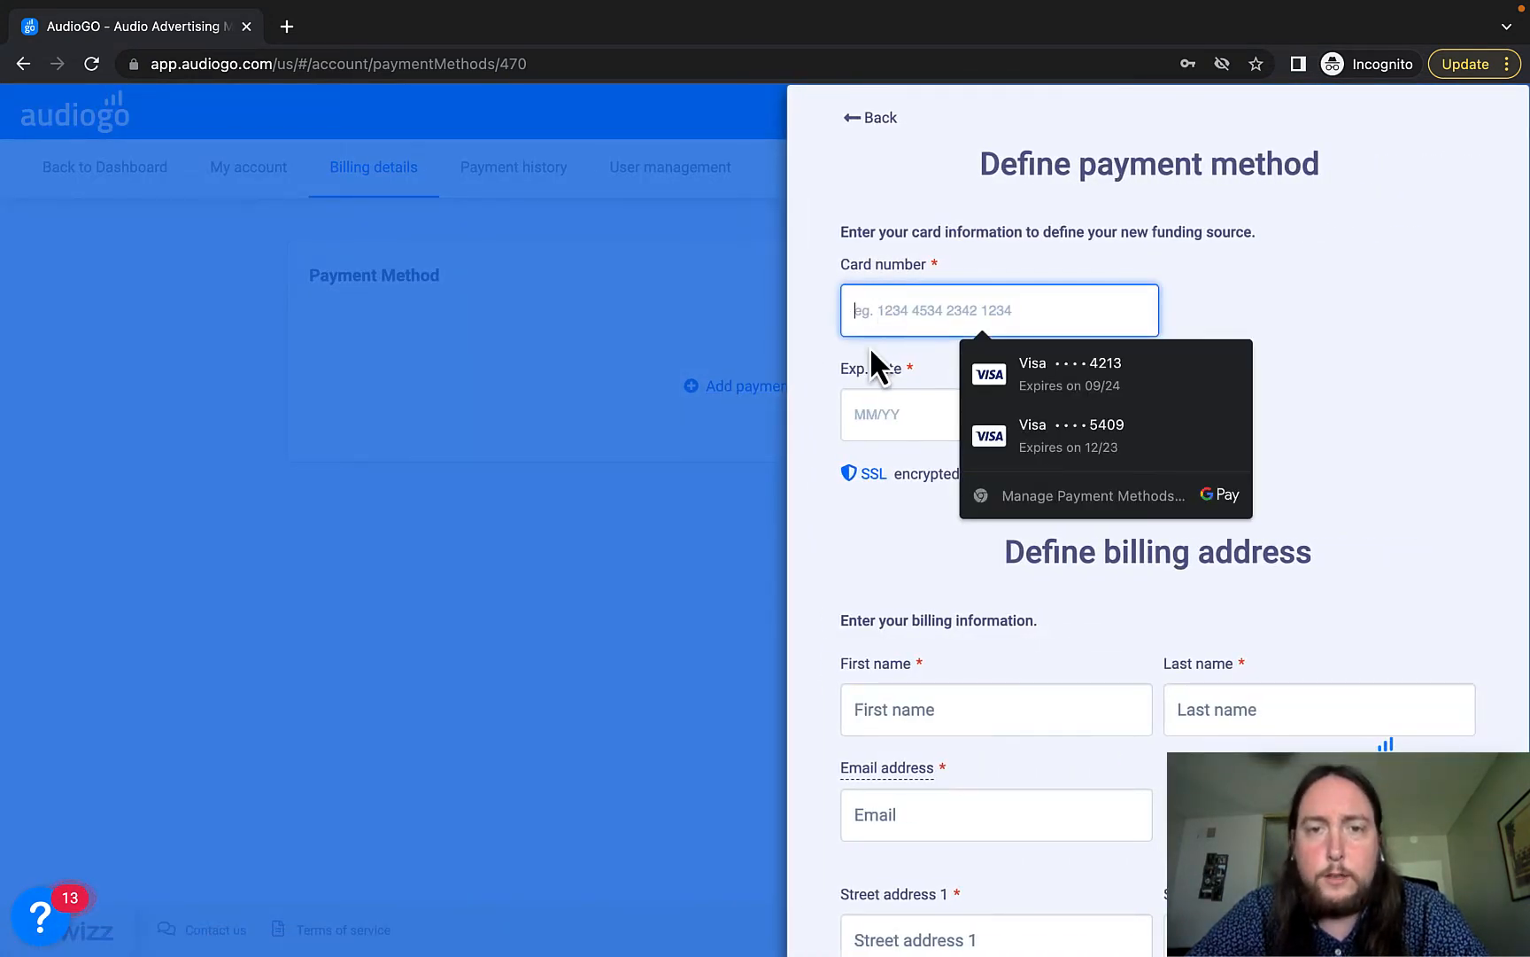
scroll(871, 358, "down", 2)
left_click(819, 398)
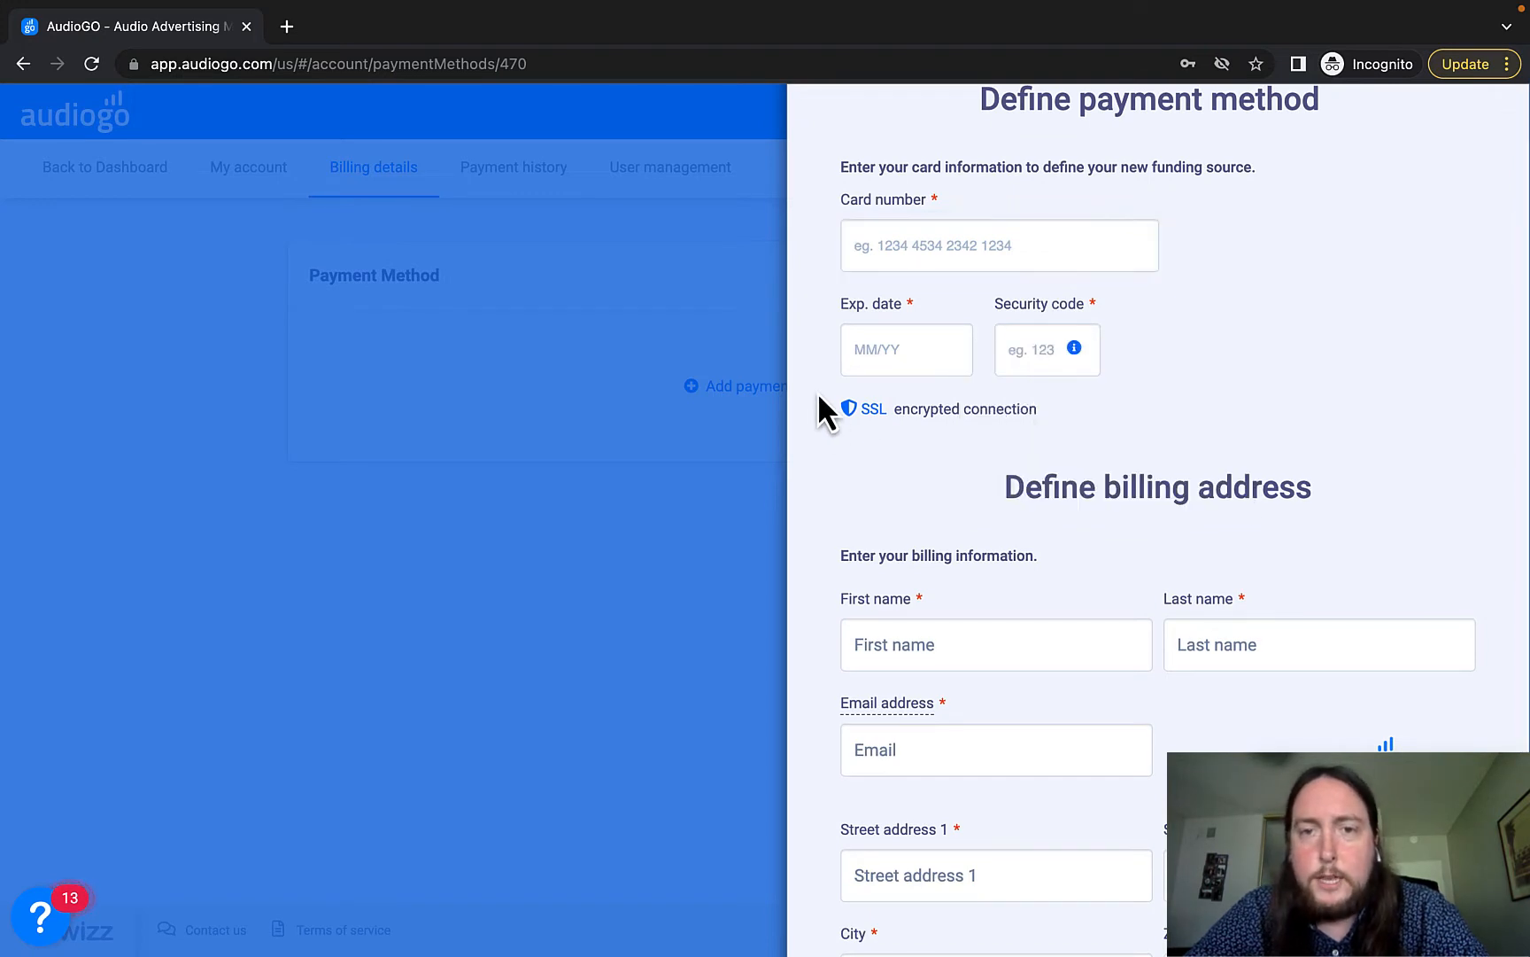
scroll(864, 461, "down", 1)
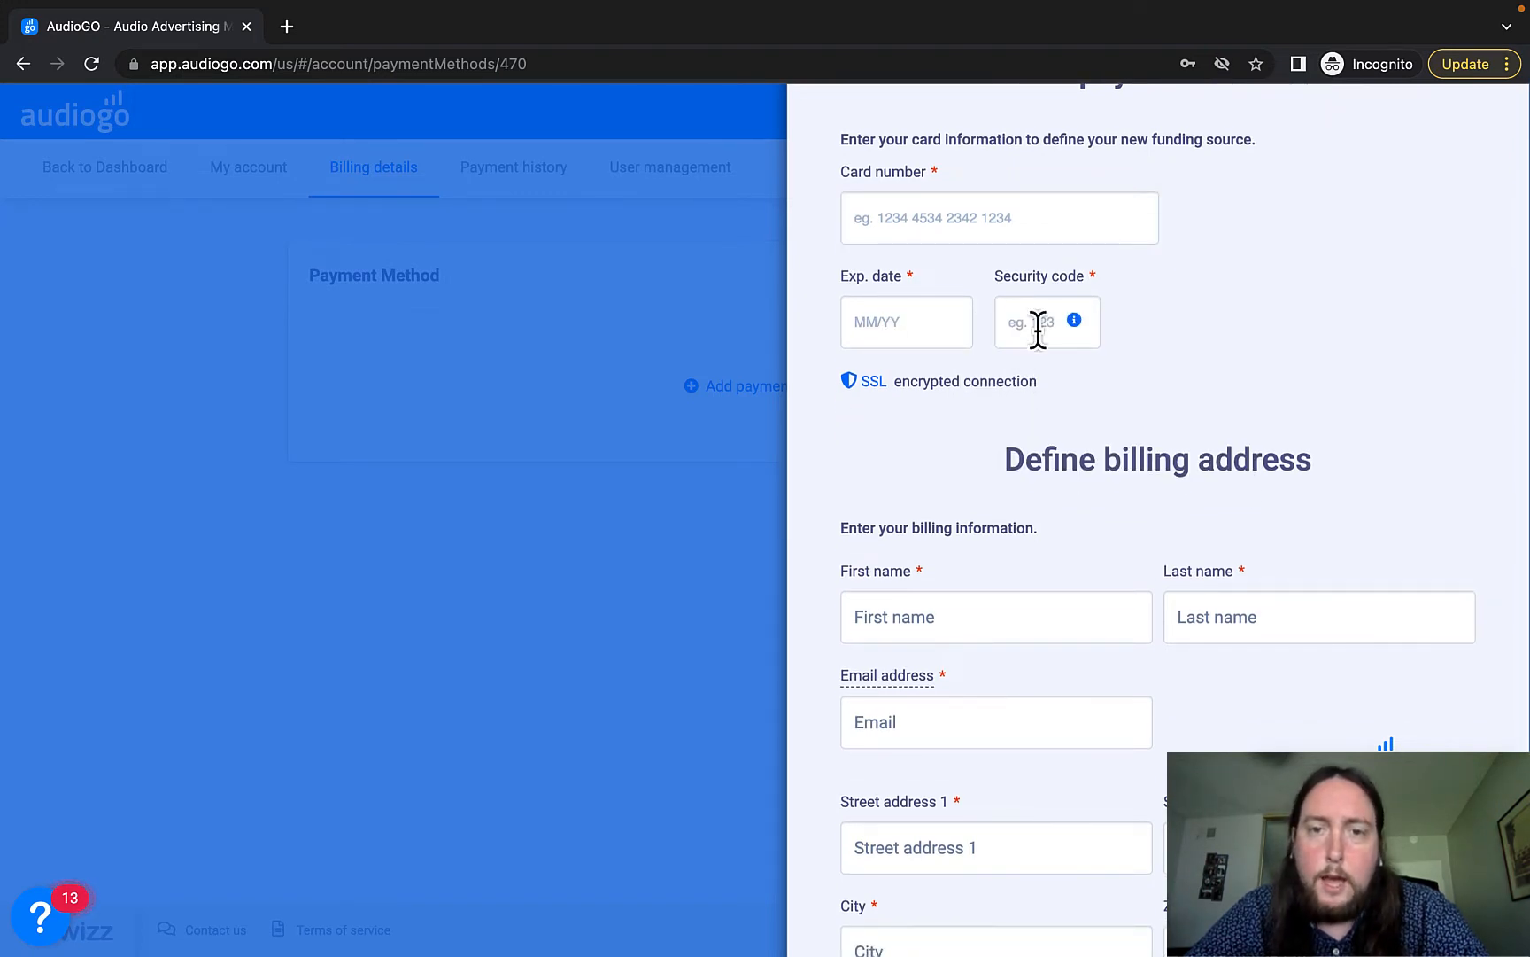
scroll(1154, 421, "down", 4)
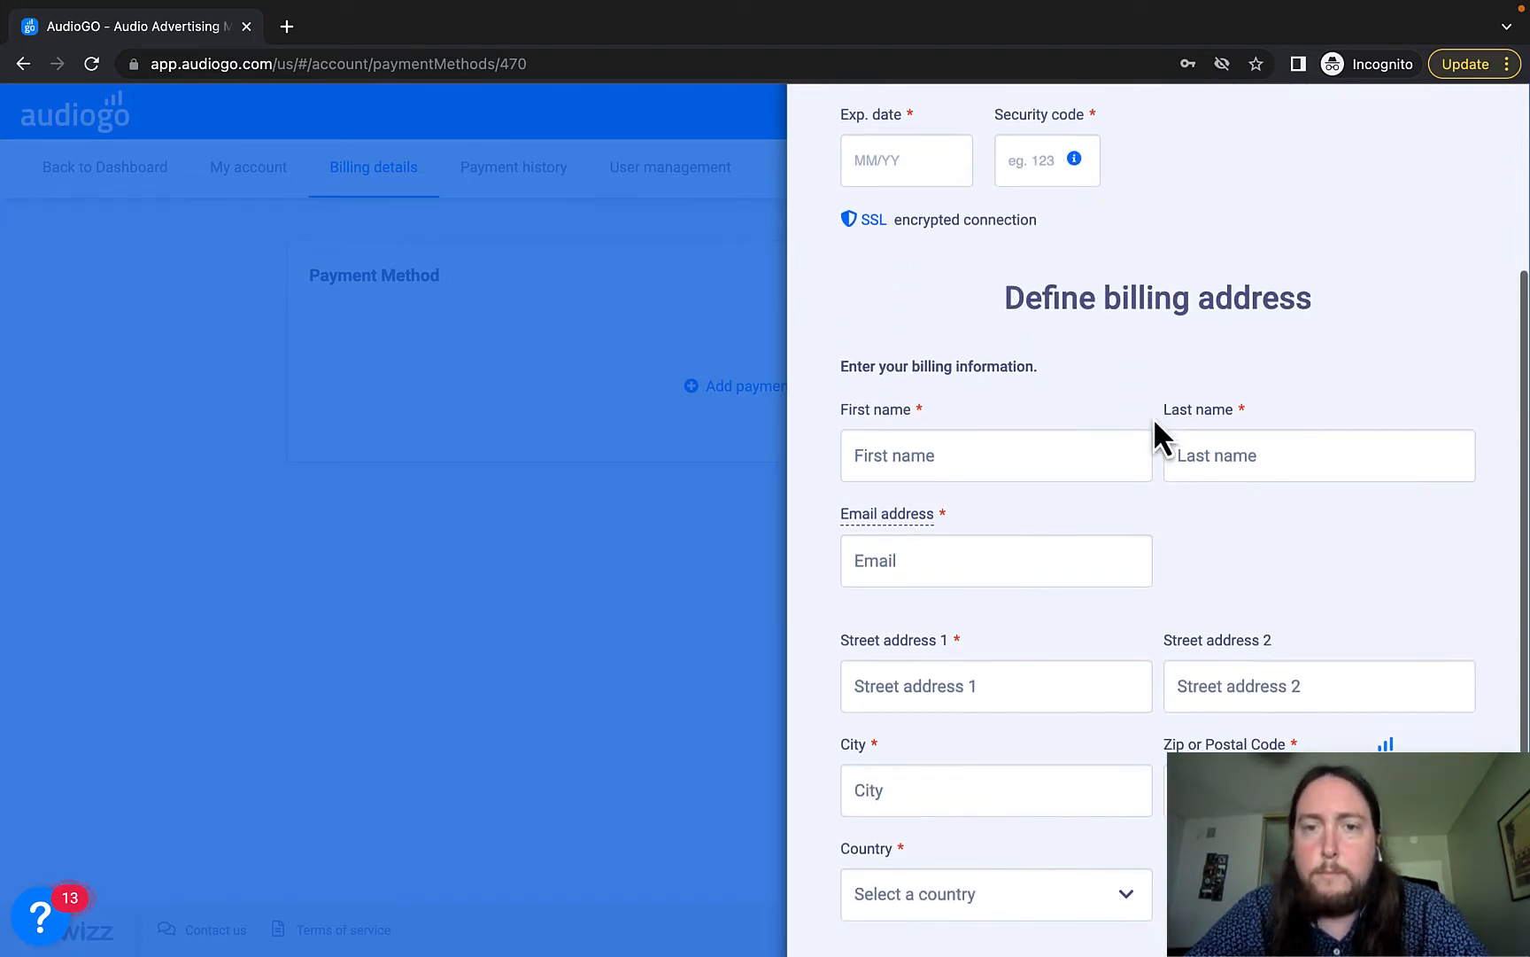
scroll(1152, 417, "down", 2)
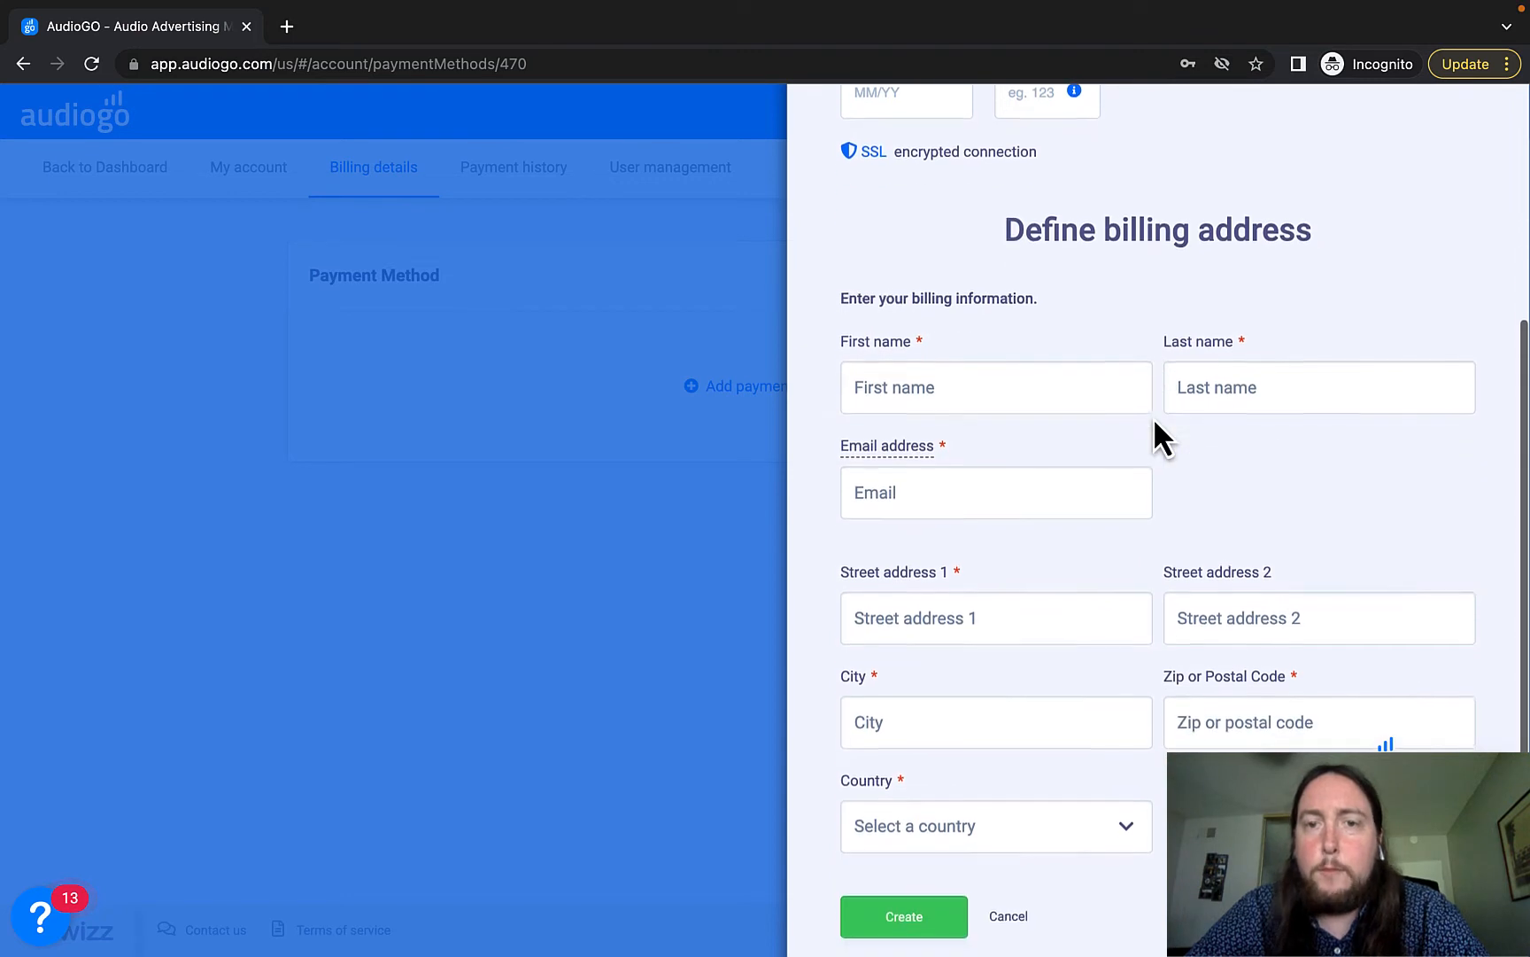
Enter the billing contact's first name, last name and e-mail address.
left_click(994, 403)
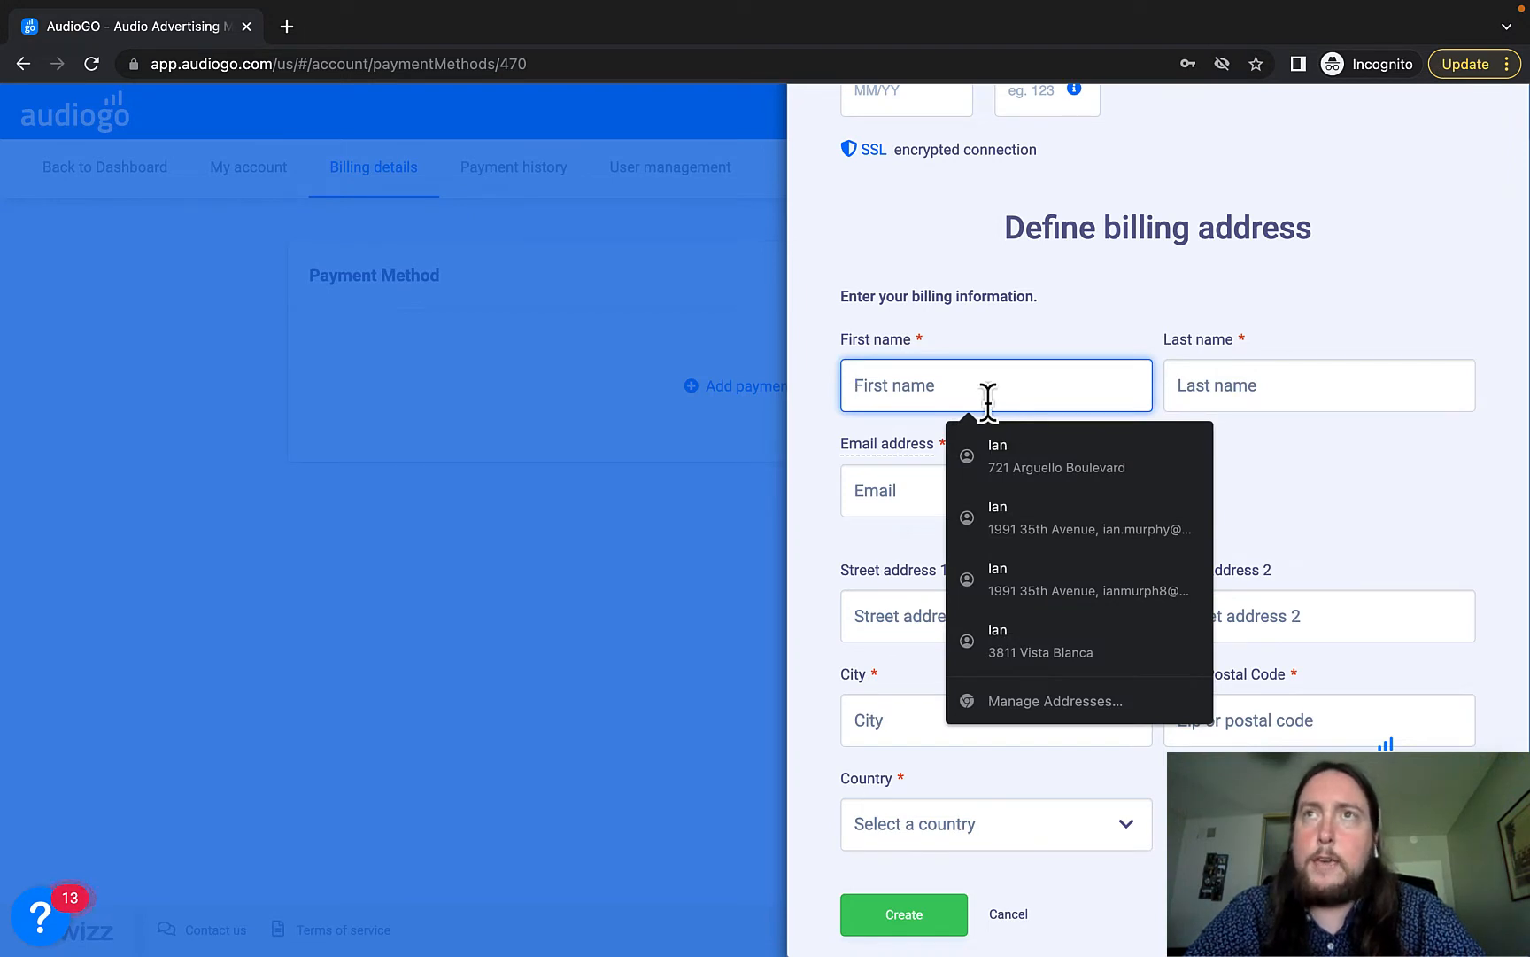
type("Test")
left_click(1248, 399)
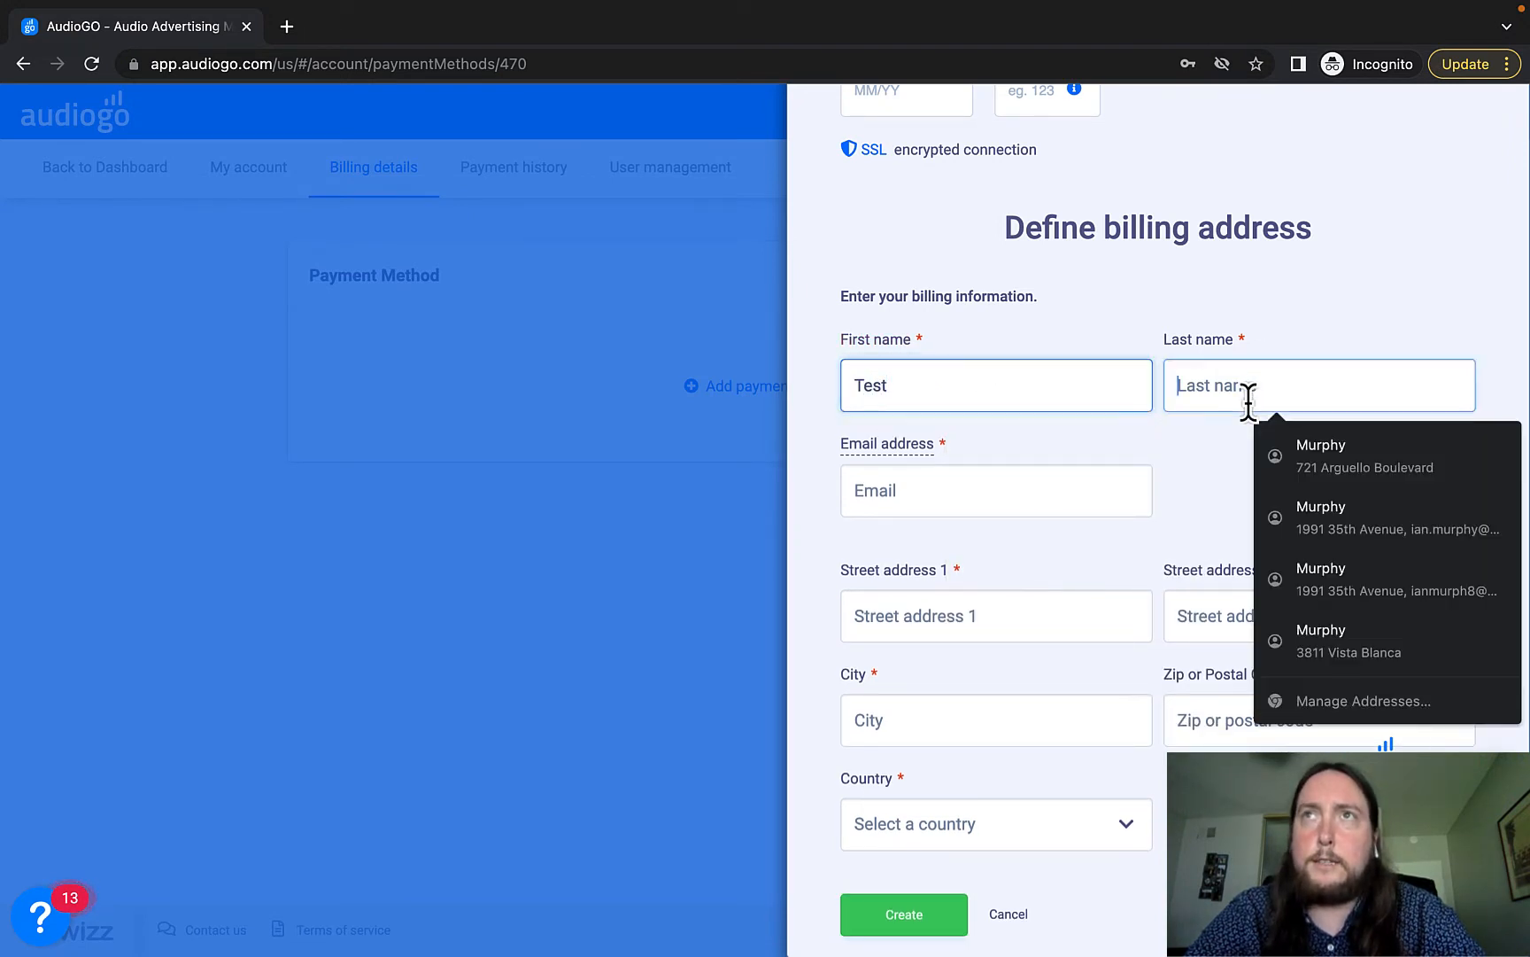
type("Murphy")
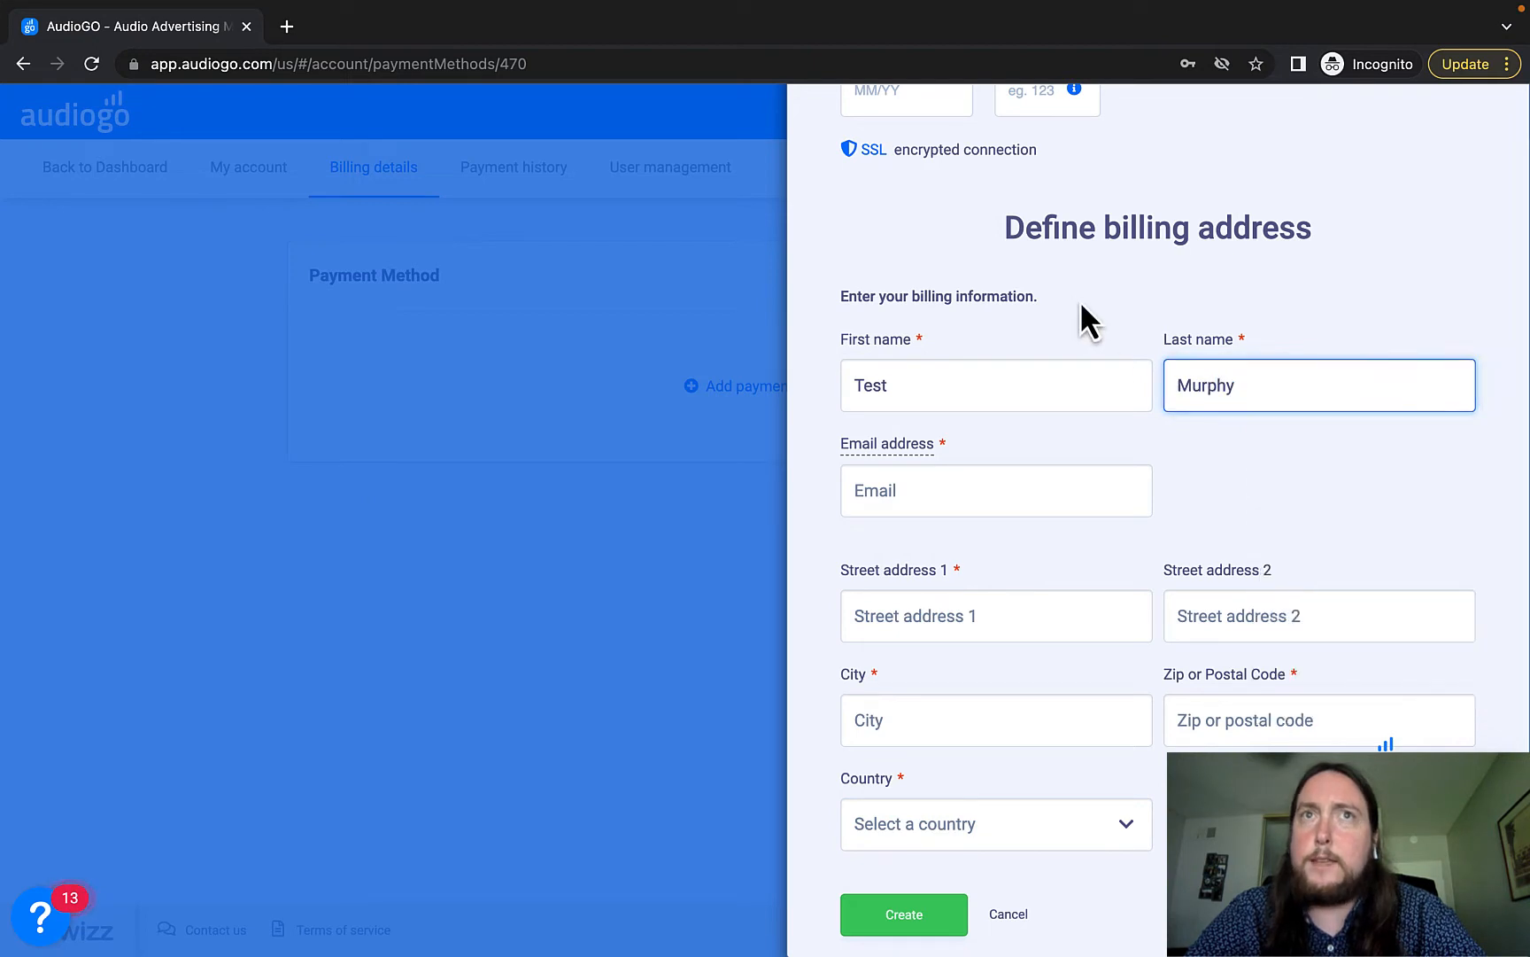
left_click(967, 489)
type("t")
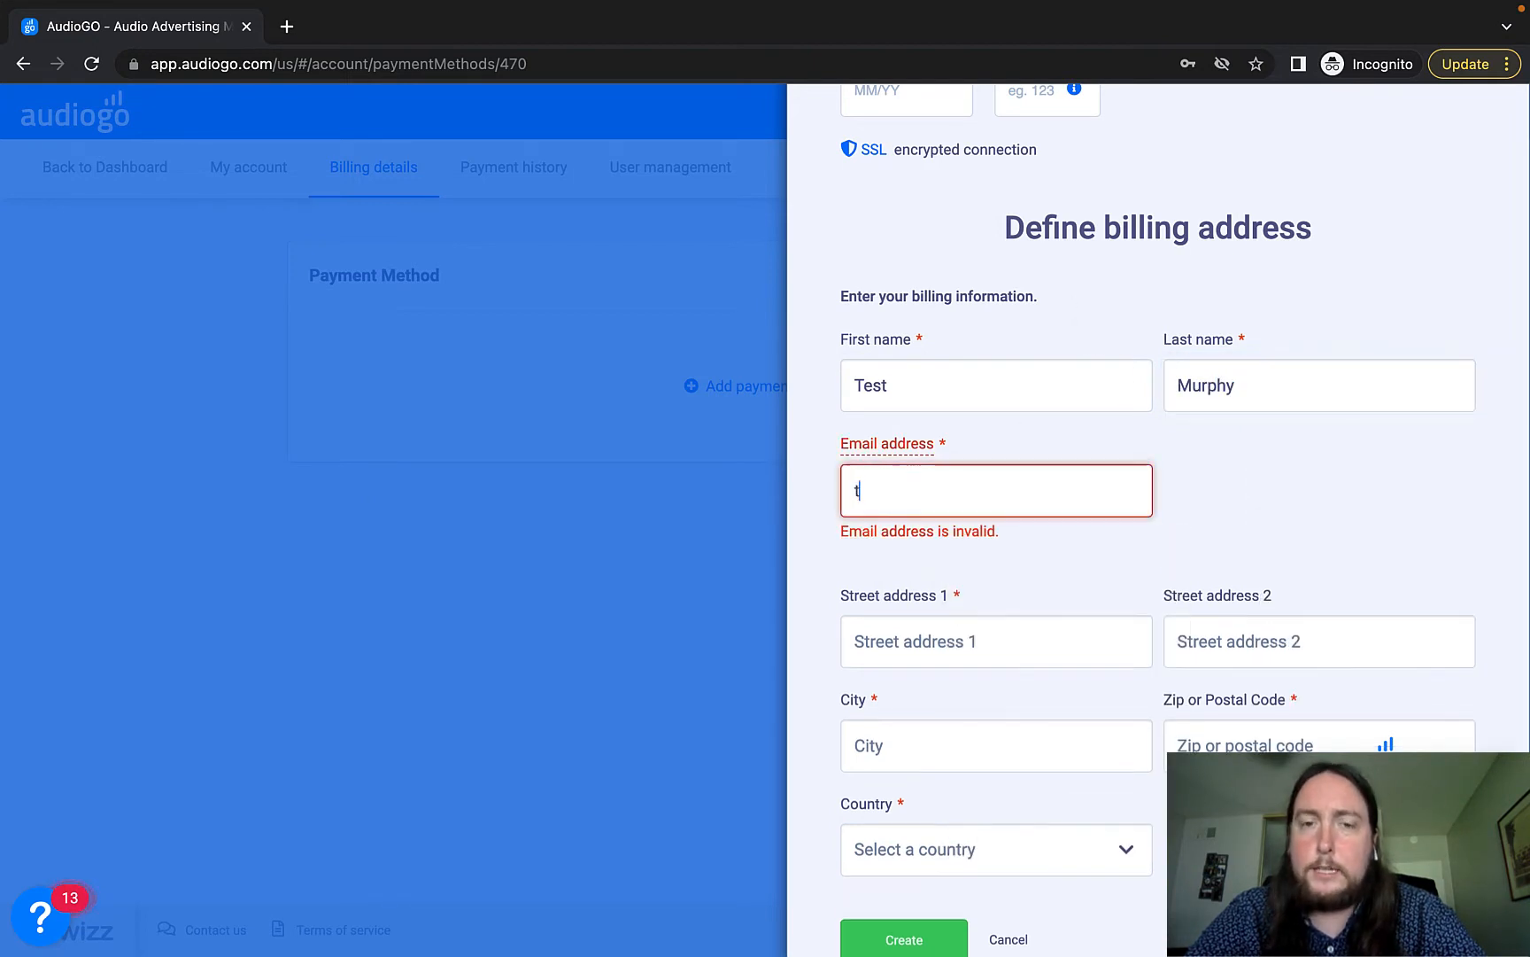
type("est@gm")
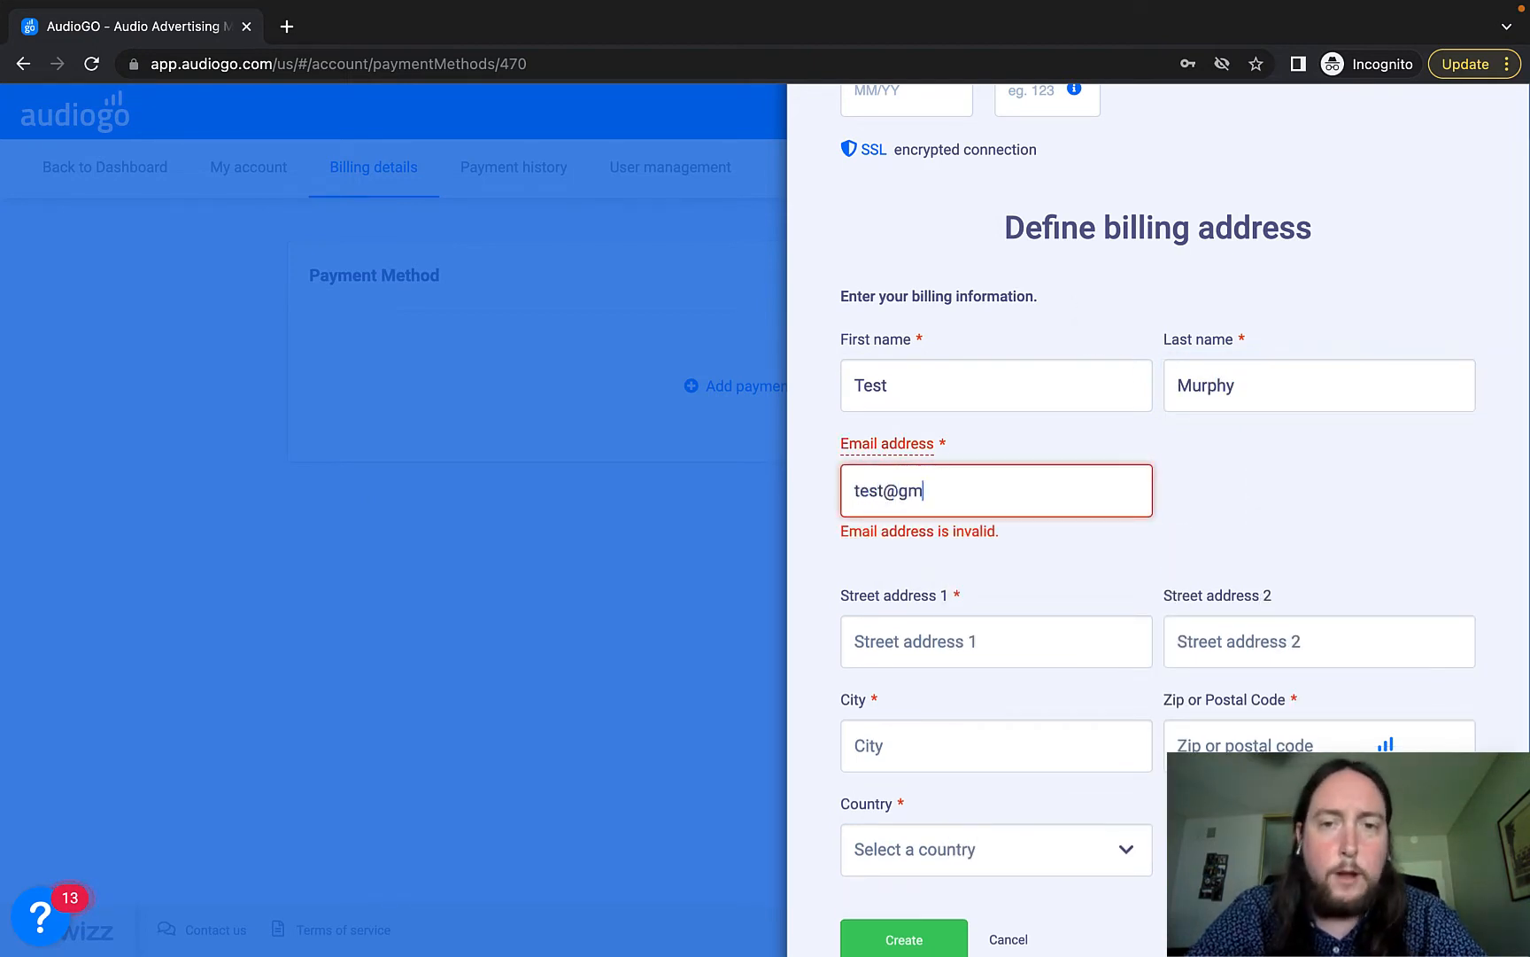
type("ail.com")
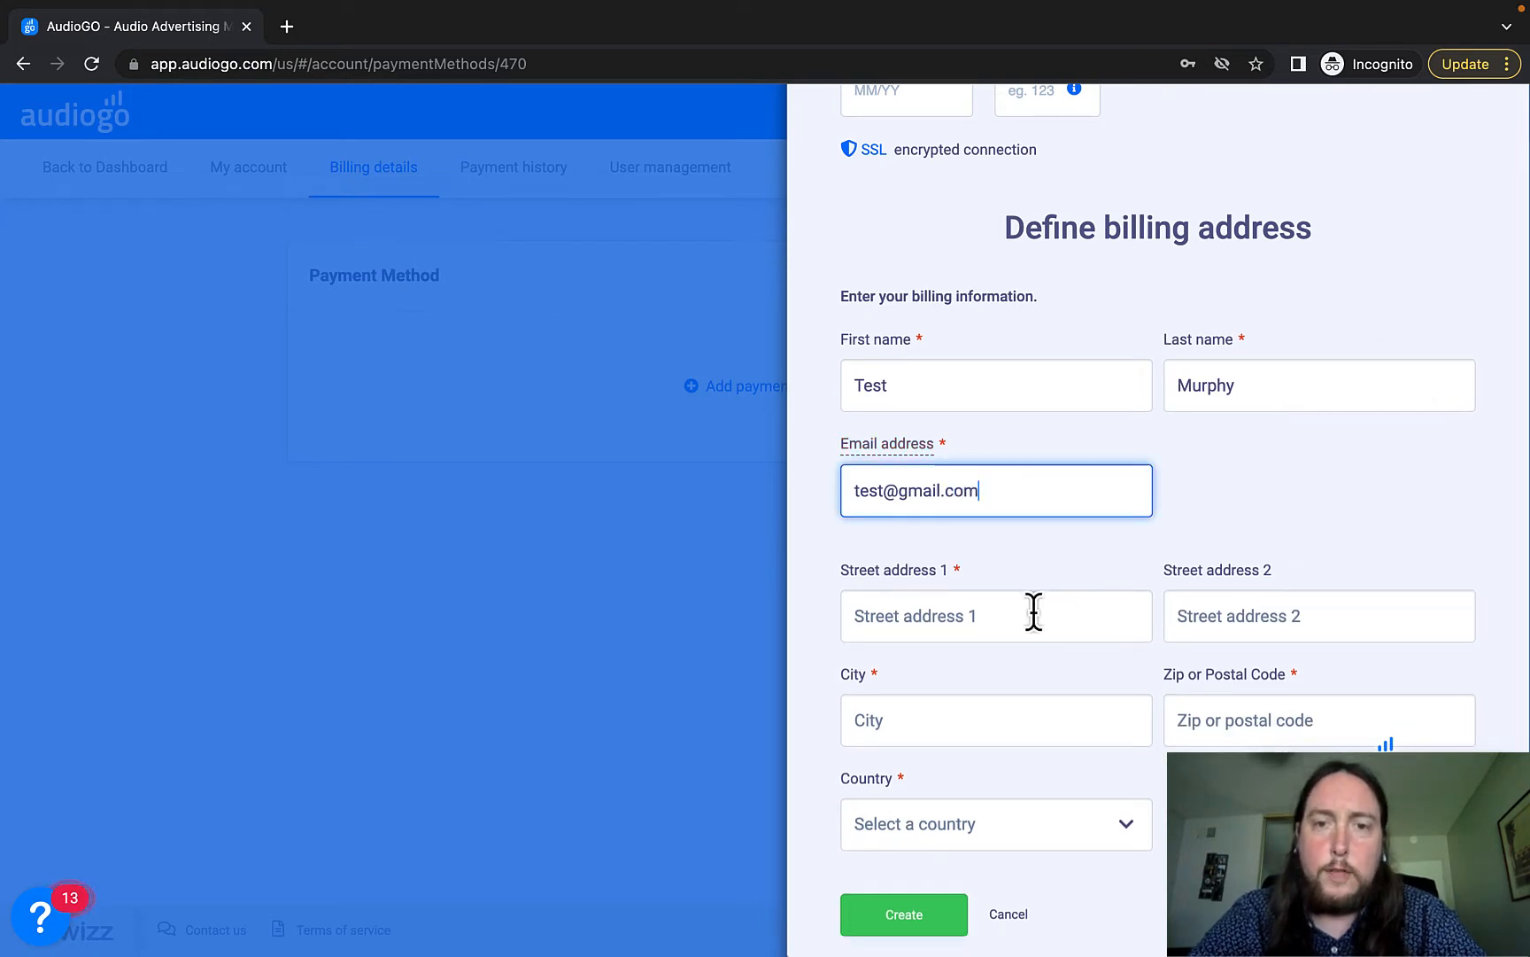
Fill in the billing street address, city and zip code.
left_click(1034, 613)
type("4")
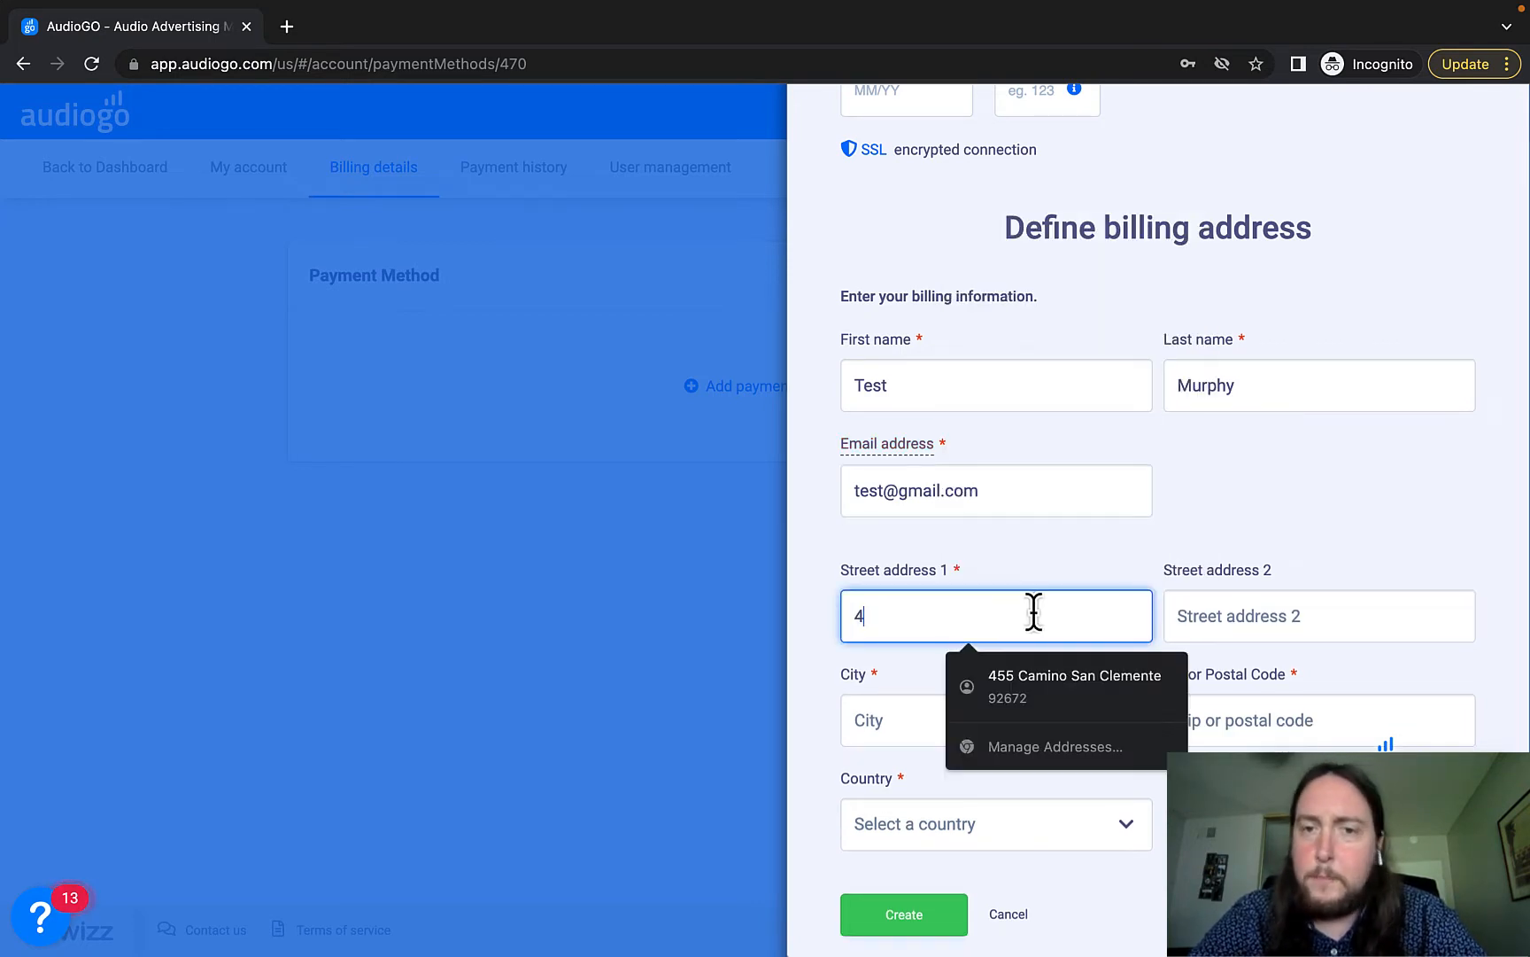
type("66 ")
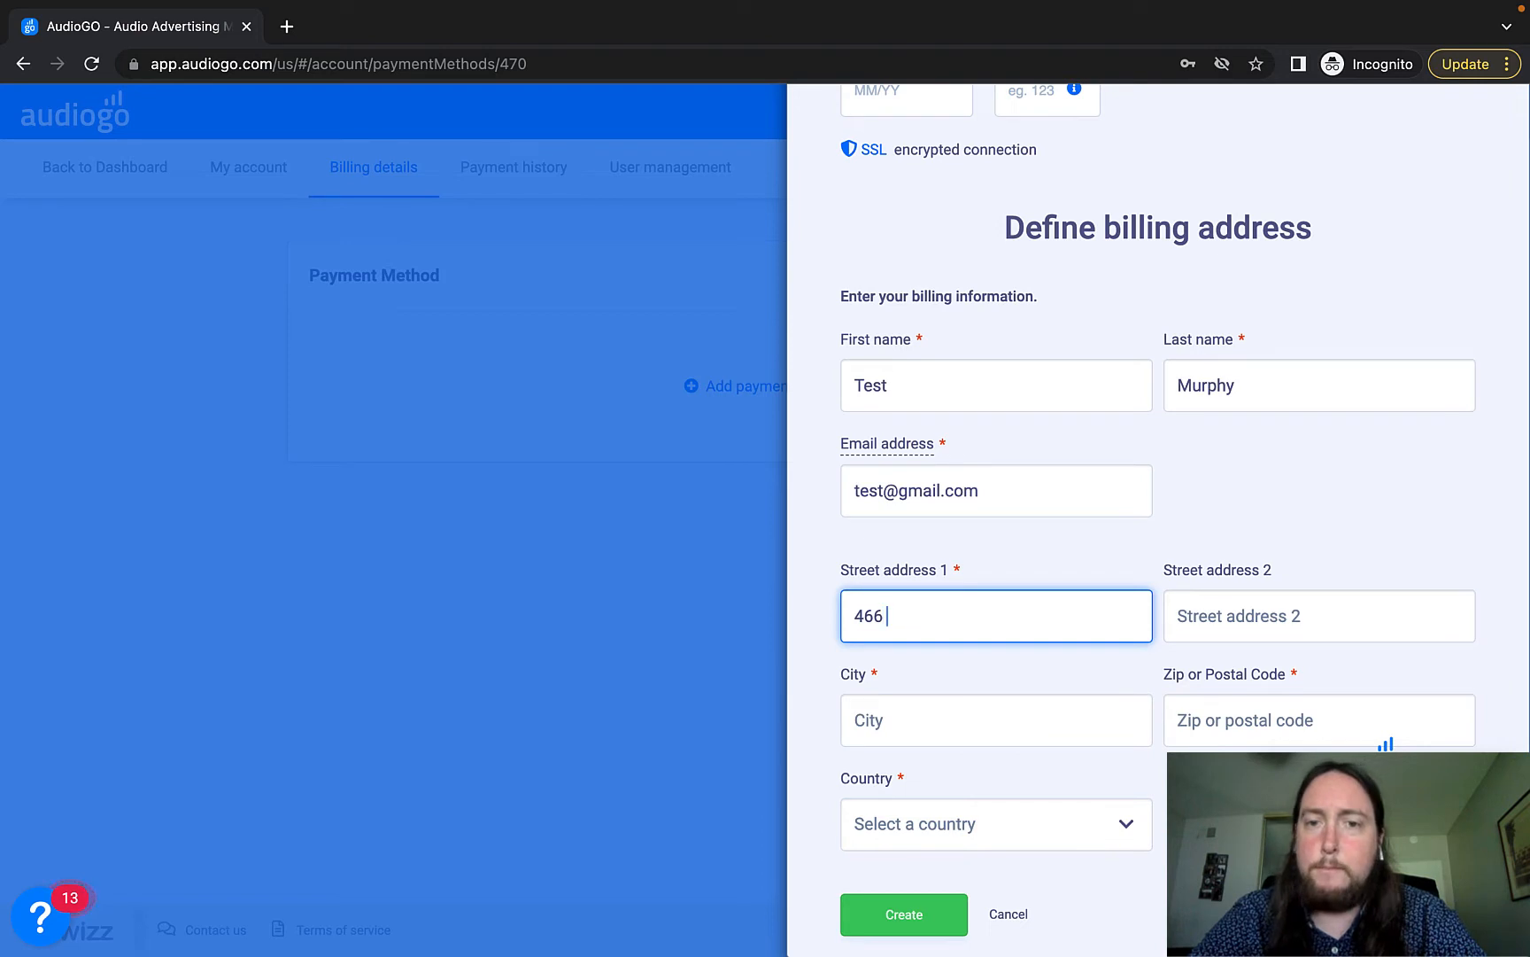
type("Test Street")
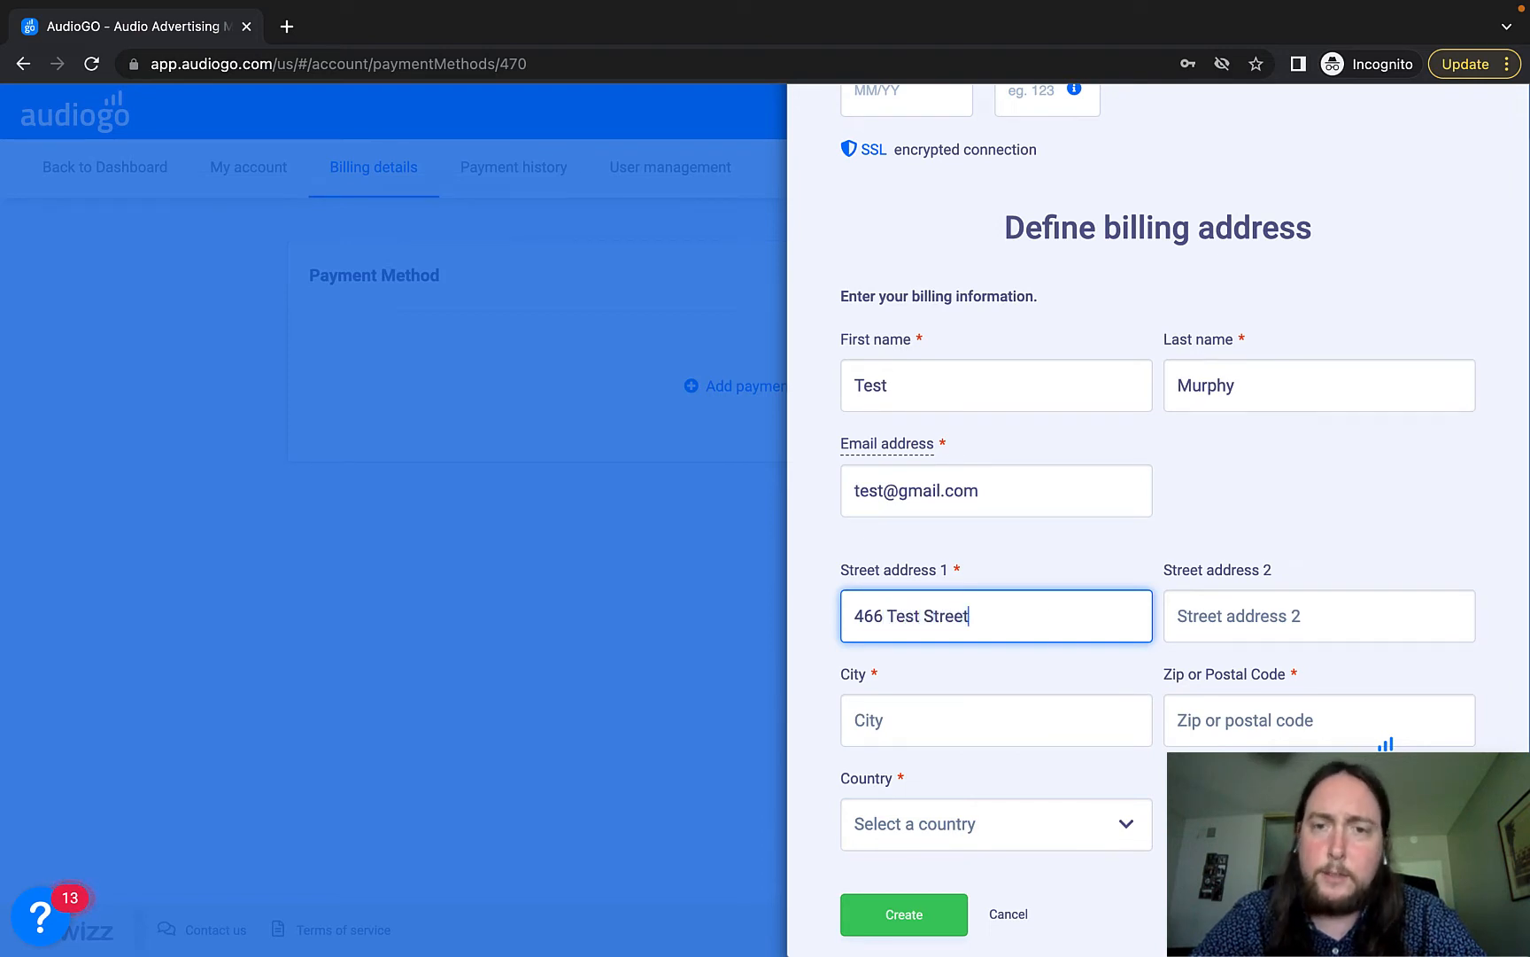
left_click(1037, 722)
type("San Francisco")
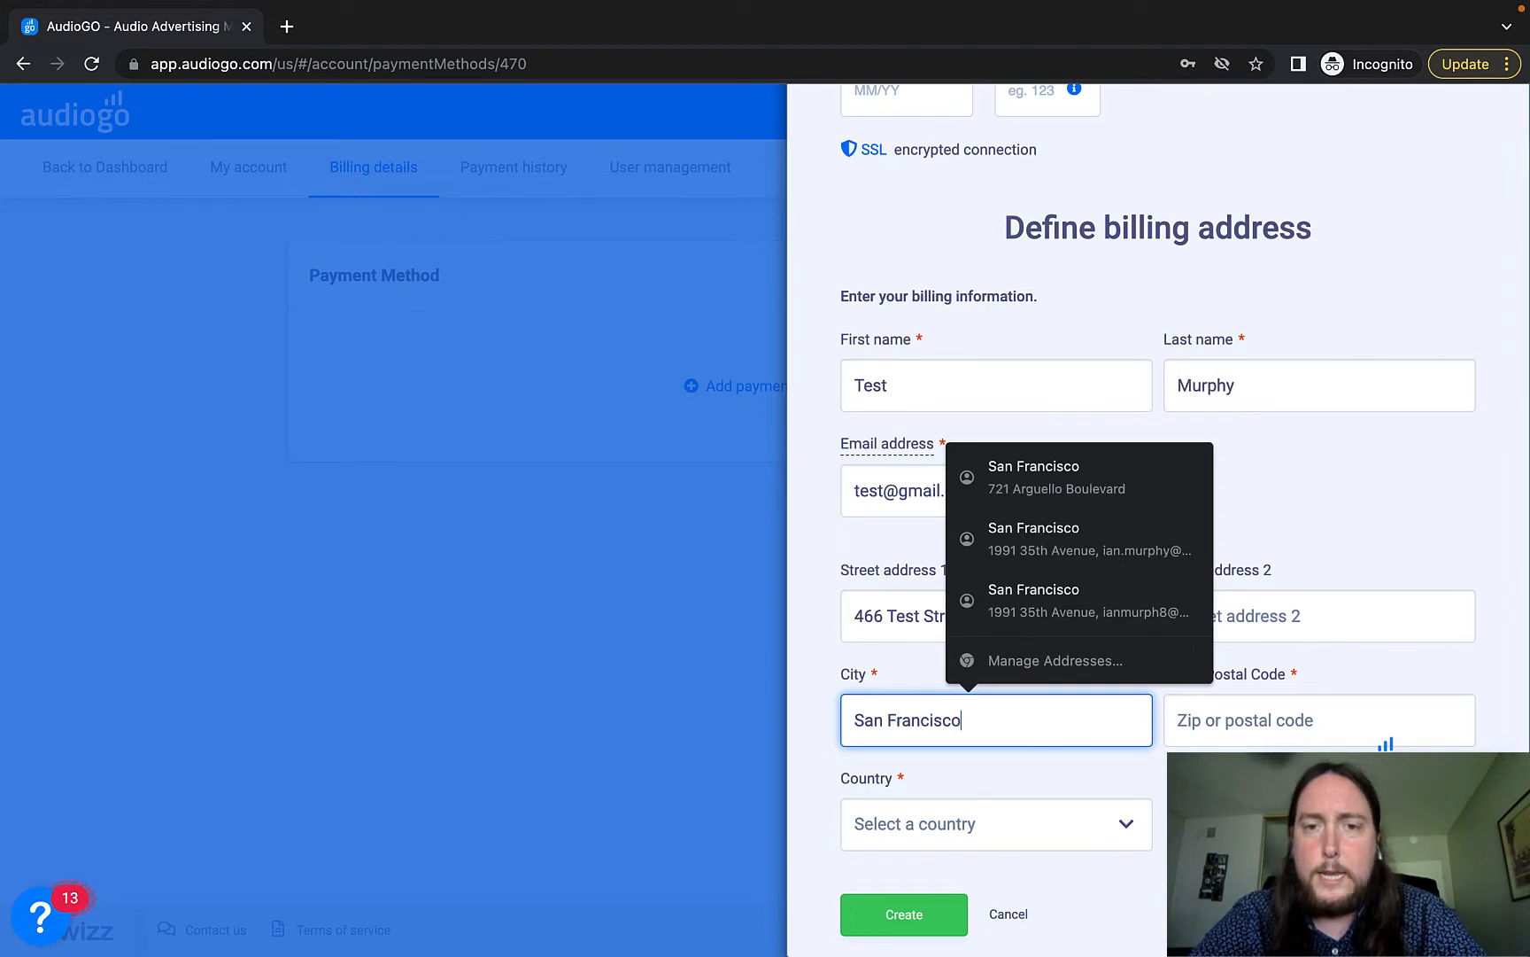
left_click(1240, 739)
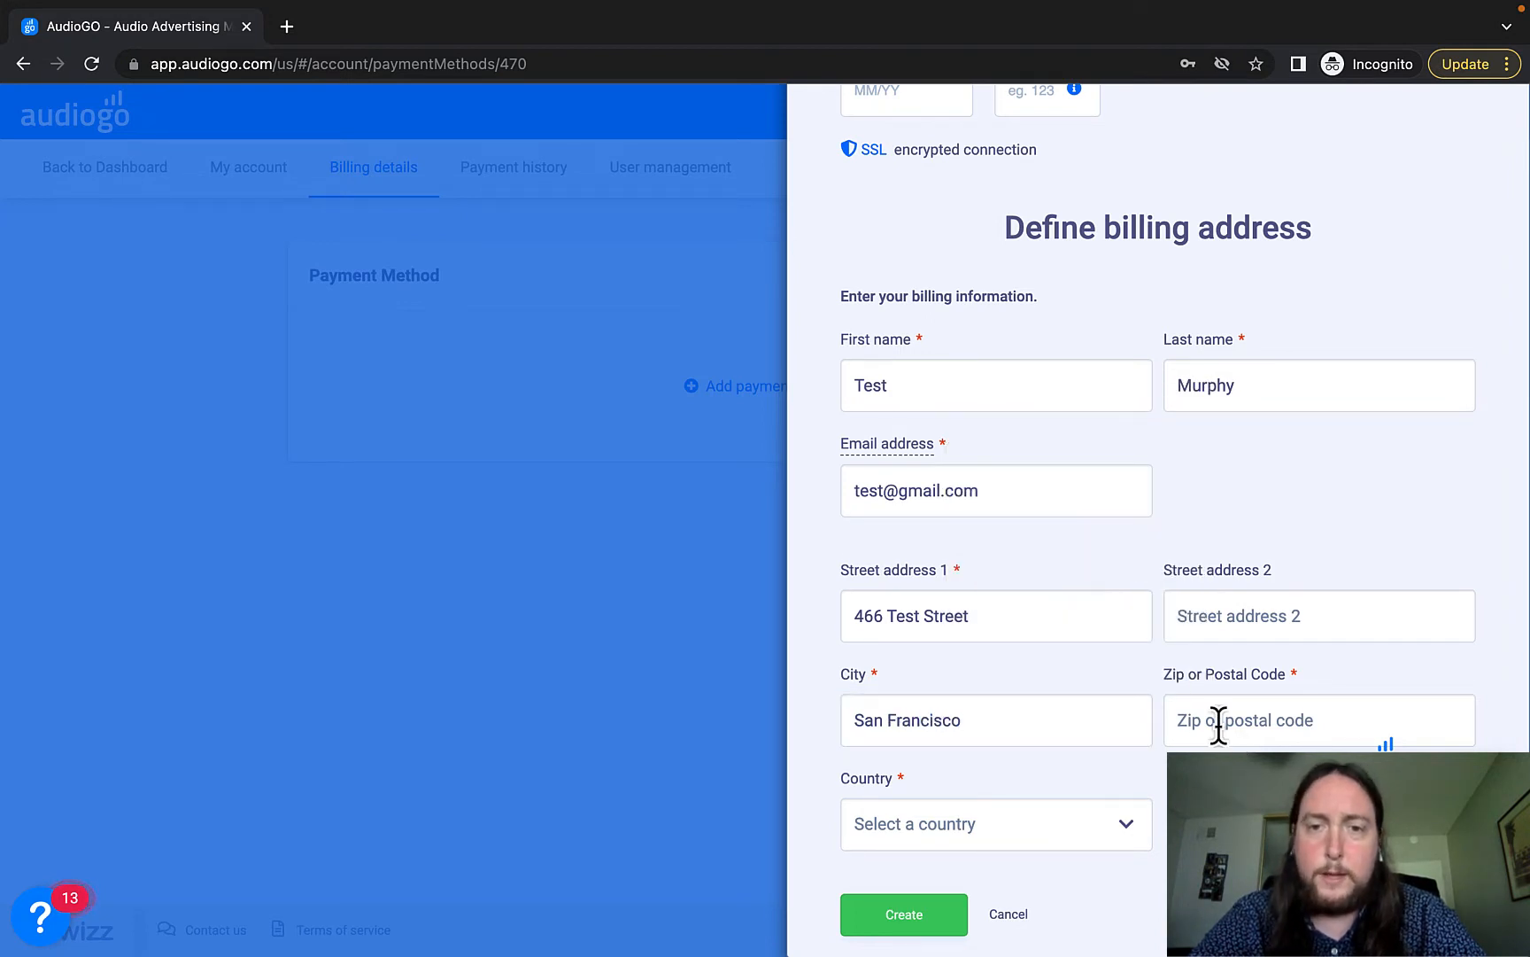
left_click(1219, 725)
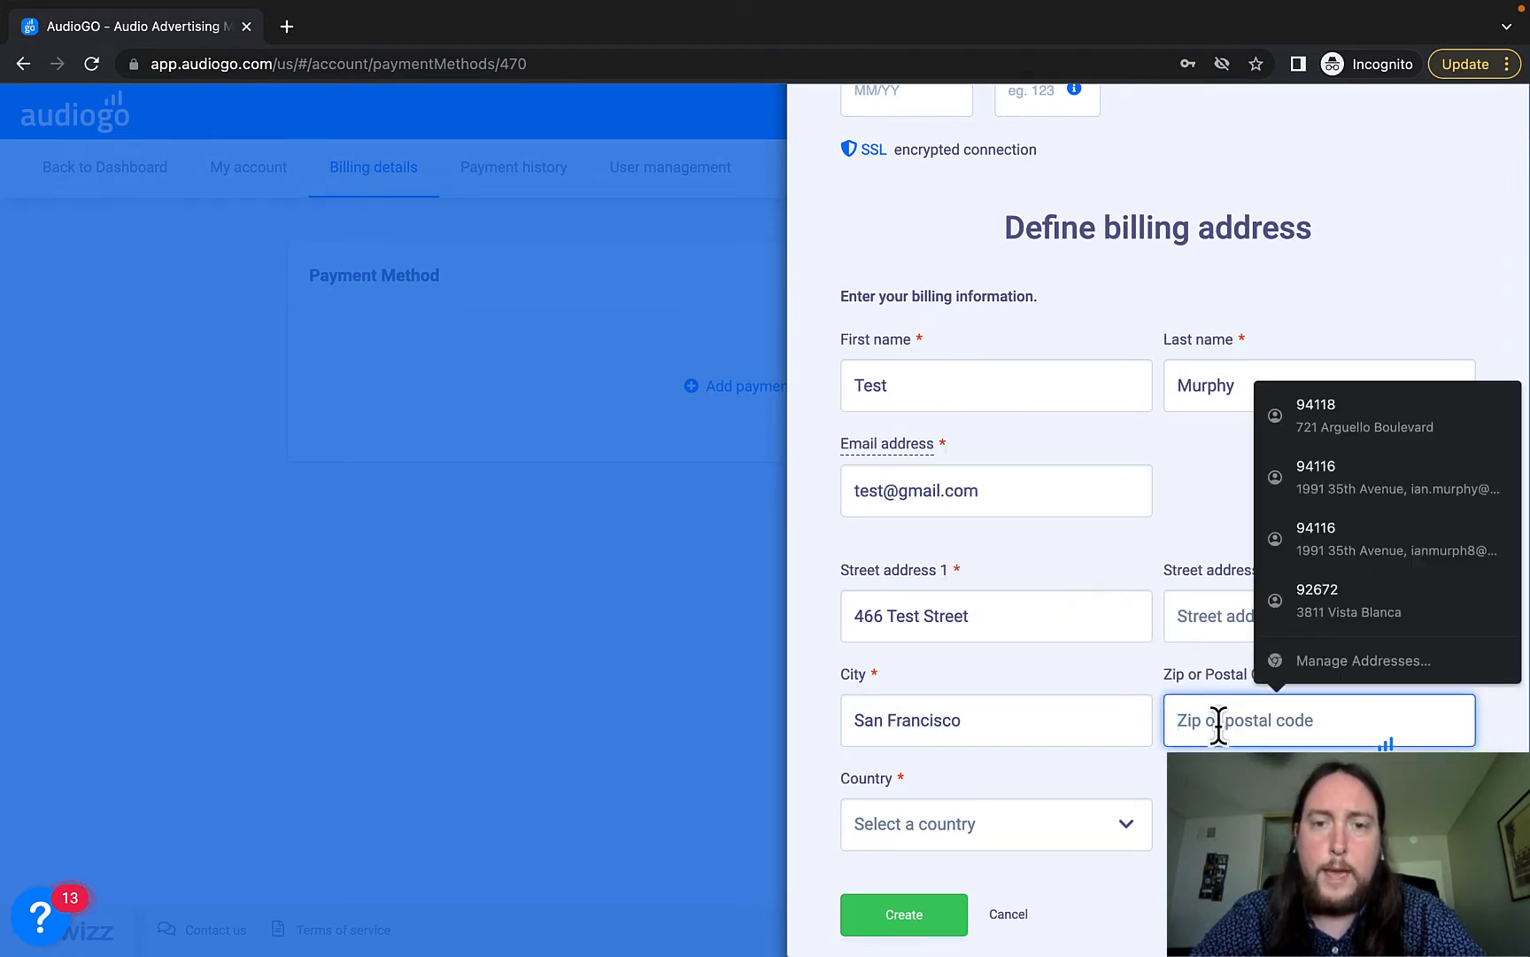
type("94121")
Choose United States as the billing country, then cancel the billing address form.
scroll(1128, 767, "down", 1)
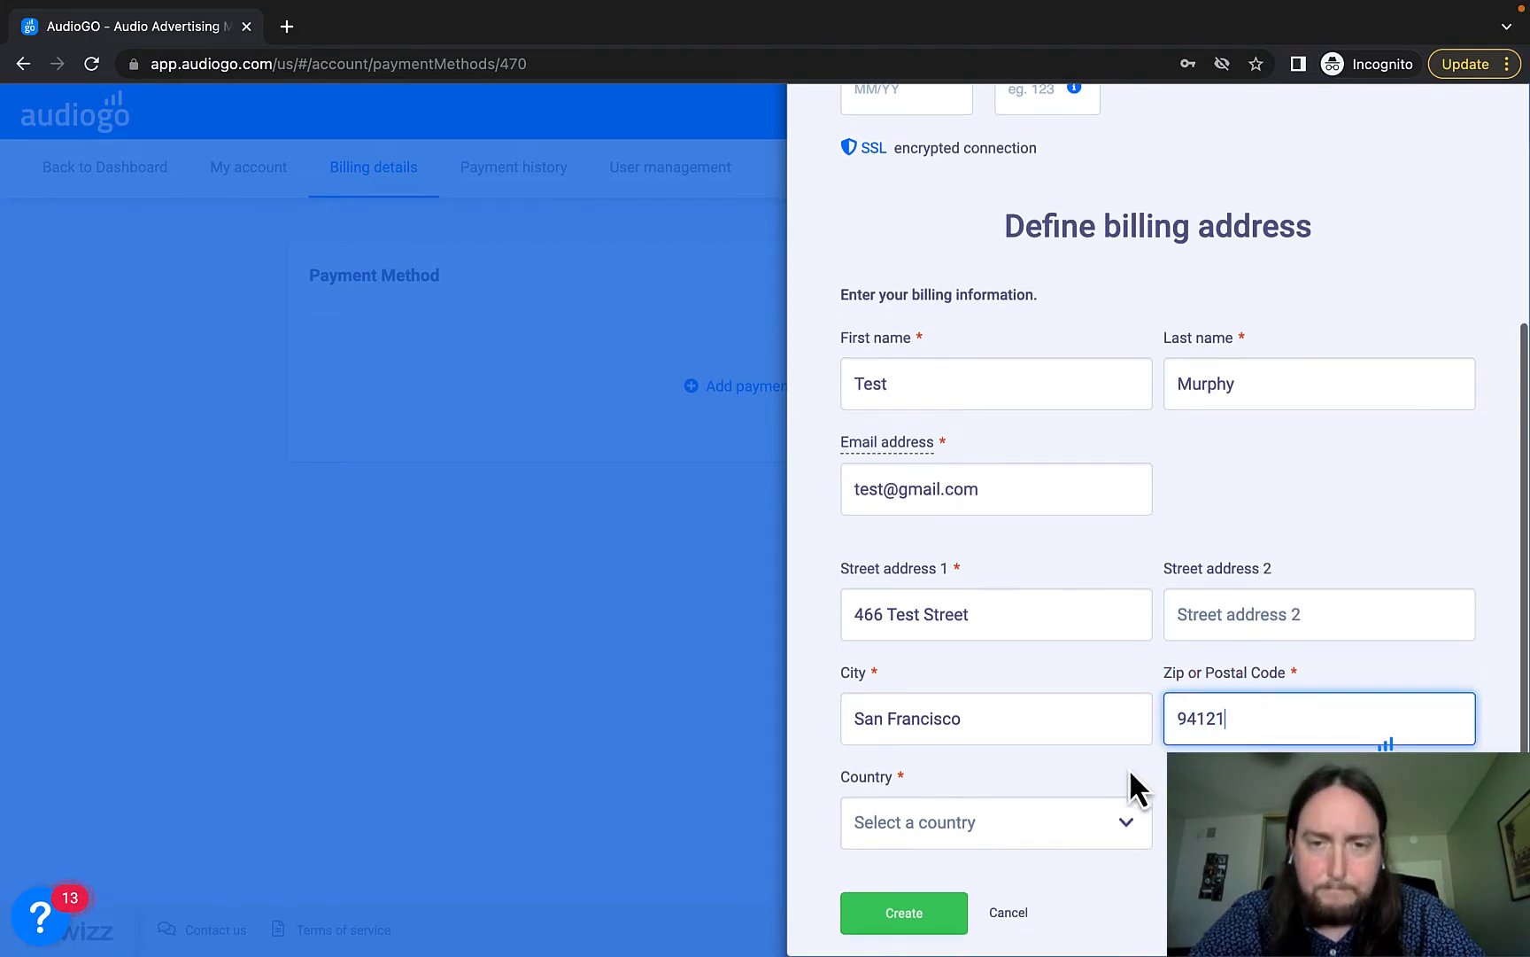
left_click(1125, 821)
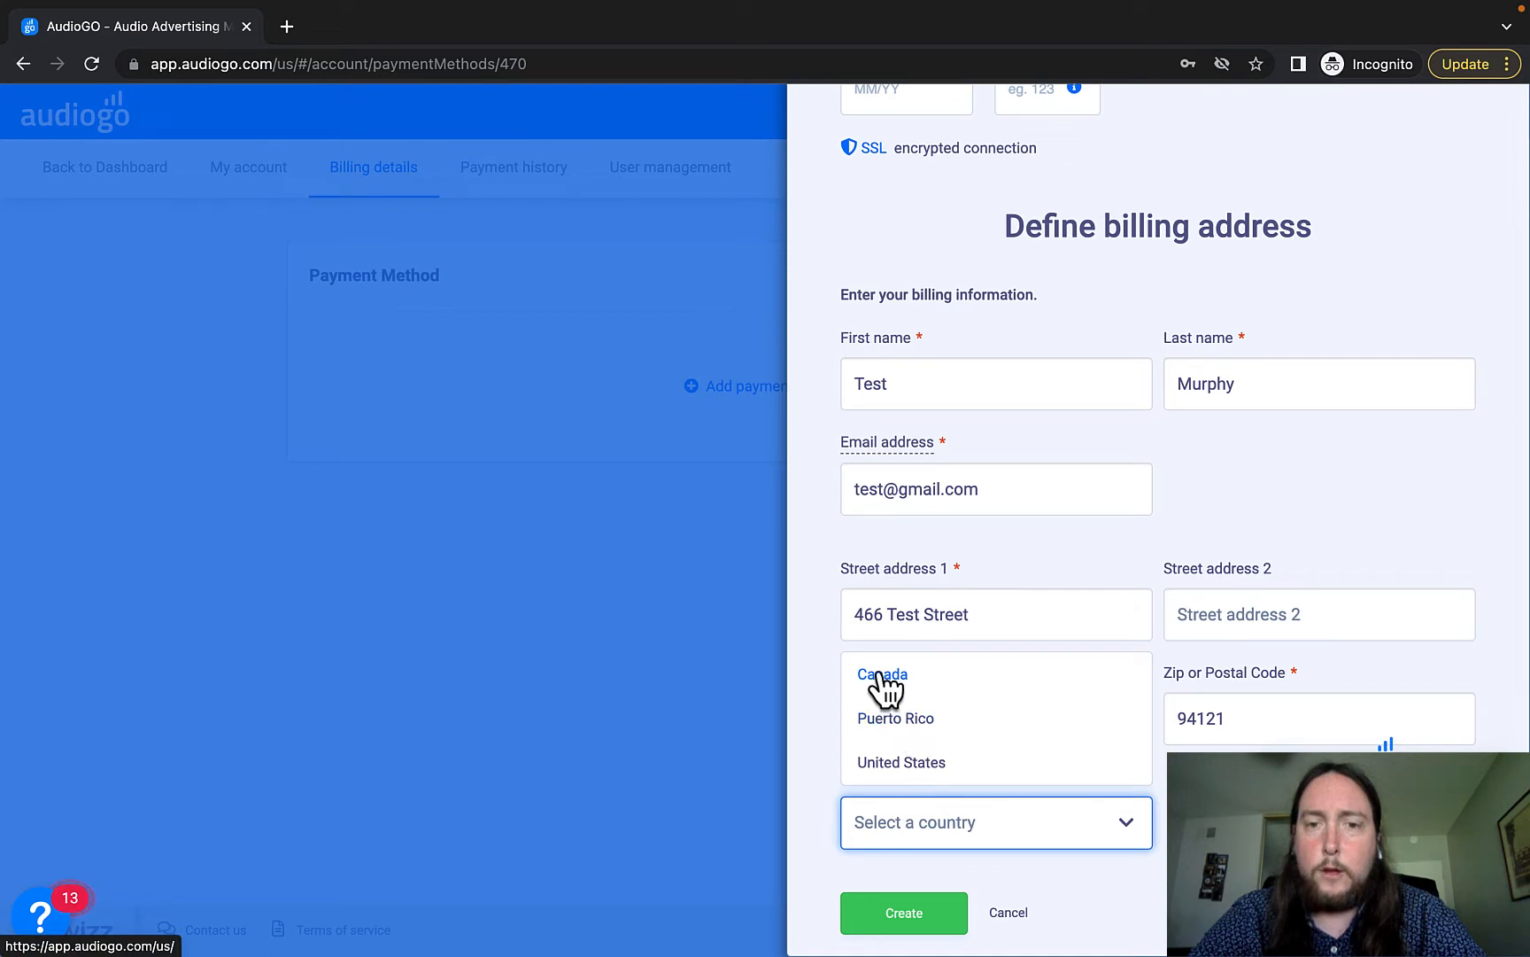
left_click(897, 764)
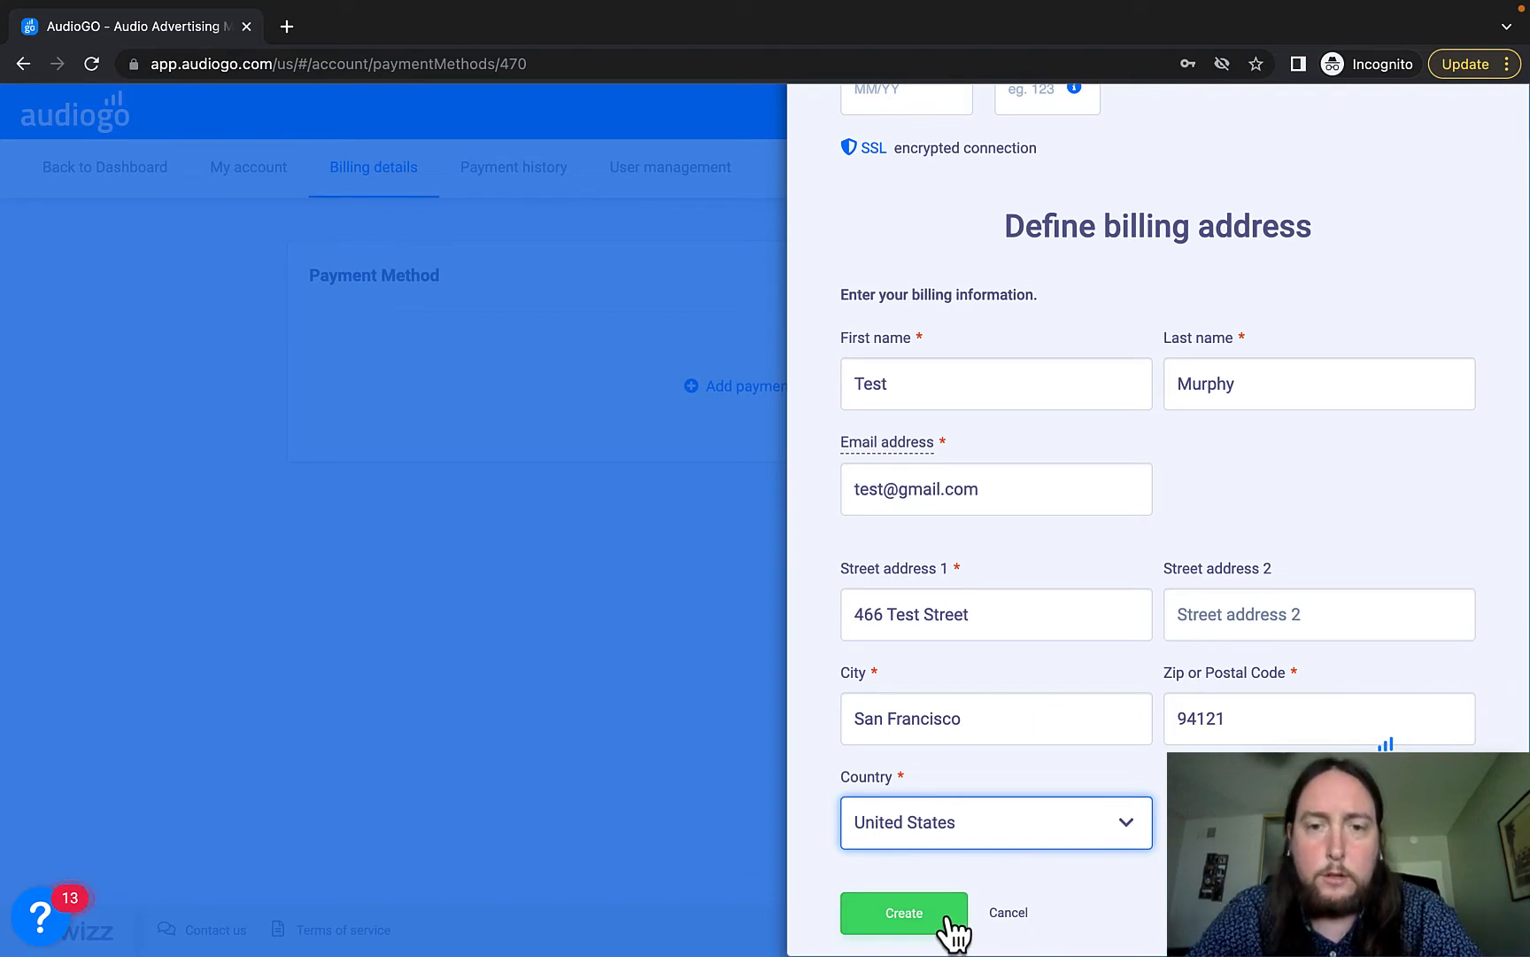
left_click(1005, 917)
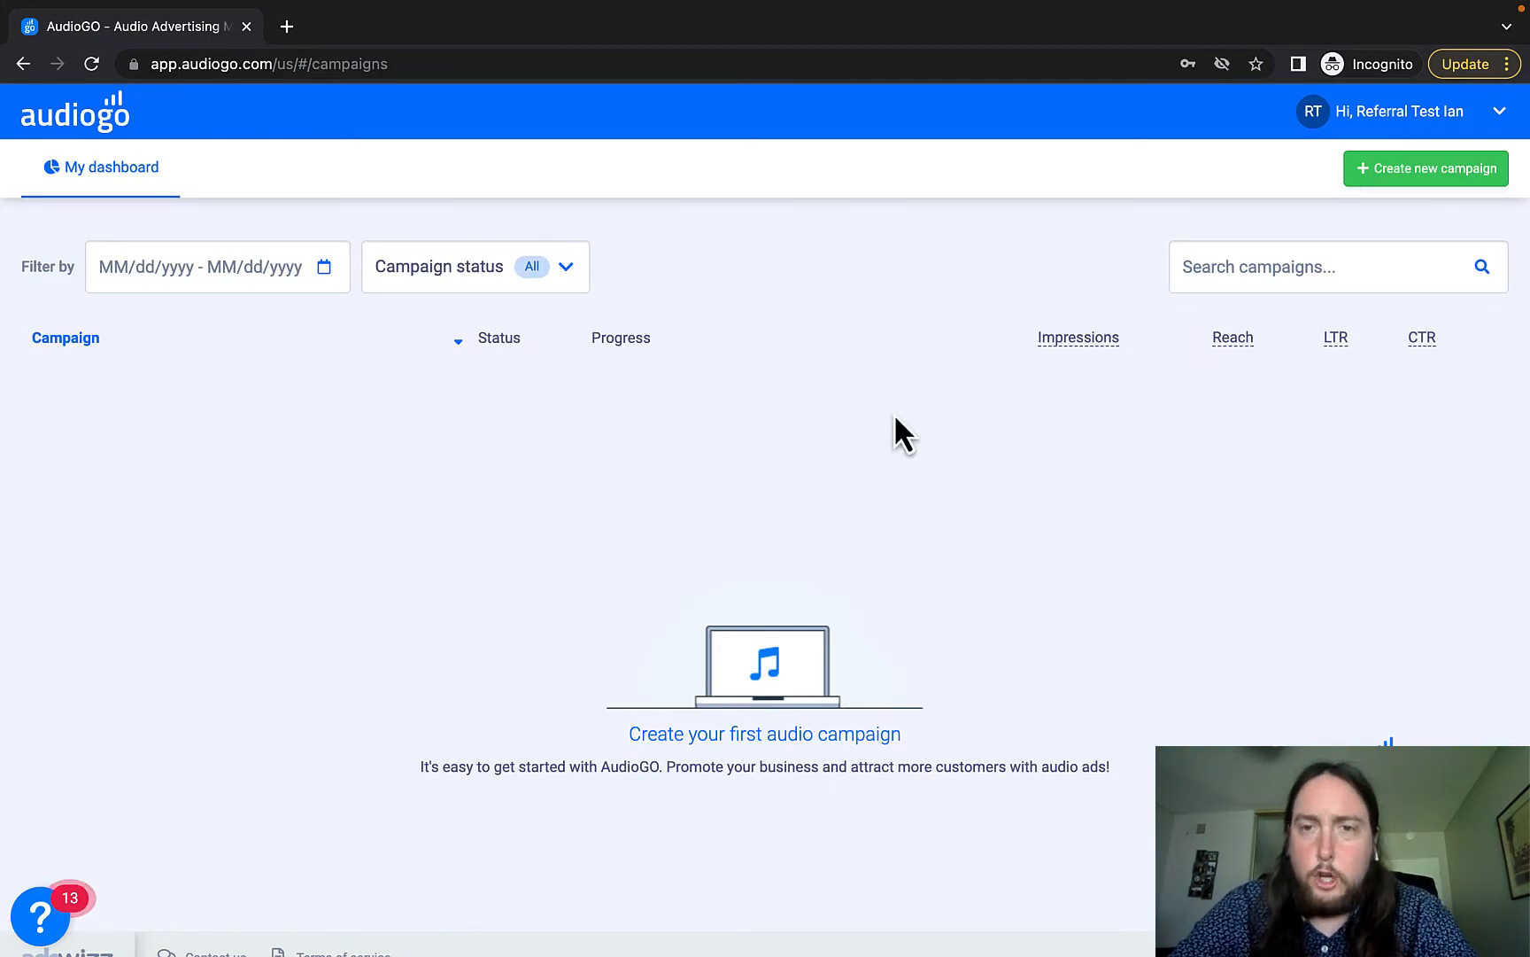
Go to User management from the account menu and start inviting the first user.
mouse_move(948, 4)
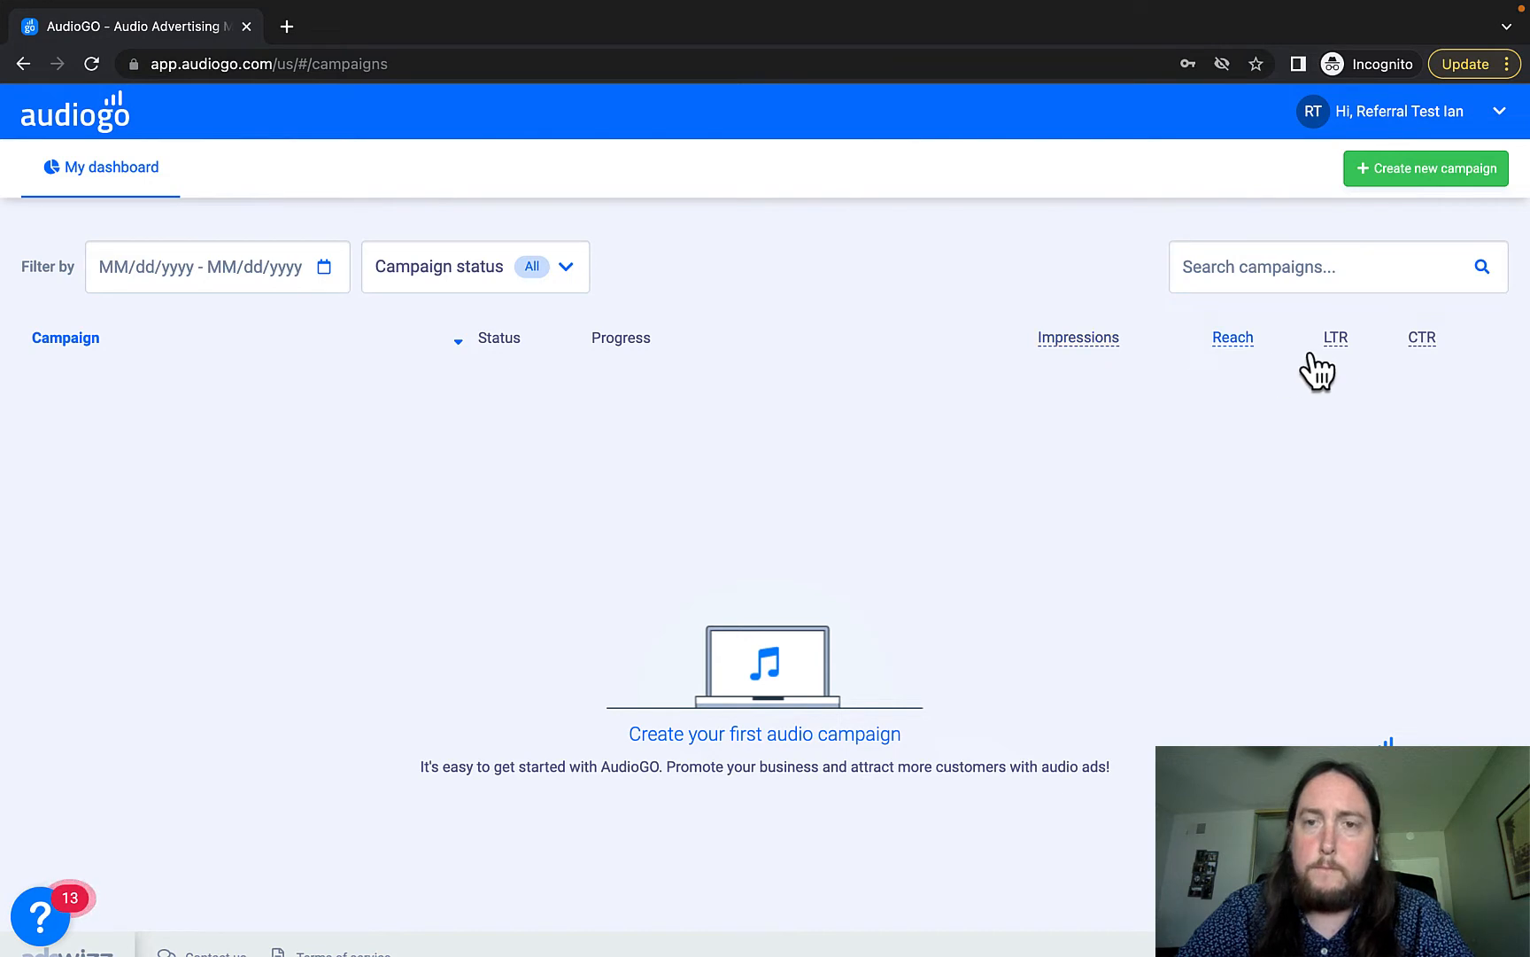
left_click(1500, 113)
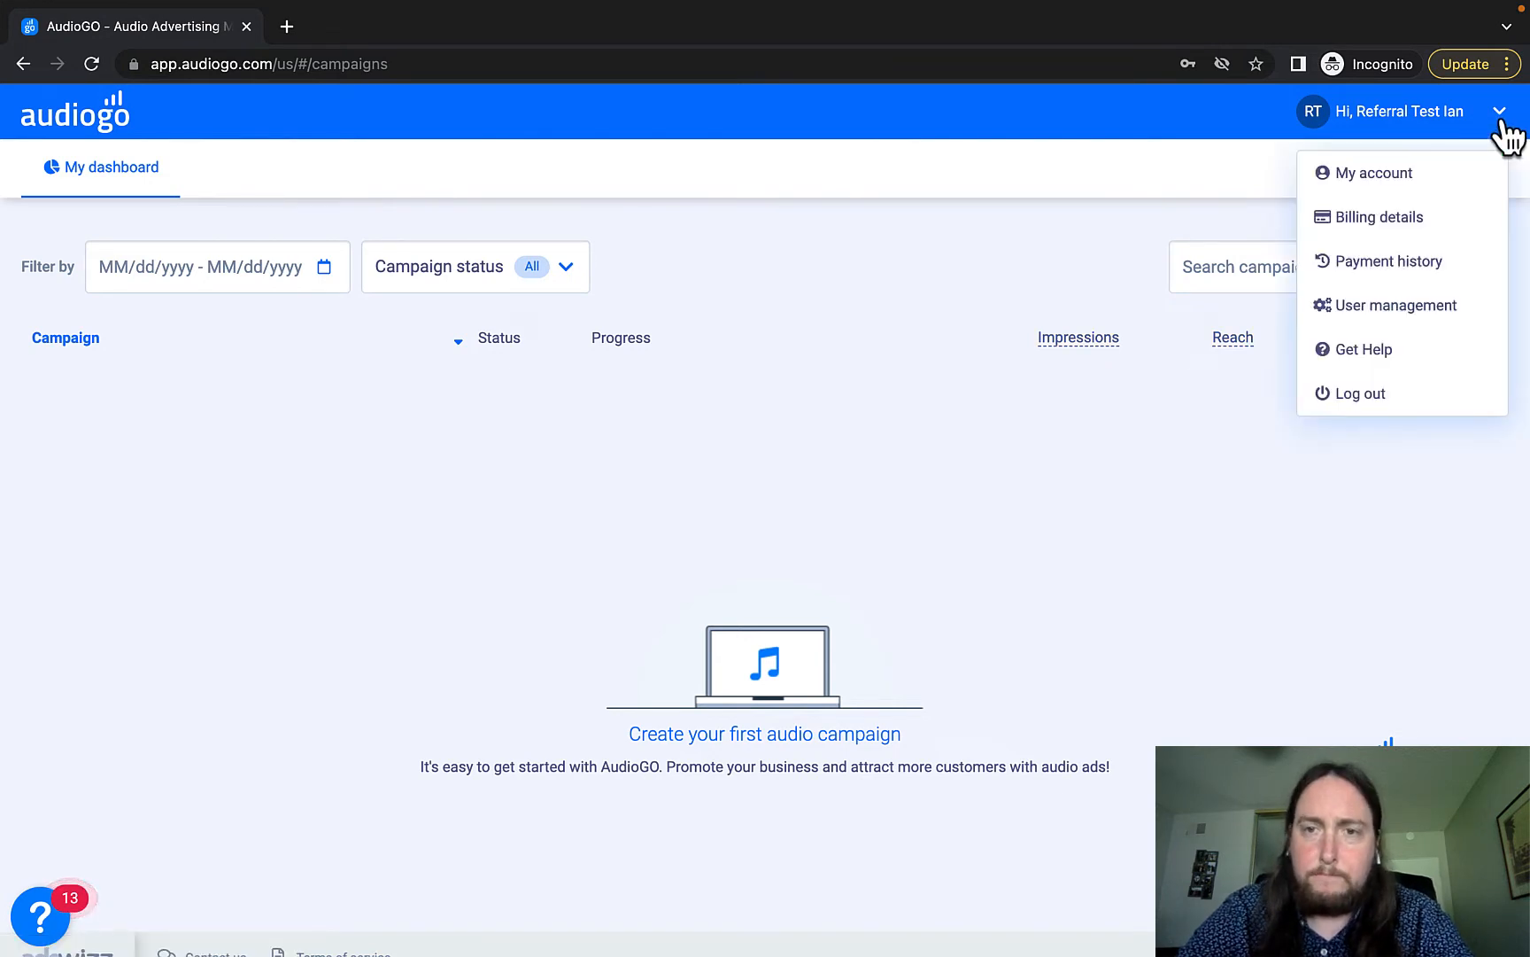
left_click(1405, 334)
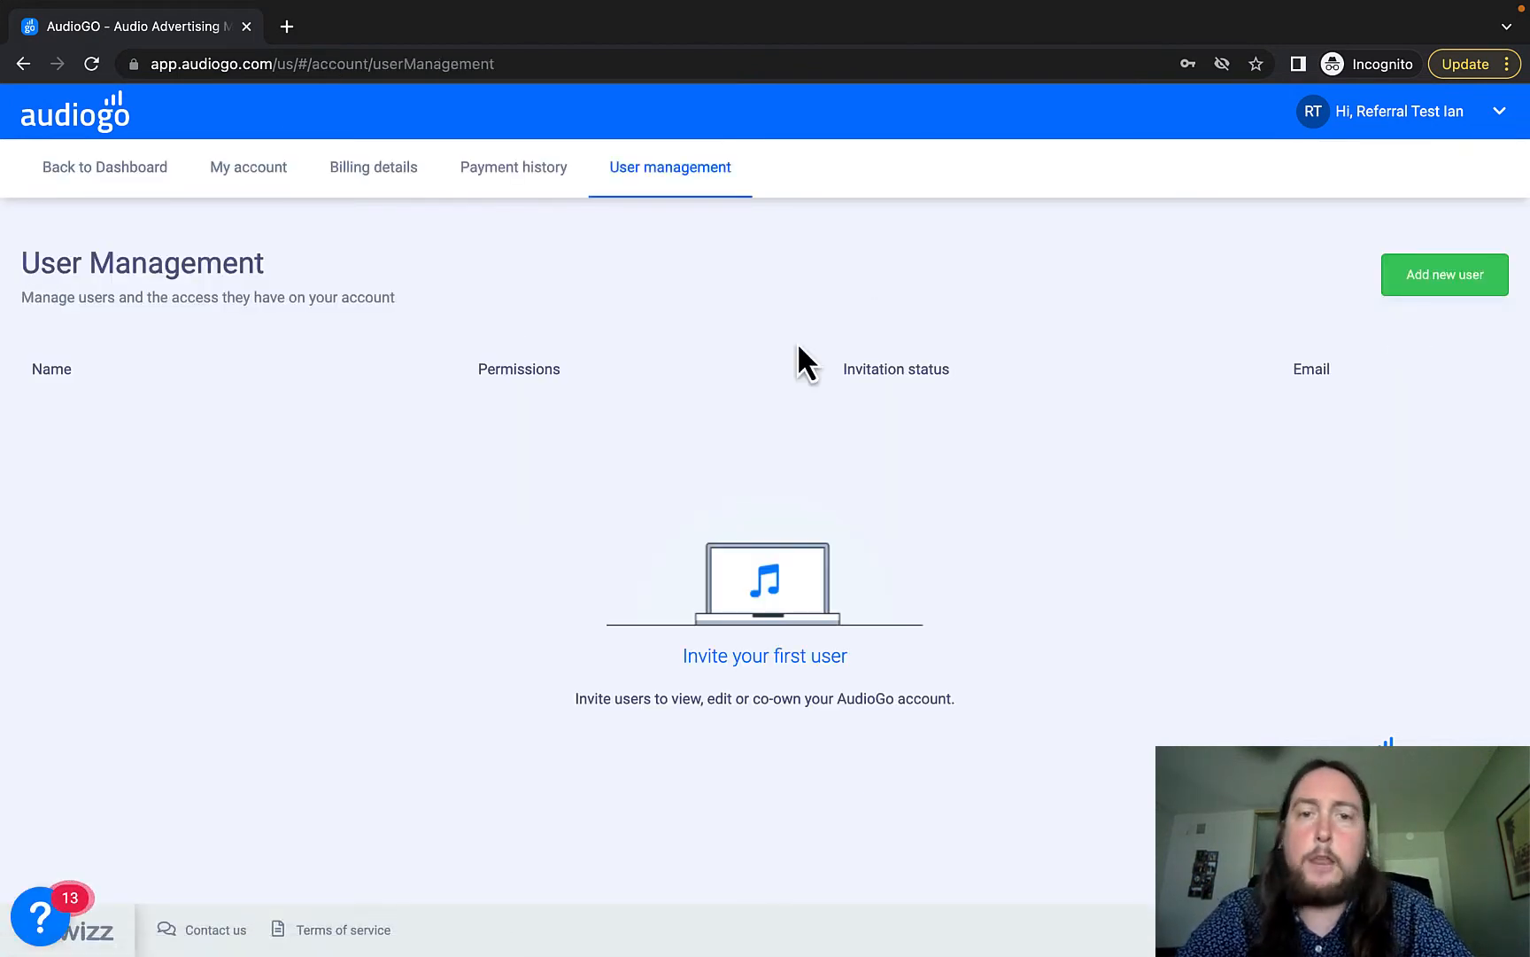
left_click(754, 660)
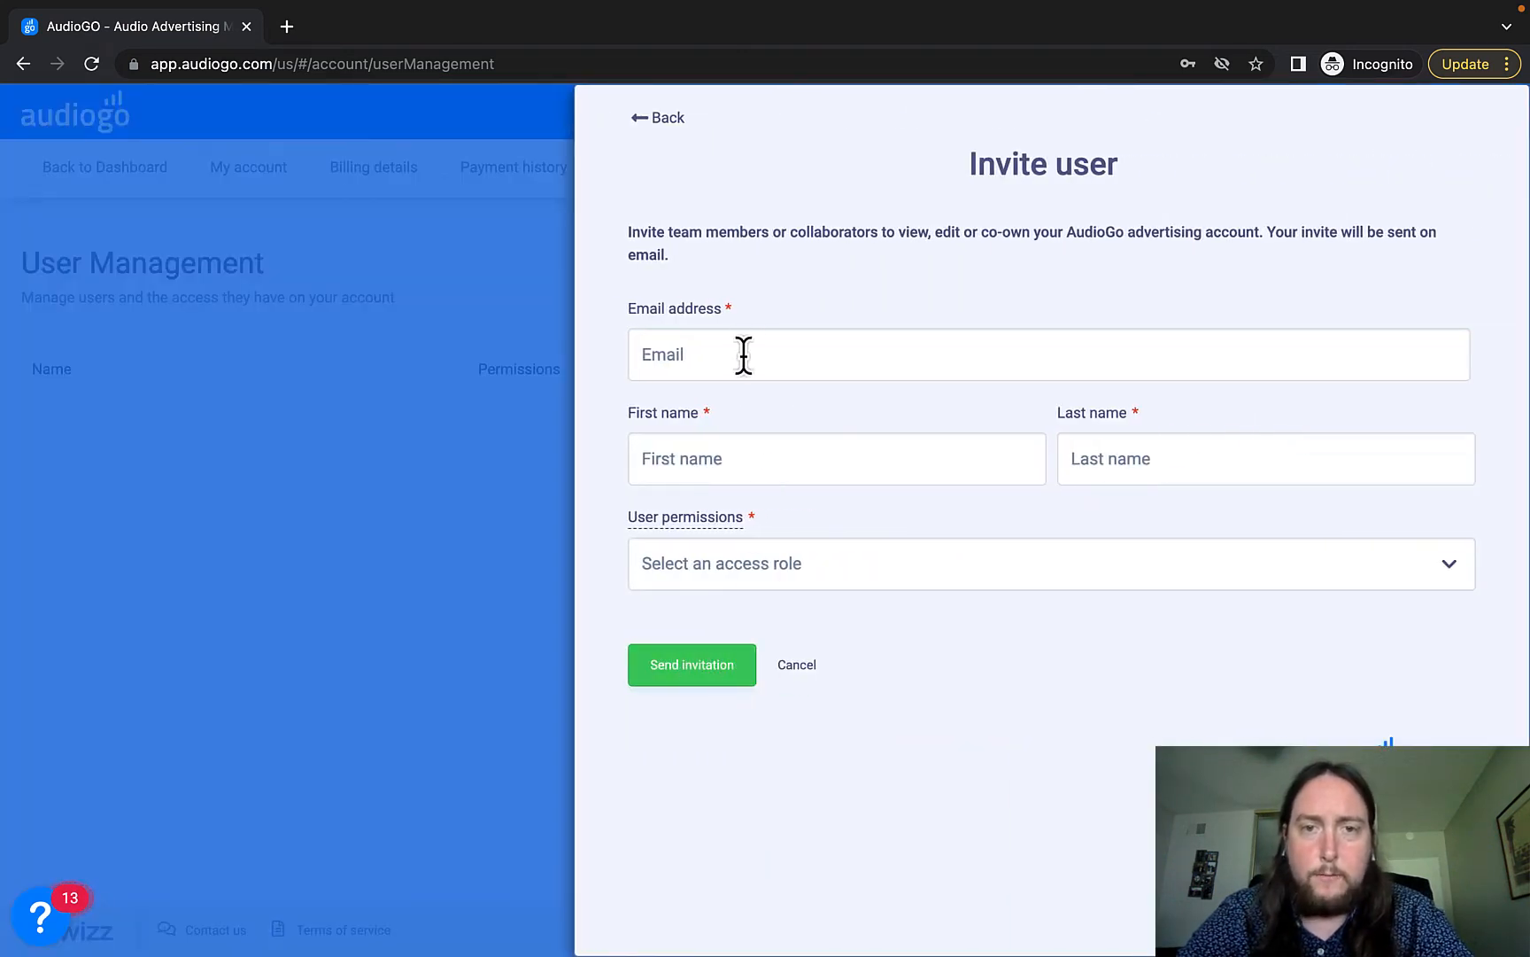
Enter the invitee's e-mail address, fixing a domain typo, plus first and last name.
left_click(744, 354)
type("test")
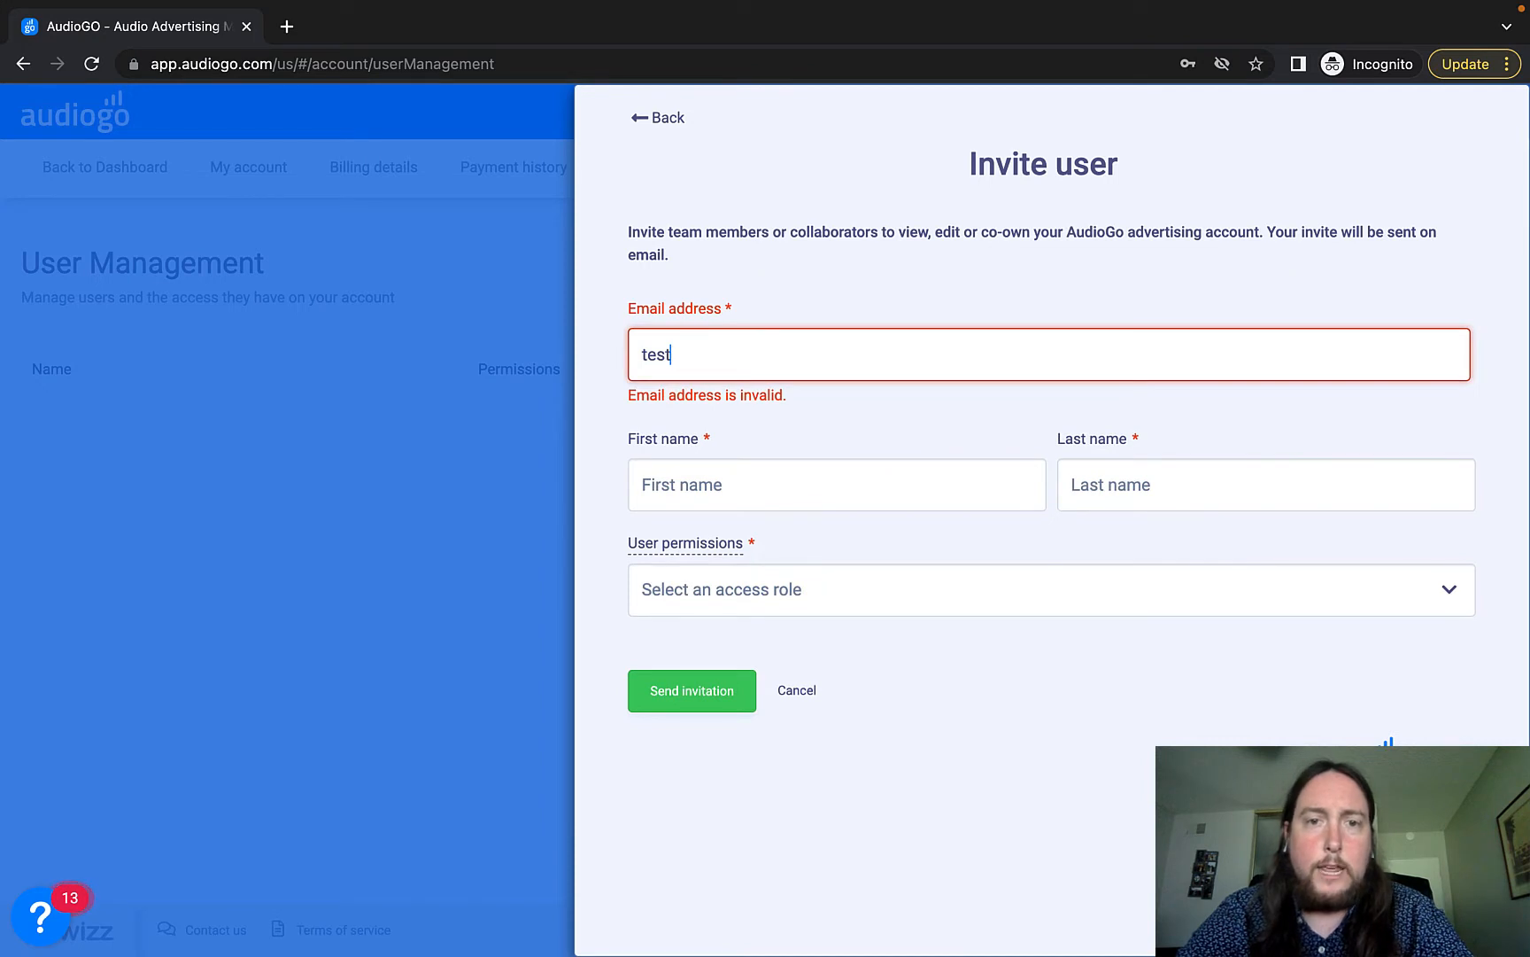
type("@gmail.cm")
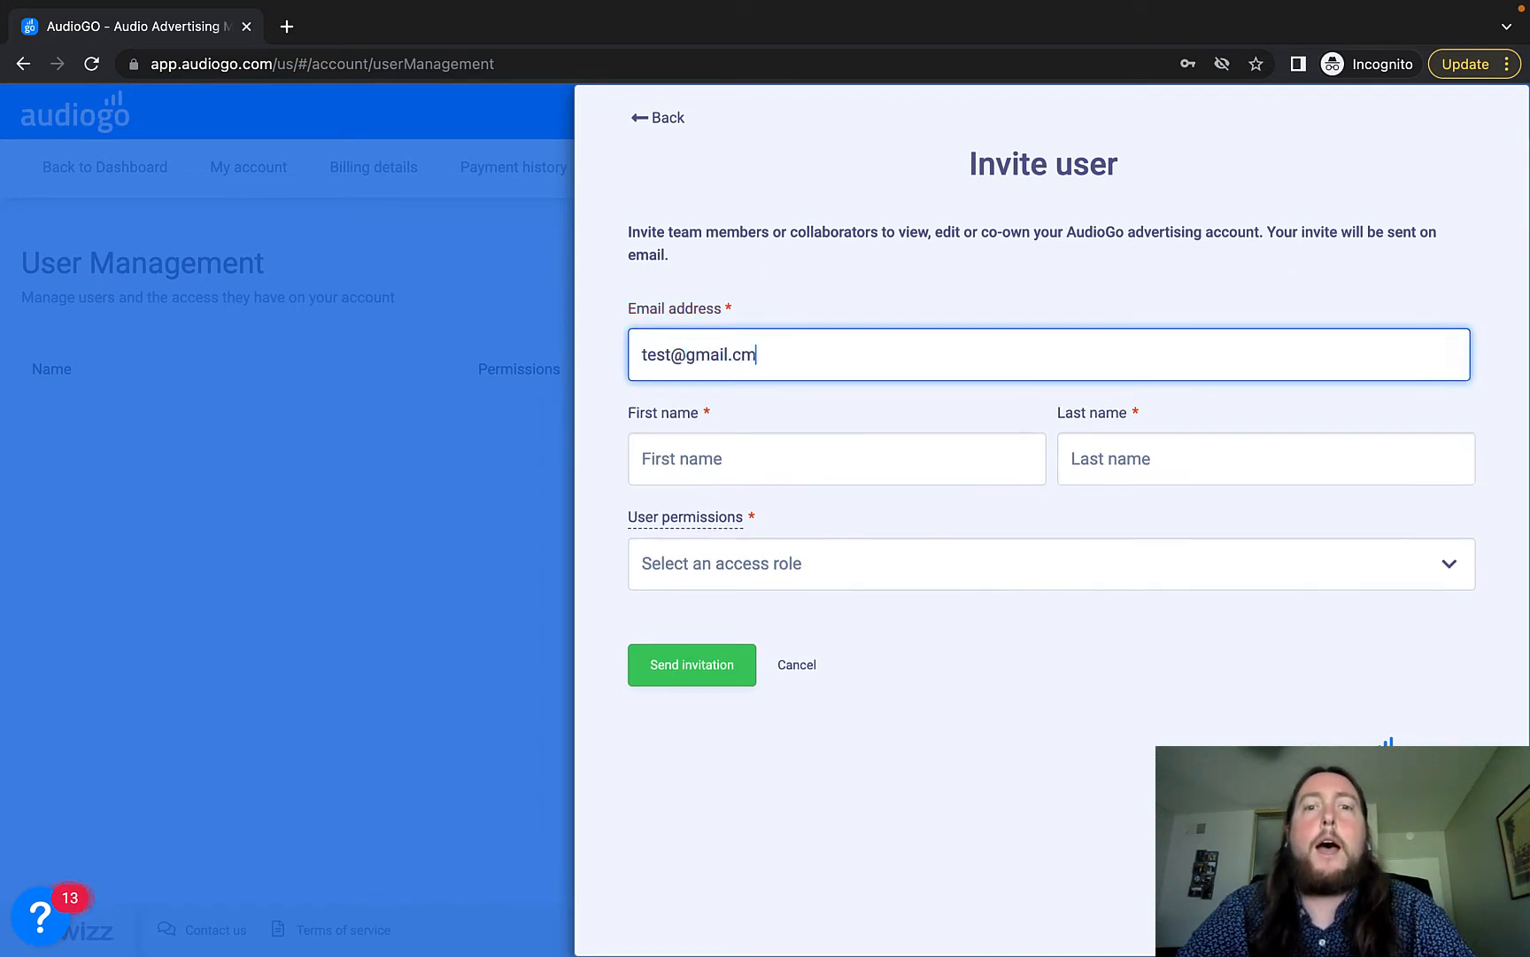
key("BackSpace")
type("om")
left_click(606, 445)
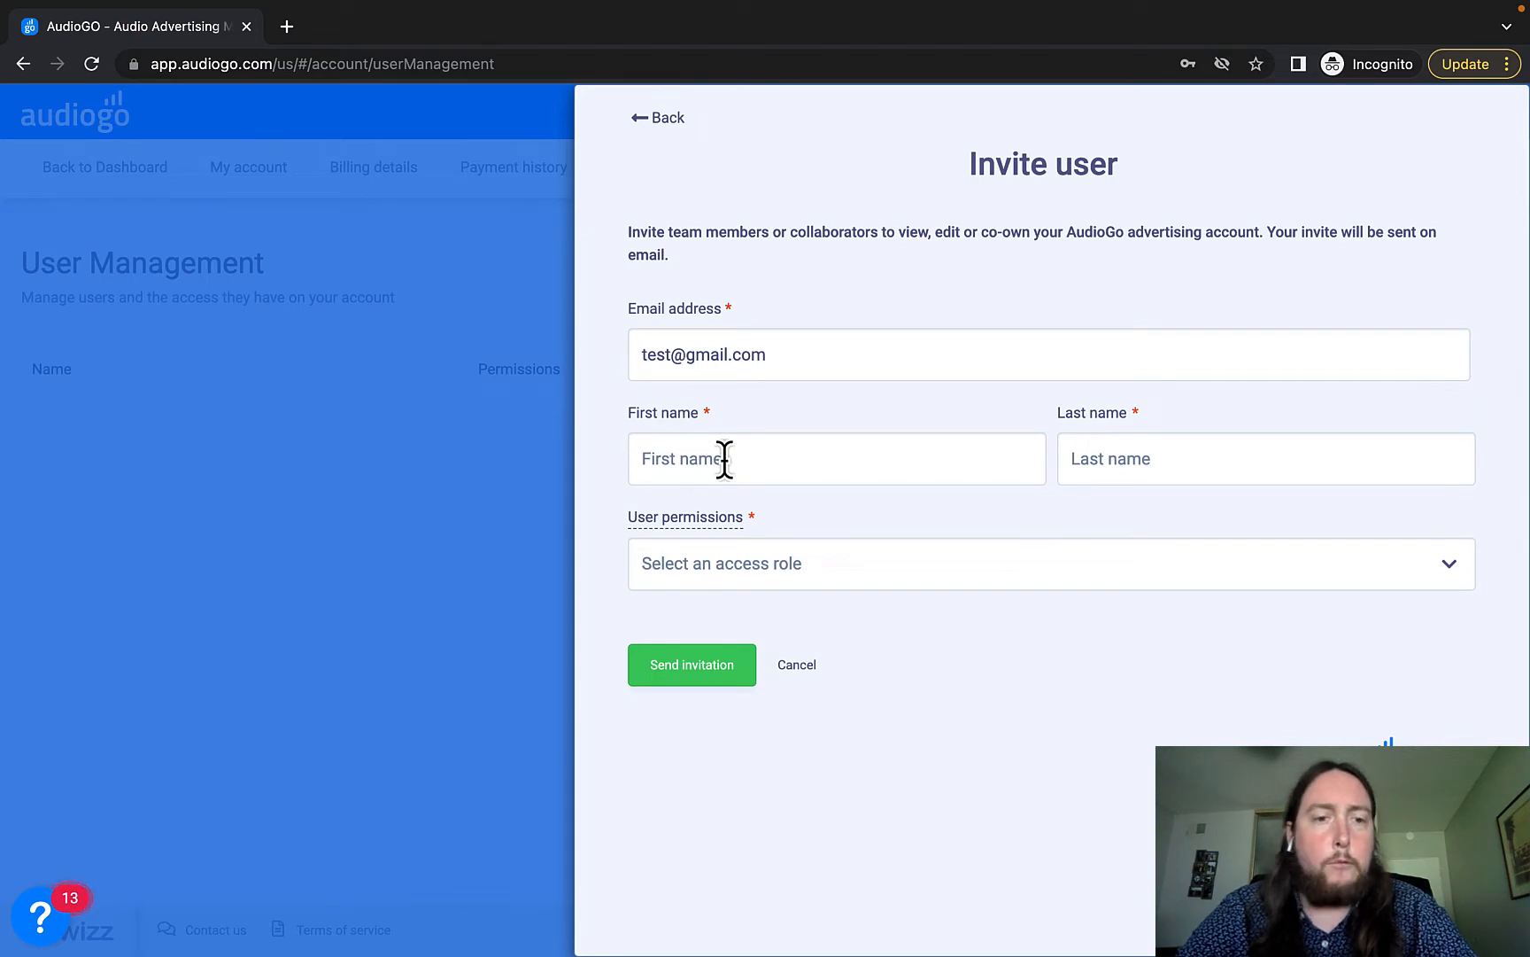
type("Test")
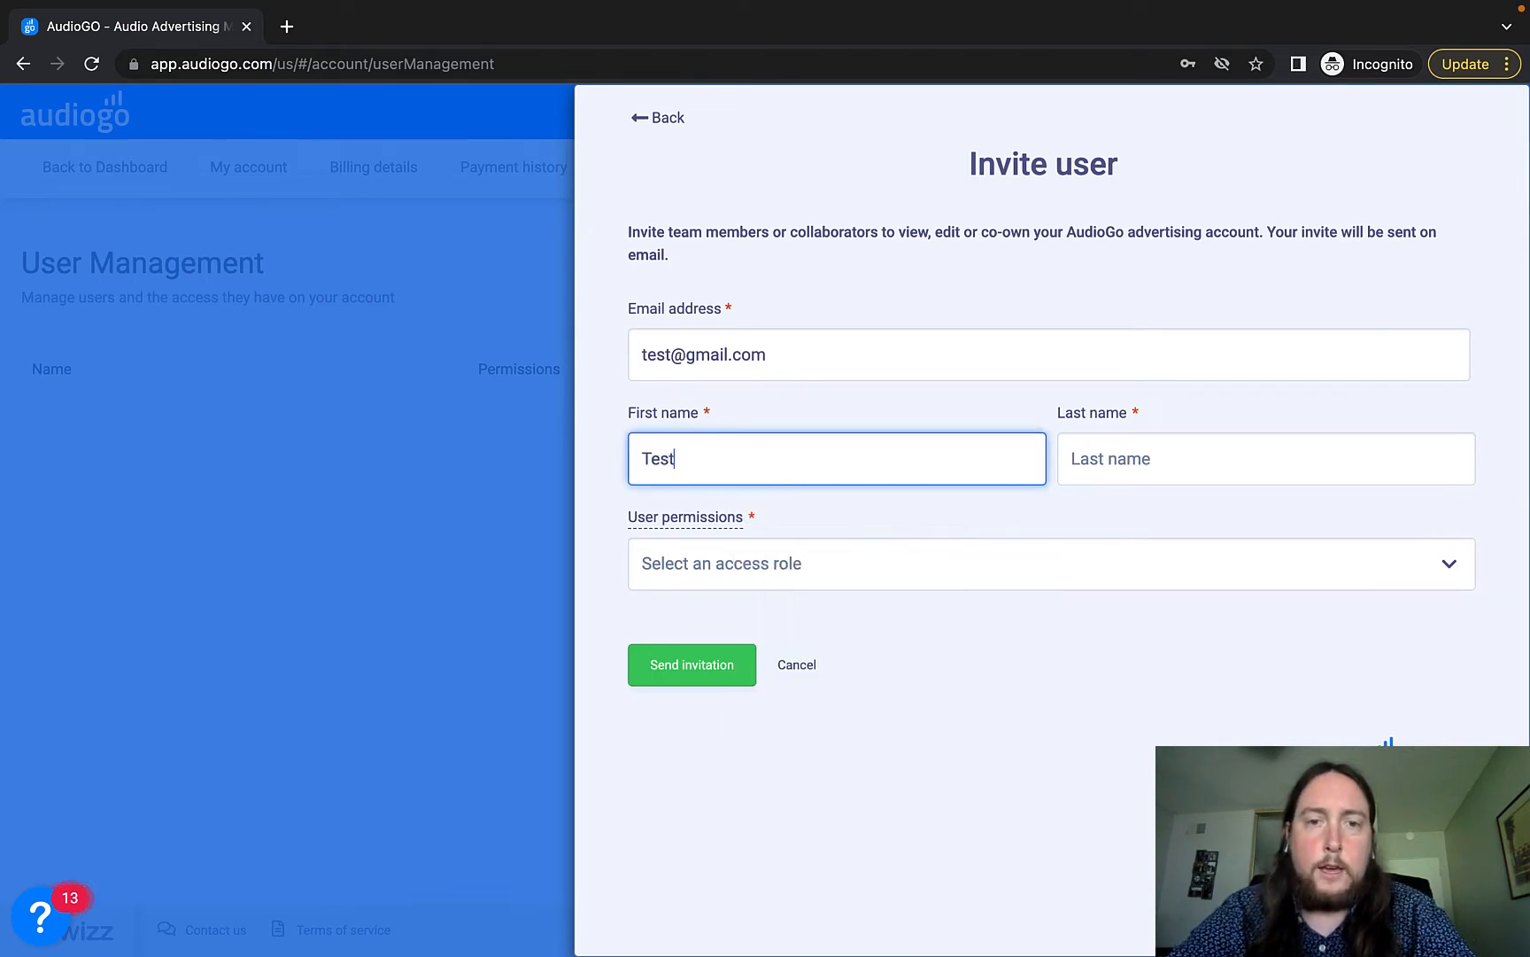
left_click(1100, 455)
type("M")
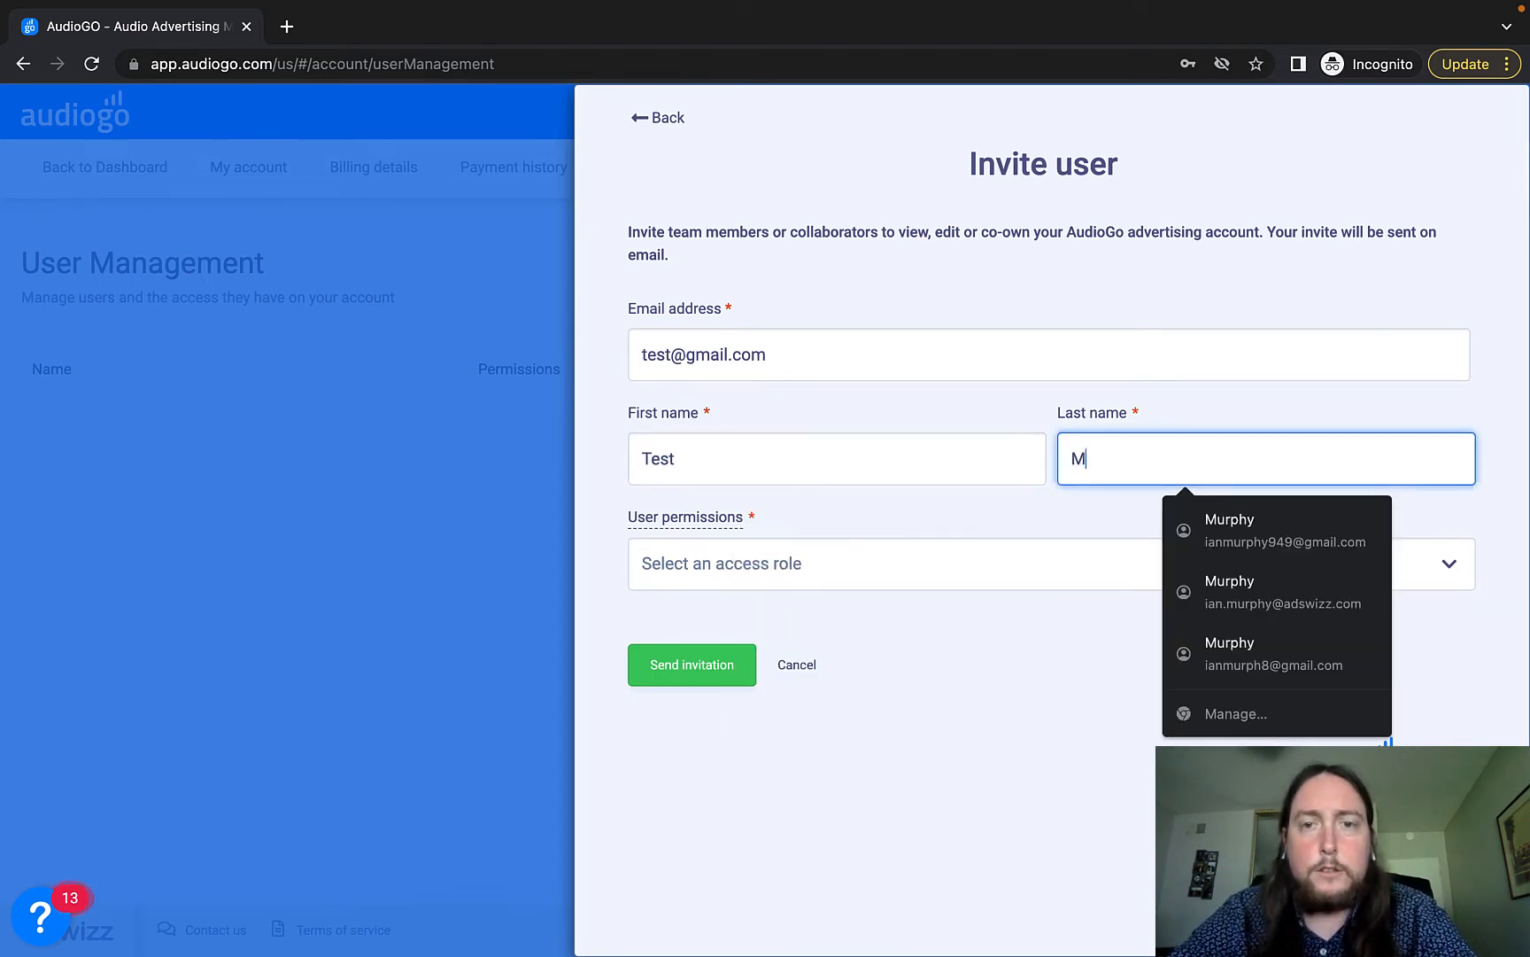
left_click(952, 677)
Give the invitee the Full Access role.
left_click(895, 584)
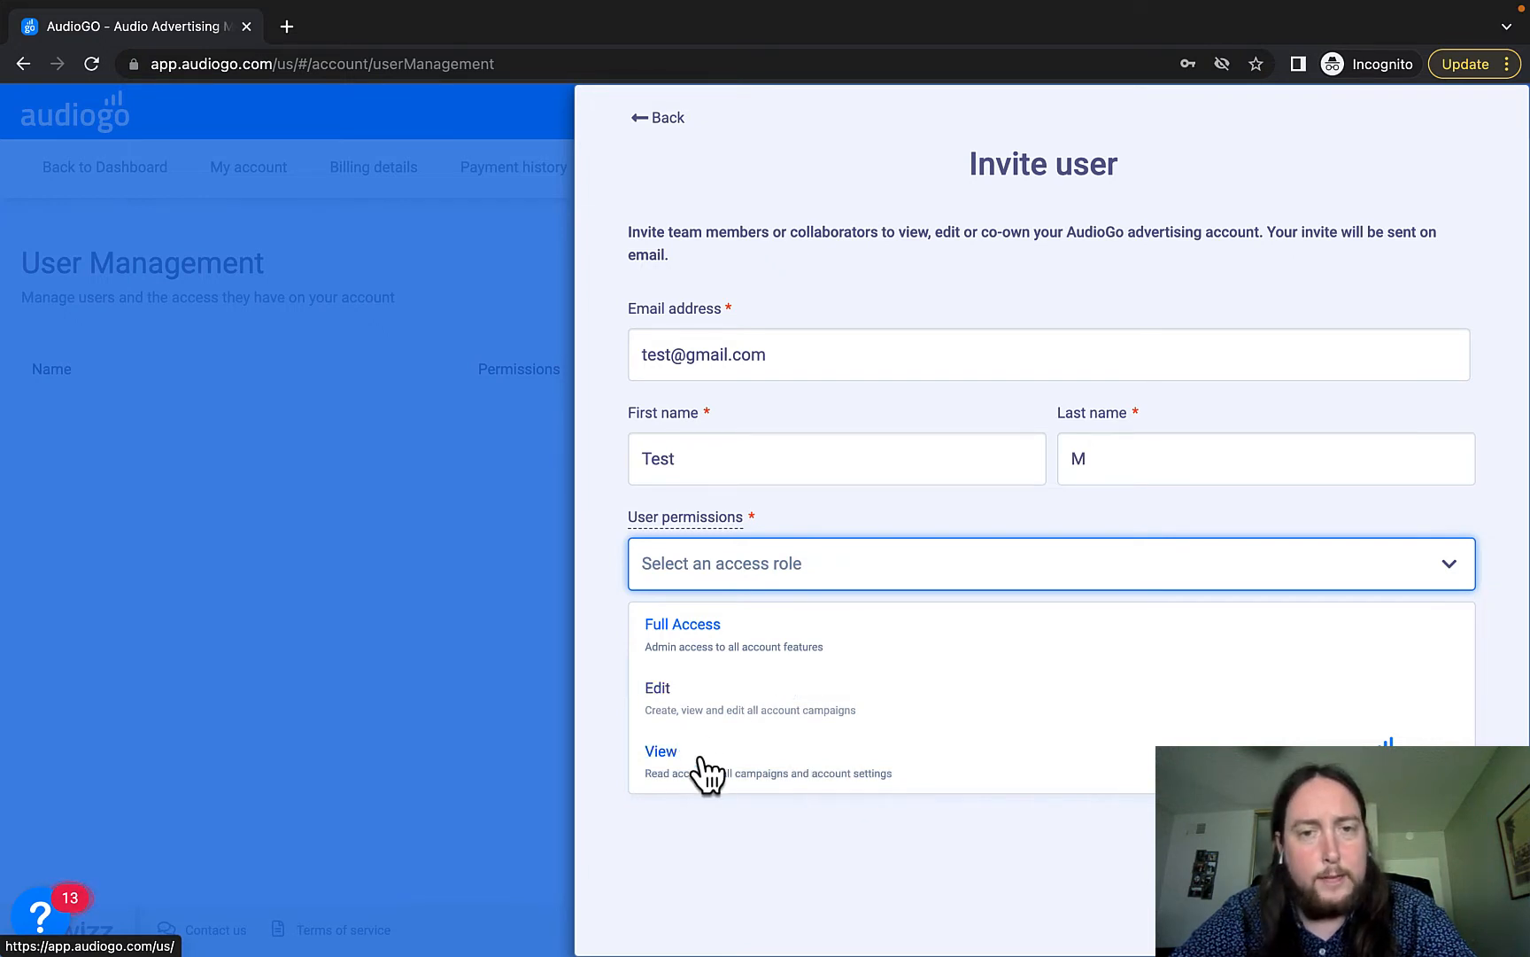
left_click(691, 632)
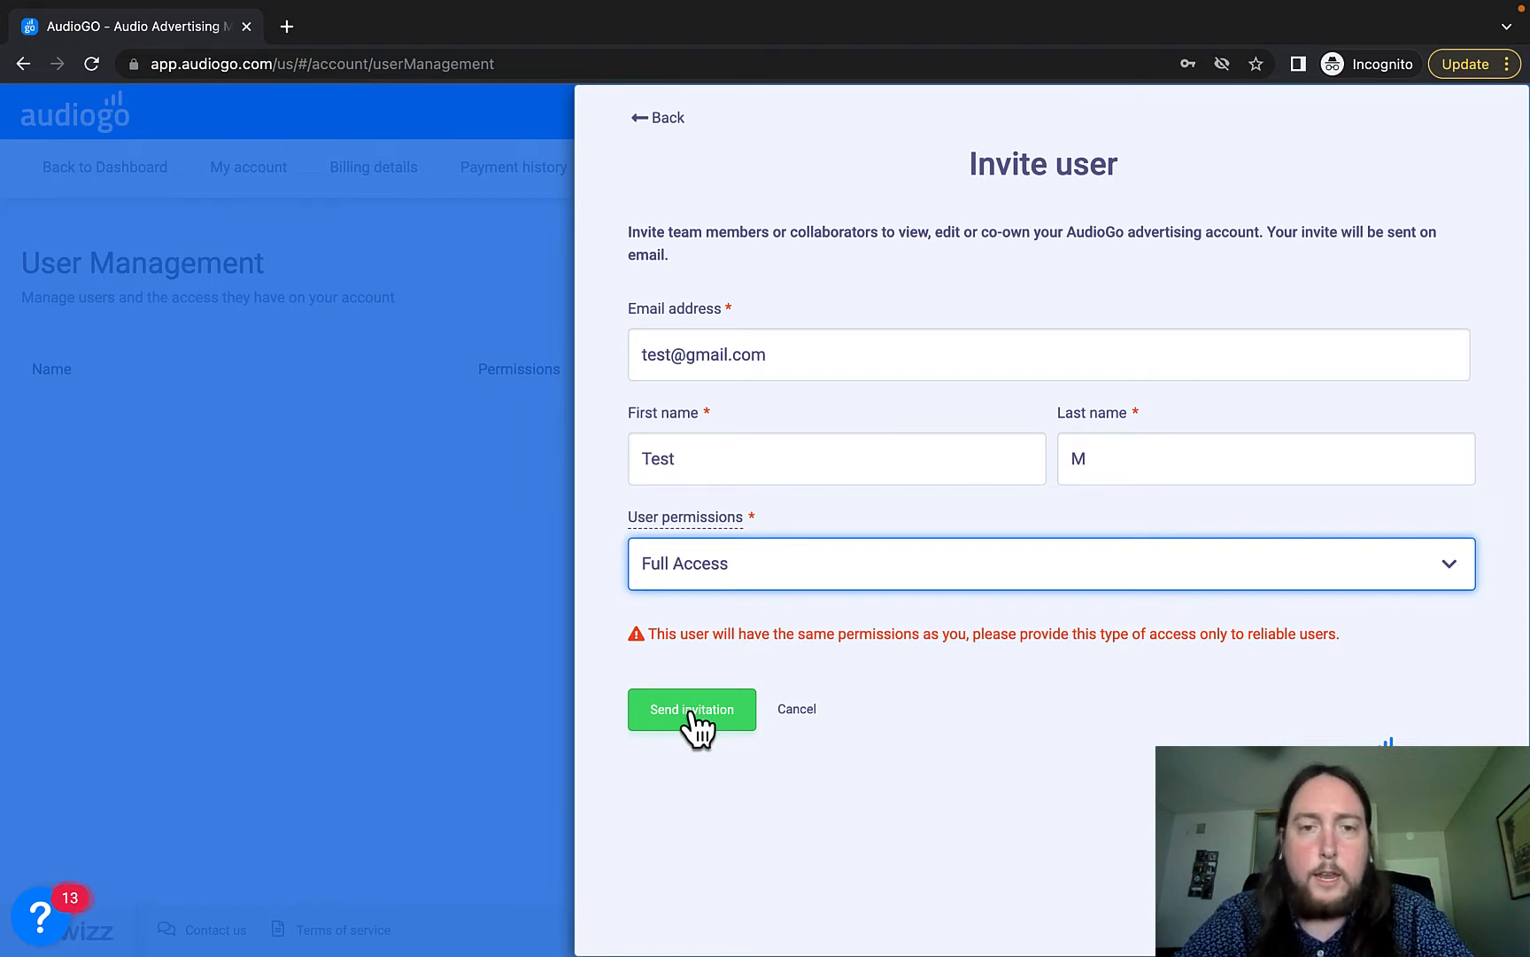
mouse_move(789, 13)
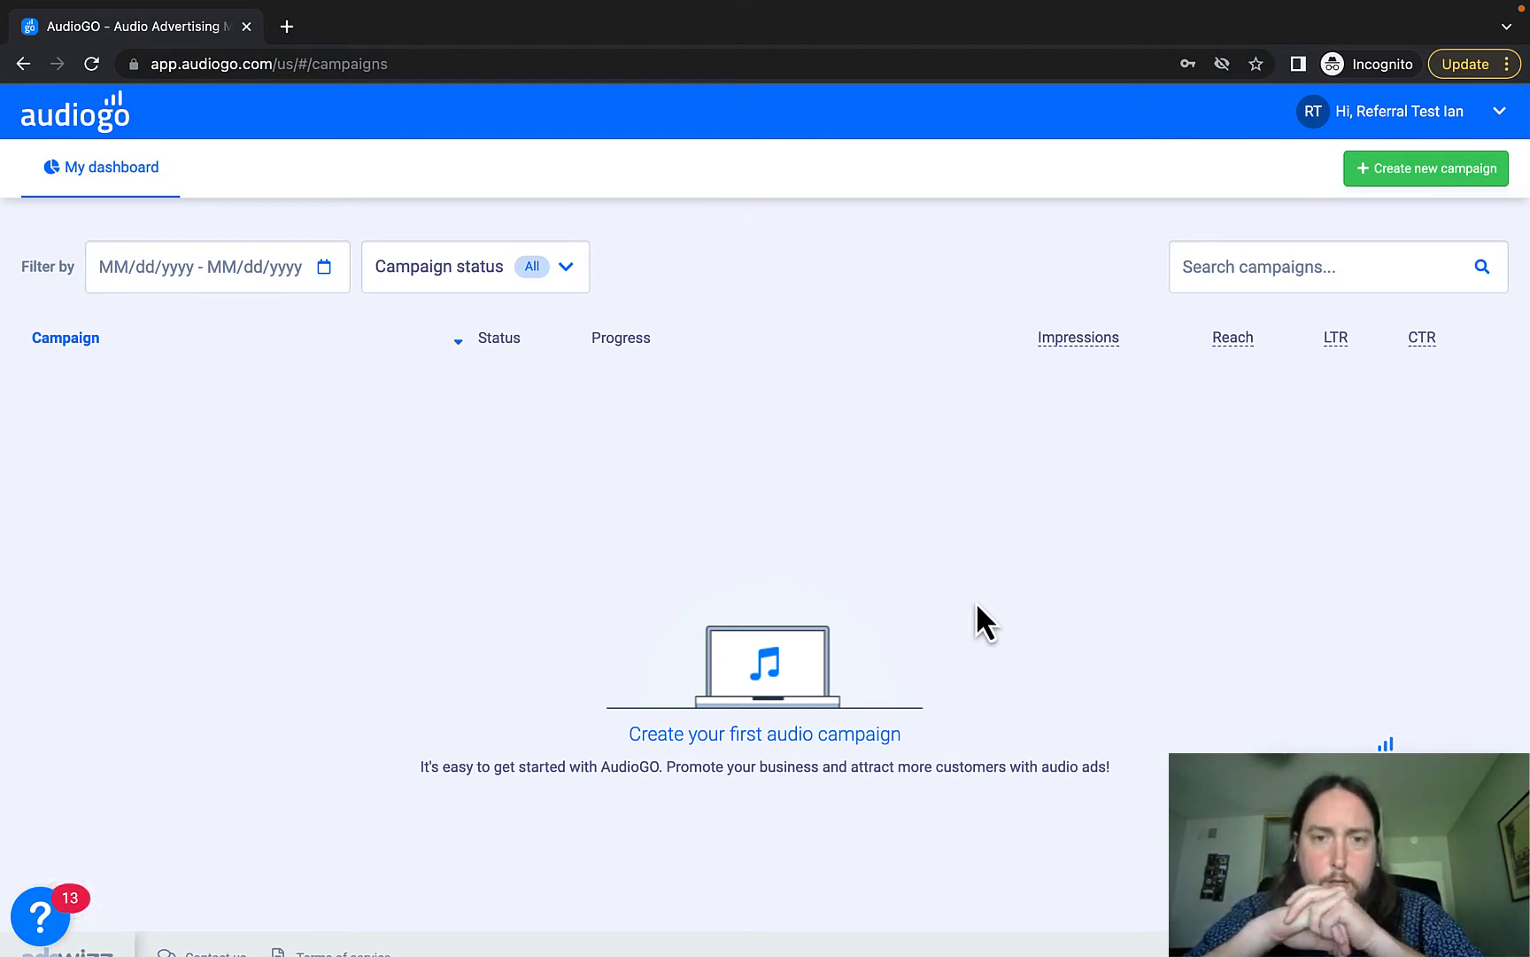
Create a new campaign and enter 'Test' as its campaign name.
left_click(1388, 173)
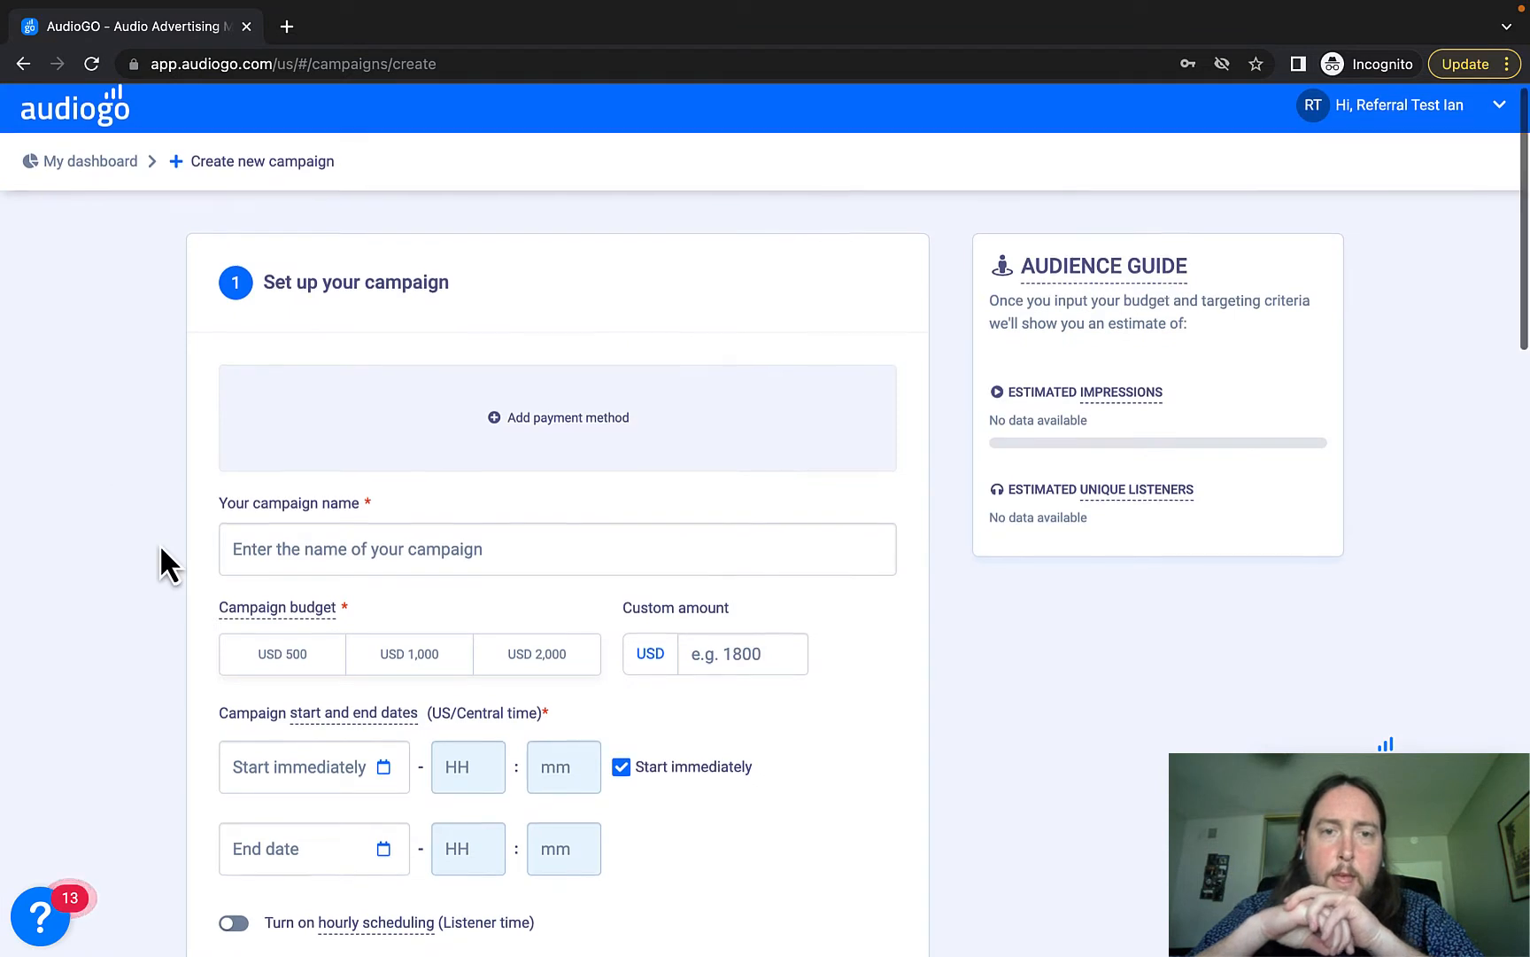
scroll(161, 547, "down", 1)
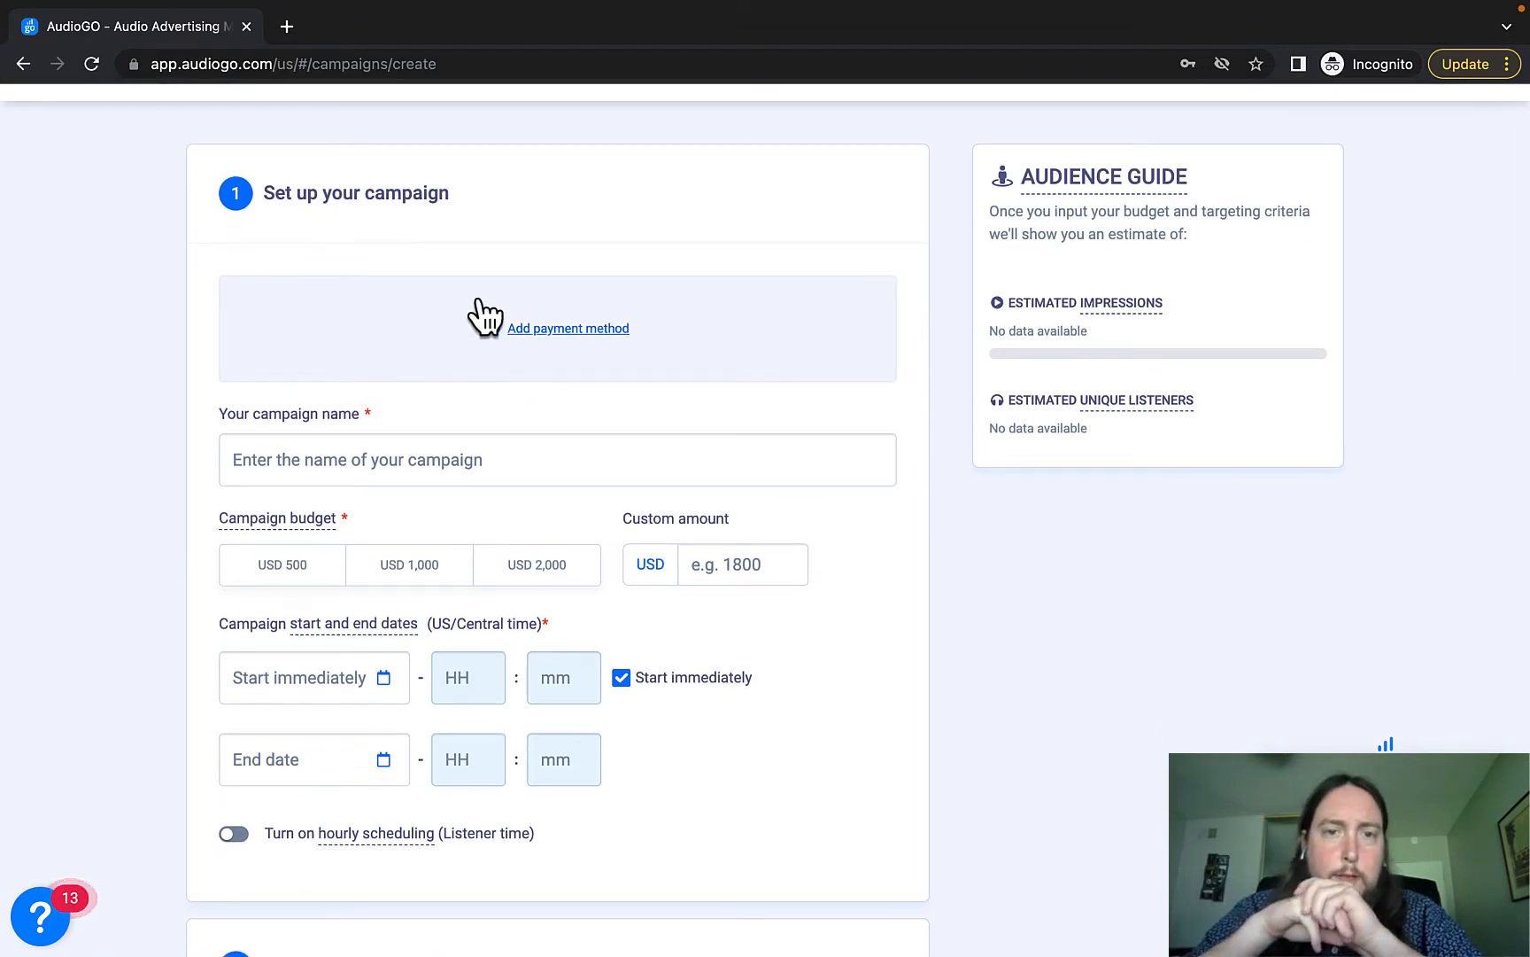
left_click(295, 453)
type("Test")
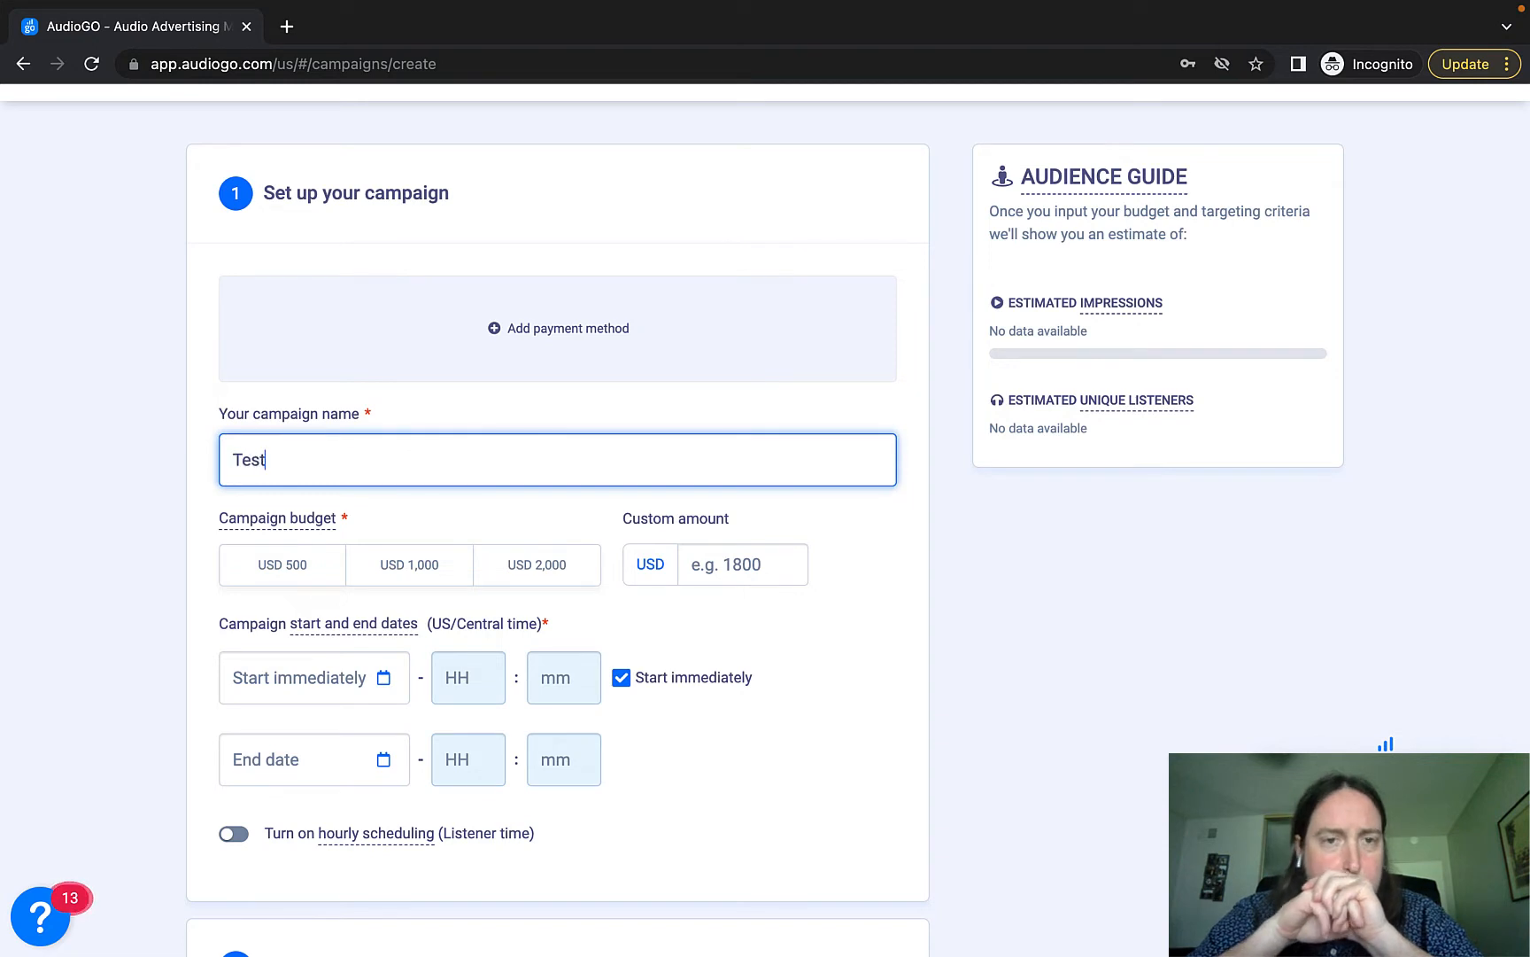
left_click(132, 443)
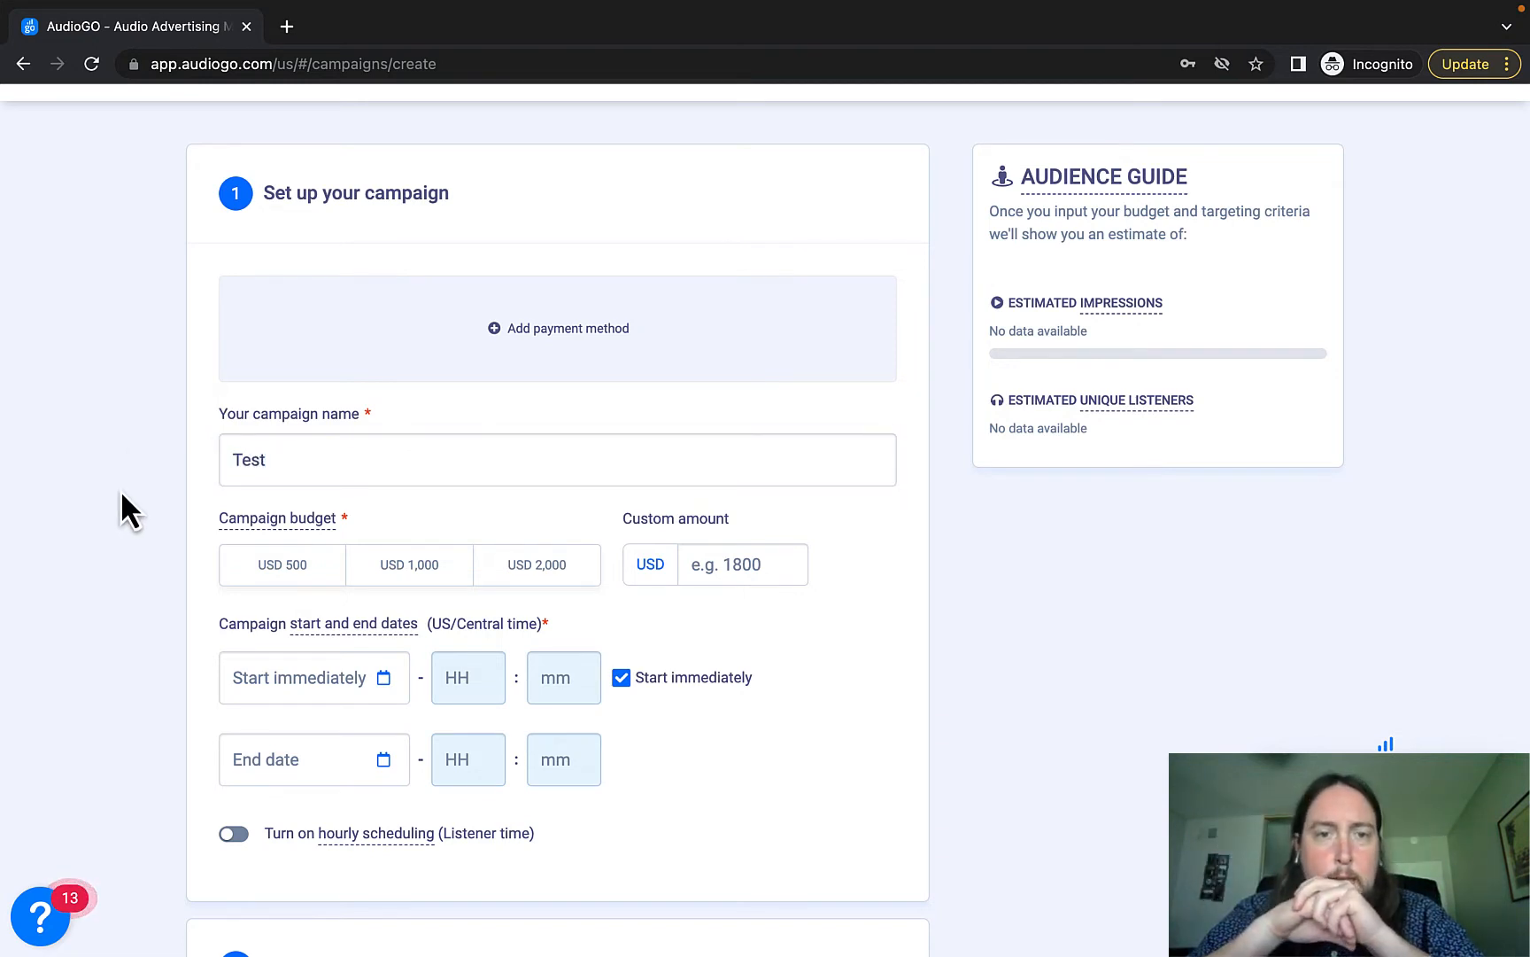
scroll(120, 491, "down", 1)
scroll(120, 491, "up", 2)
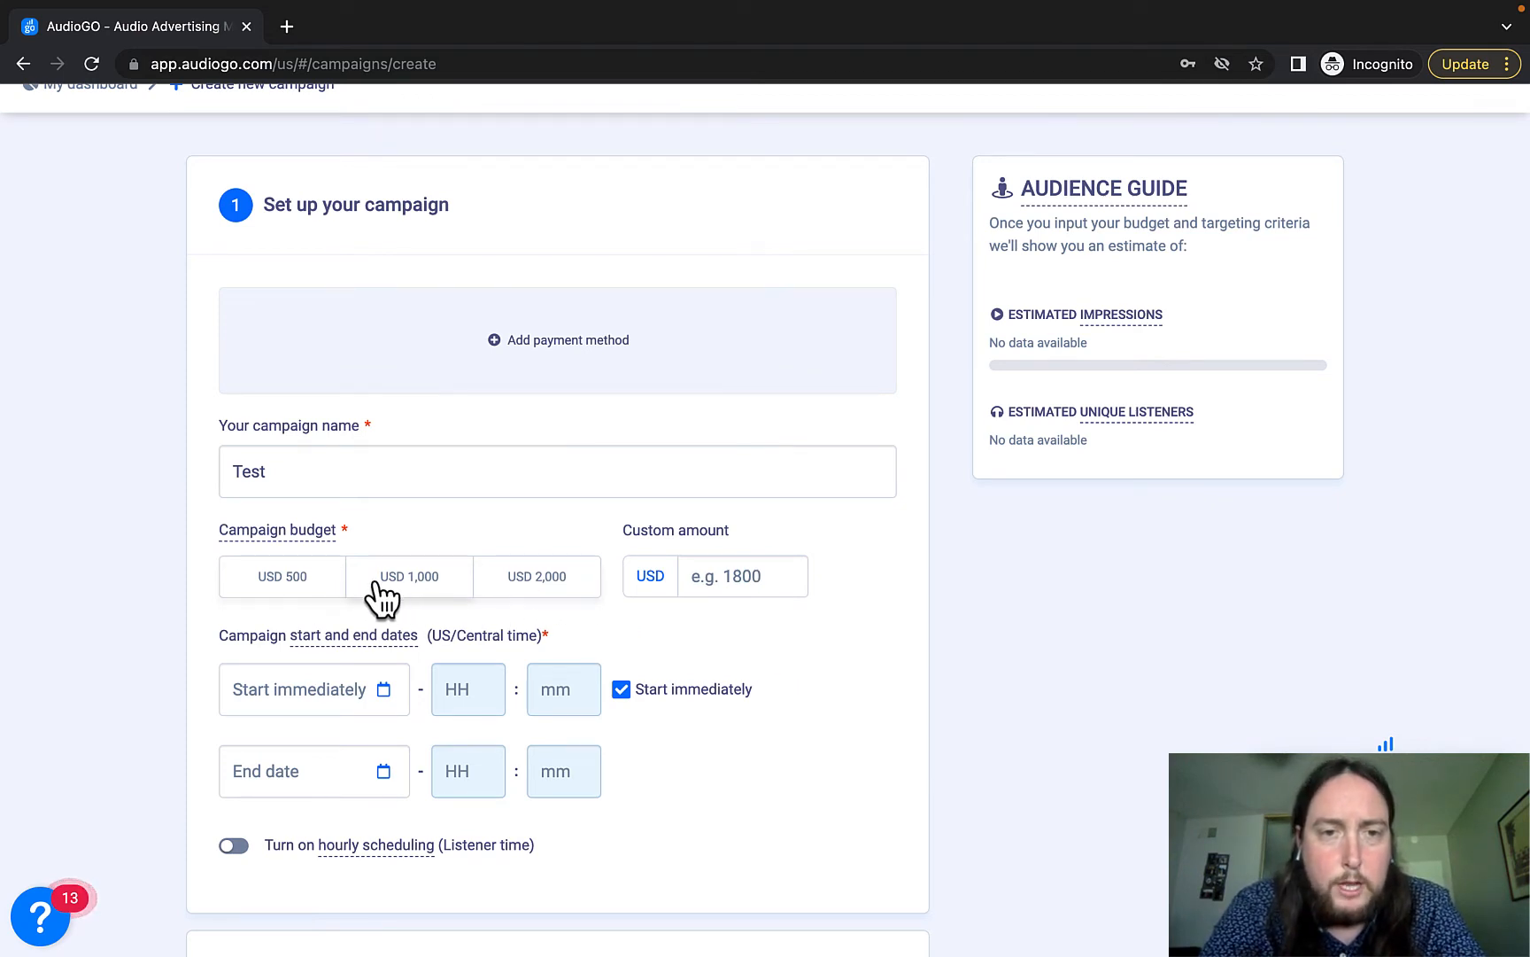
Try a custom budget of 200, correct it to 250, then choose the USD 1,000 budget.
left_click(728, 578)
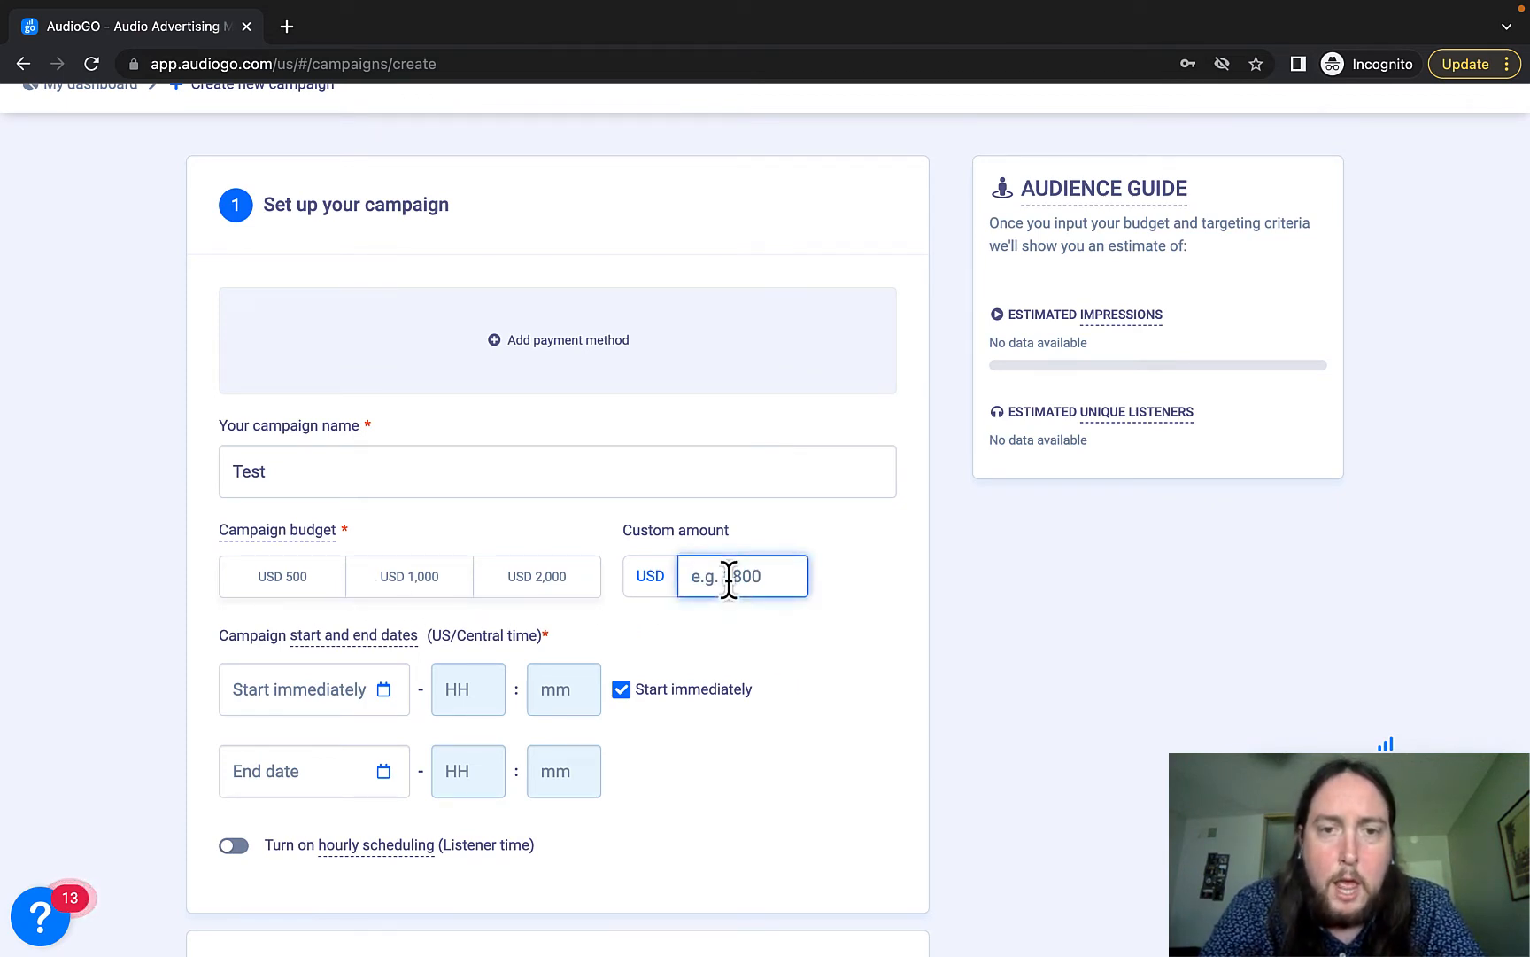
type("200")
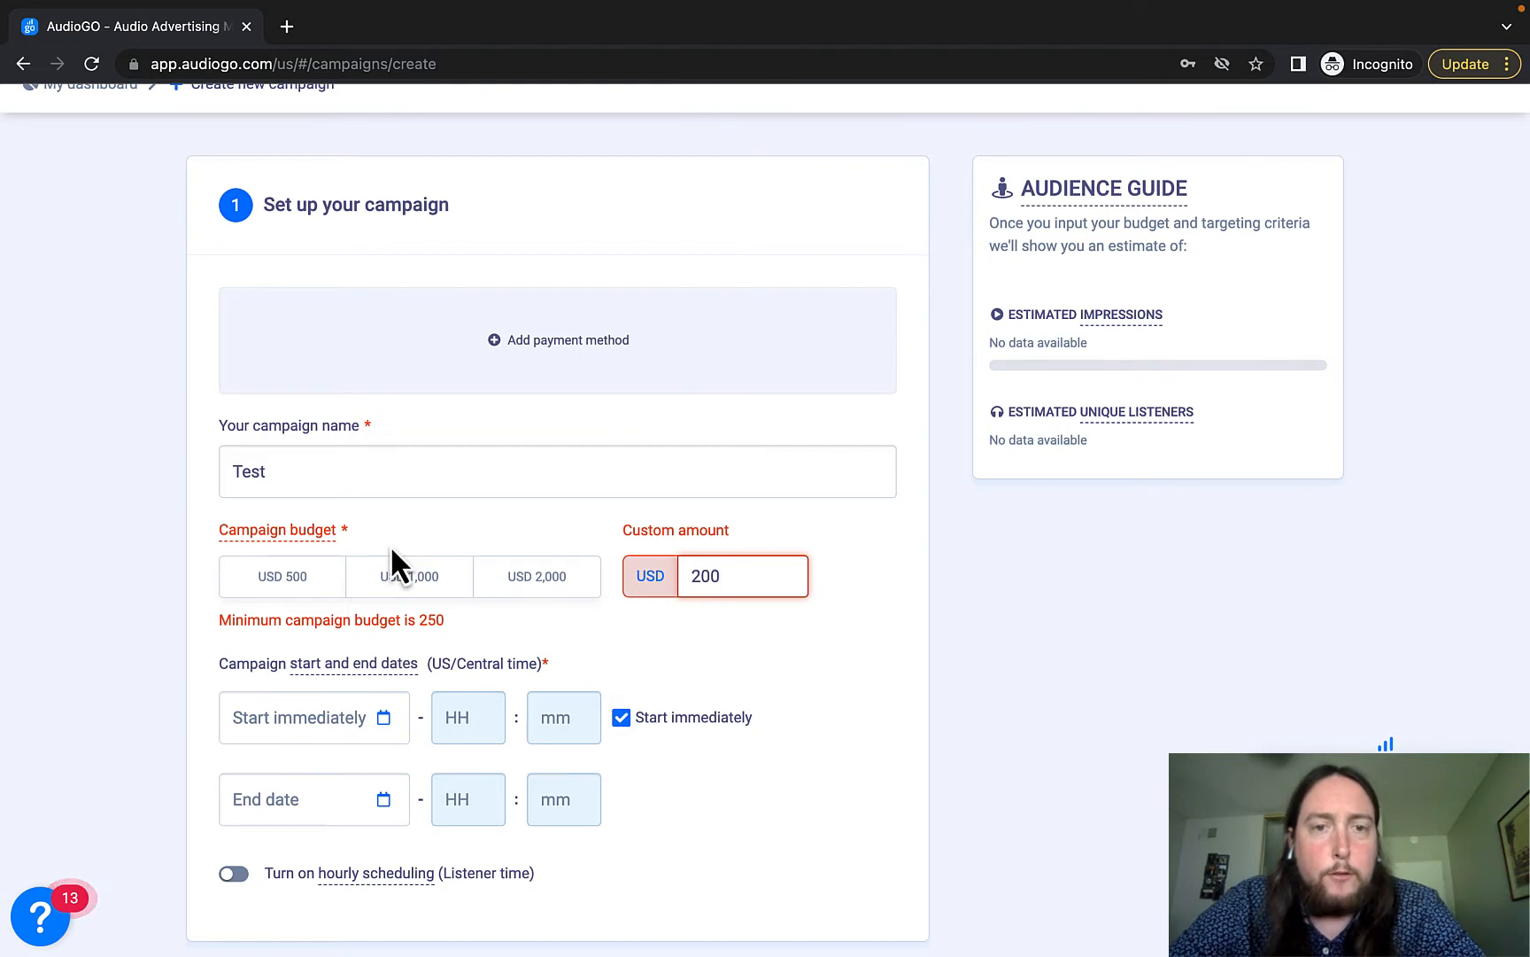
key("BackSpace")
key("BackSpace")
type("50")
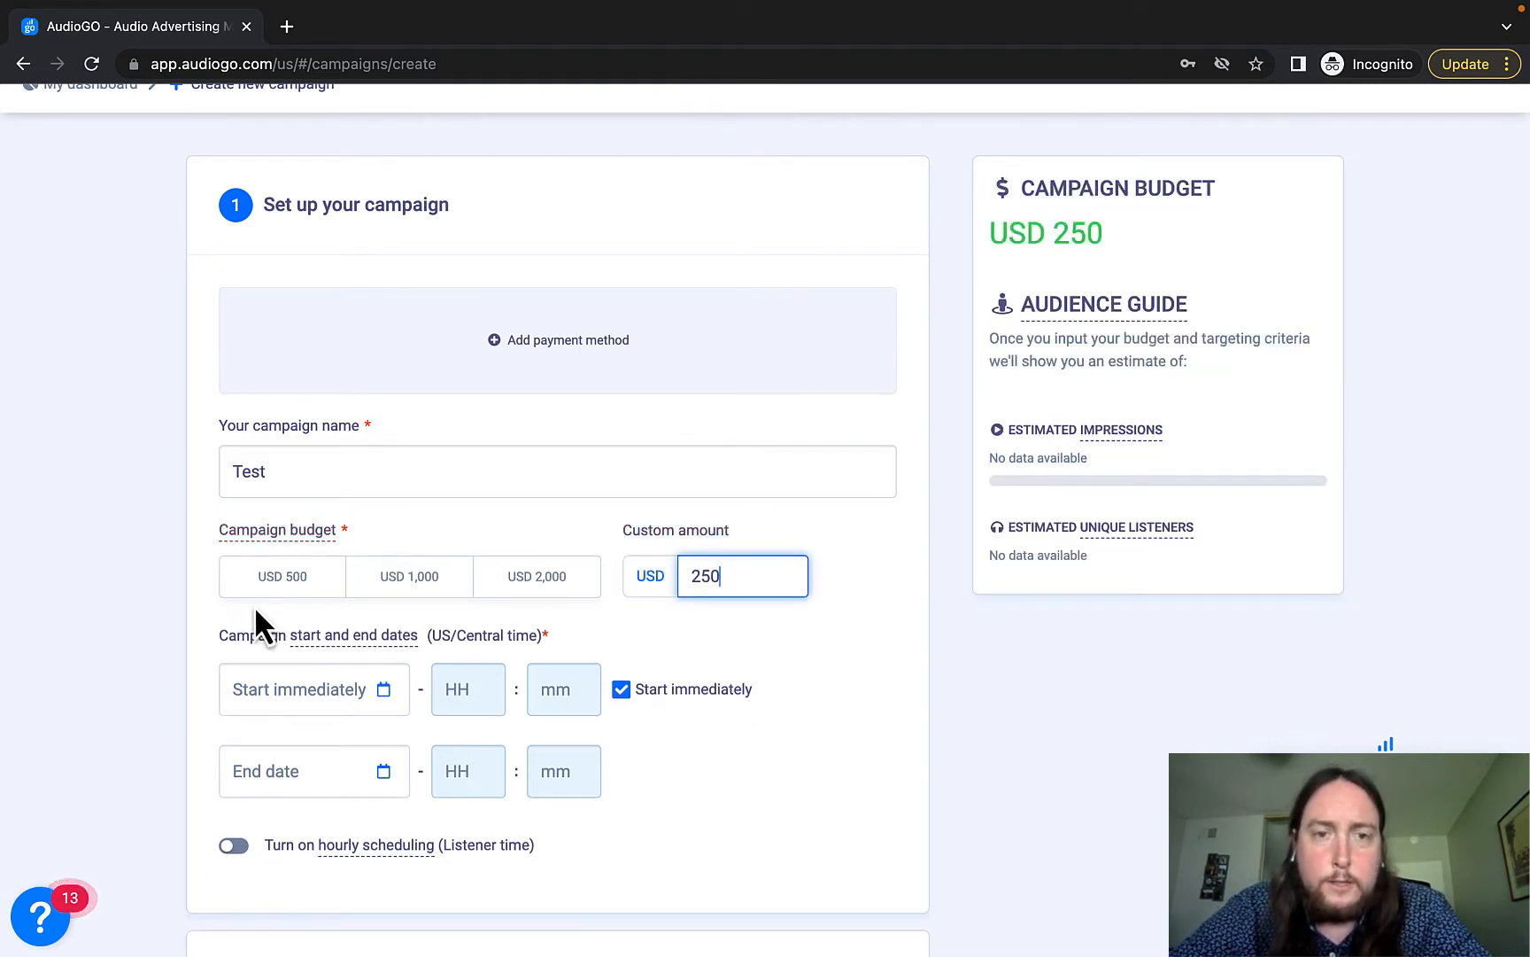
left_click(403, 585)
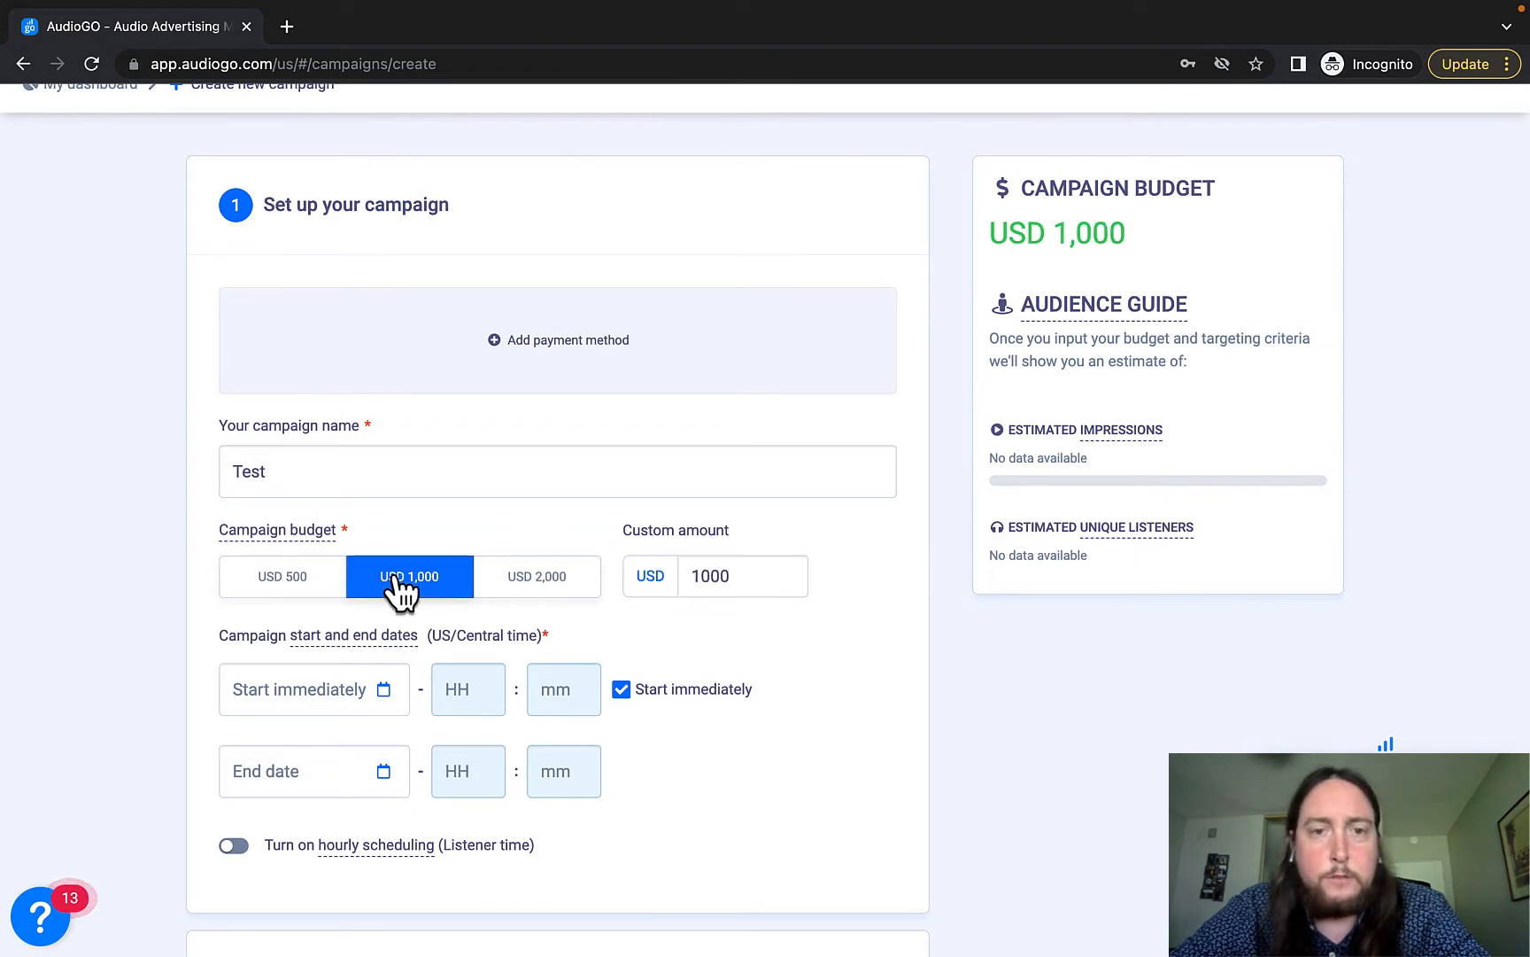
scroll(142, 625, "down", 2)
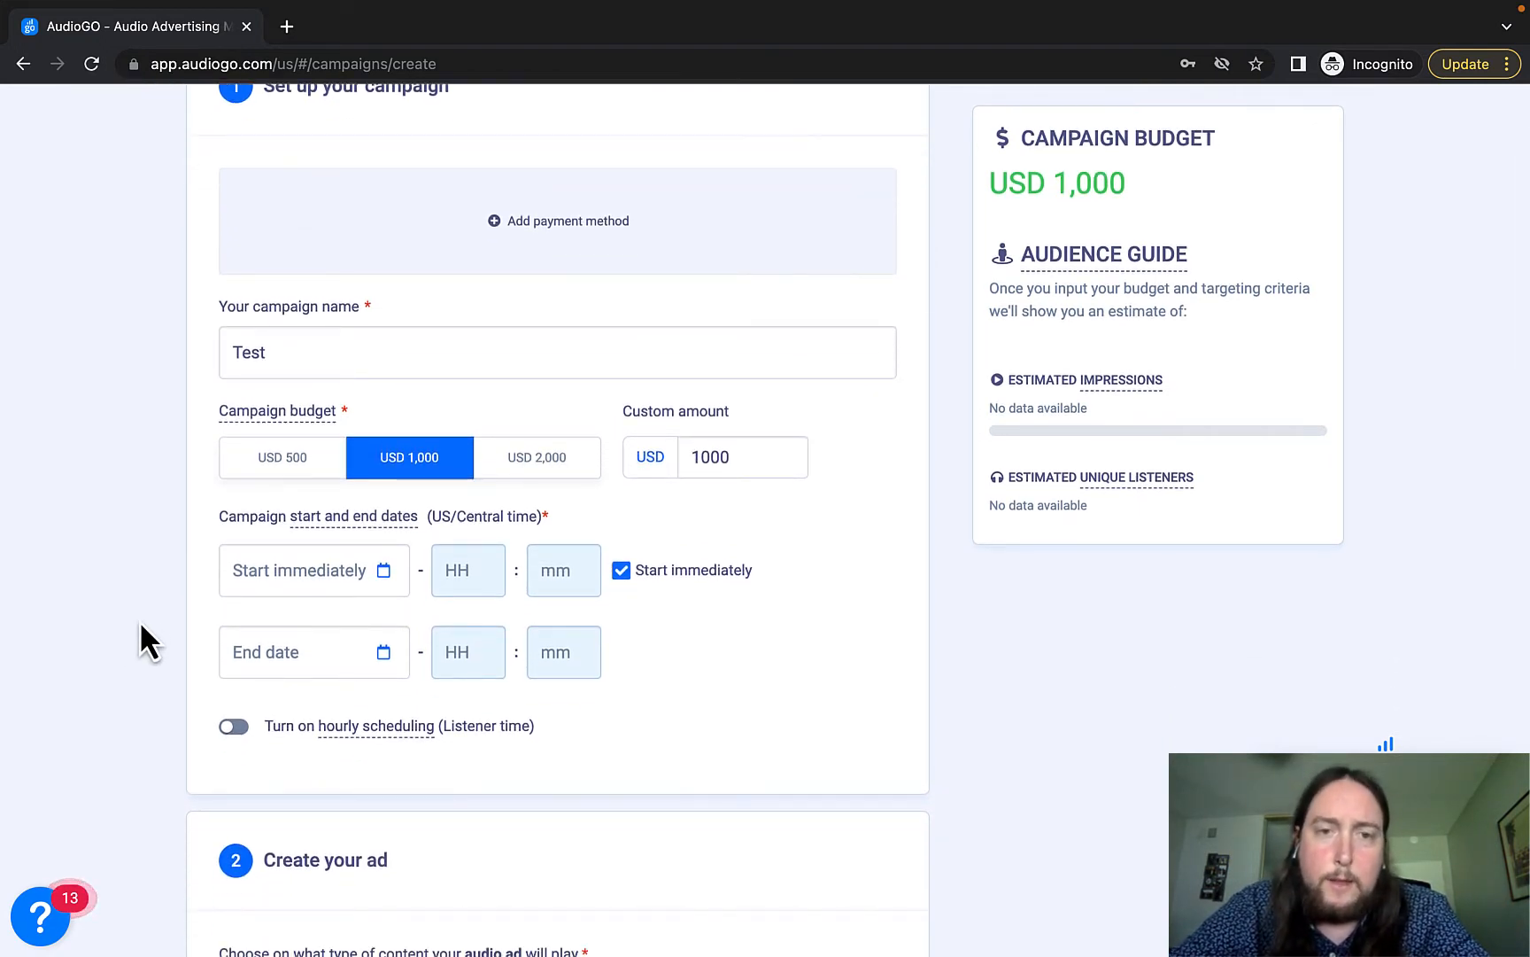
Schedule the campaign from July 13 to July 20, 2022 and switch on hourly scheduling.
left_click(294, 555)
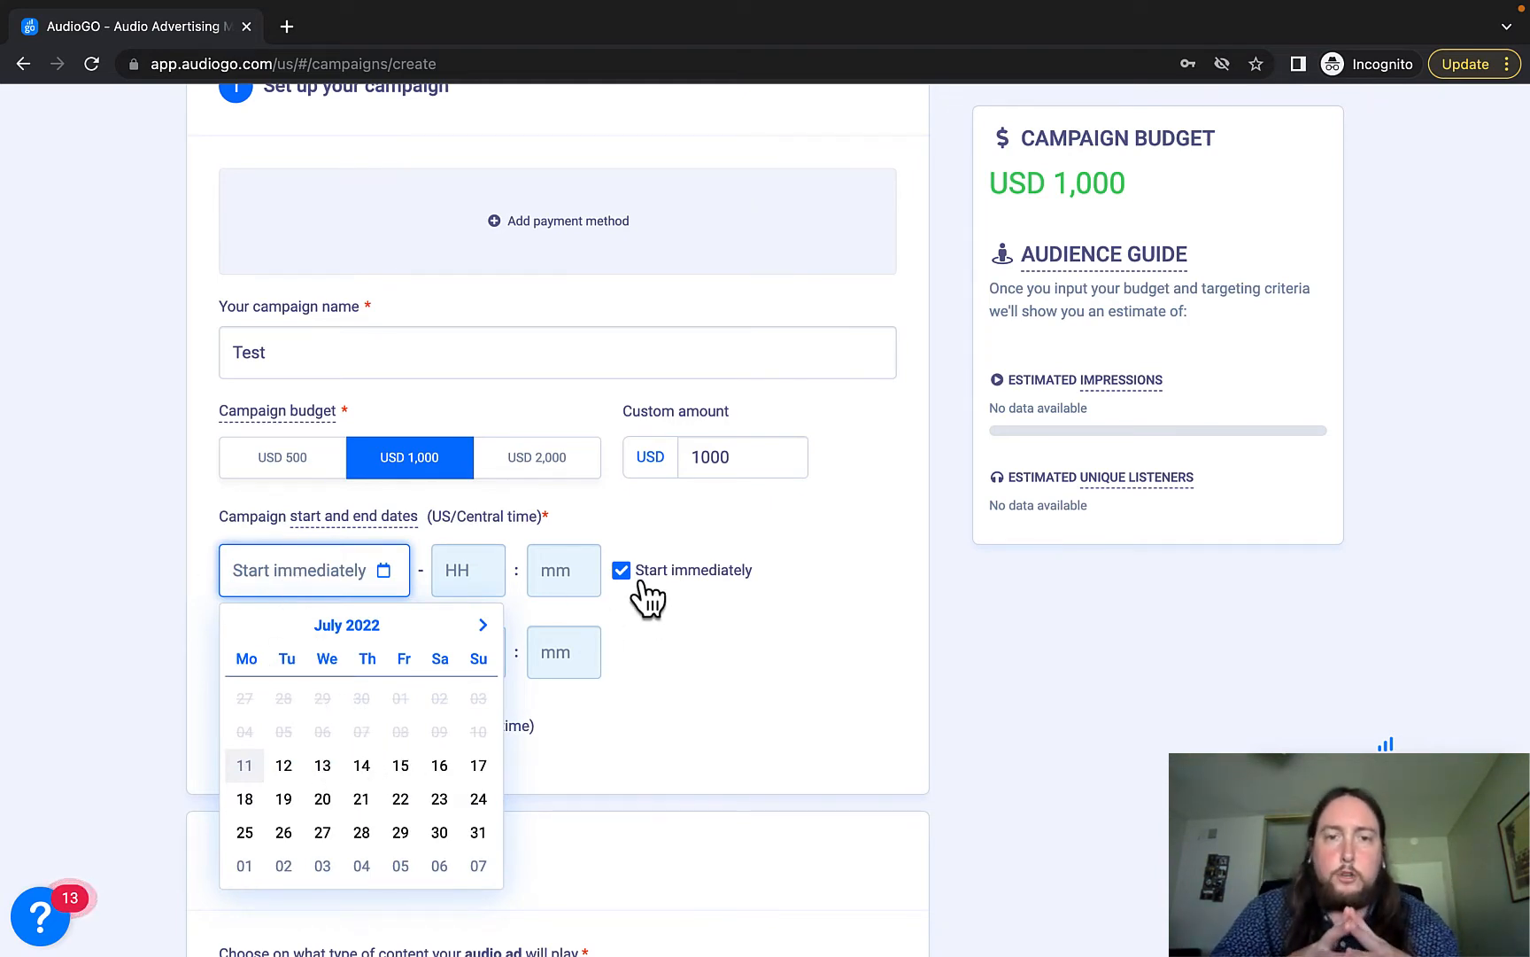
left_click(322, 765)
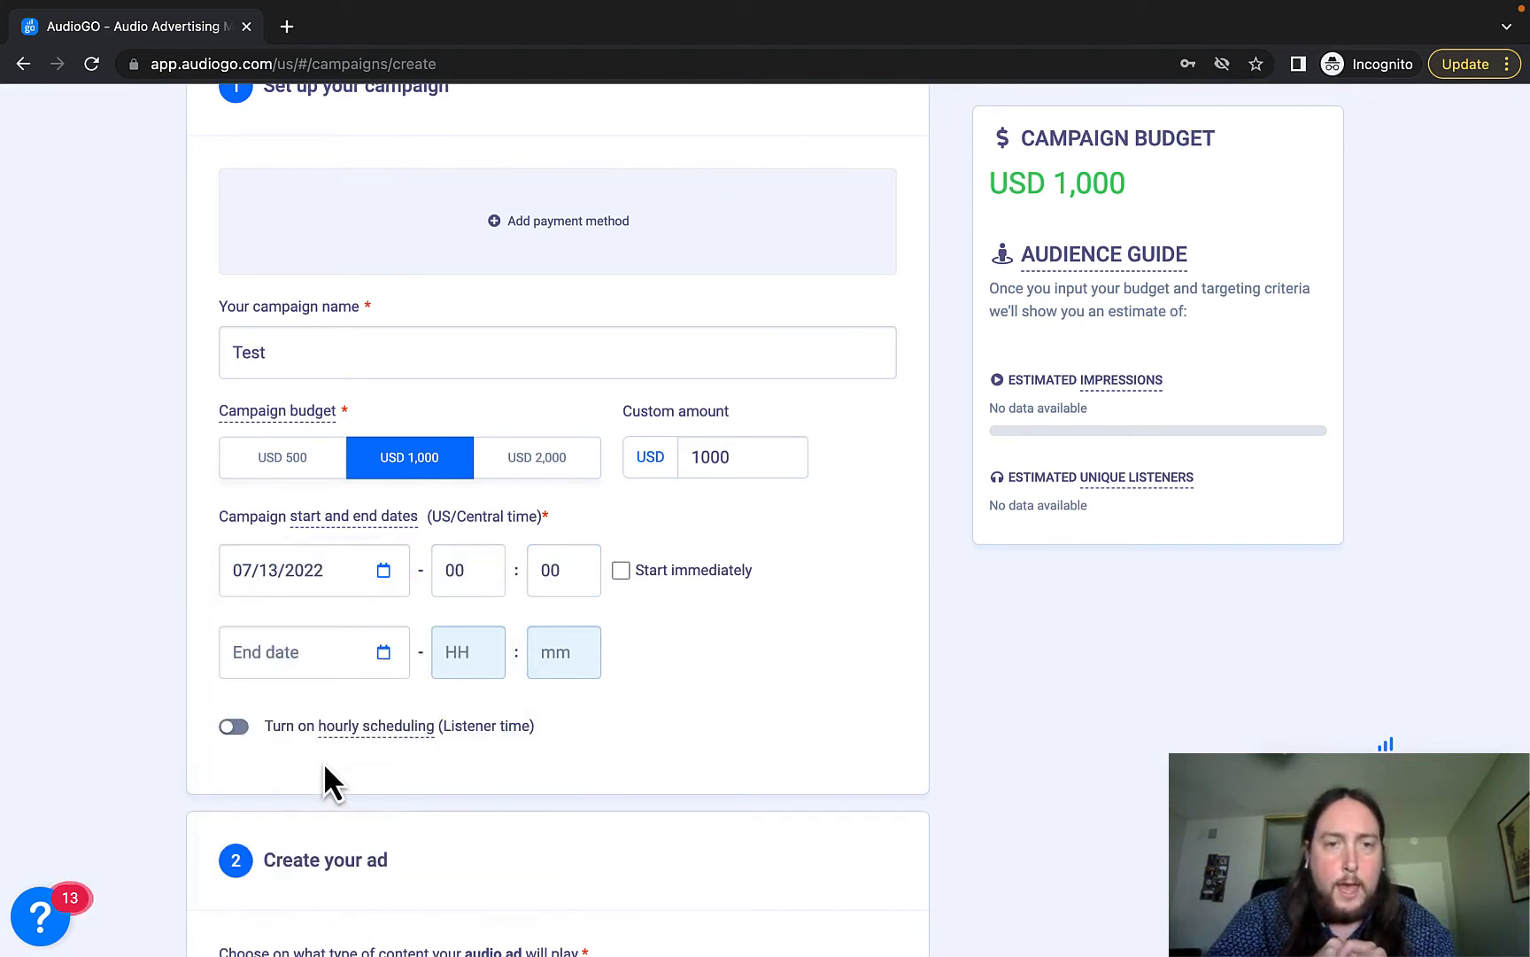
left_click(285, 653)
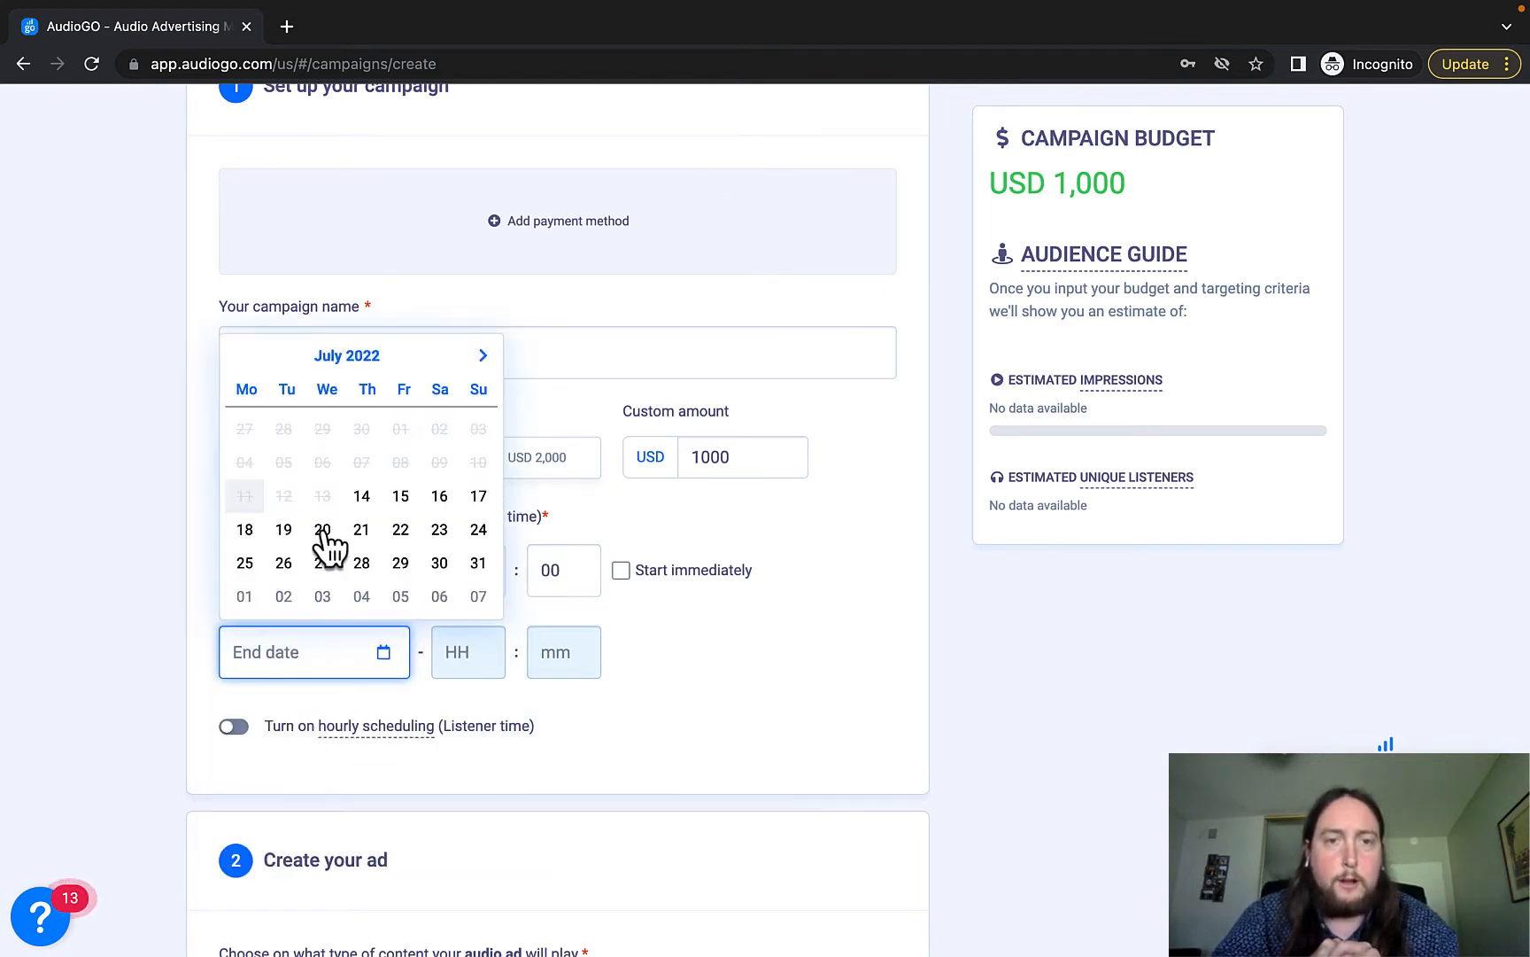
left_click(323, 530)
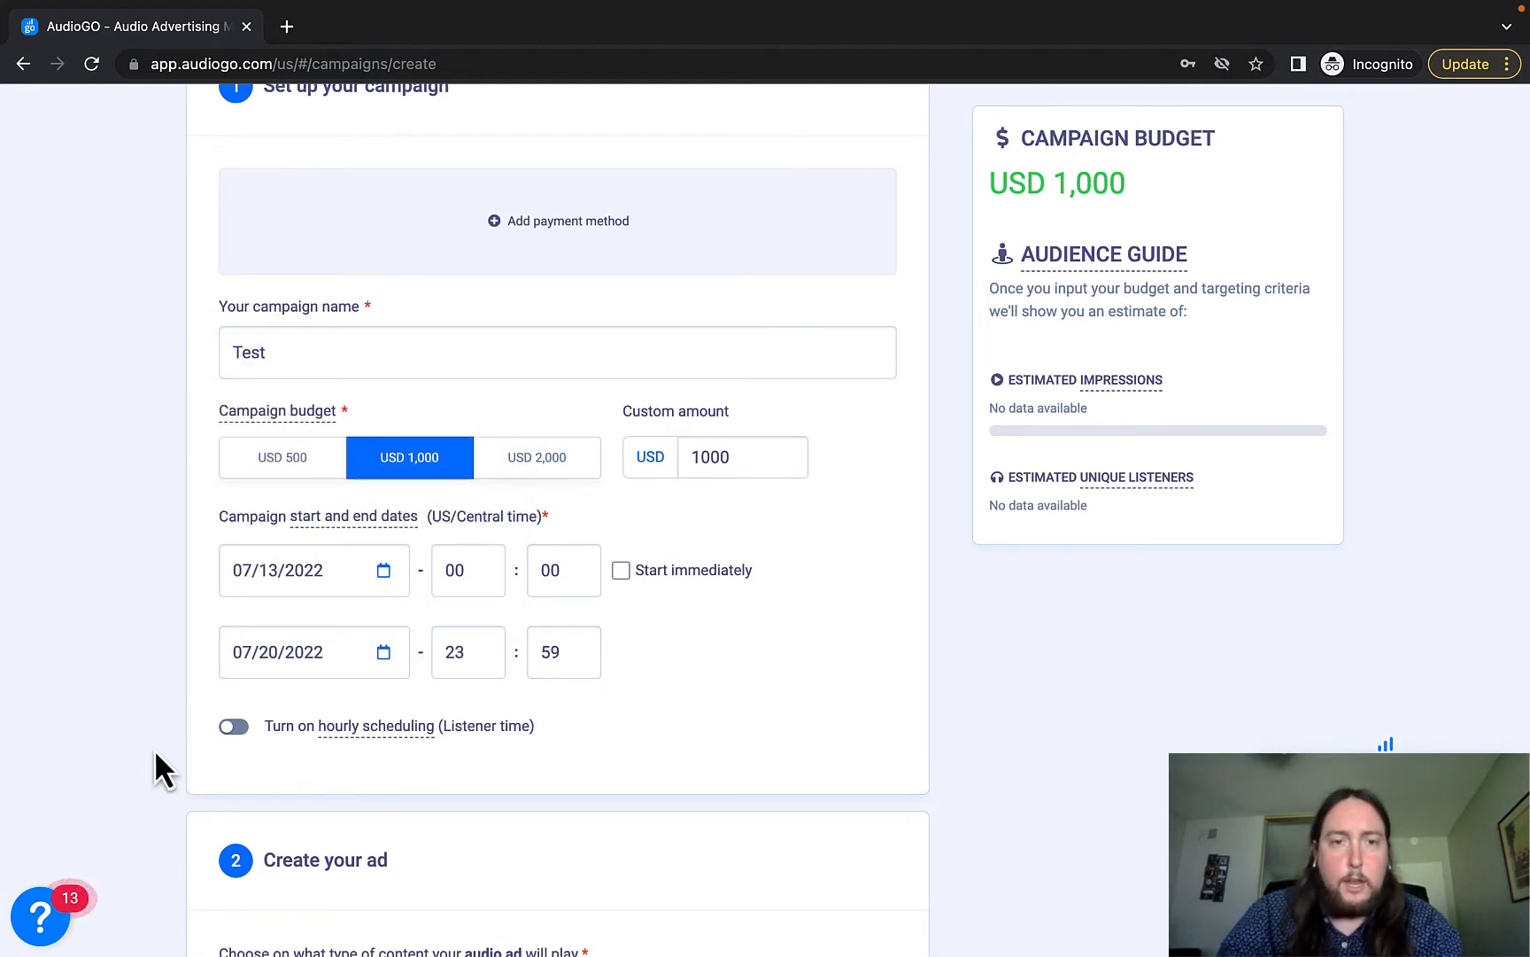
left_click(233, 730)
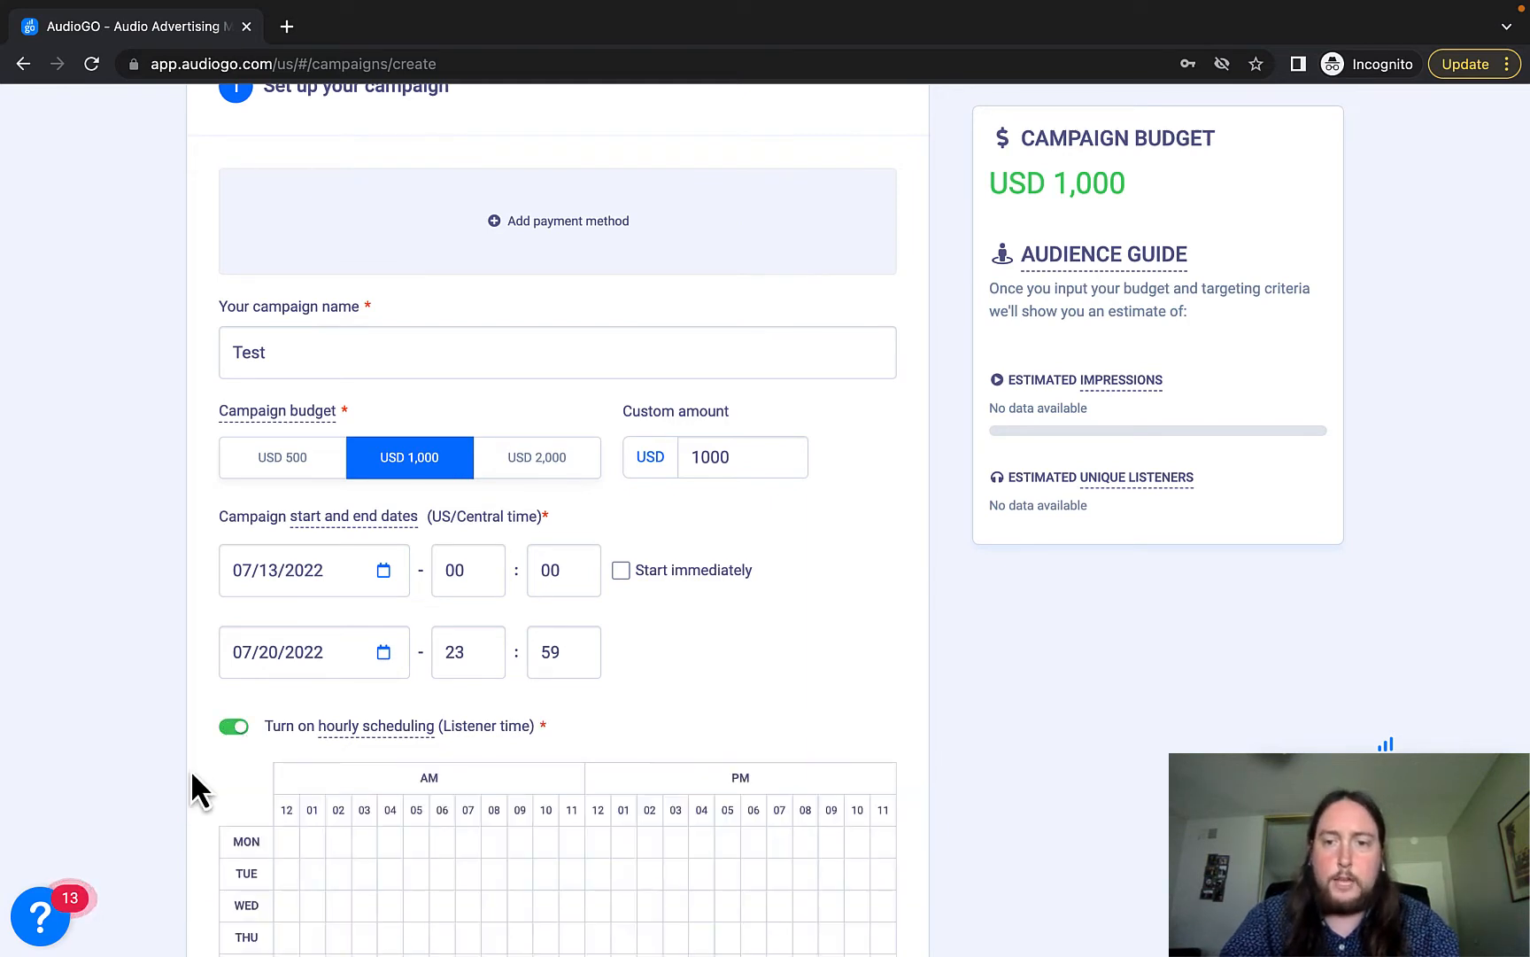
Fill the Mon–Fri 5 AM–8 PM hours in the hourly grid, then switch hourly scheduling off.
scroll(191, 774, "down", 2)
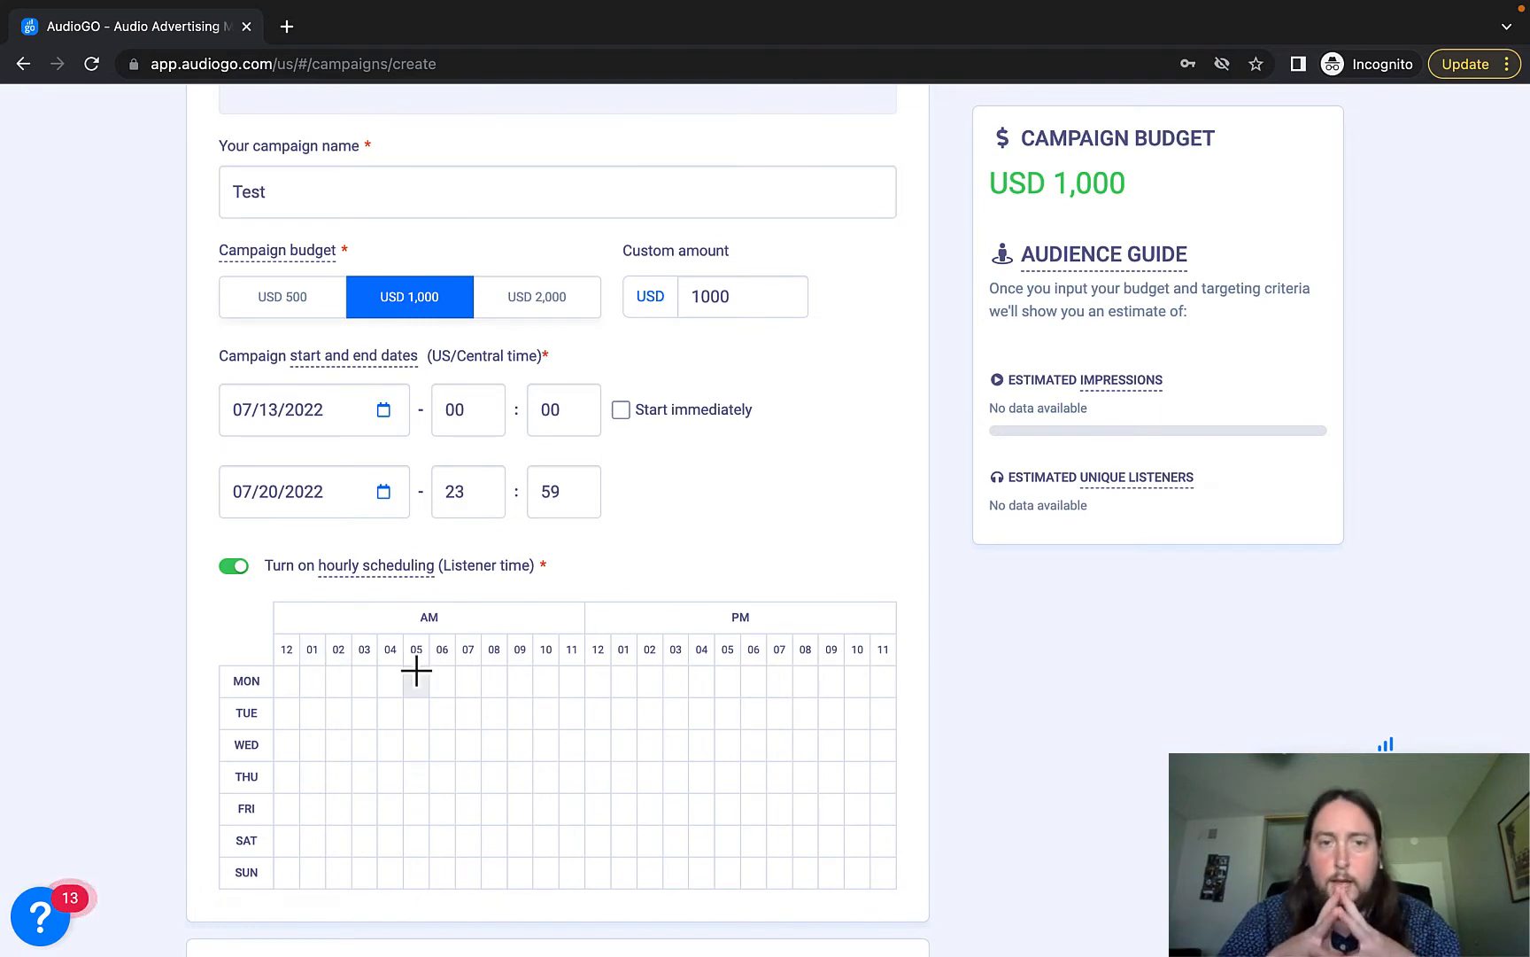
left_click_drag(416, 671, 489, 810)
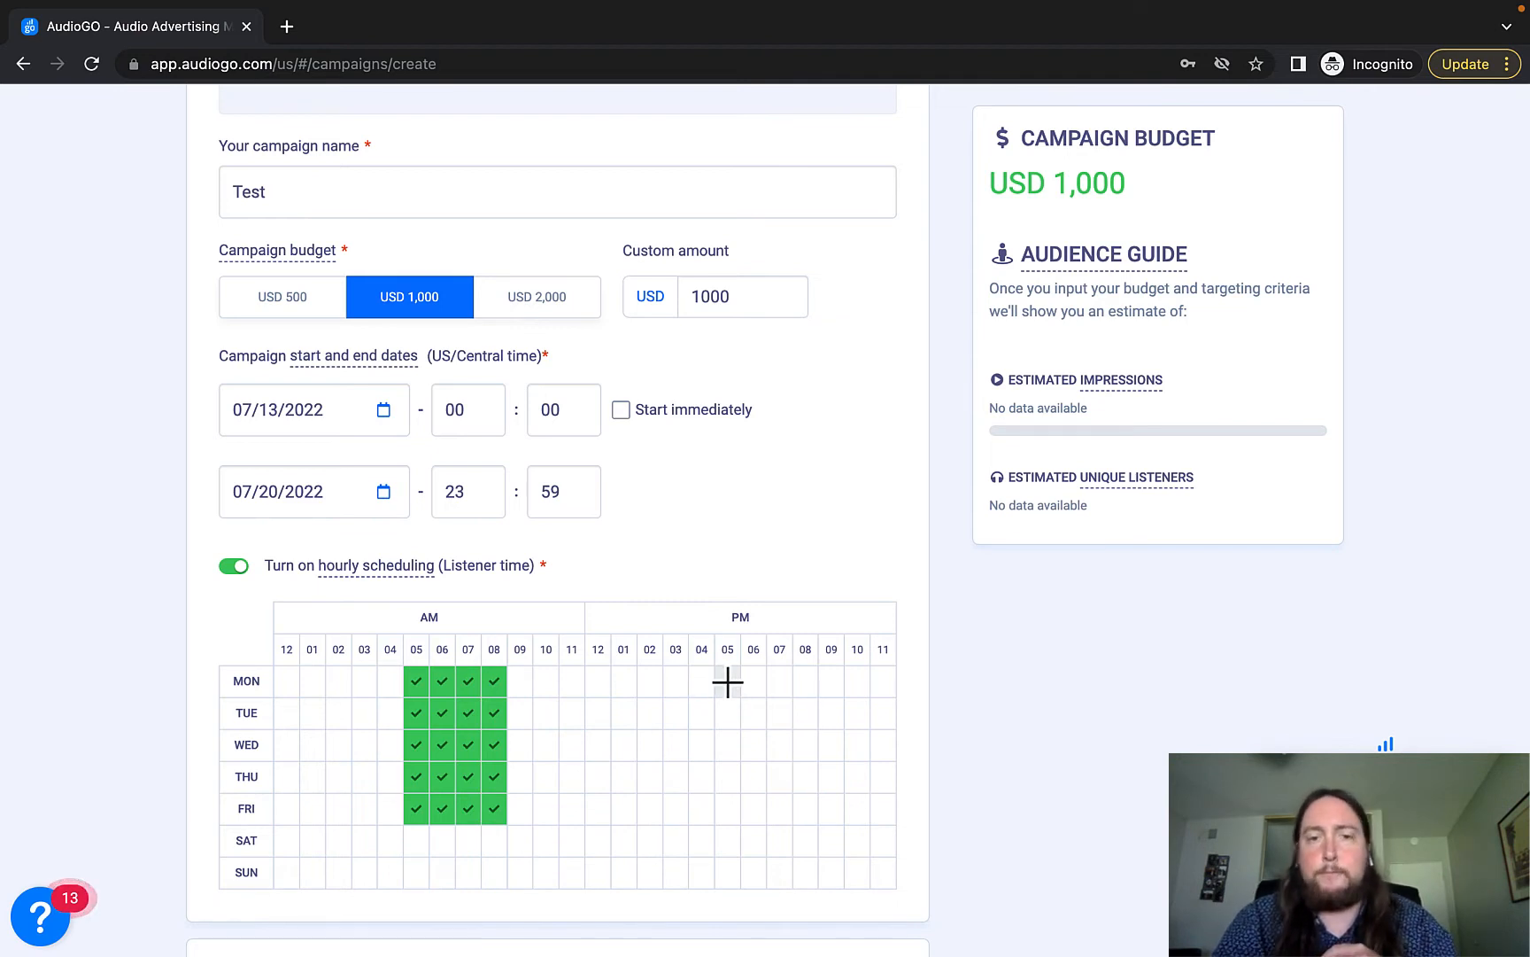
left_click_drag(727, 680, 813, 816)
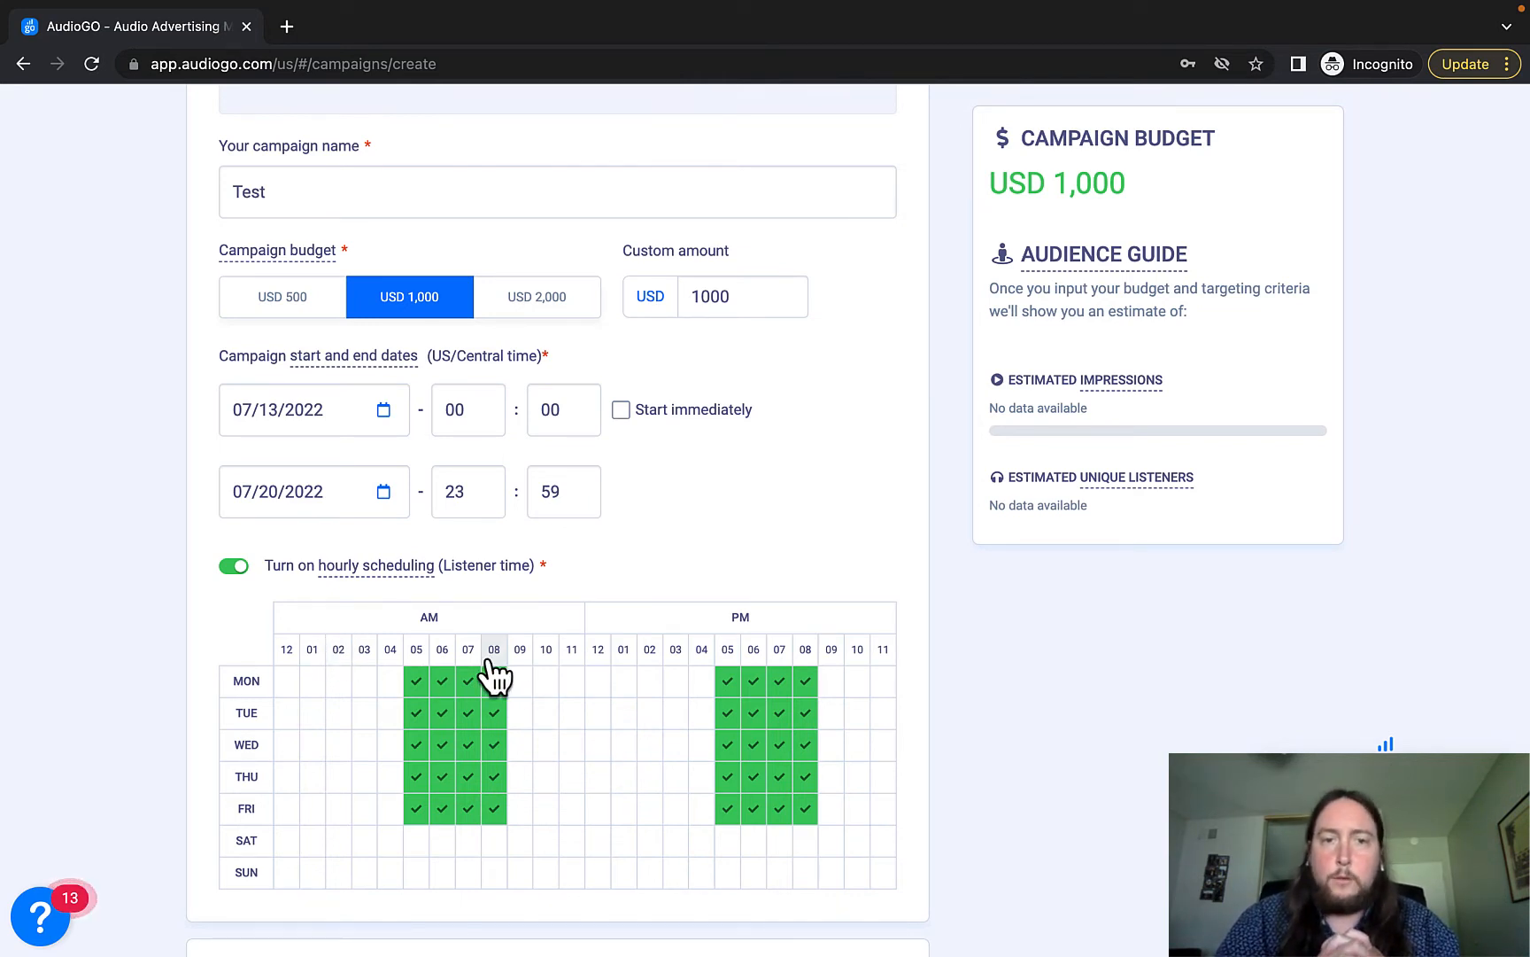
left_click_drag(493, 678, 722, 824)
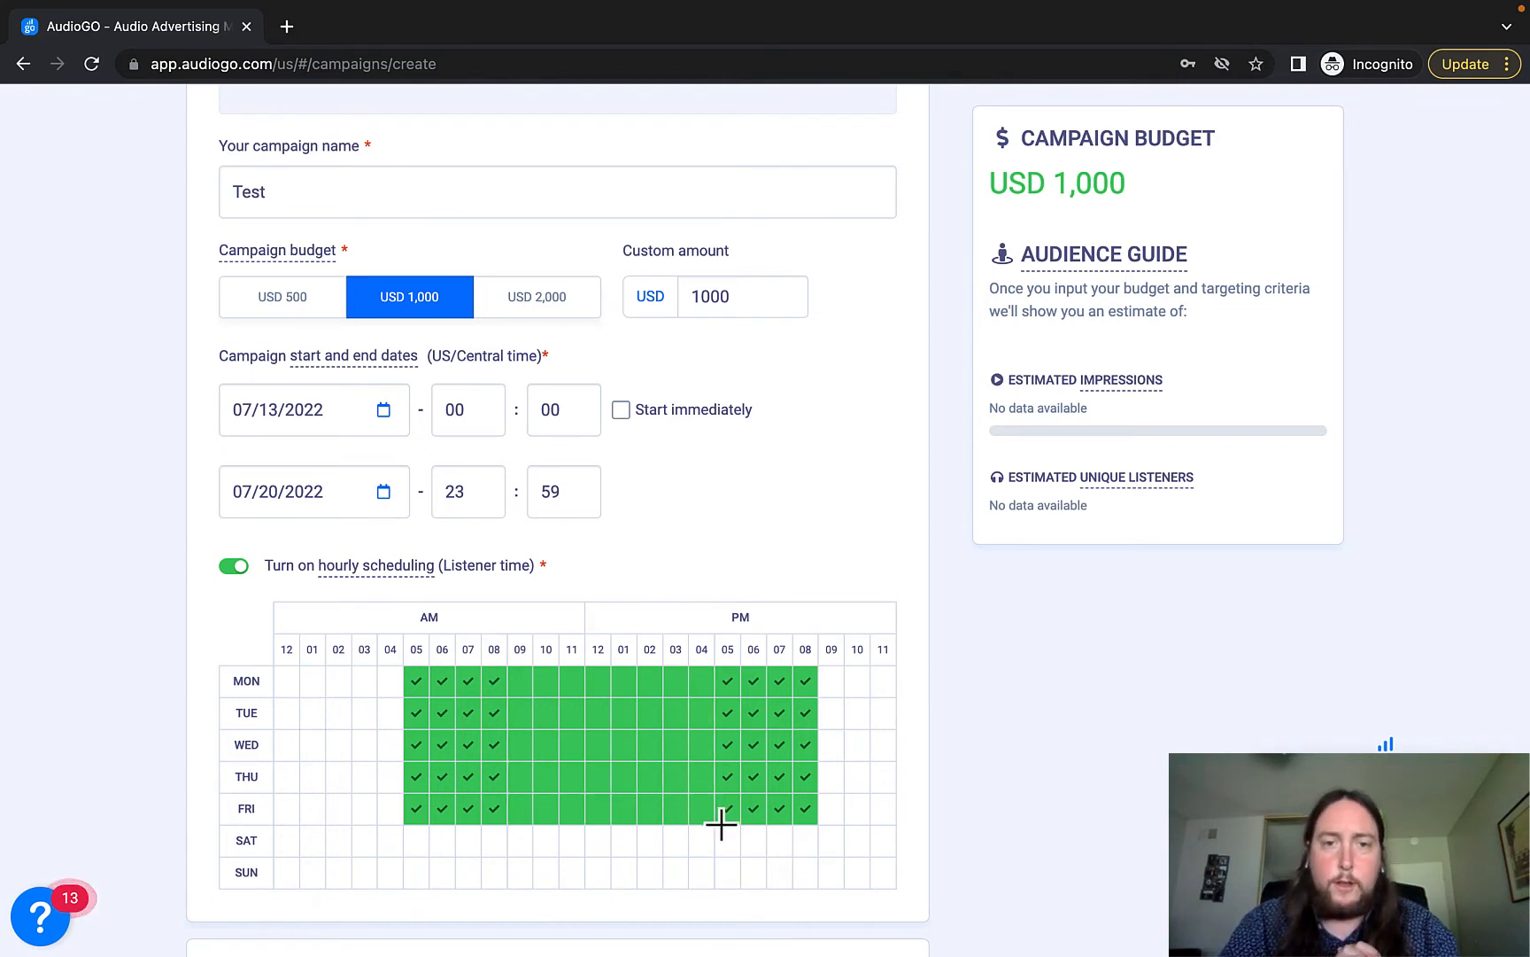
left_click(233, 571)
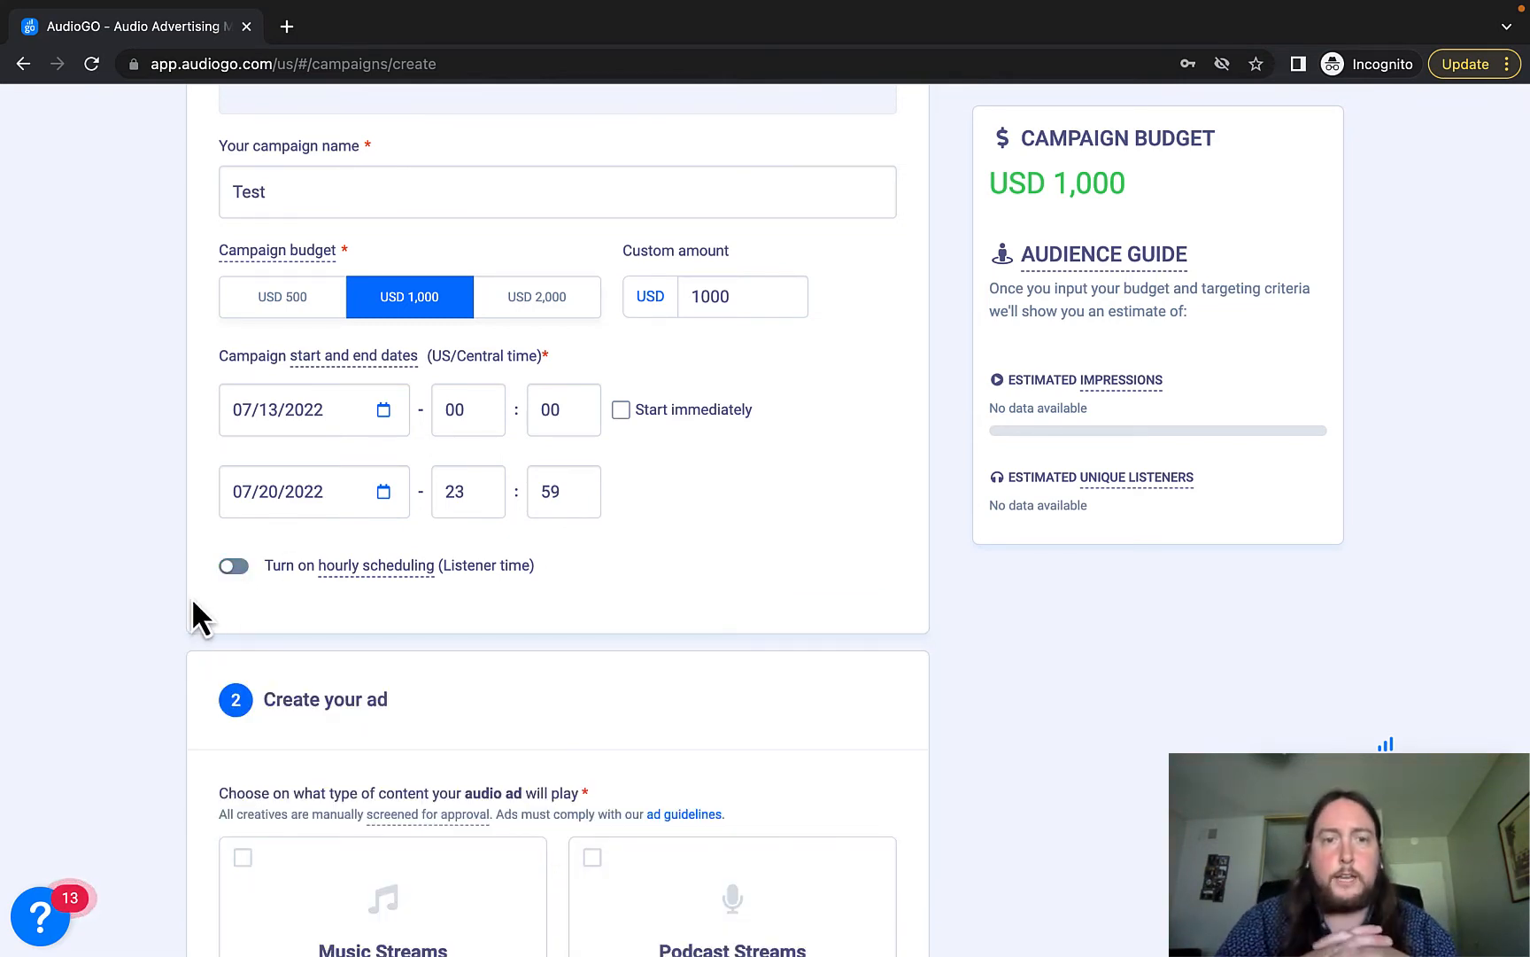
Look at the Upload Music Ad dialog, close it, then open the Request Audio Ad form.
scroll(192, 597, "up", 5)
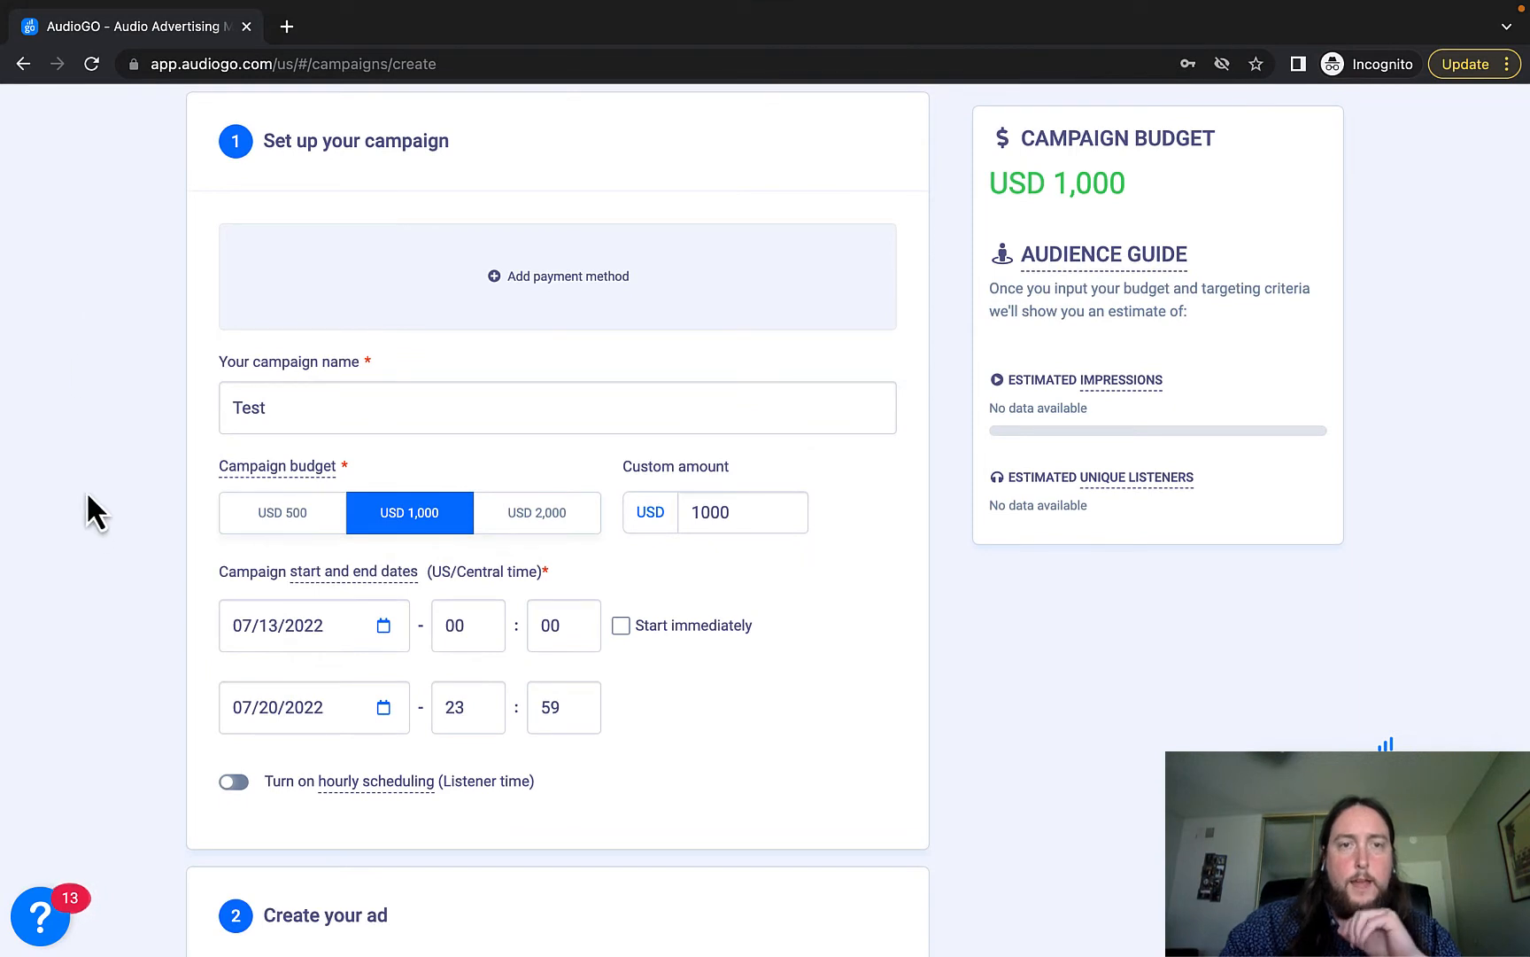
scroll(167, 706, "down", 2)
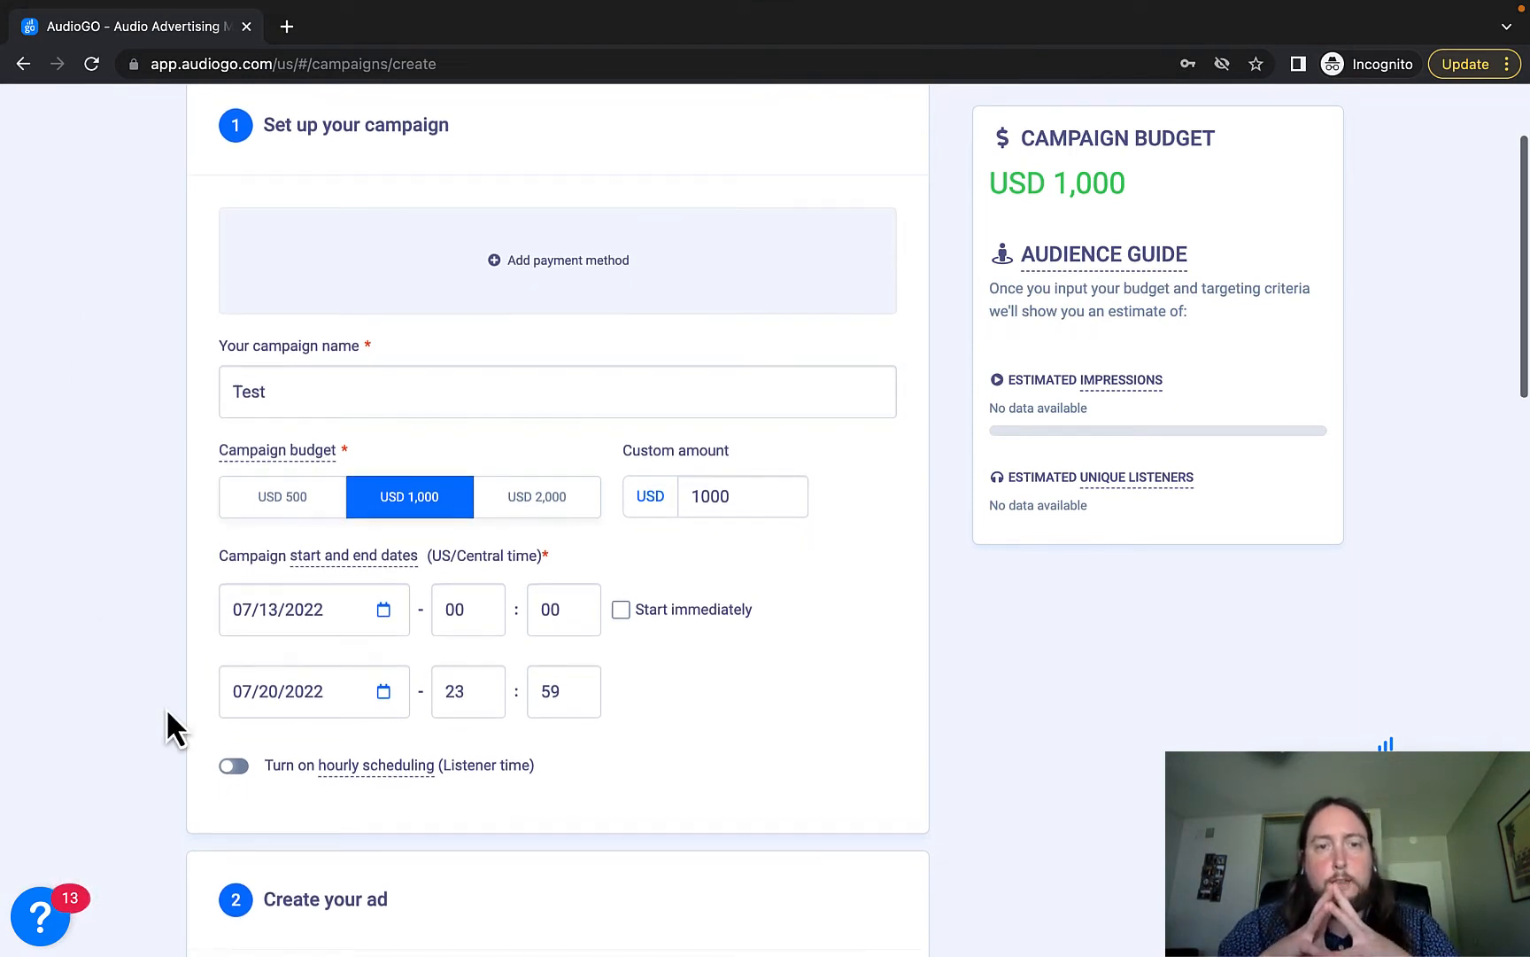
scroll(167, 712, "down", 4)
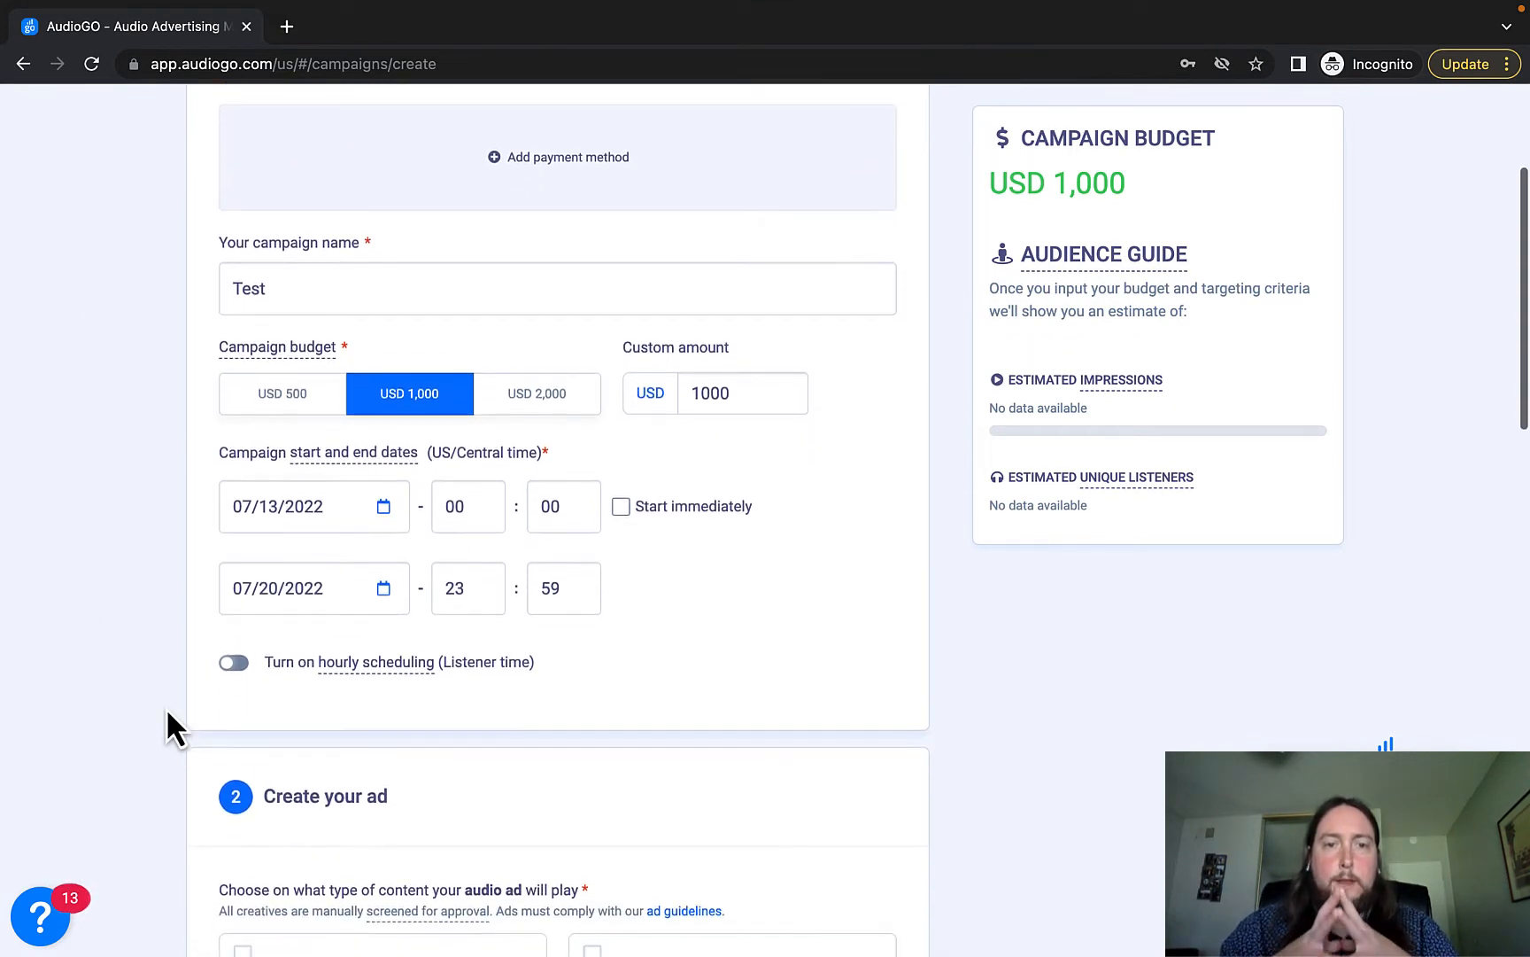
scroll(168, 713, "down", 8)
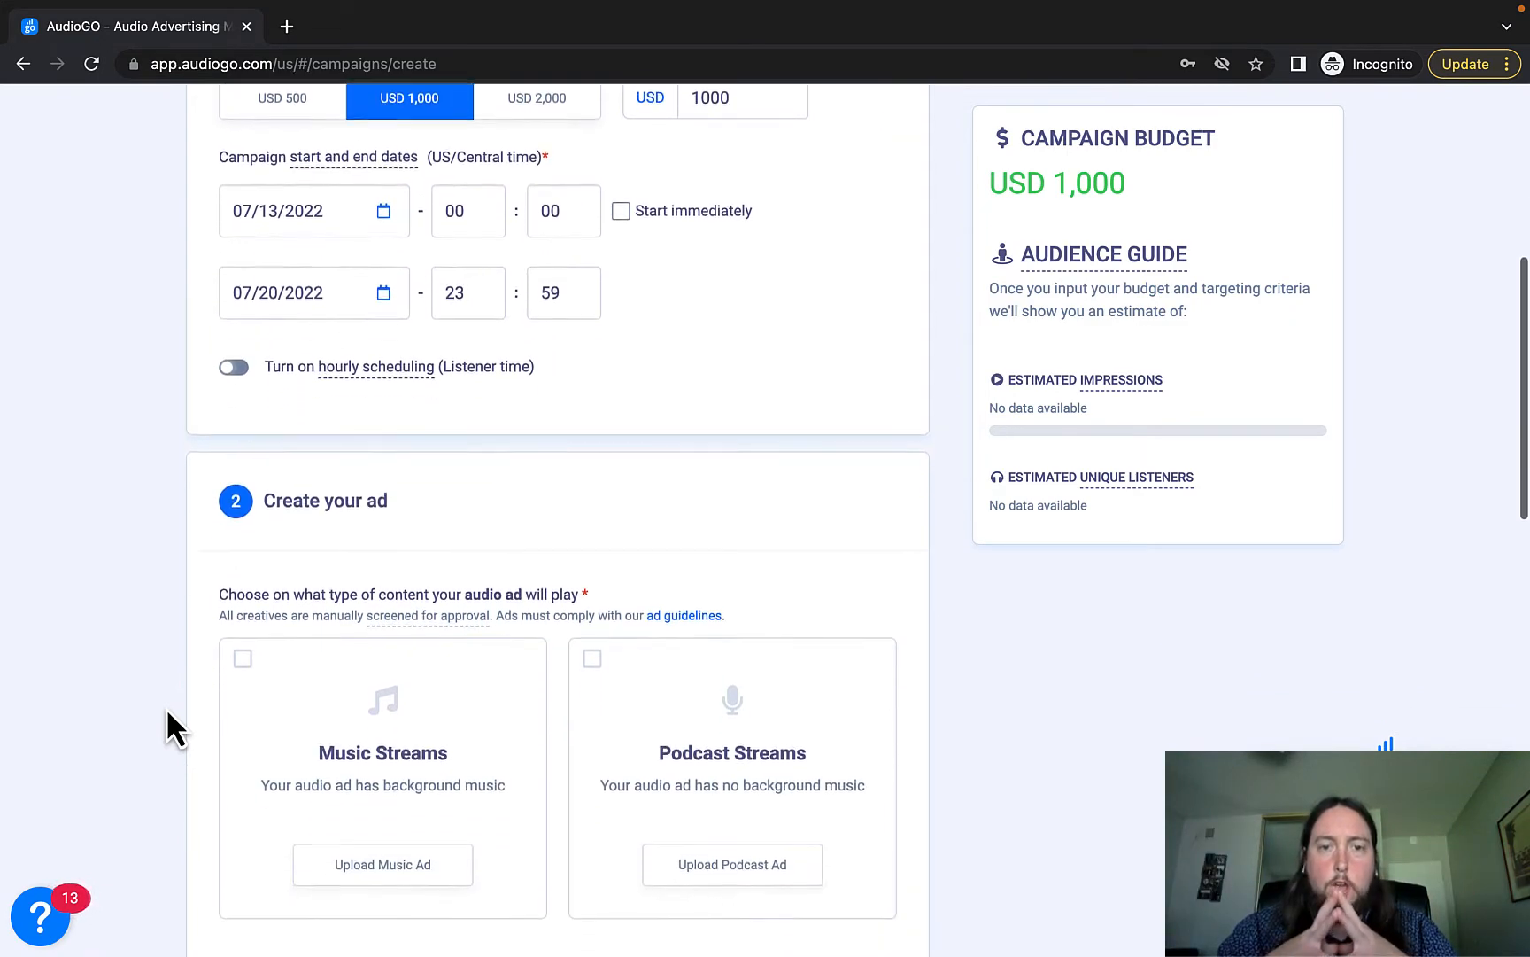
scroll(168, 712, "down", 5)
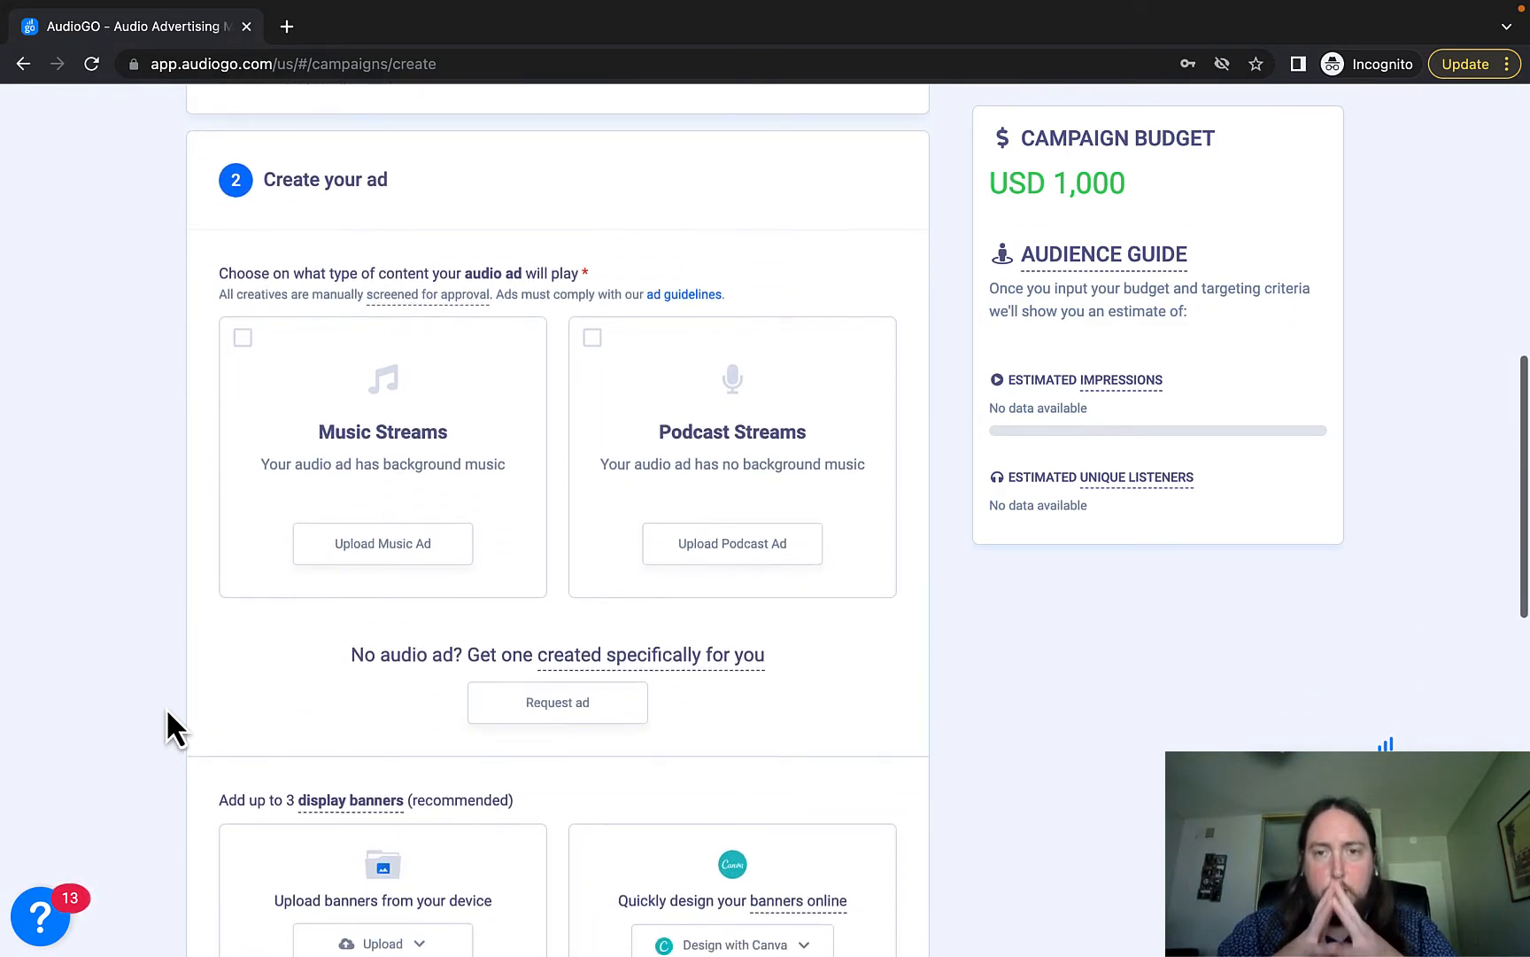
scroll(168, 712, "up", 1)
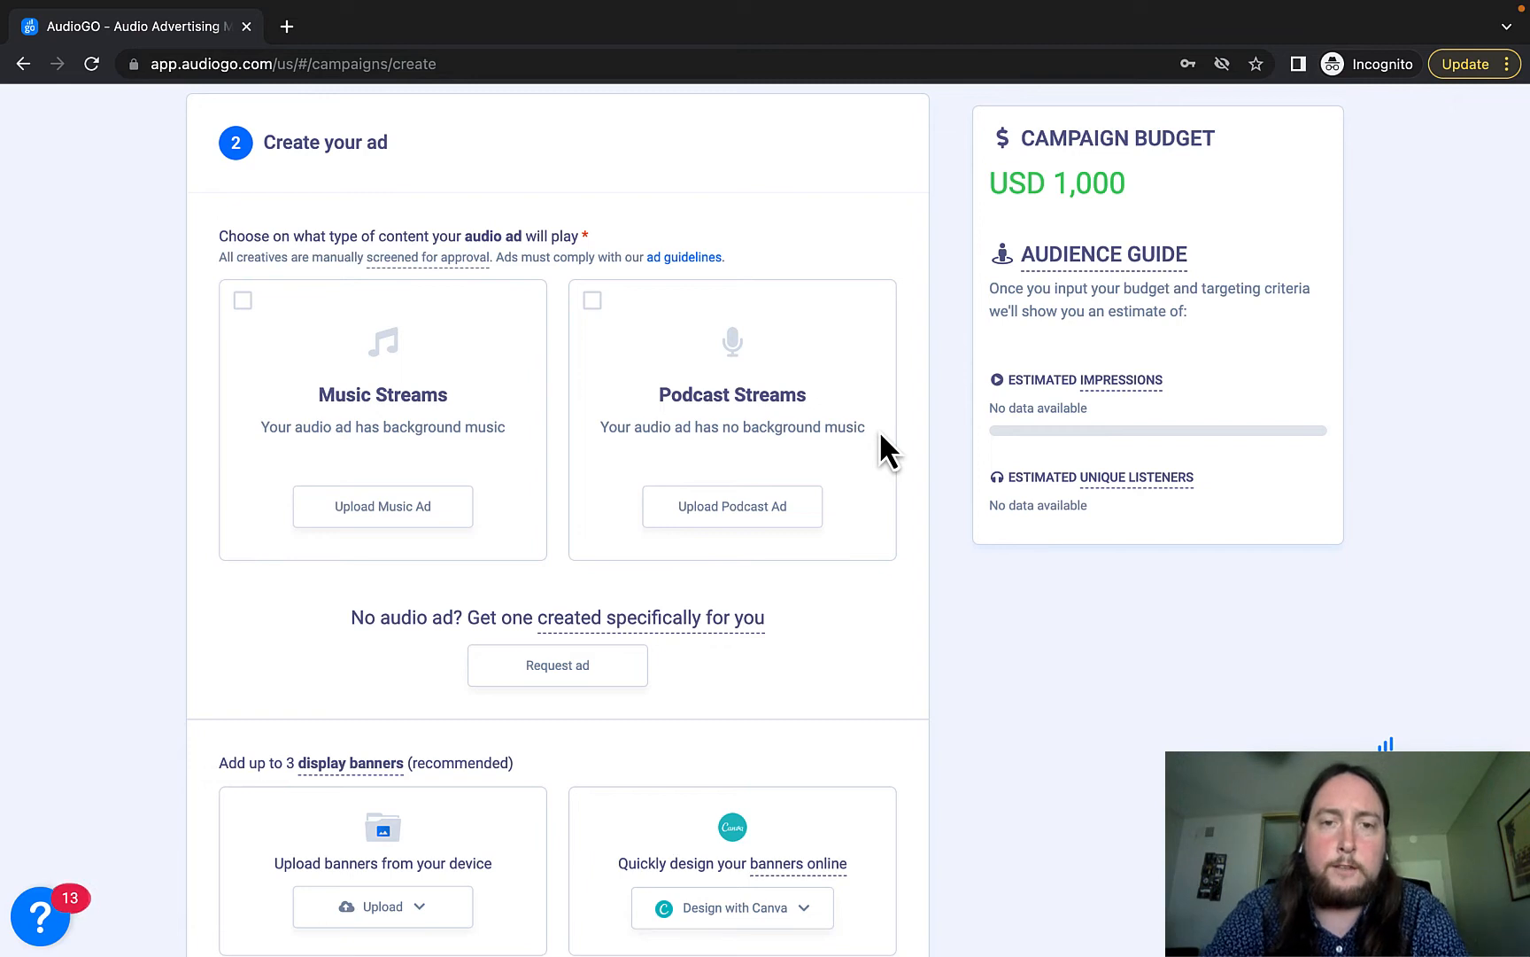
left_click(434, 515)
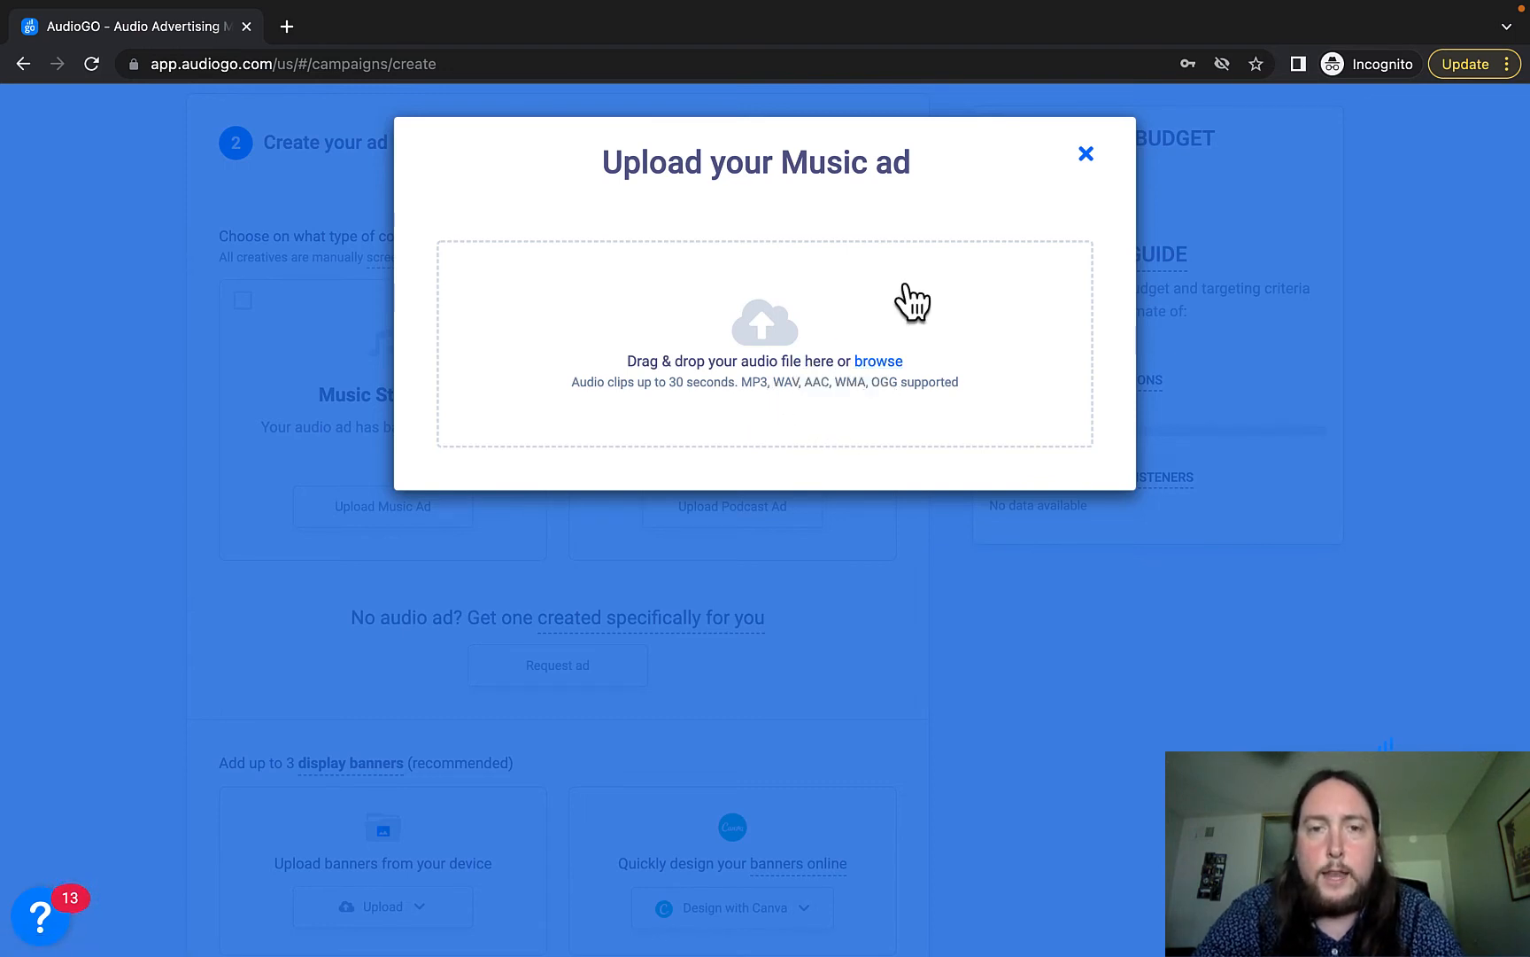
left_click(1084, 165)
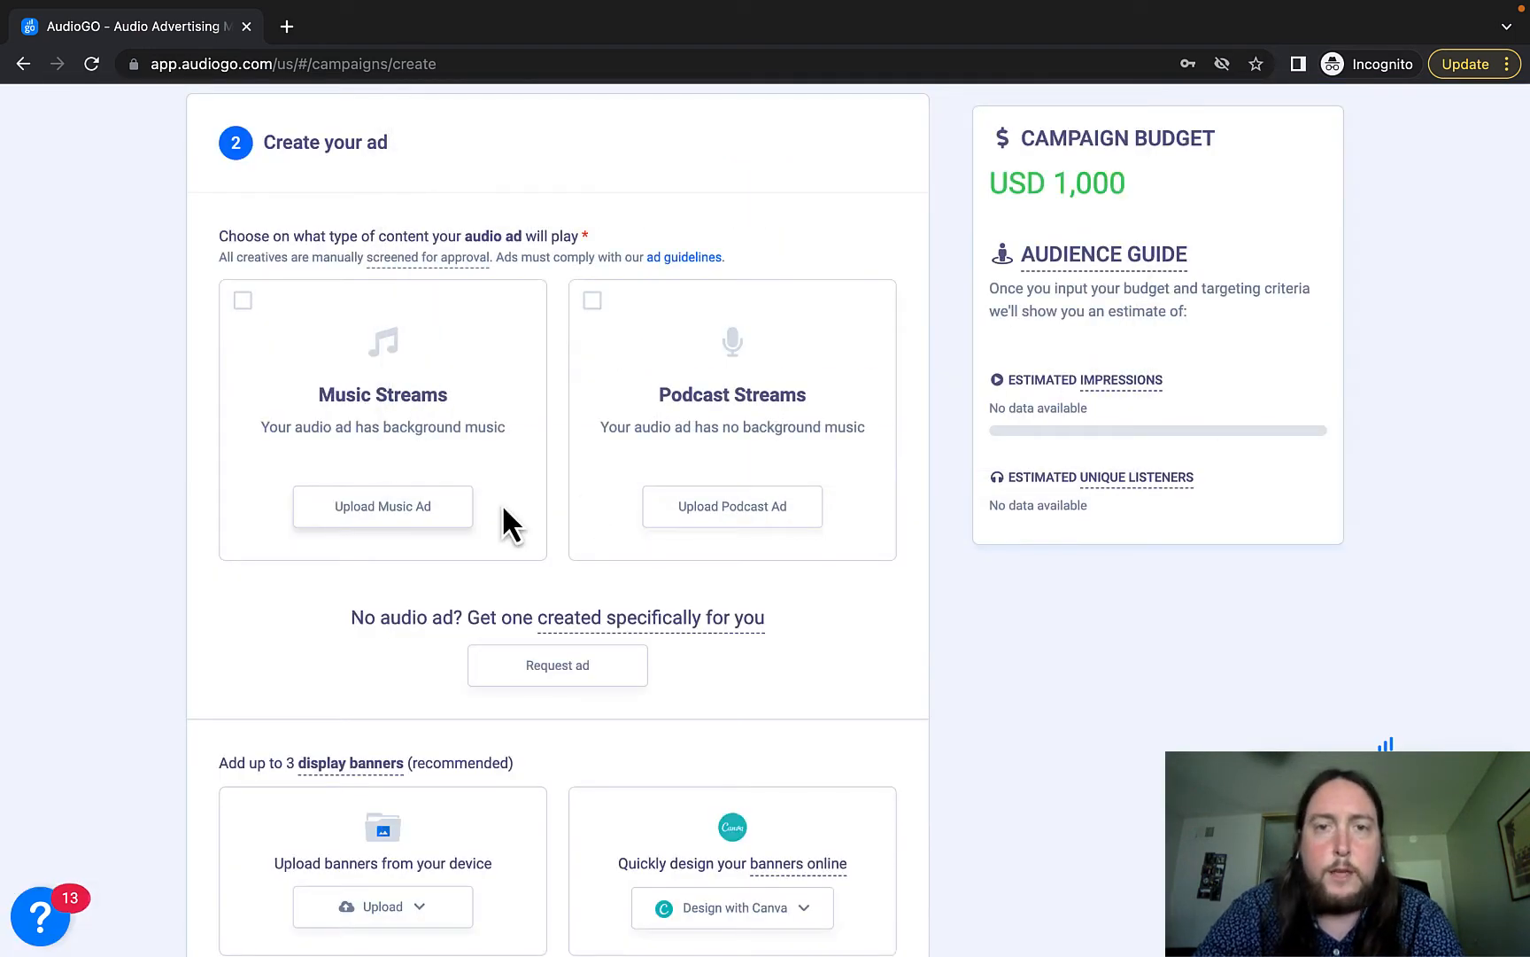
scroll(211, 608, "down", 2)
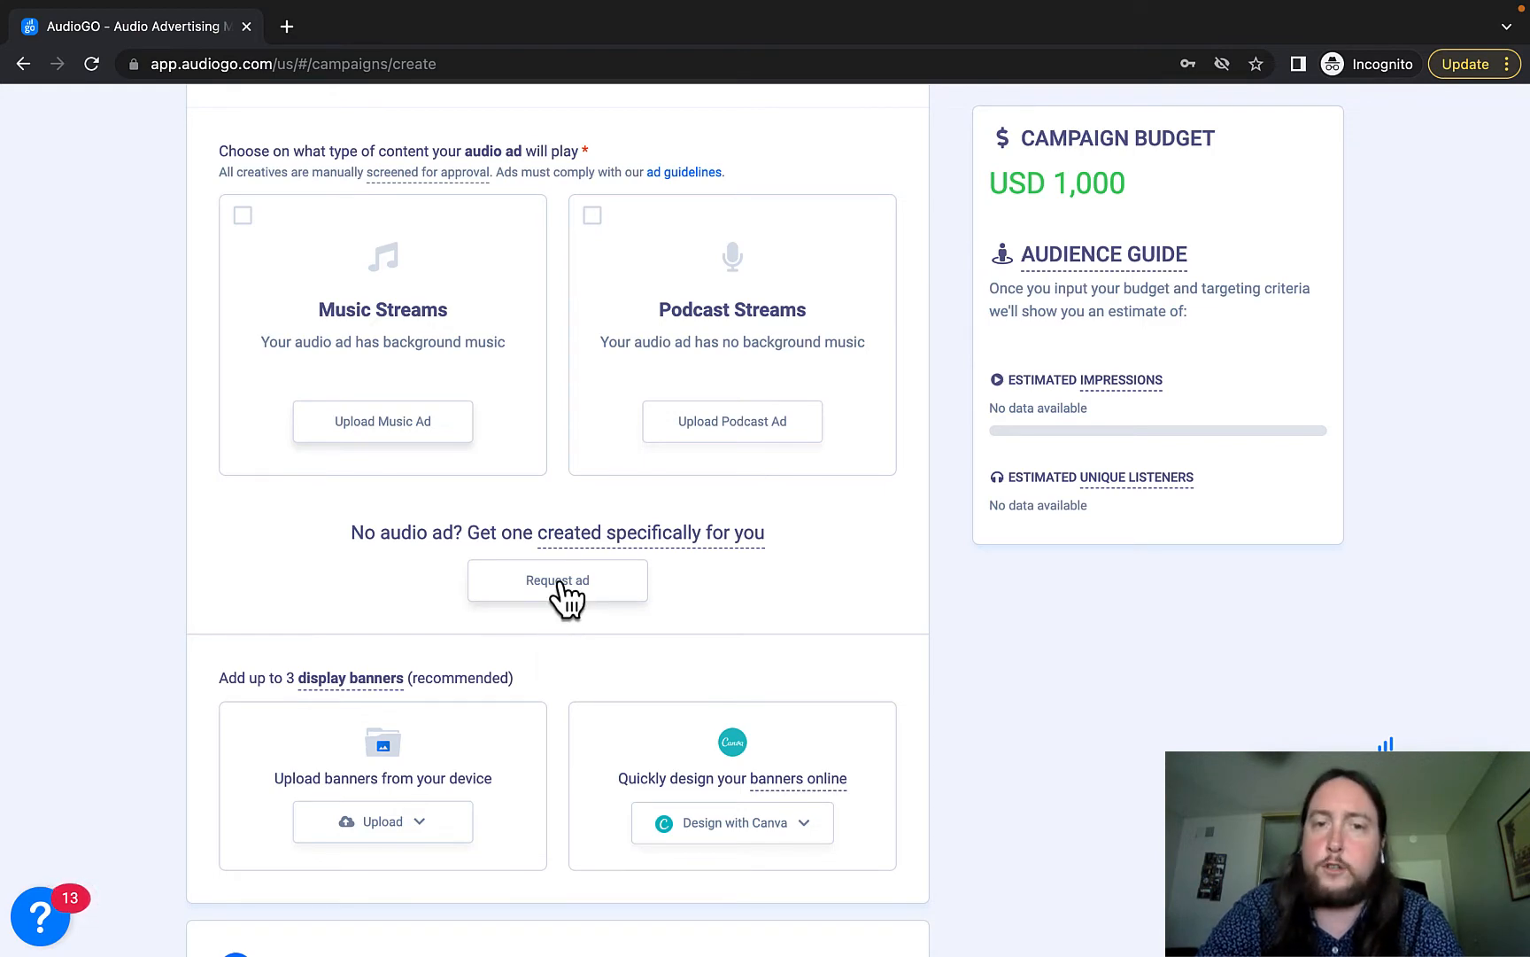
left_click(562, 585)
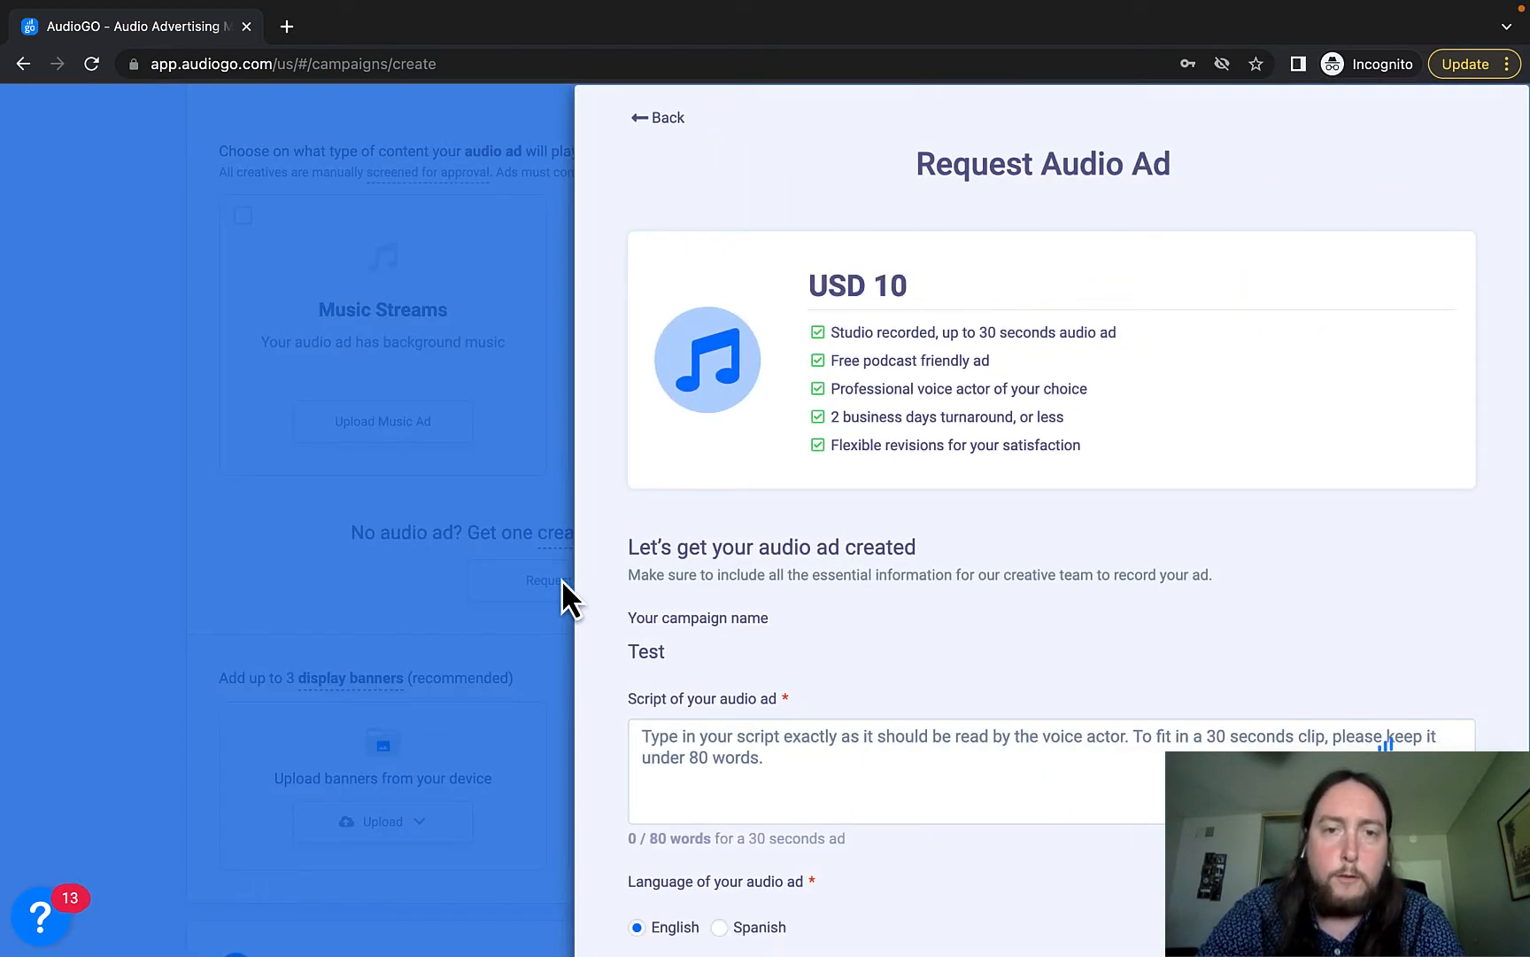
Try Spanish as the ad language, then set it back to English.
scroll(727, 620, "down", 1)
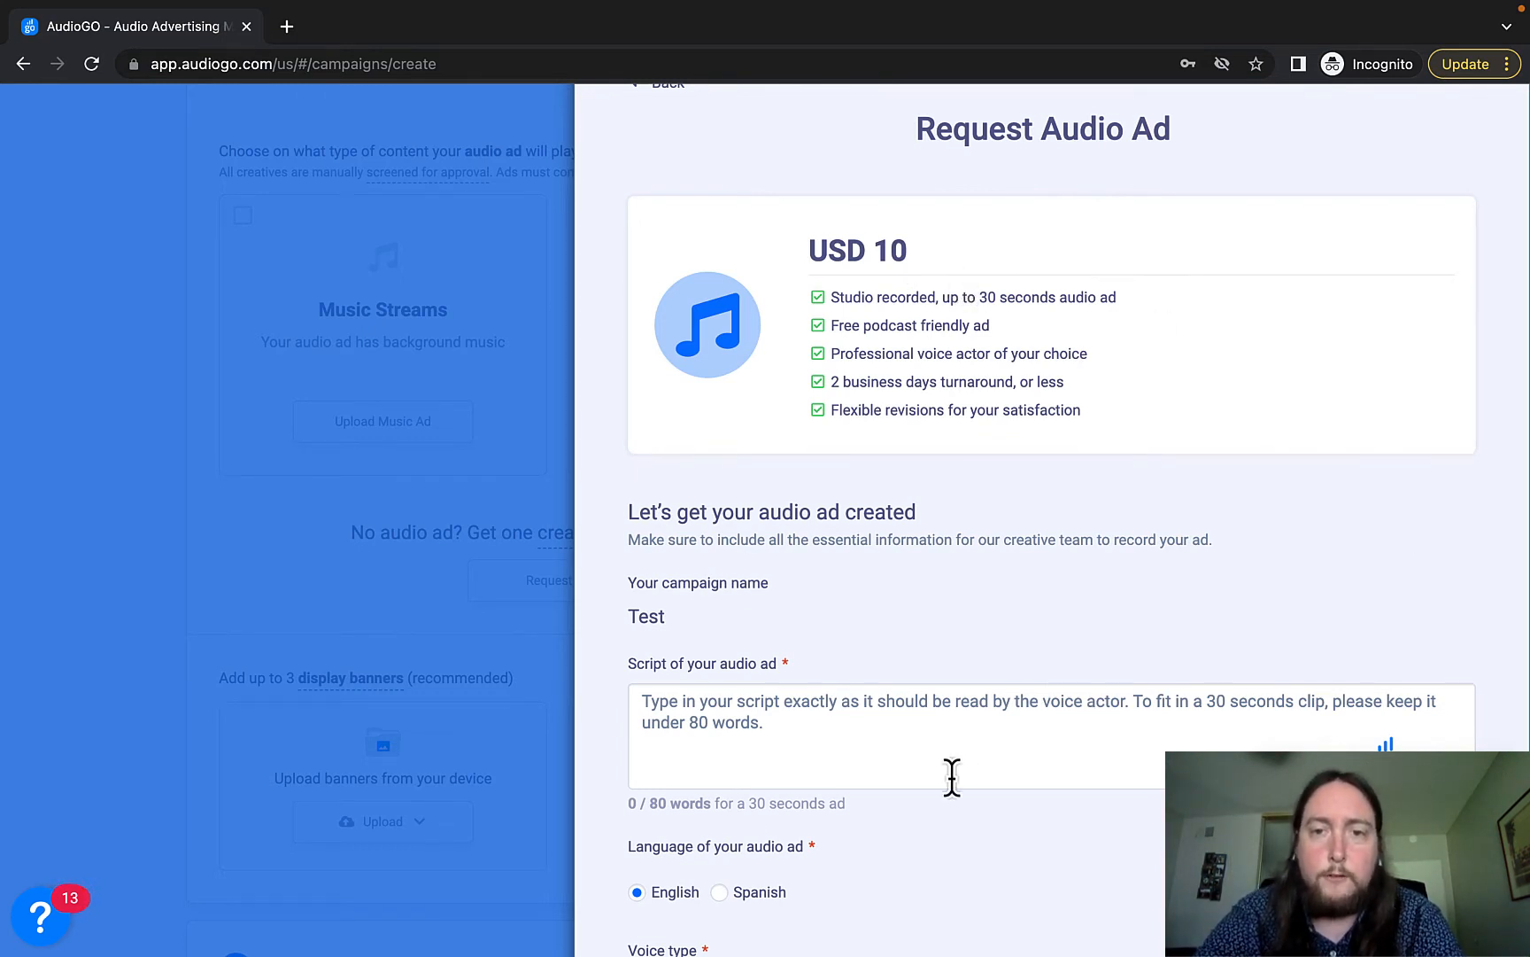
scroll(819, 788, "down", 2)
scroll(818, 787, "down", 2)
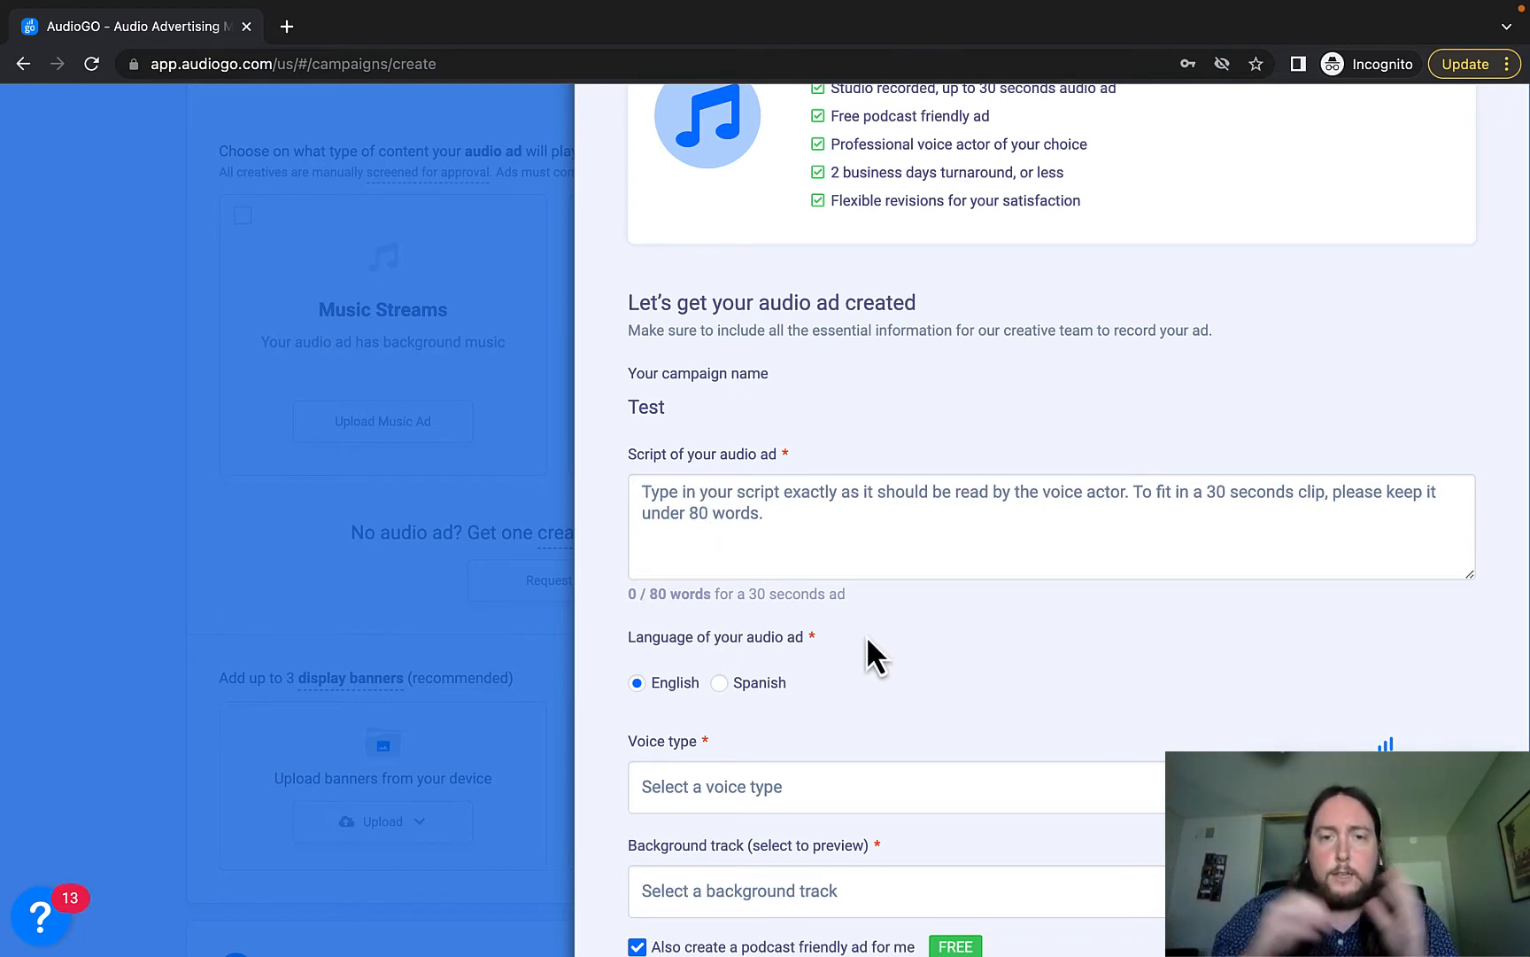
scroll(865, 635, "down", 1)
left_click(719, 571)
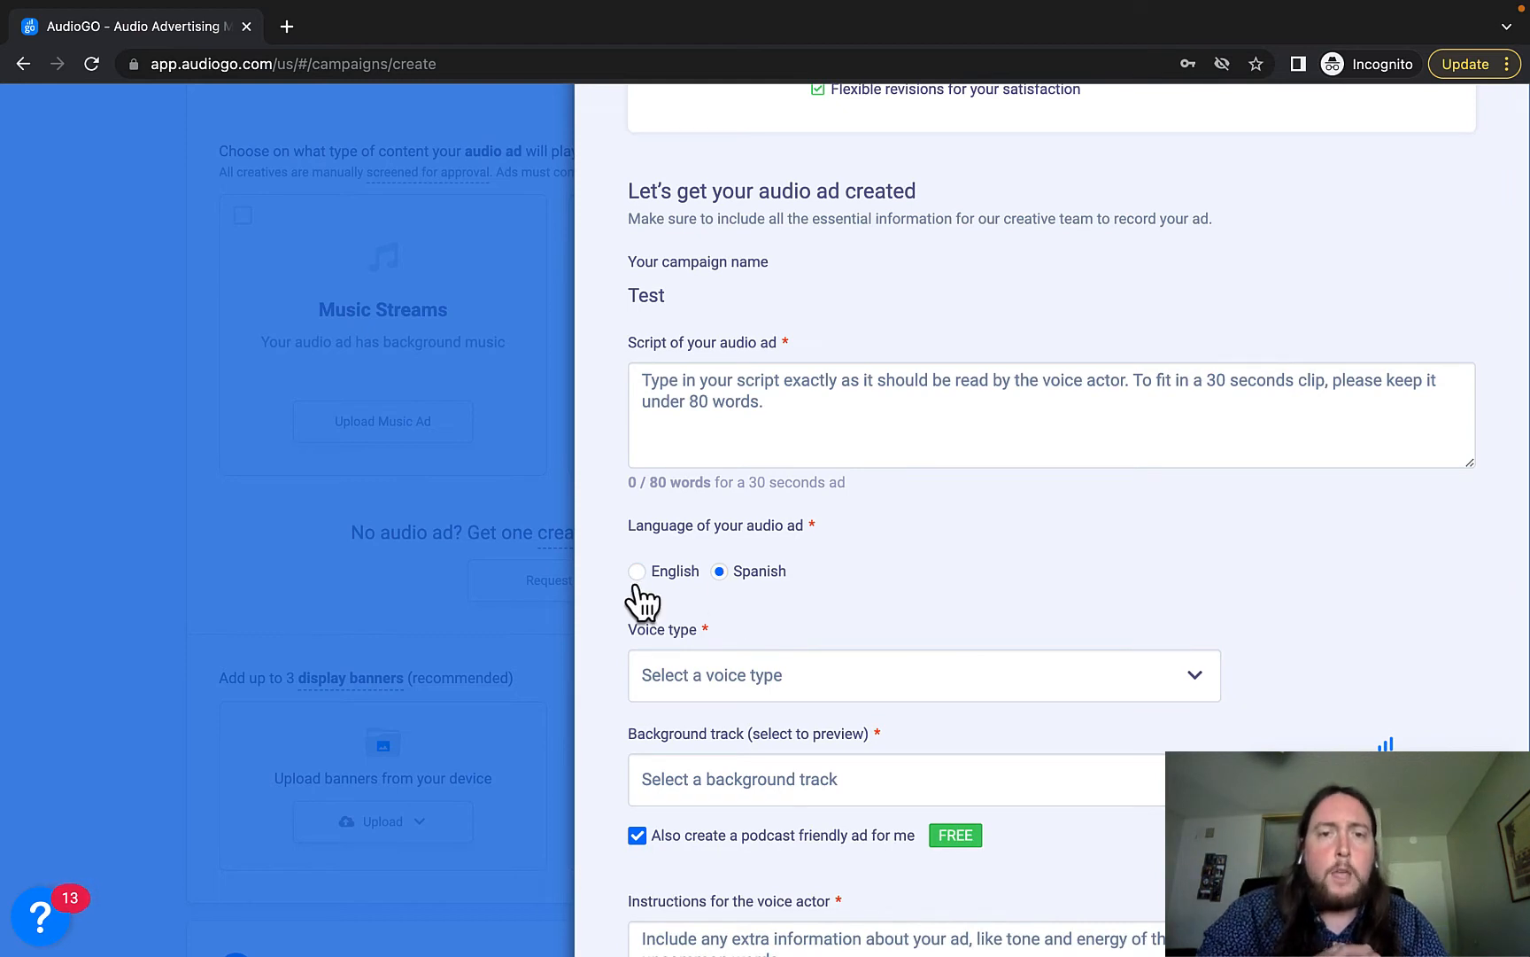
left_click(635, 585)
scroll(957, 595, "down", 1)
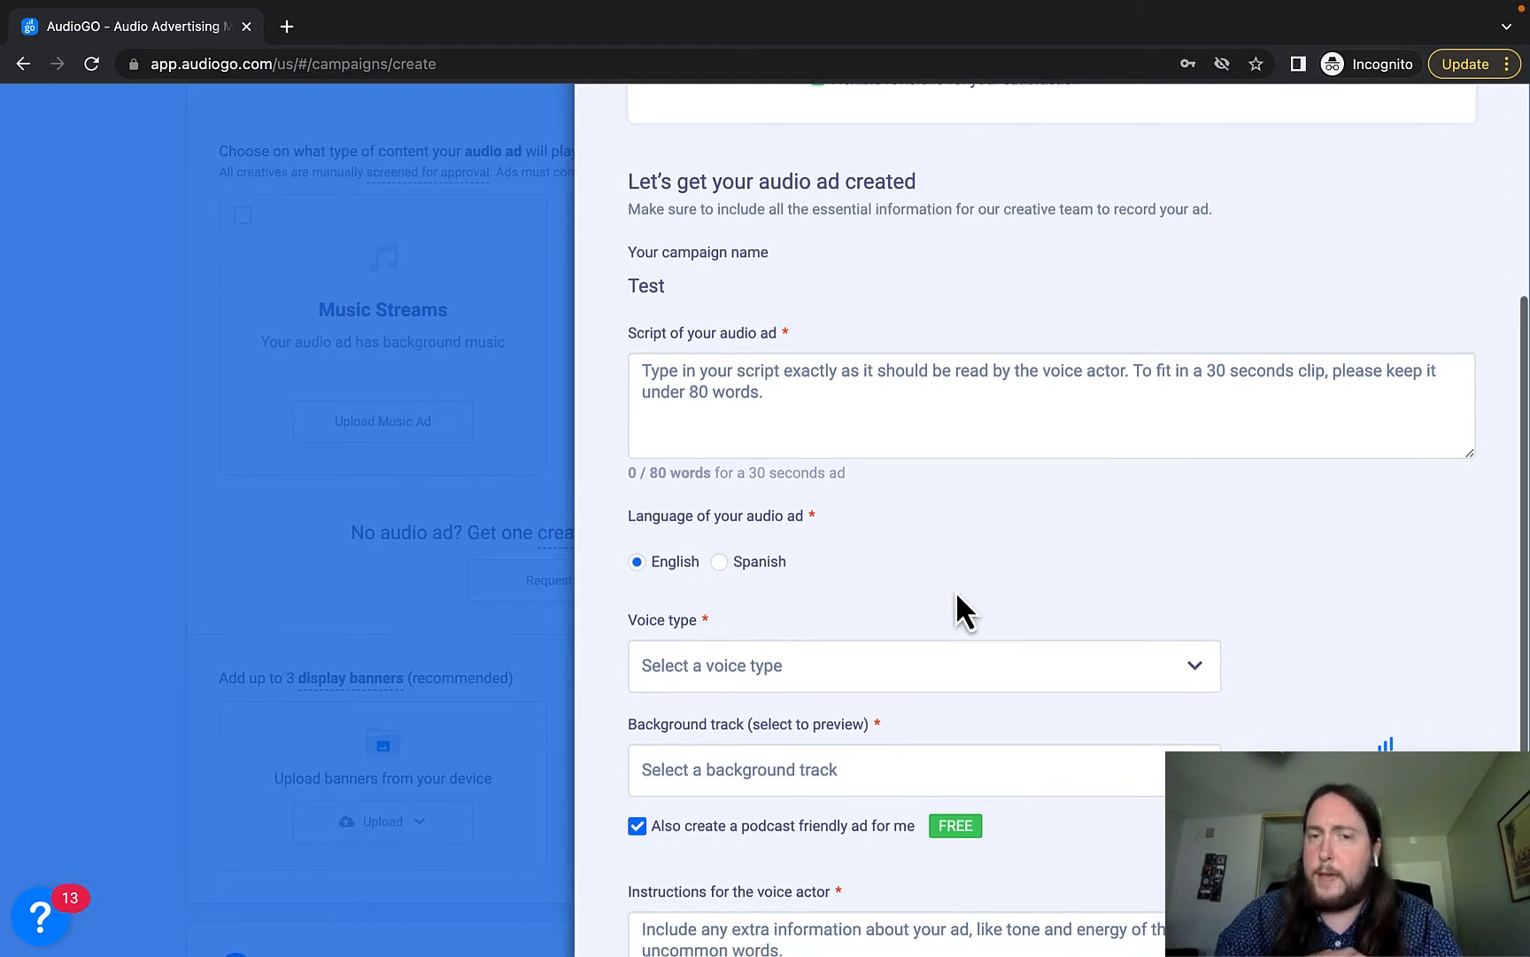
scroll(957, 595, "down", 1)
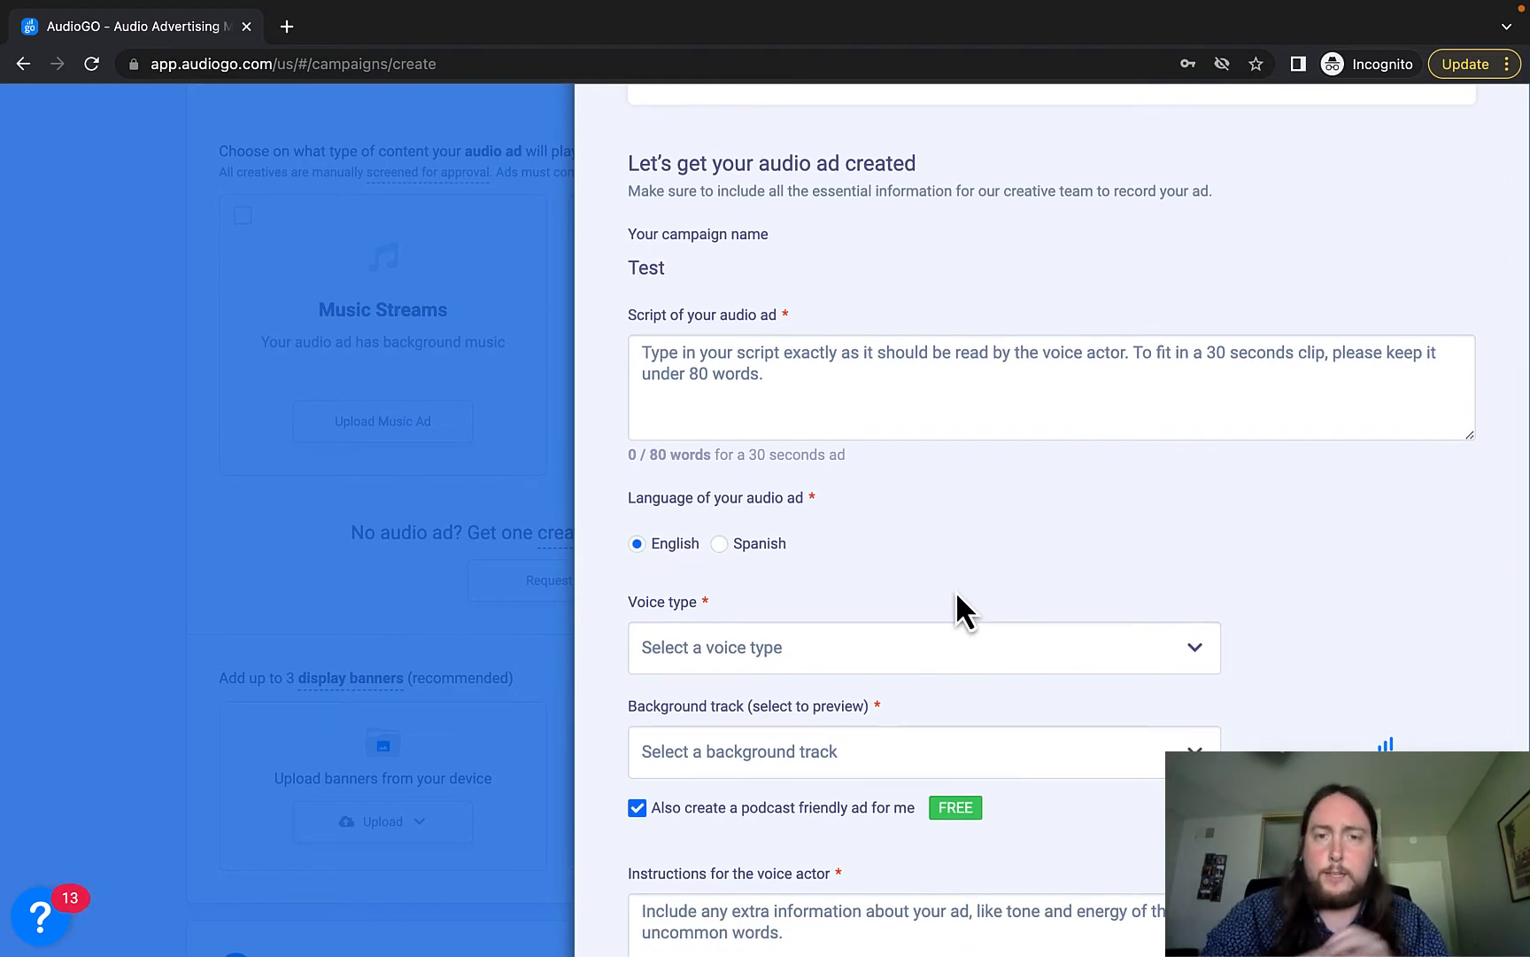
scroll(956, 595, "down", 1)
scroll(955, 590, "down", 3)
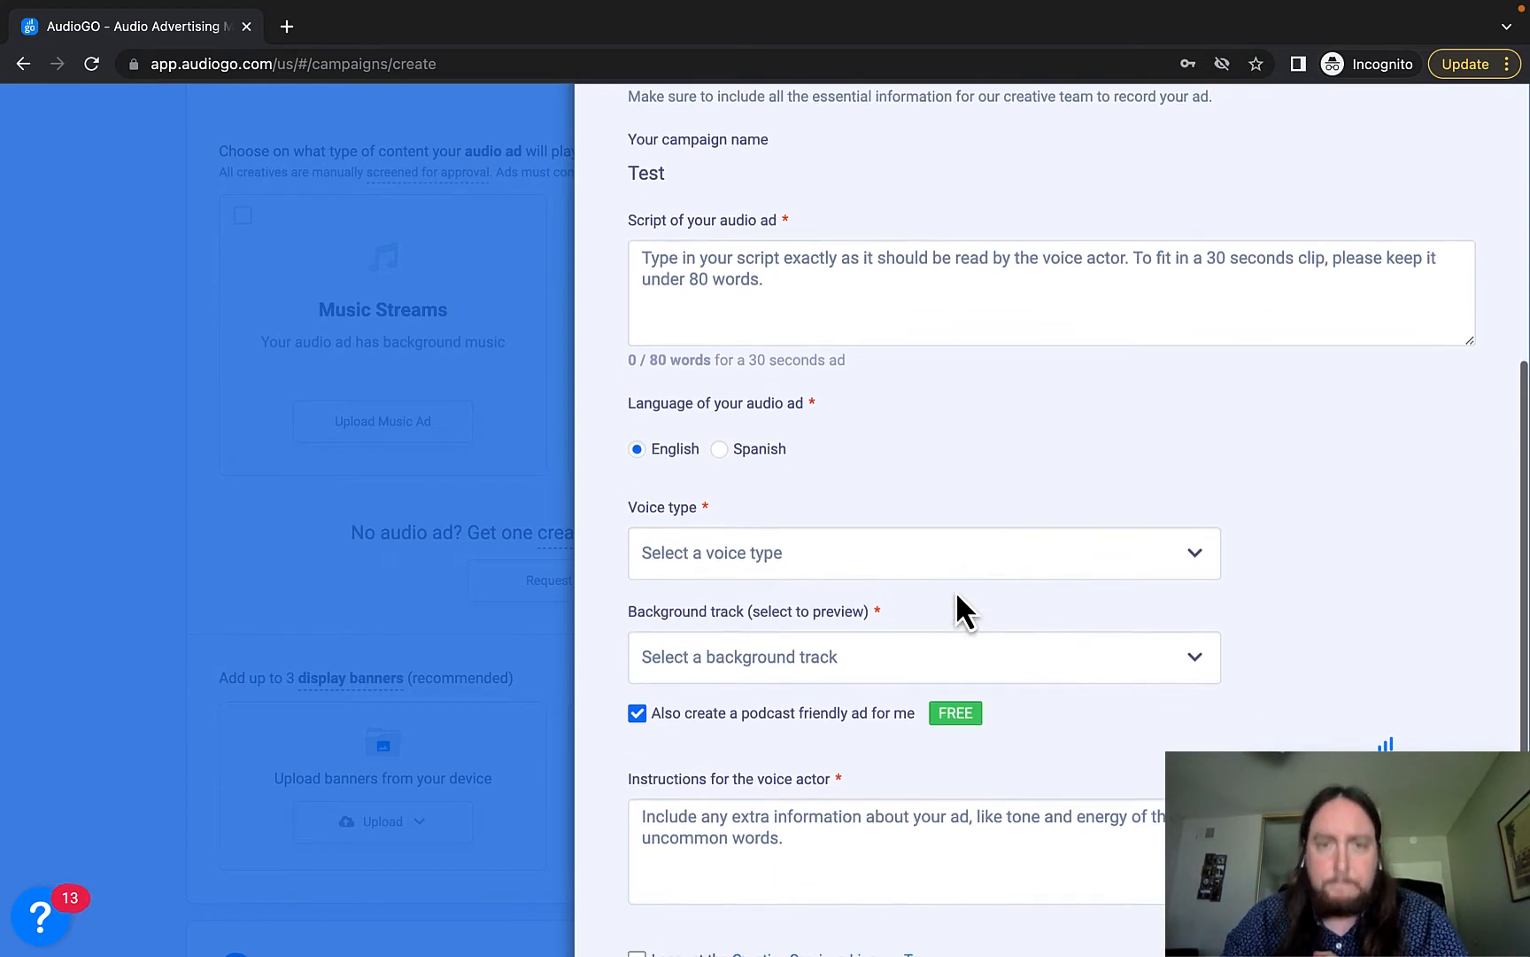
Choose the Female – Young Adult voice and the Holidays 2 background track.
left_click(1186, 462)
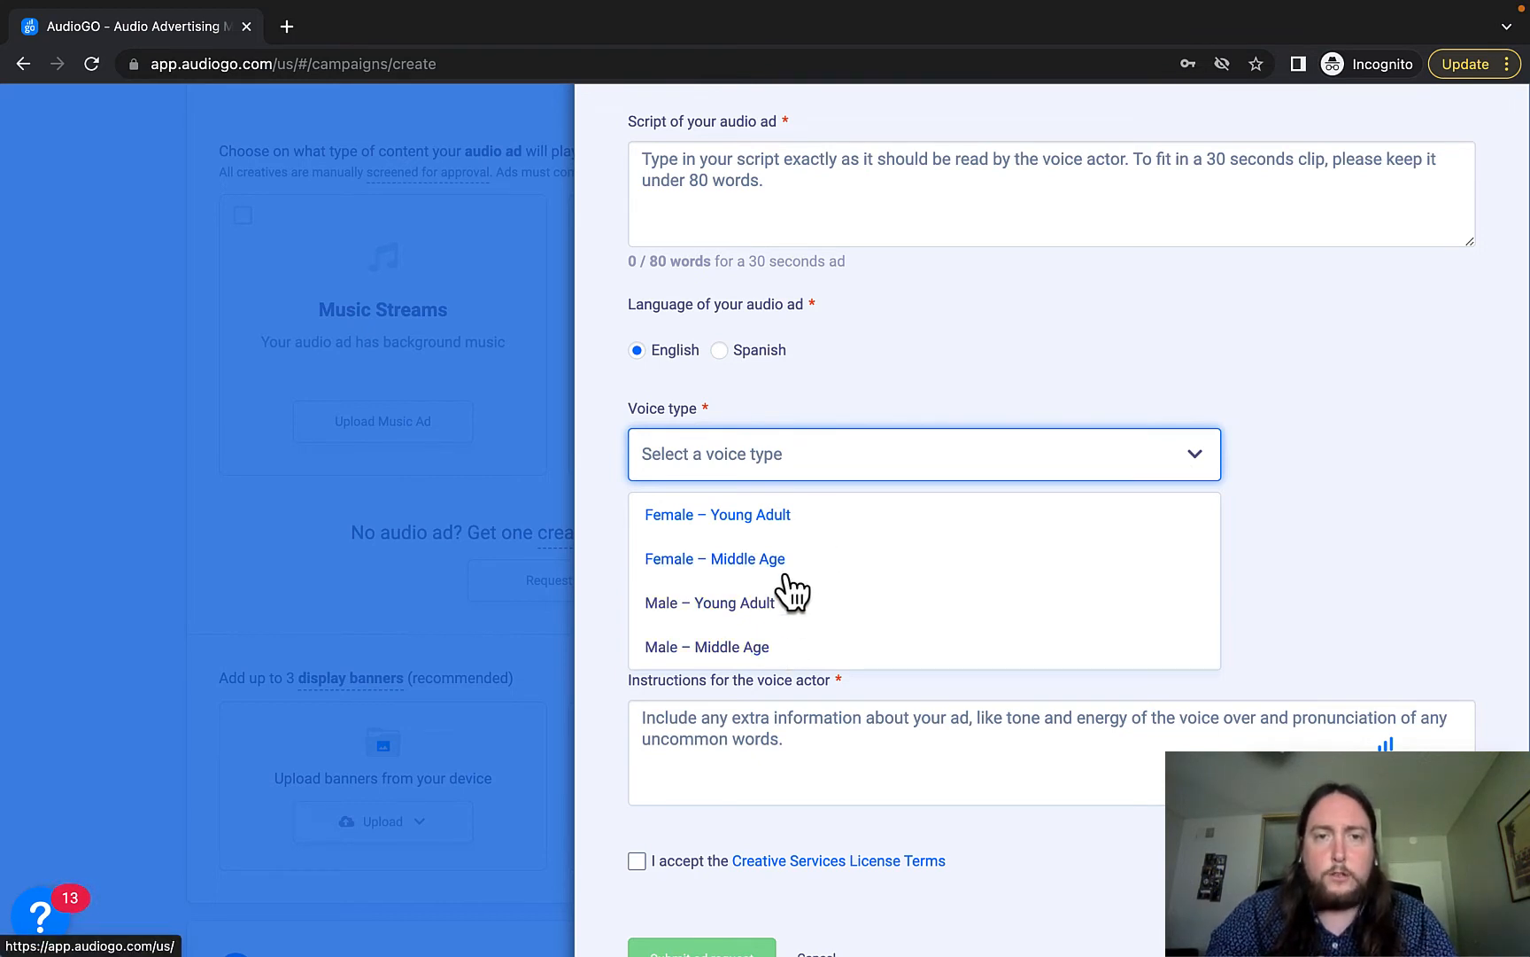
left_click(801, 518)
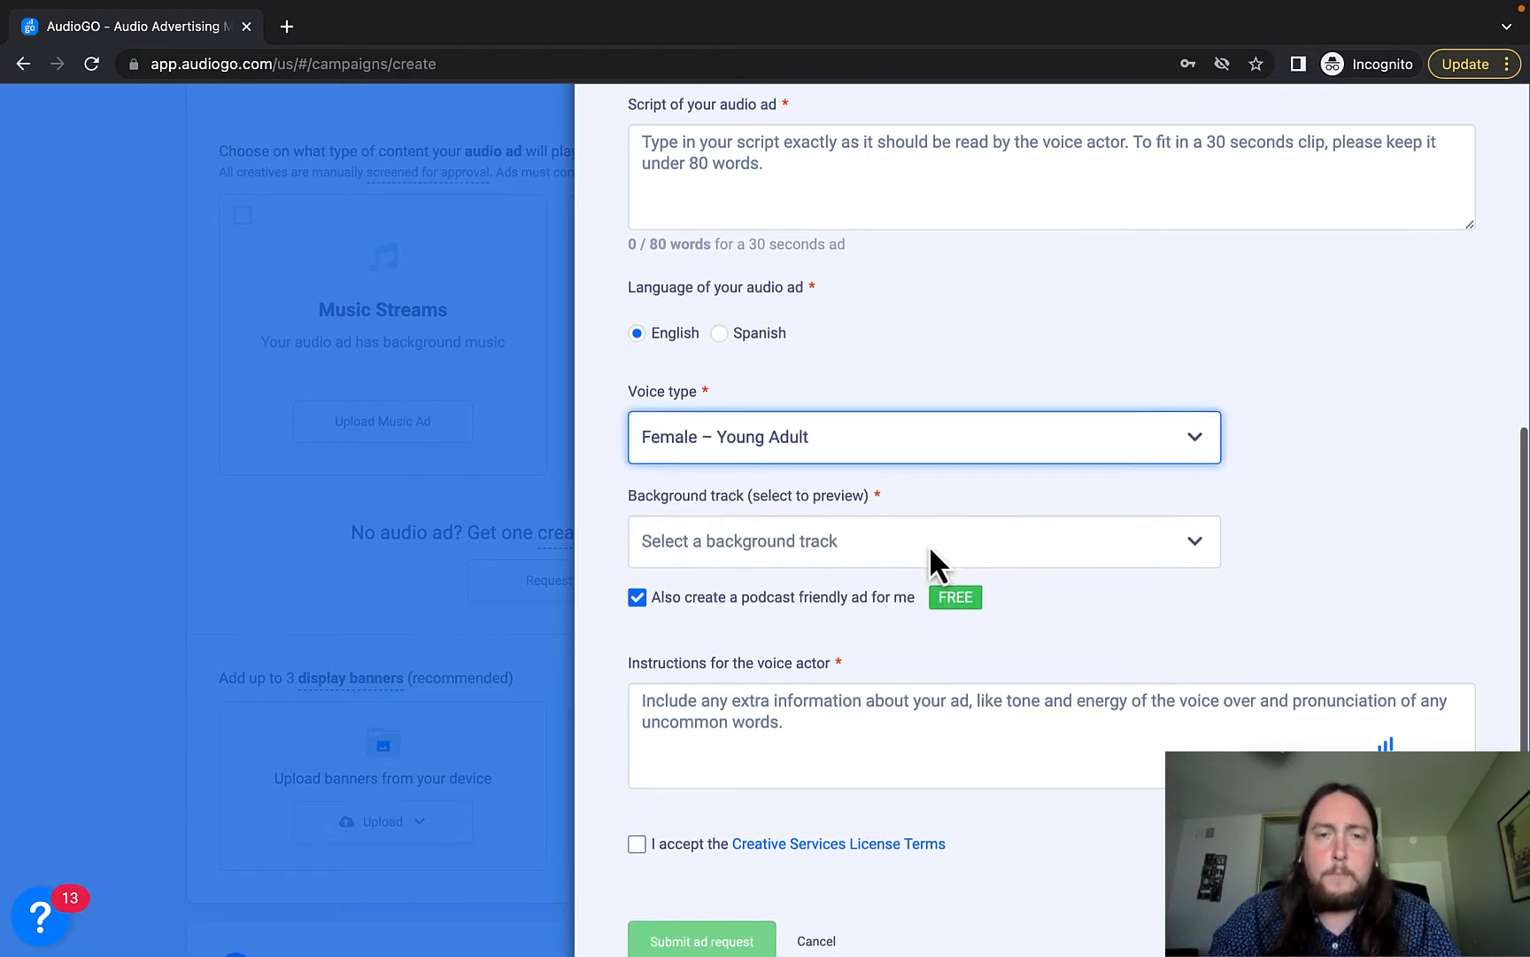
left_click(1201, 533)
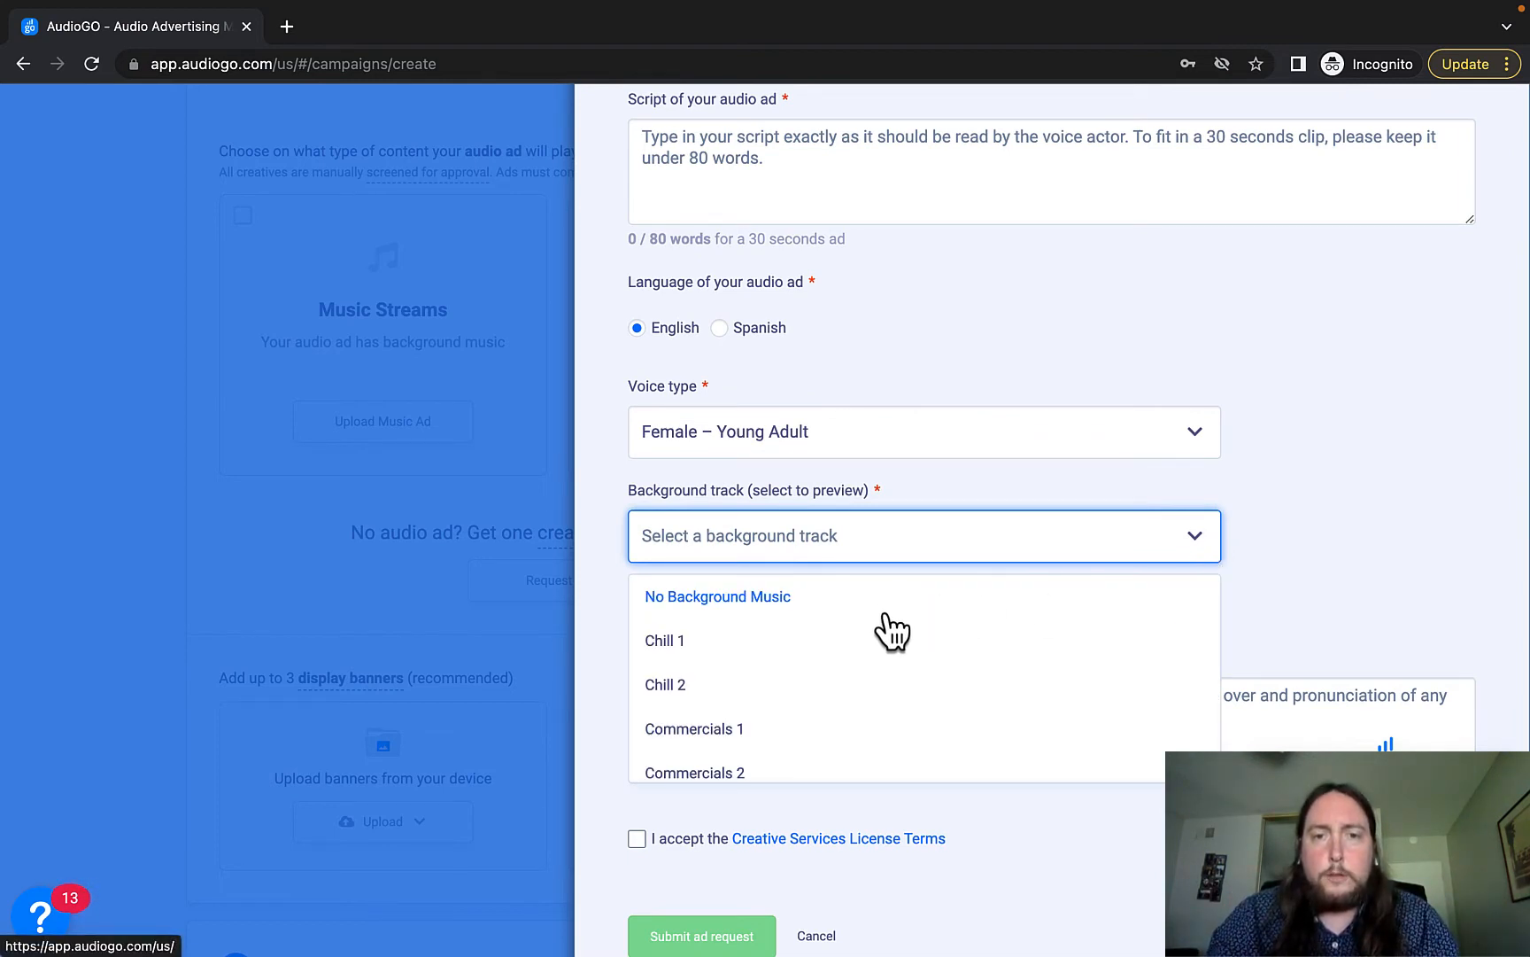
scroll(890, 631, "down", 2)
scroll(885, 630, "down", 4)
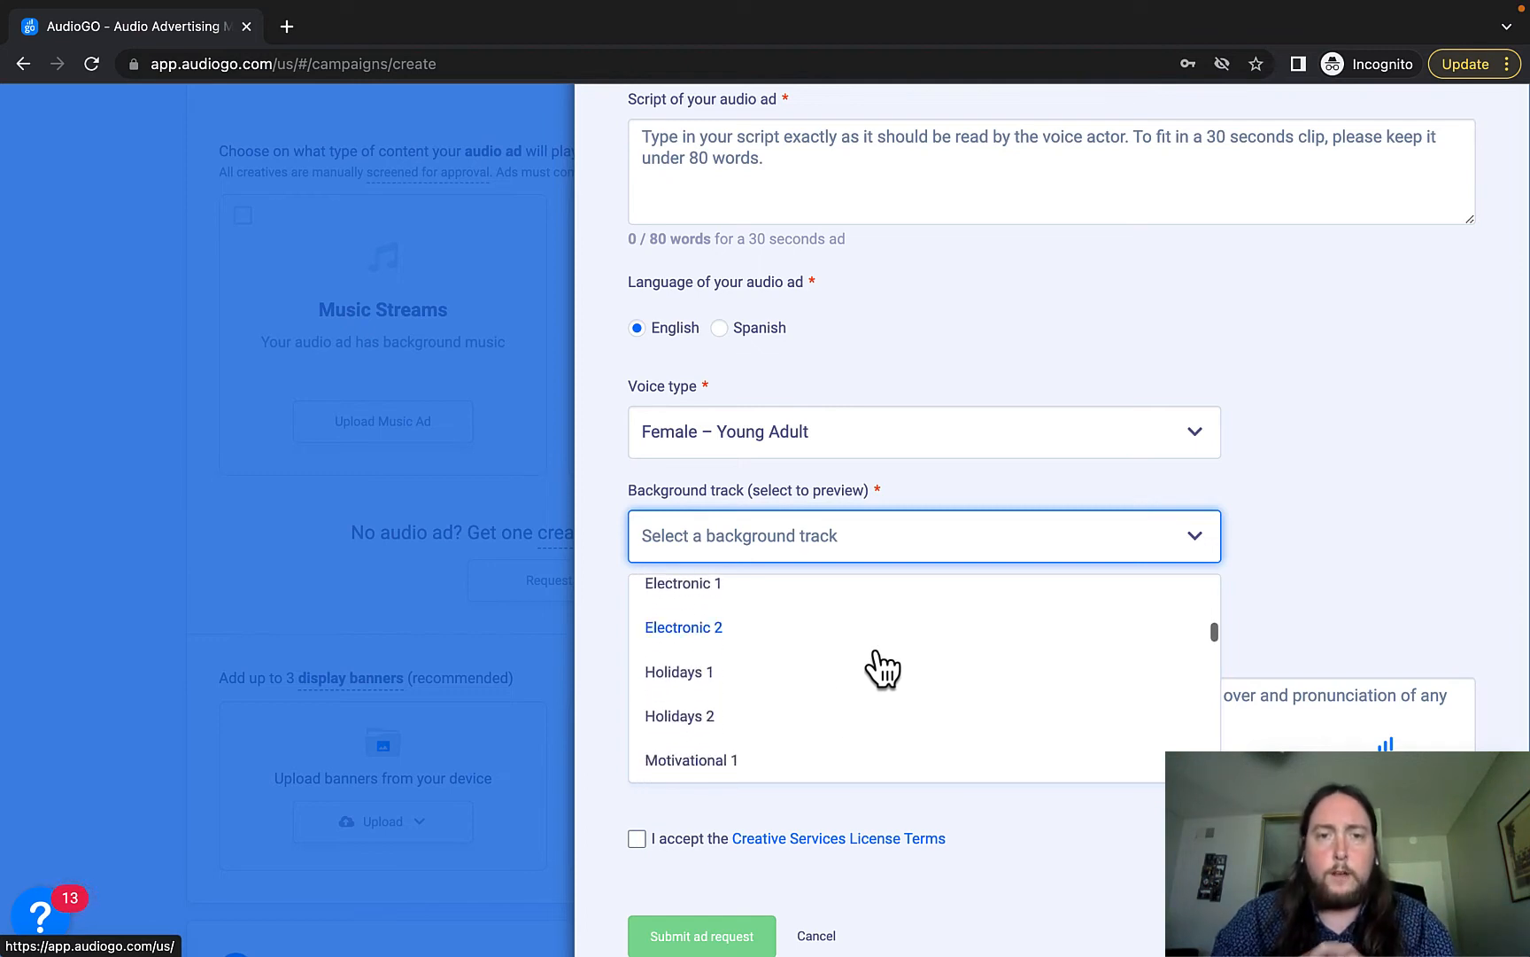
left_click(814, 715)
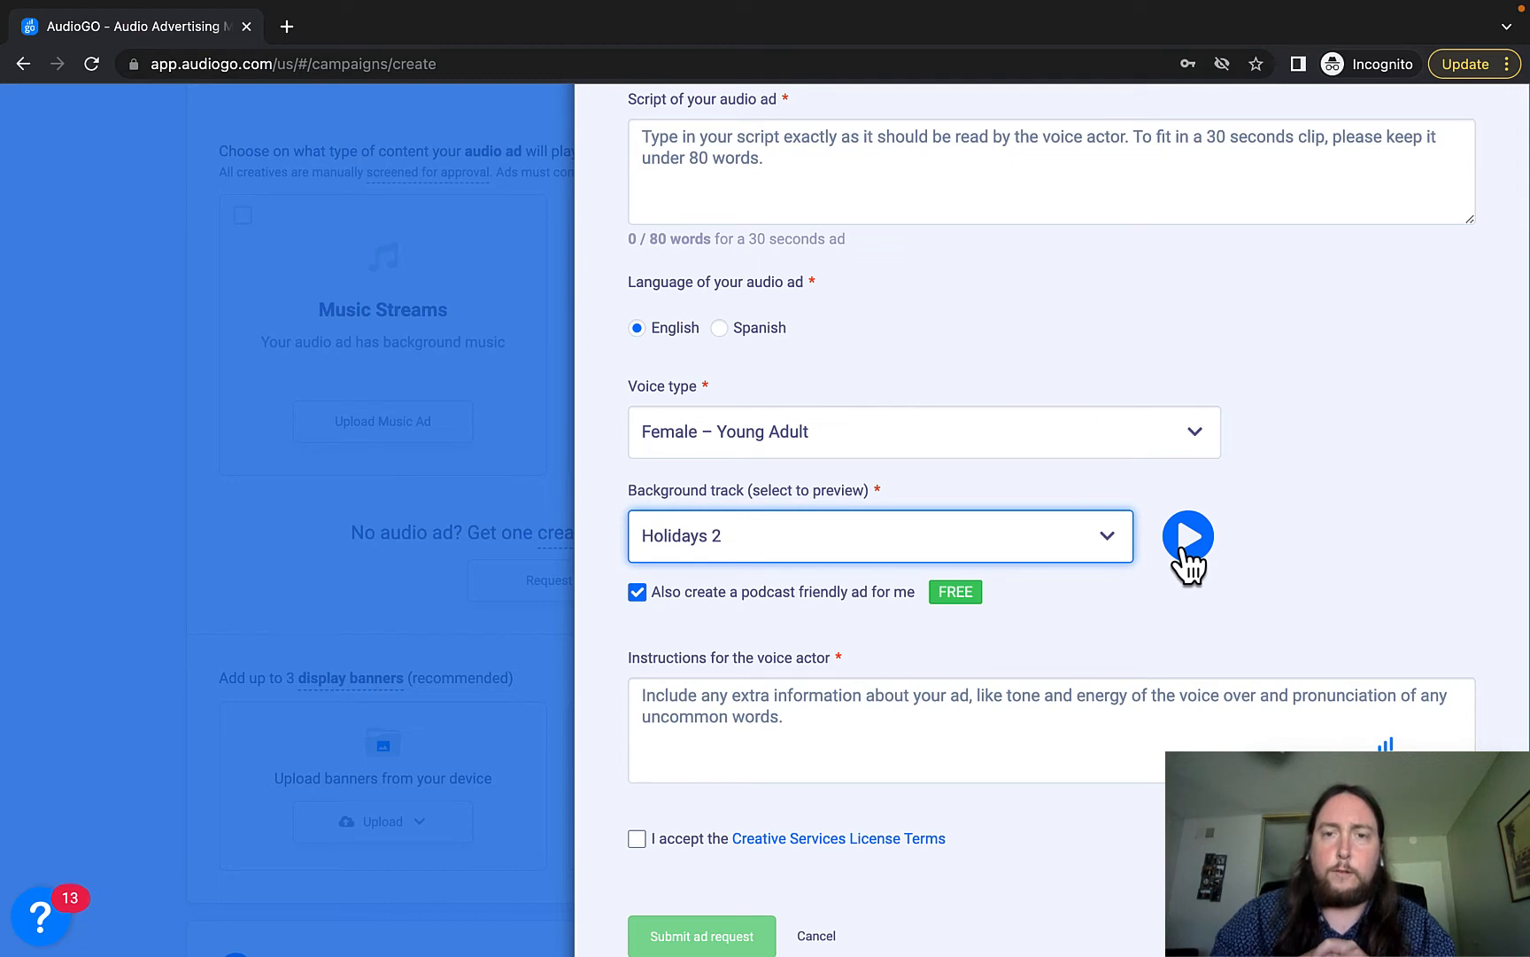
Tick the podcast option and accept the Creative Services License Terms.
left_click(613, 635)
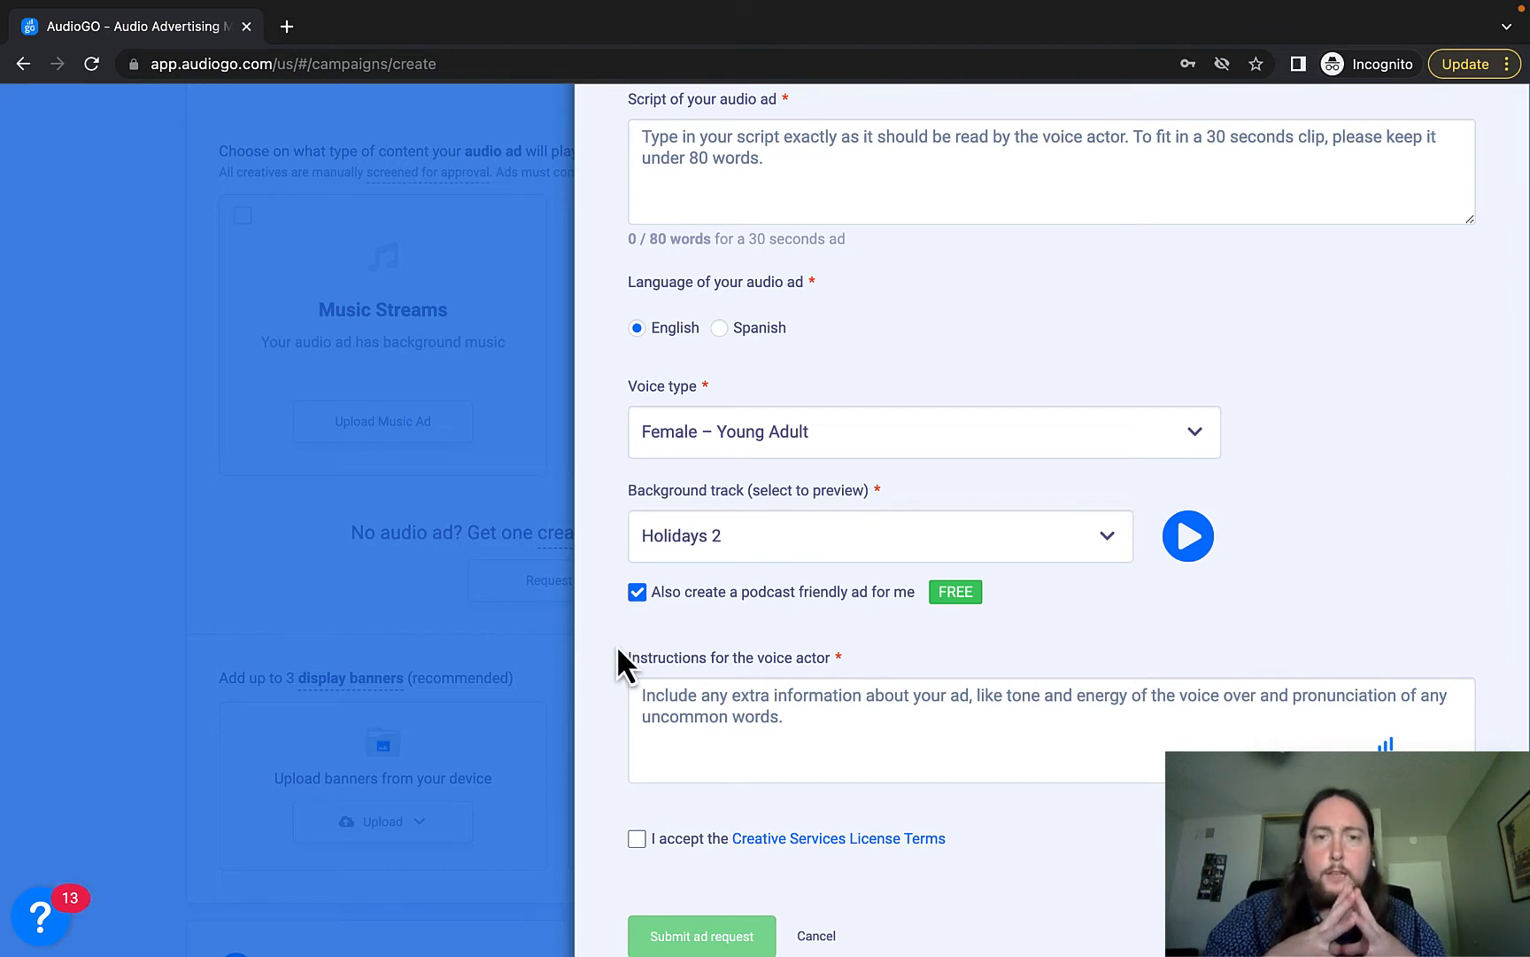
scroll(610, 683, "down", 1)
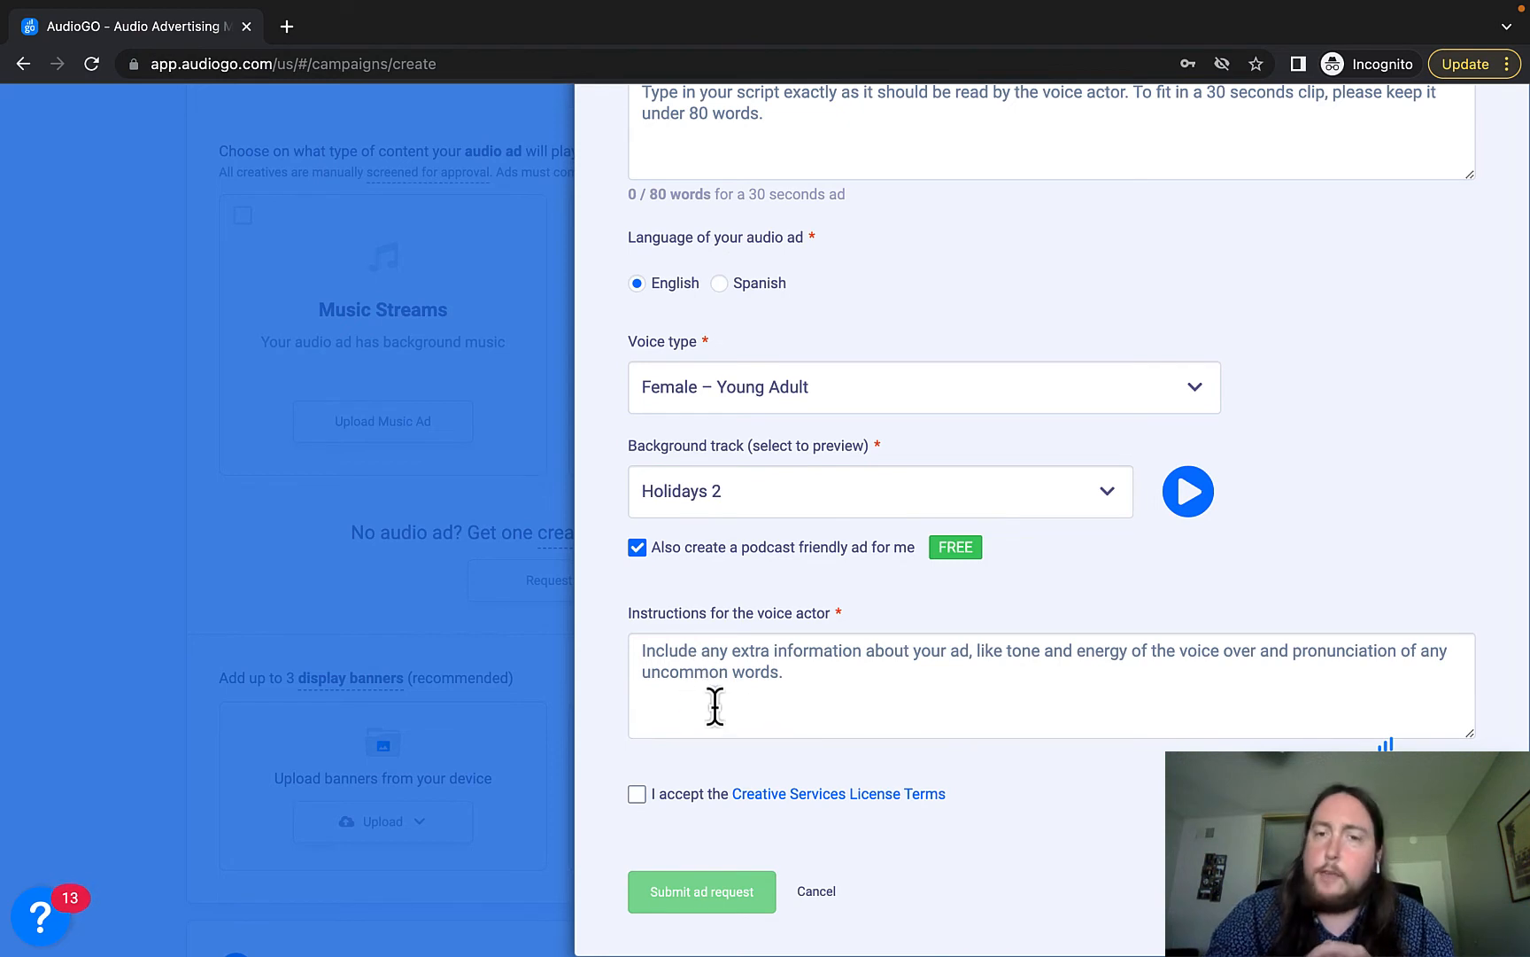
left_click(637, 794)
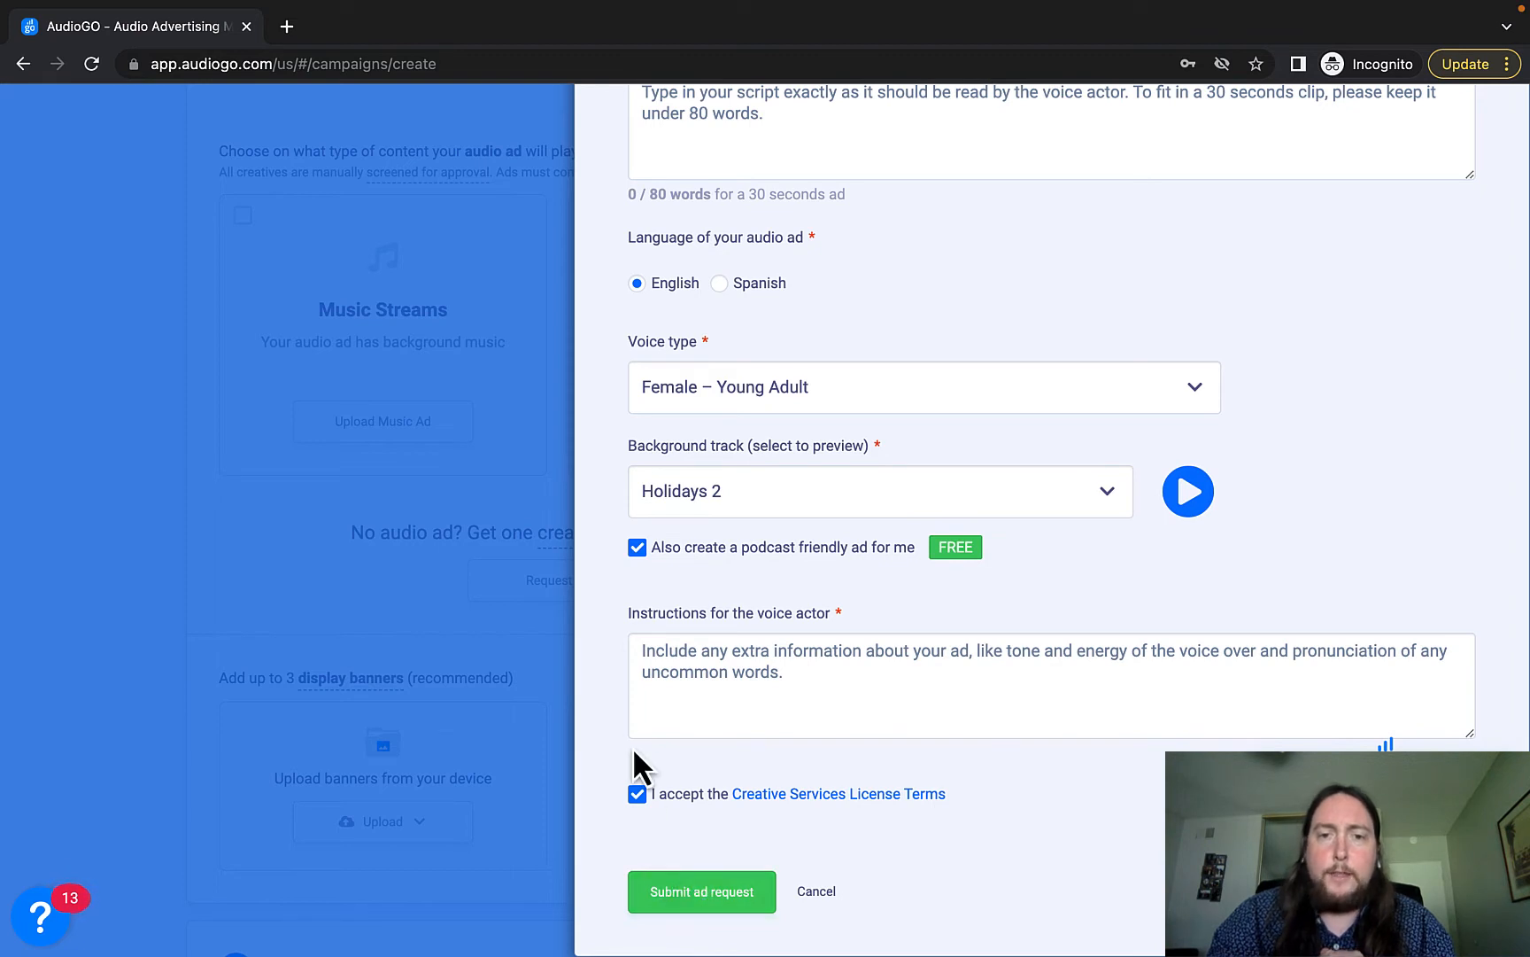
scroll(615, 660, "up", 7)
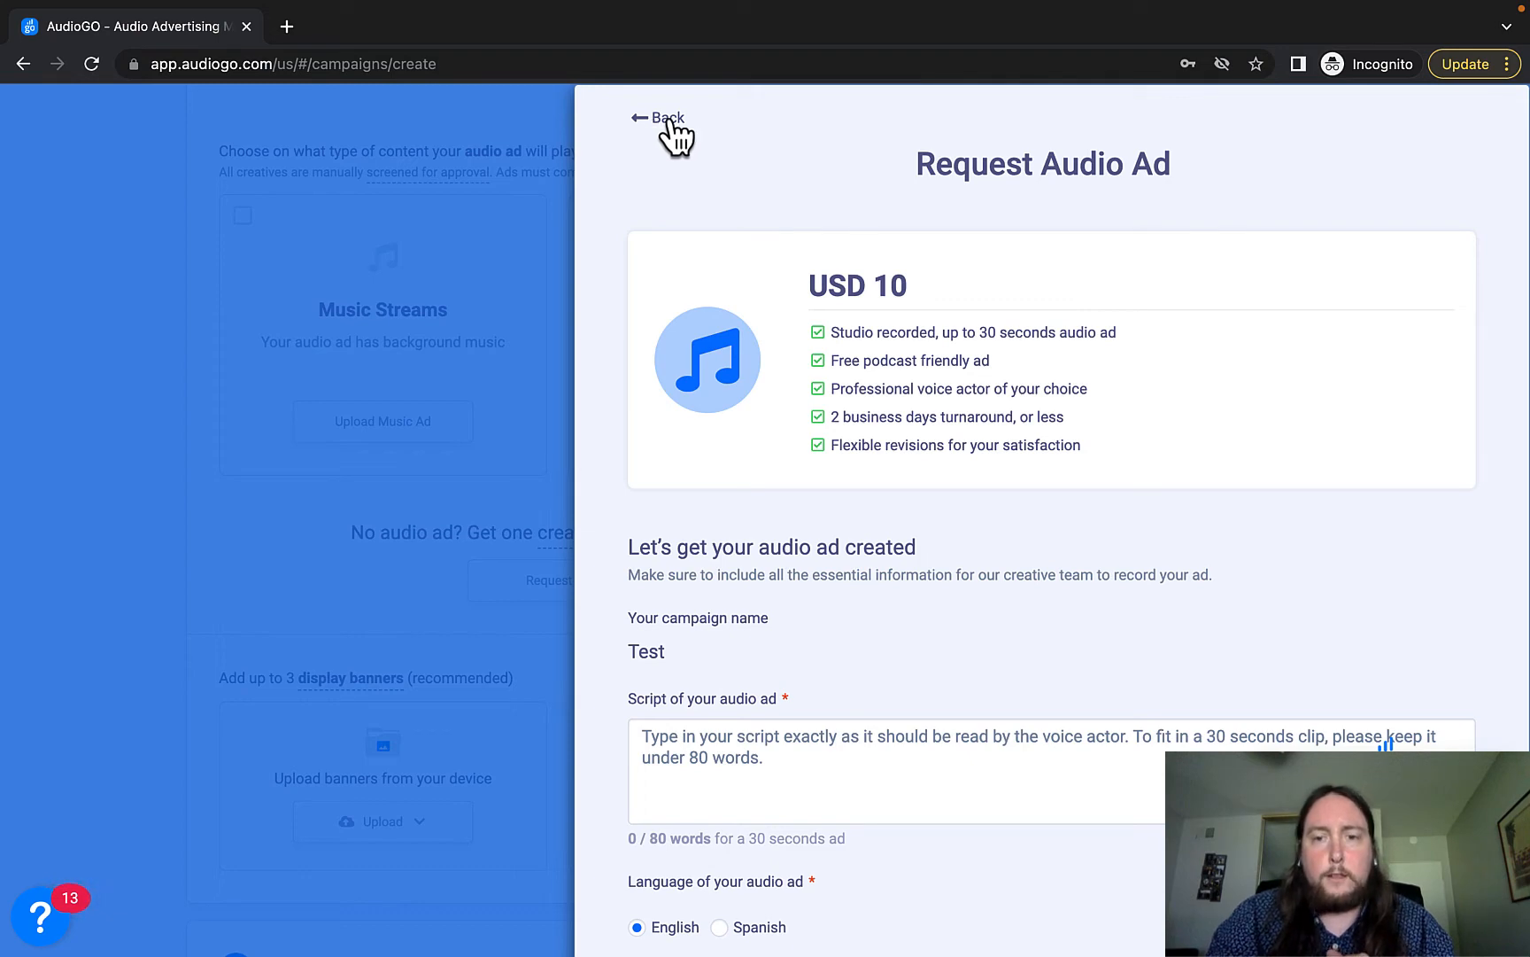
Close the request drawer and review the banner sizes offered for Upload and Design with Canva.
left_click(946, 12)
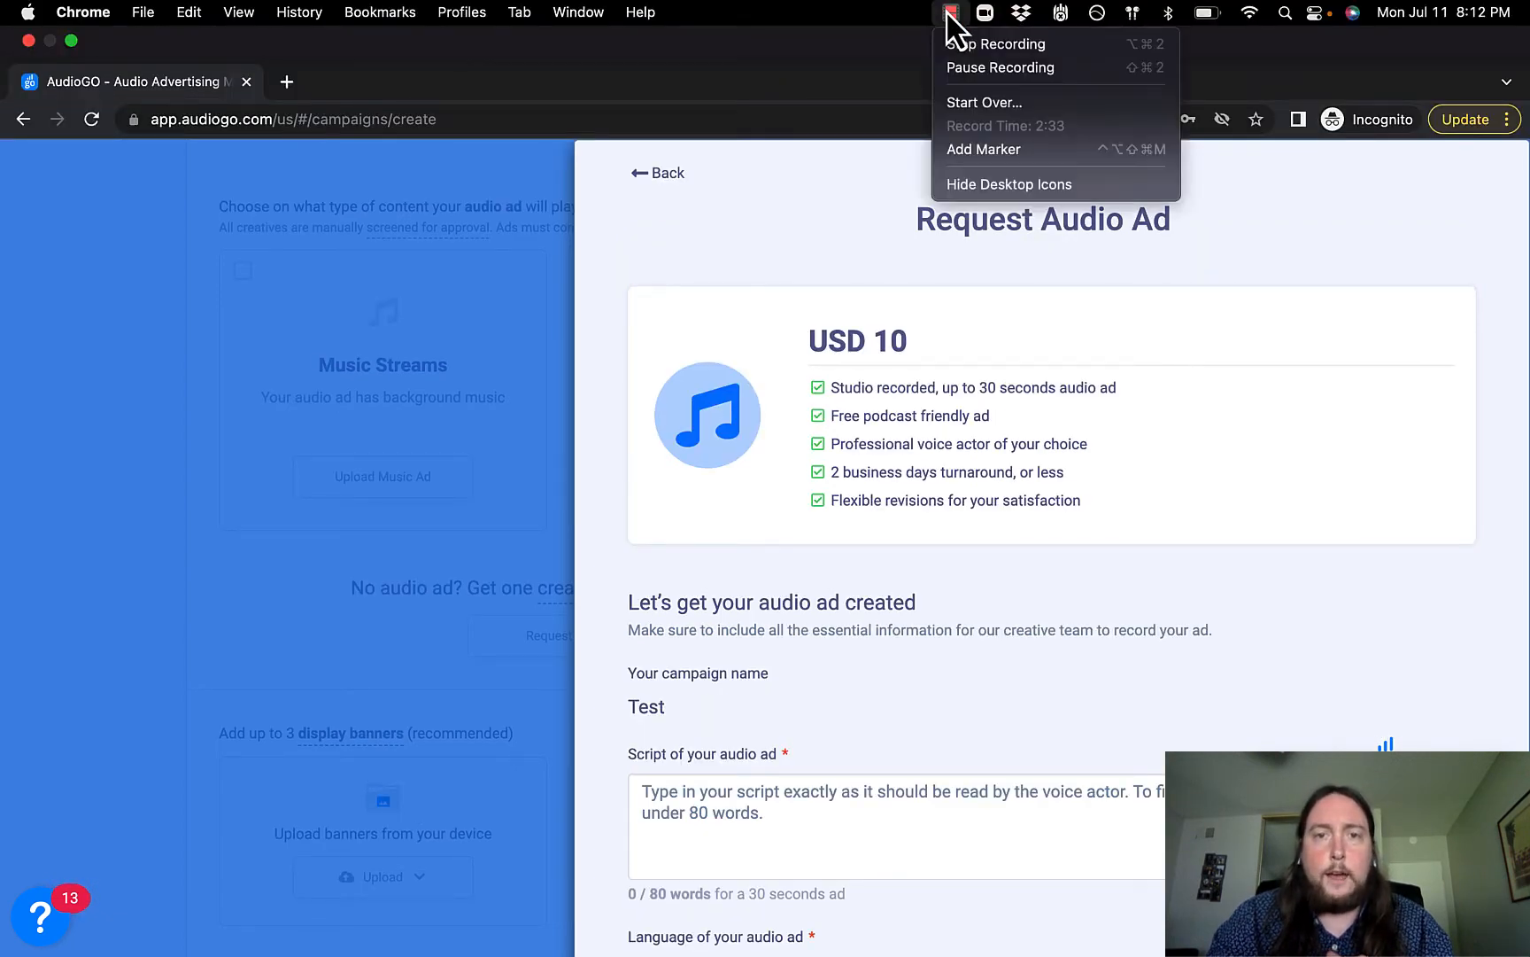
left_click(962, 42)
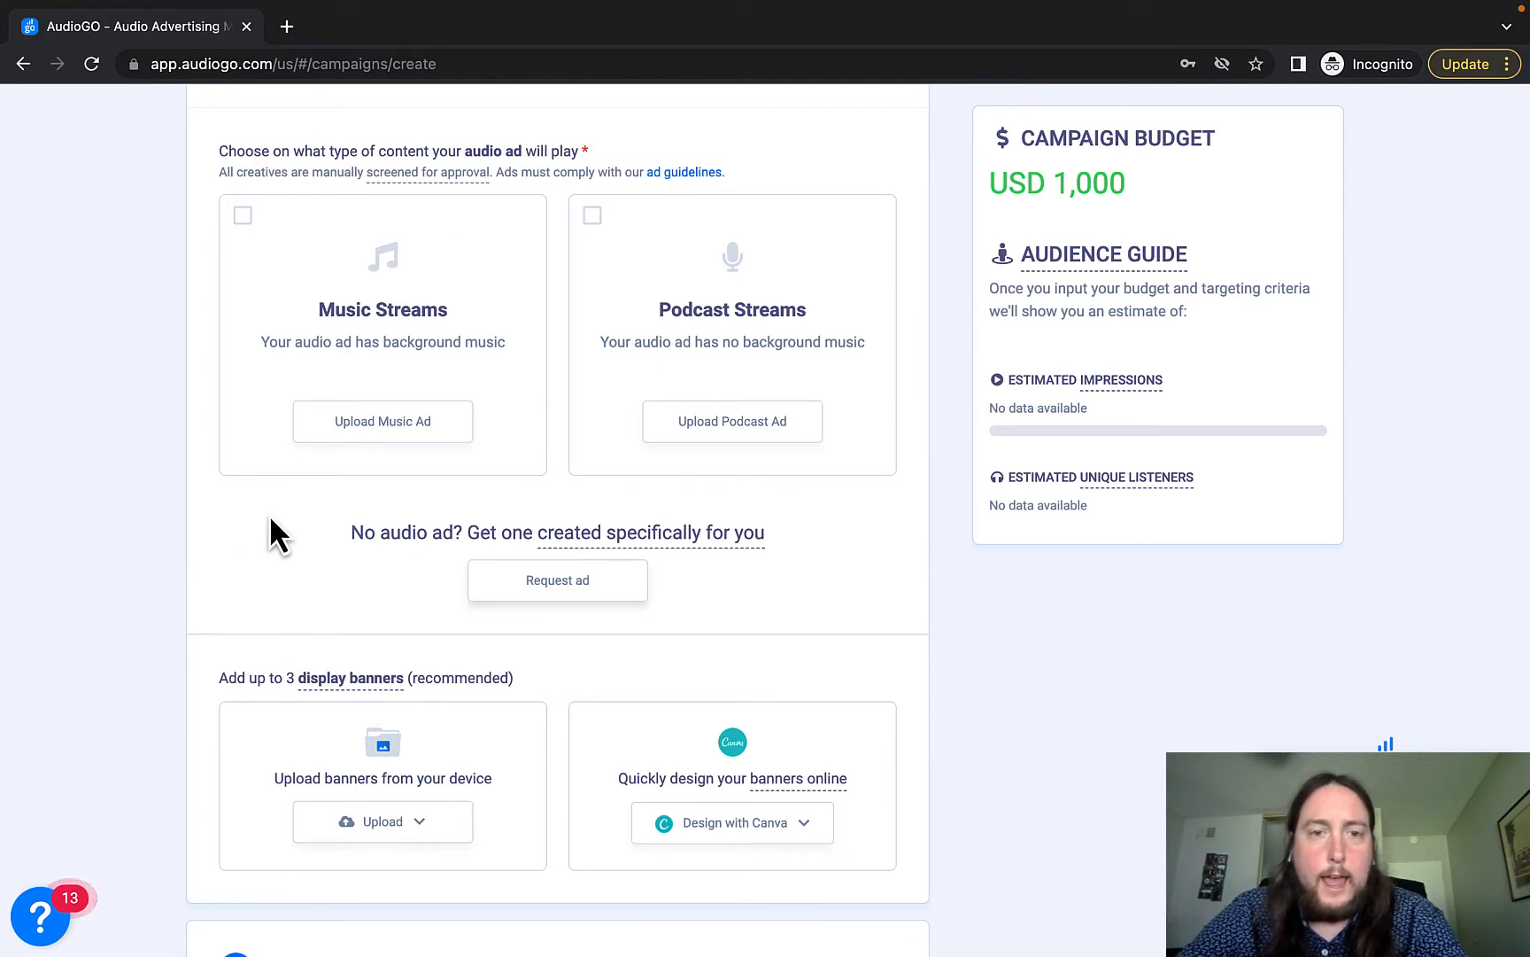
scroll(353, 651, "down", 1)
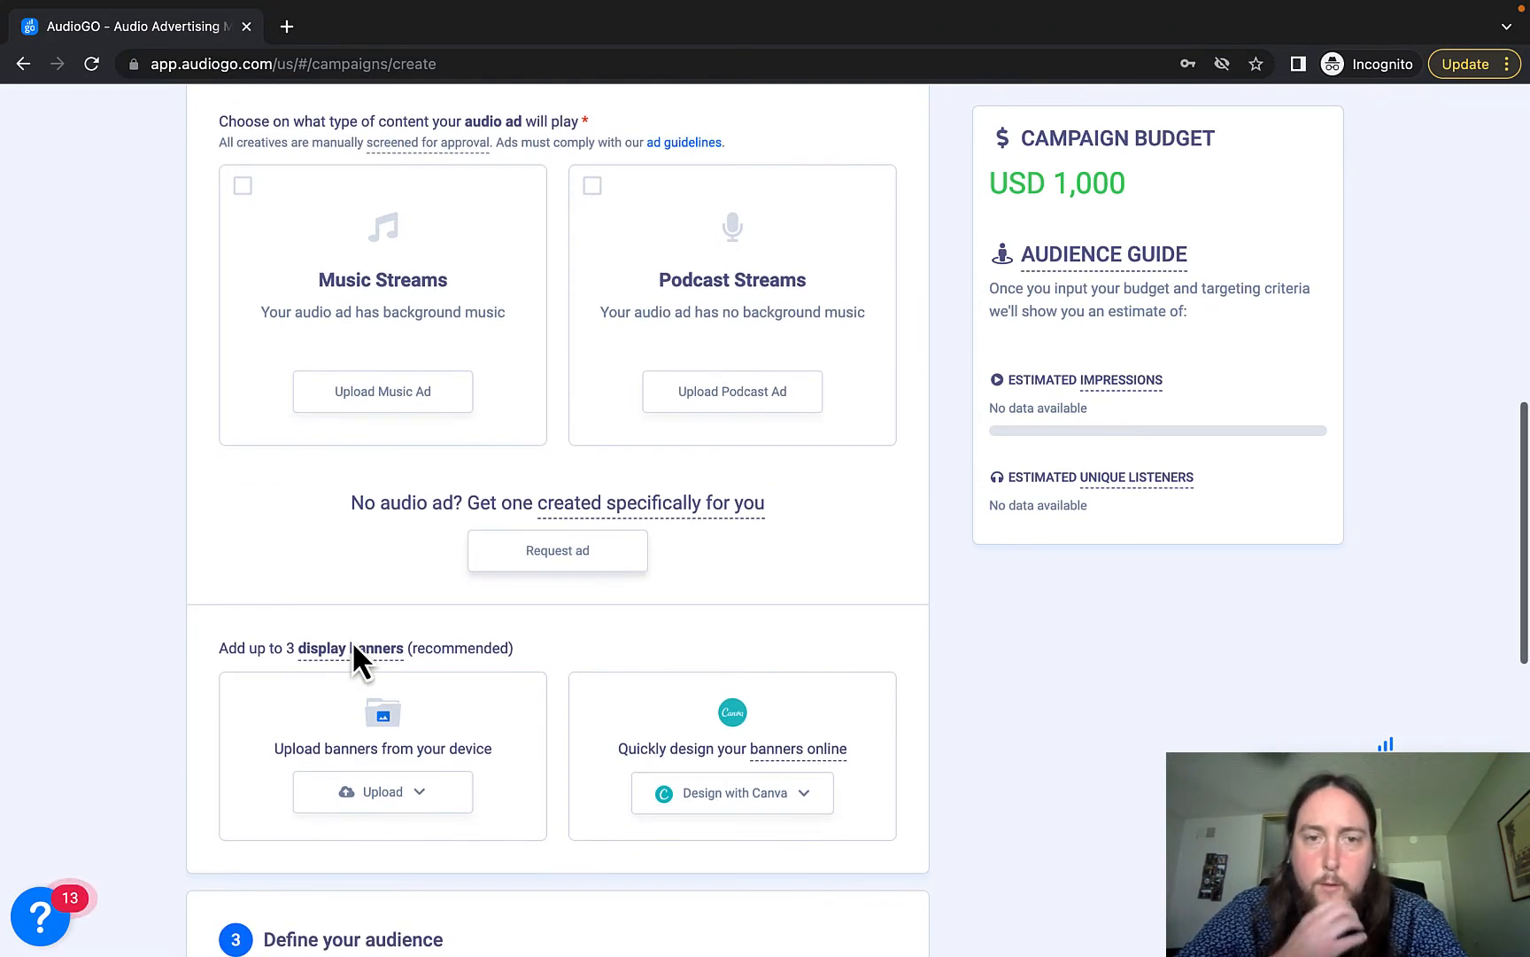
left_click(426, 788)
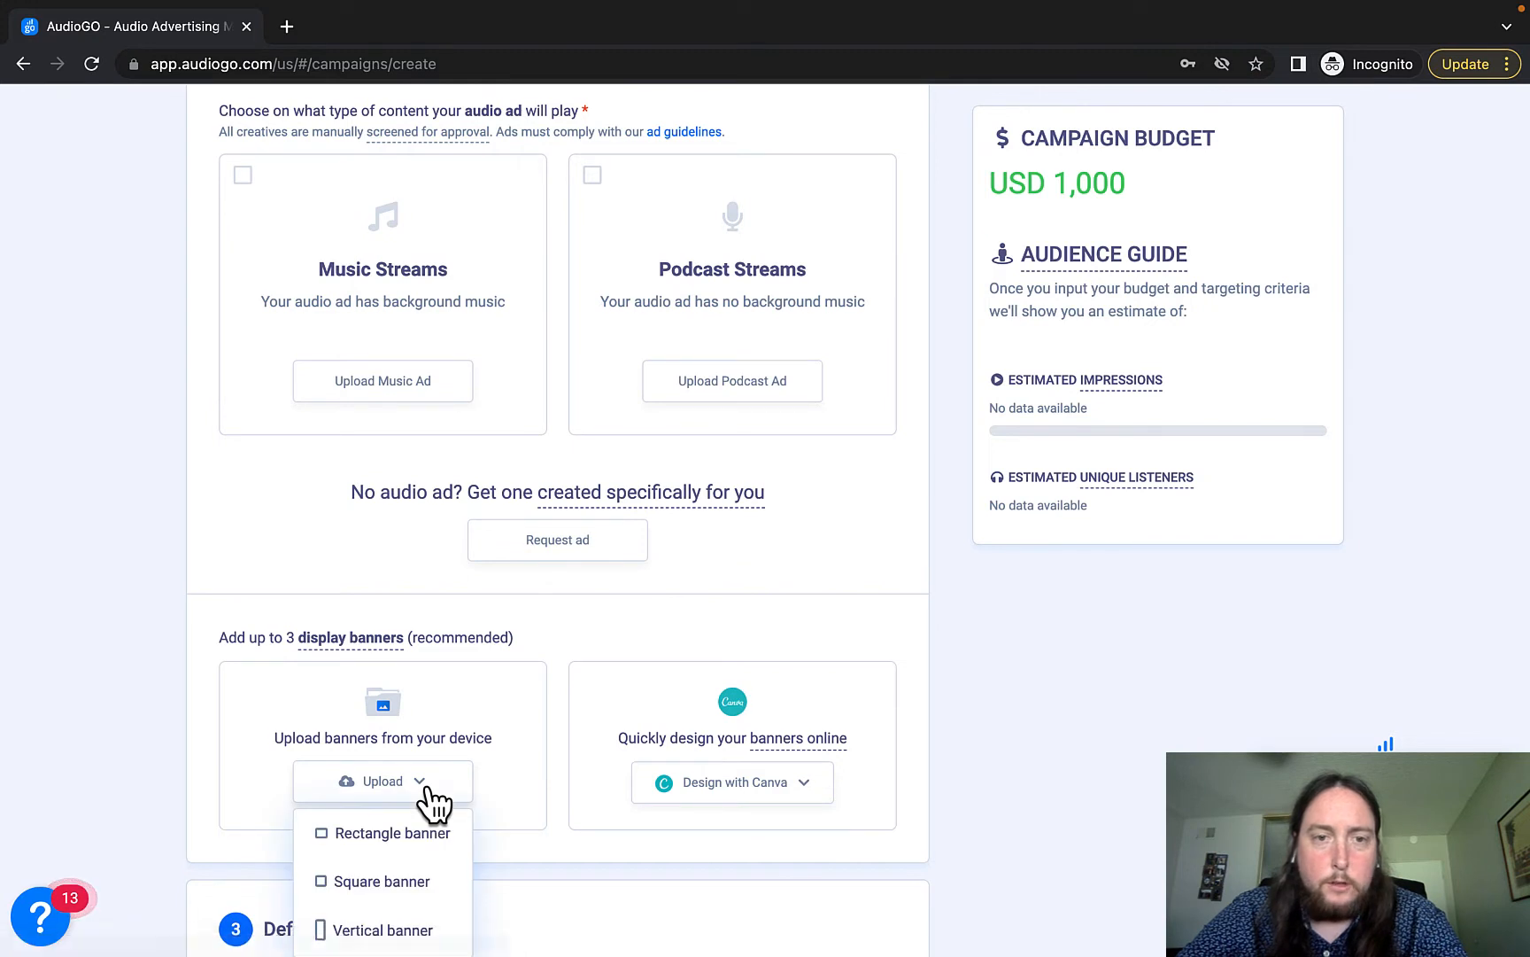
scroll(425, 788, "down", 4)
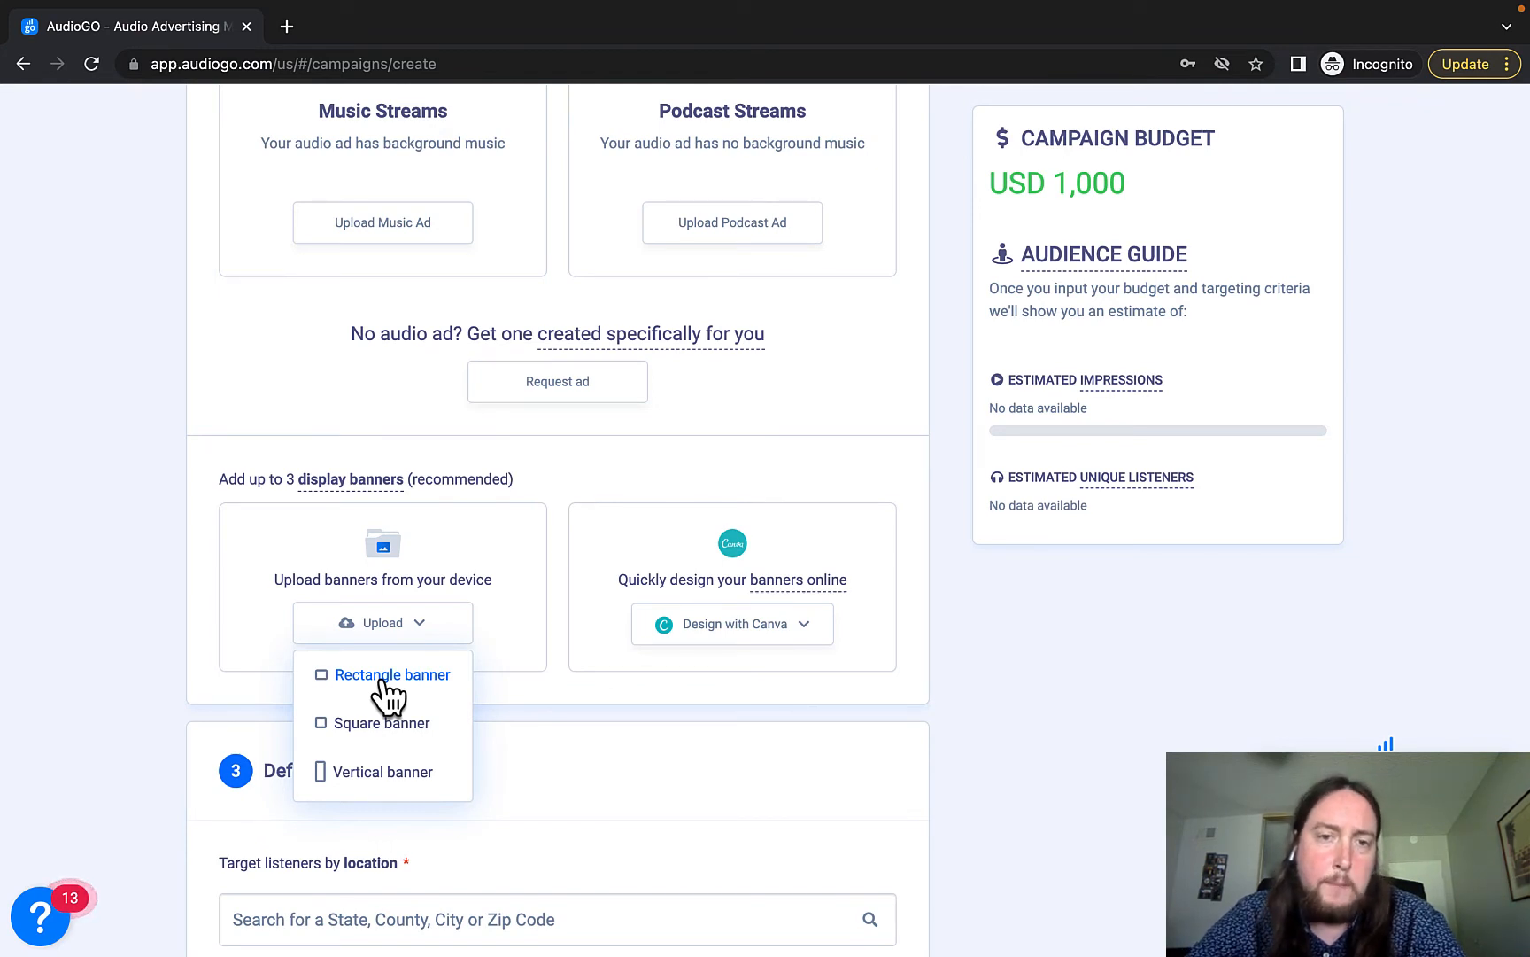
left_click(803, 631)
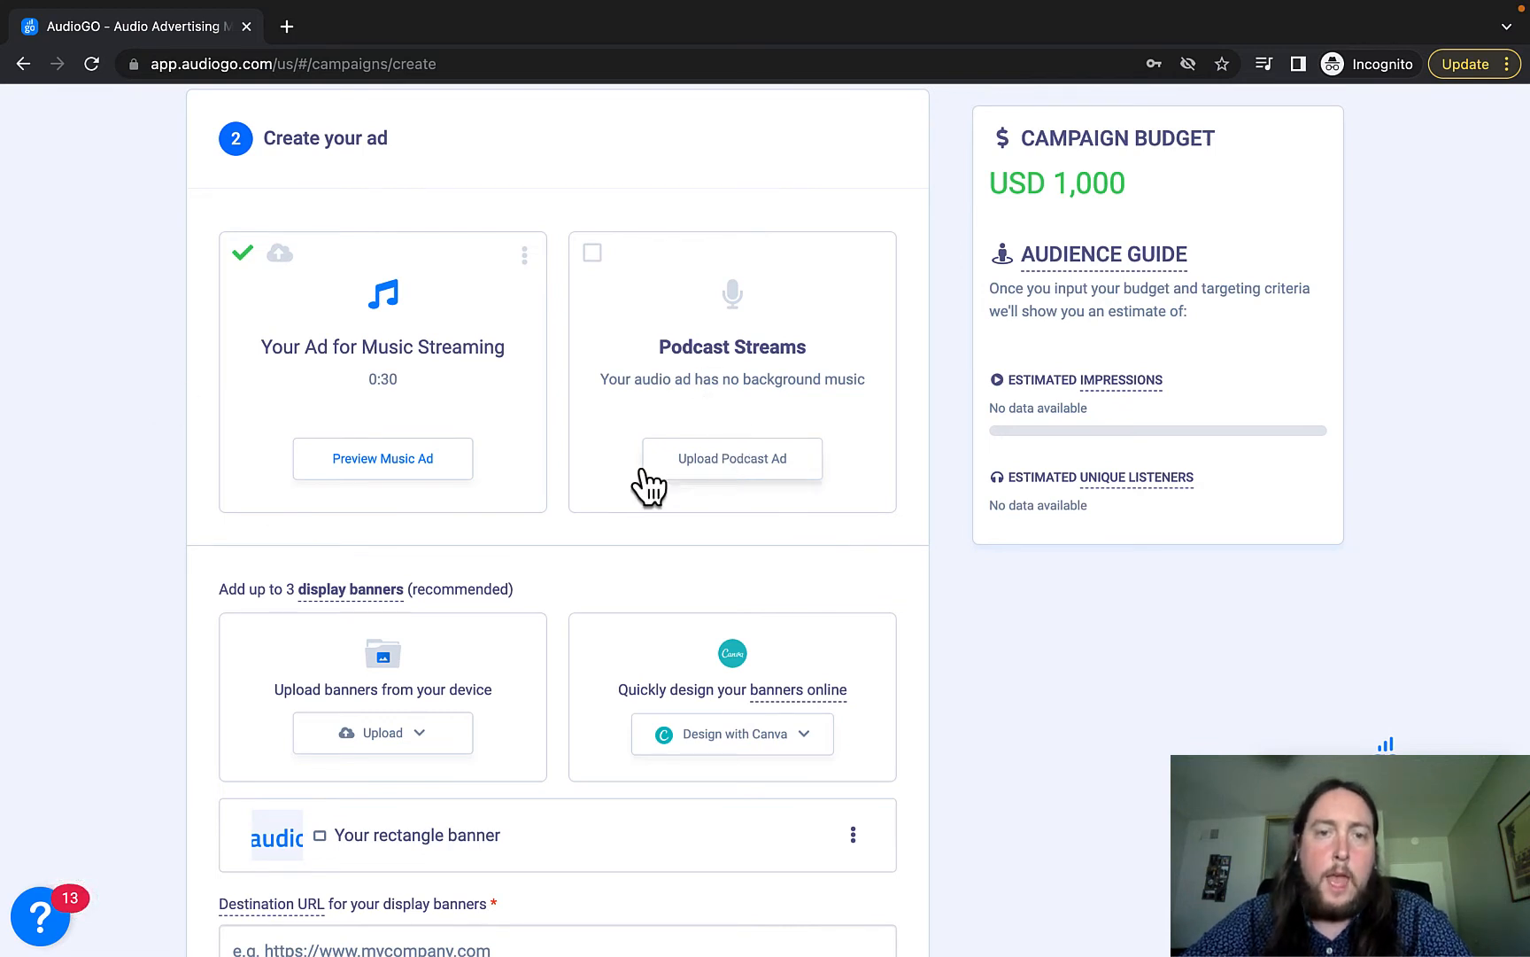
Recheck the banner upload size choices, then dismiss them.
scroll(237, 598, "down", 1)
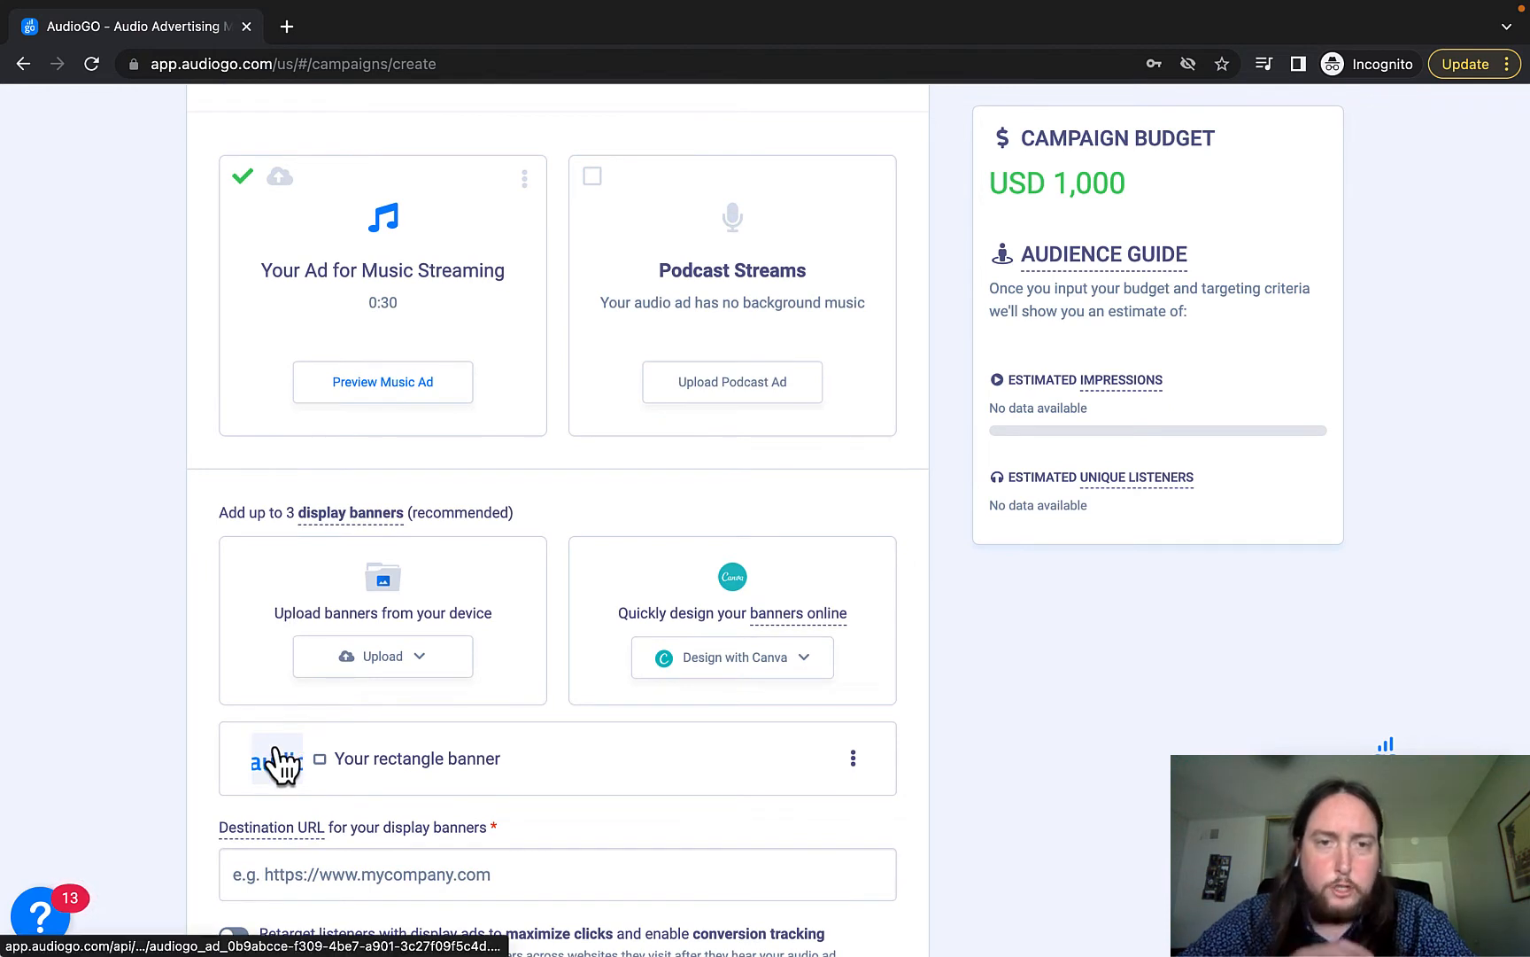
left_click(423, 668)
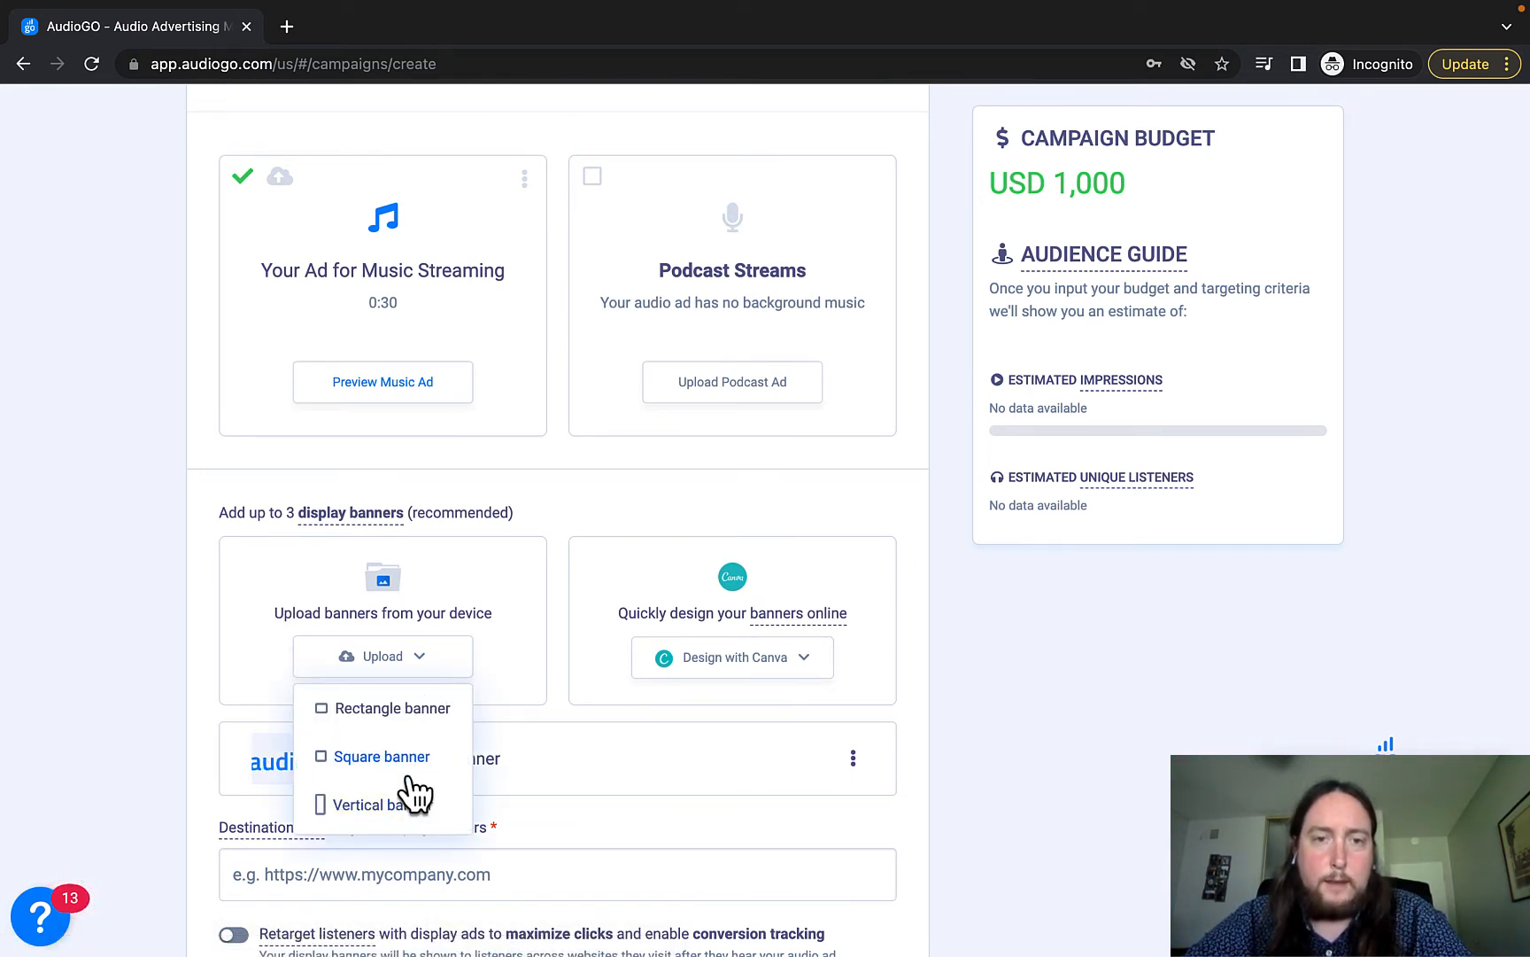
left_click(196, 643)
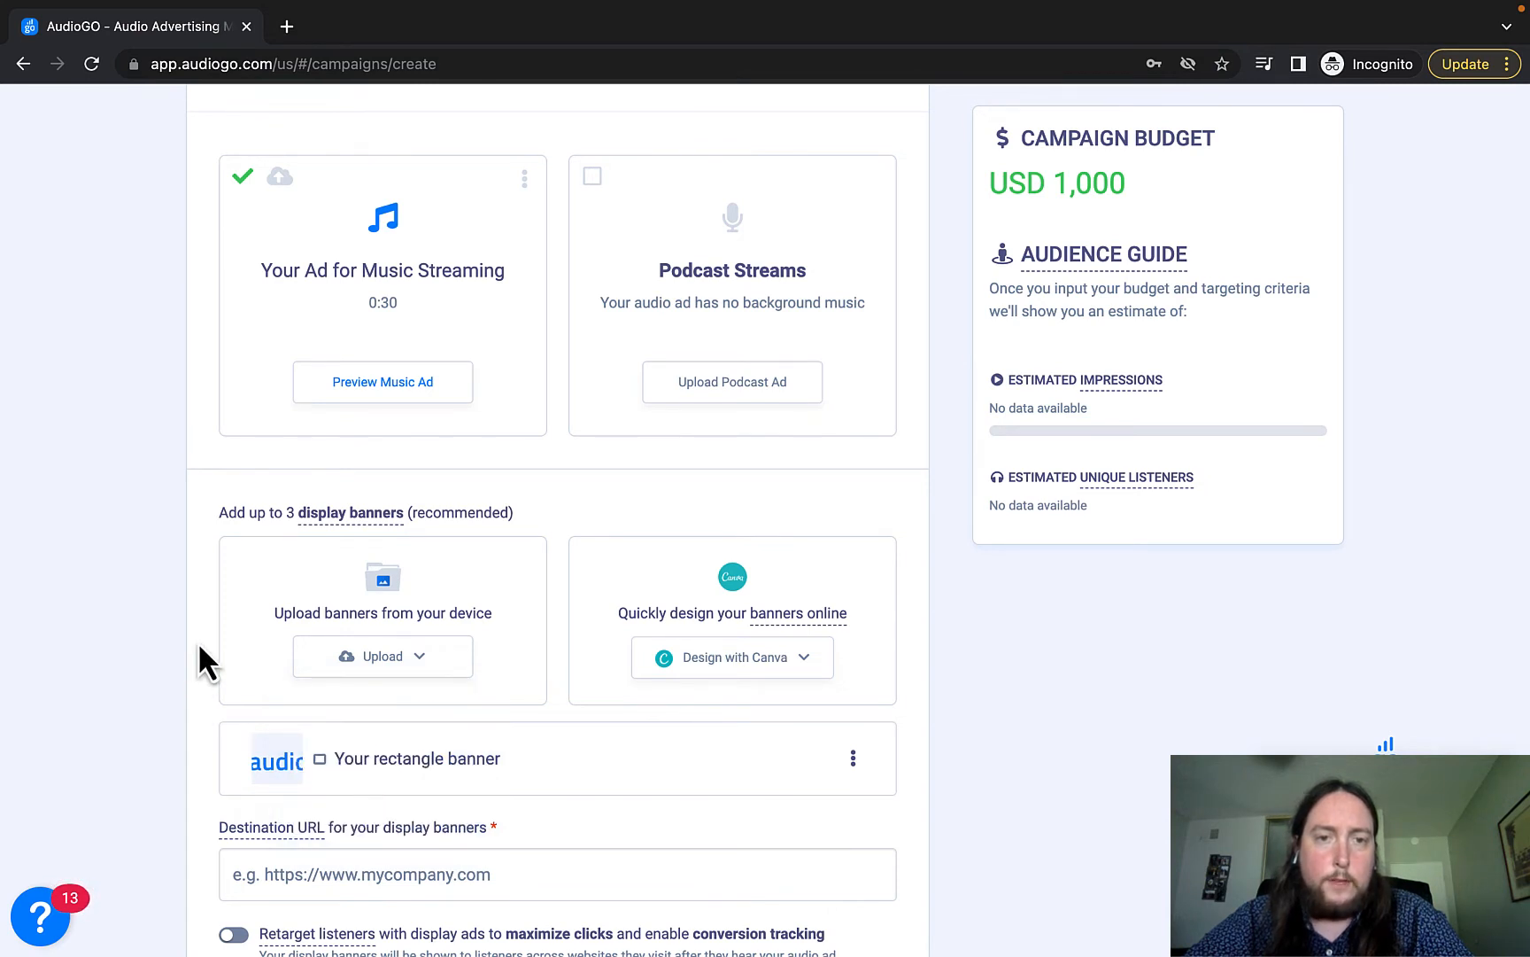
scroll(196, 643, "up", 1)
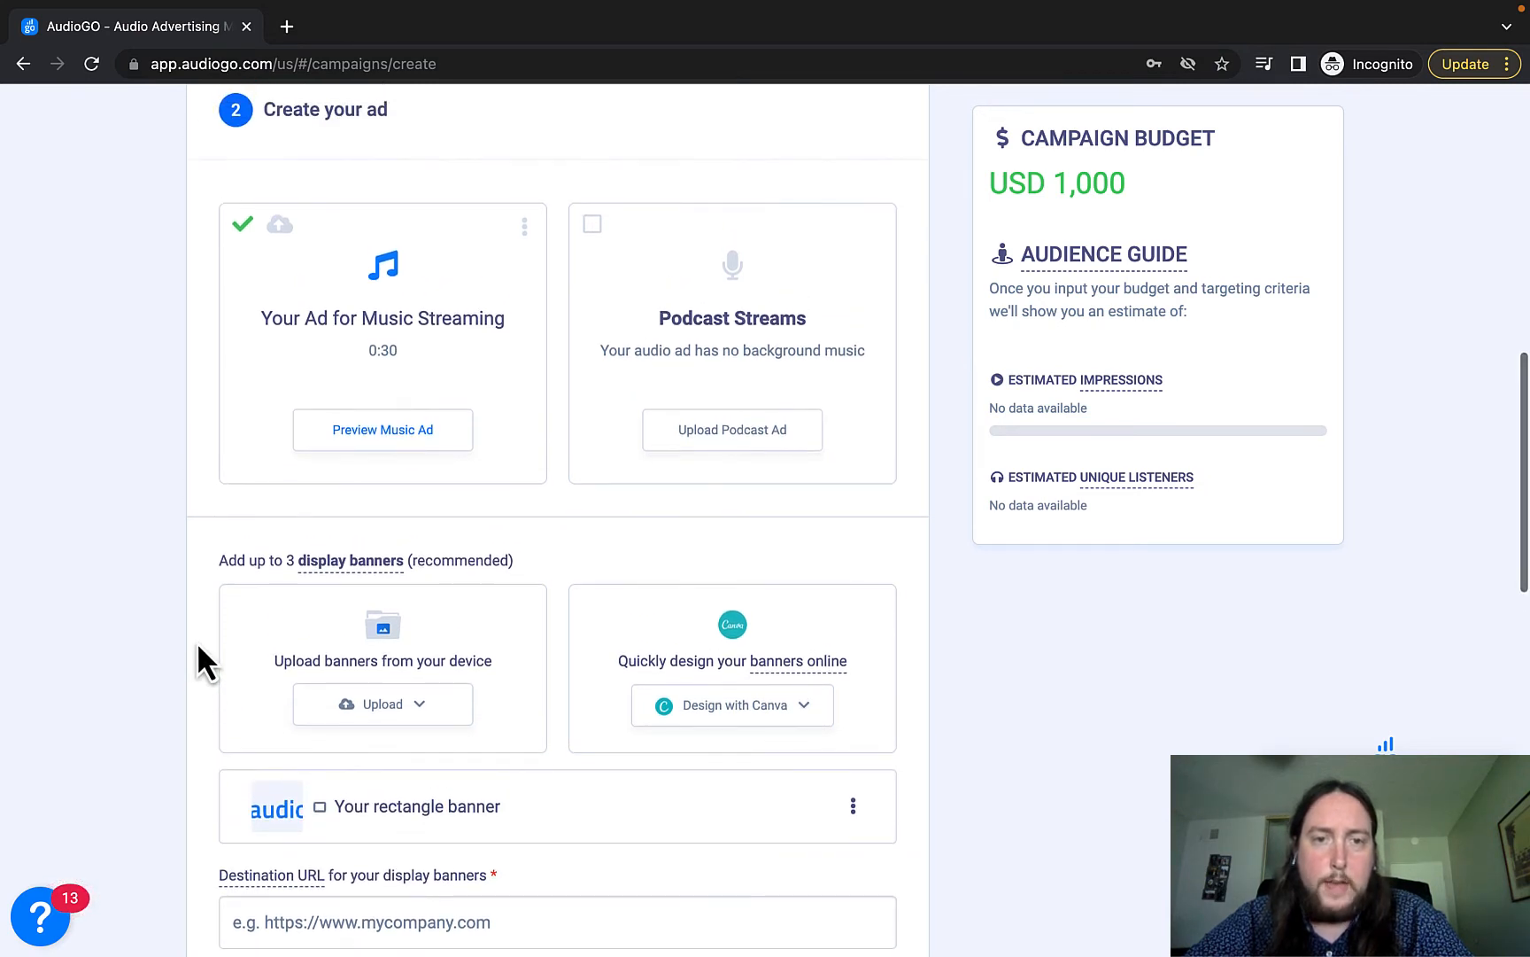
Play the music streaming ad preview, copy its share link, and close the preview.
key("XF86AudioMute")
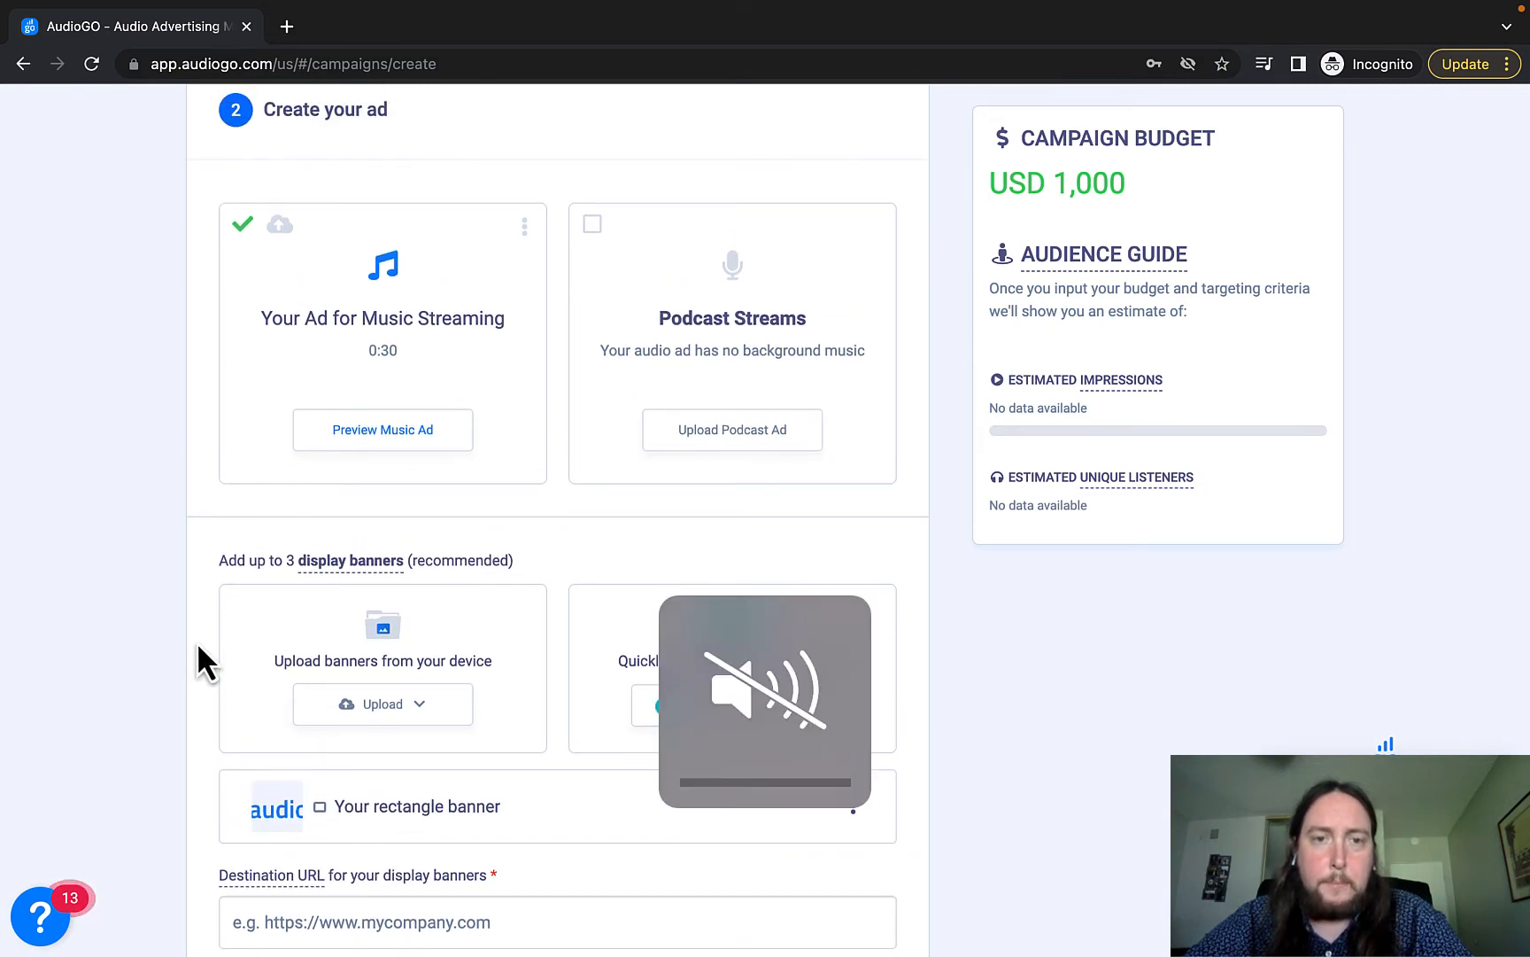
left_click(352, 434)
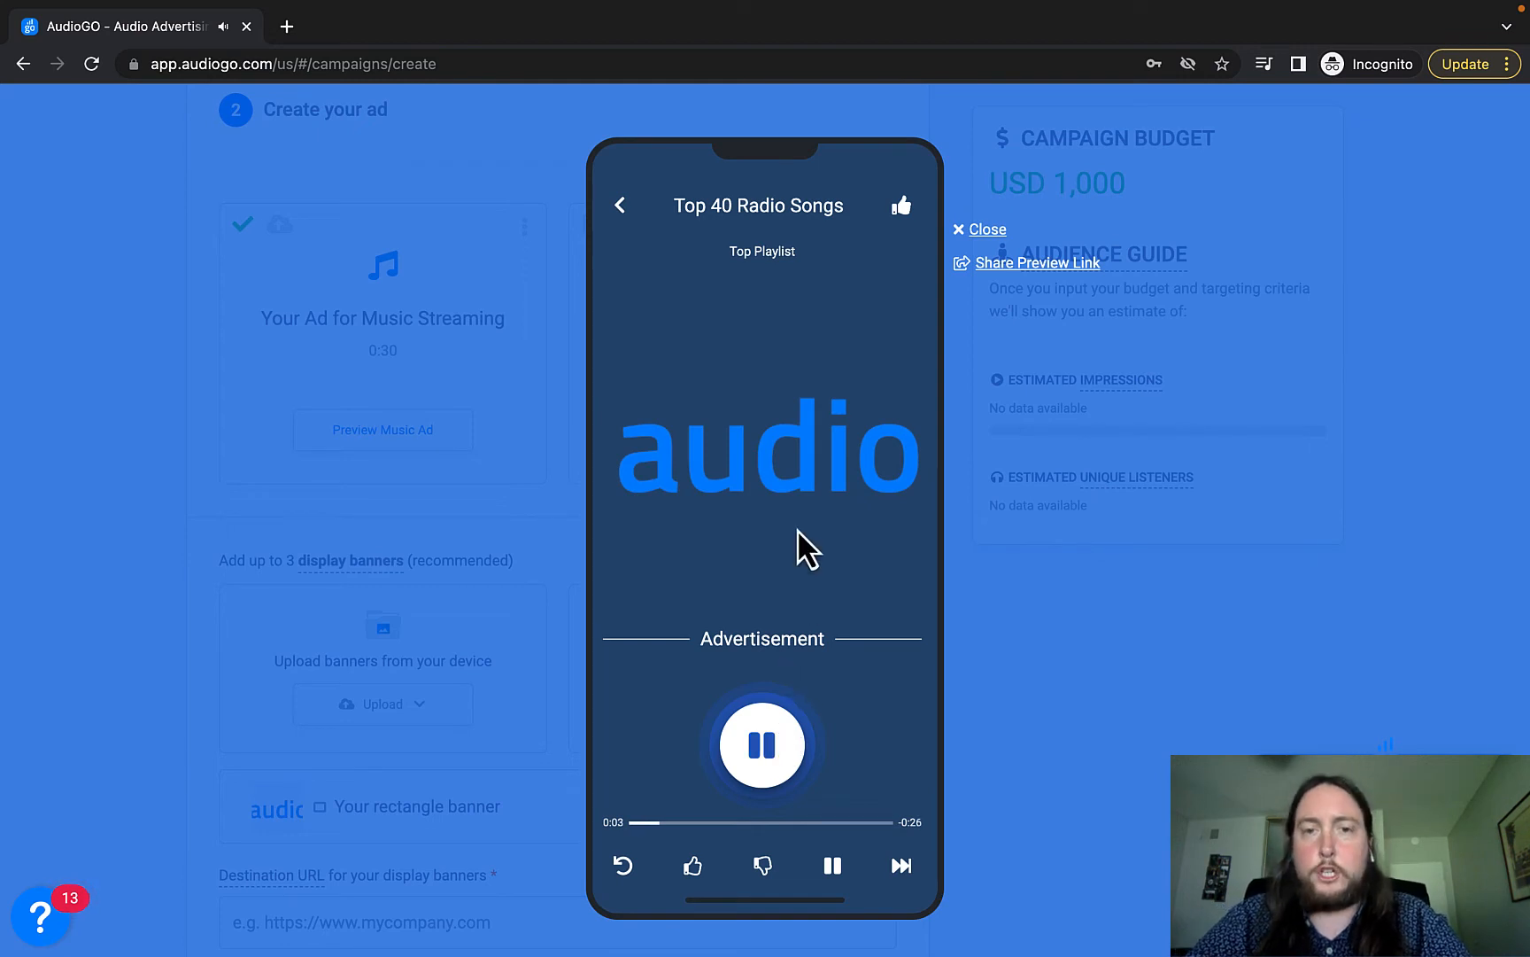
left_click(1001, 264)
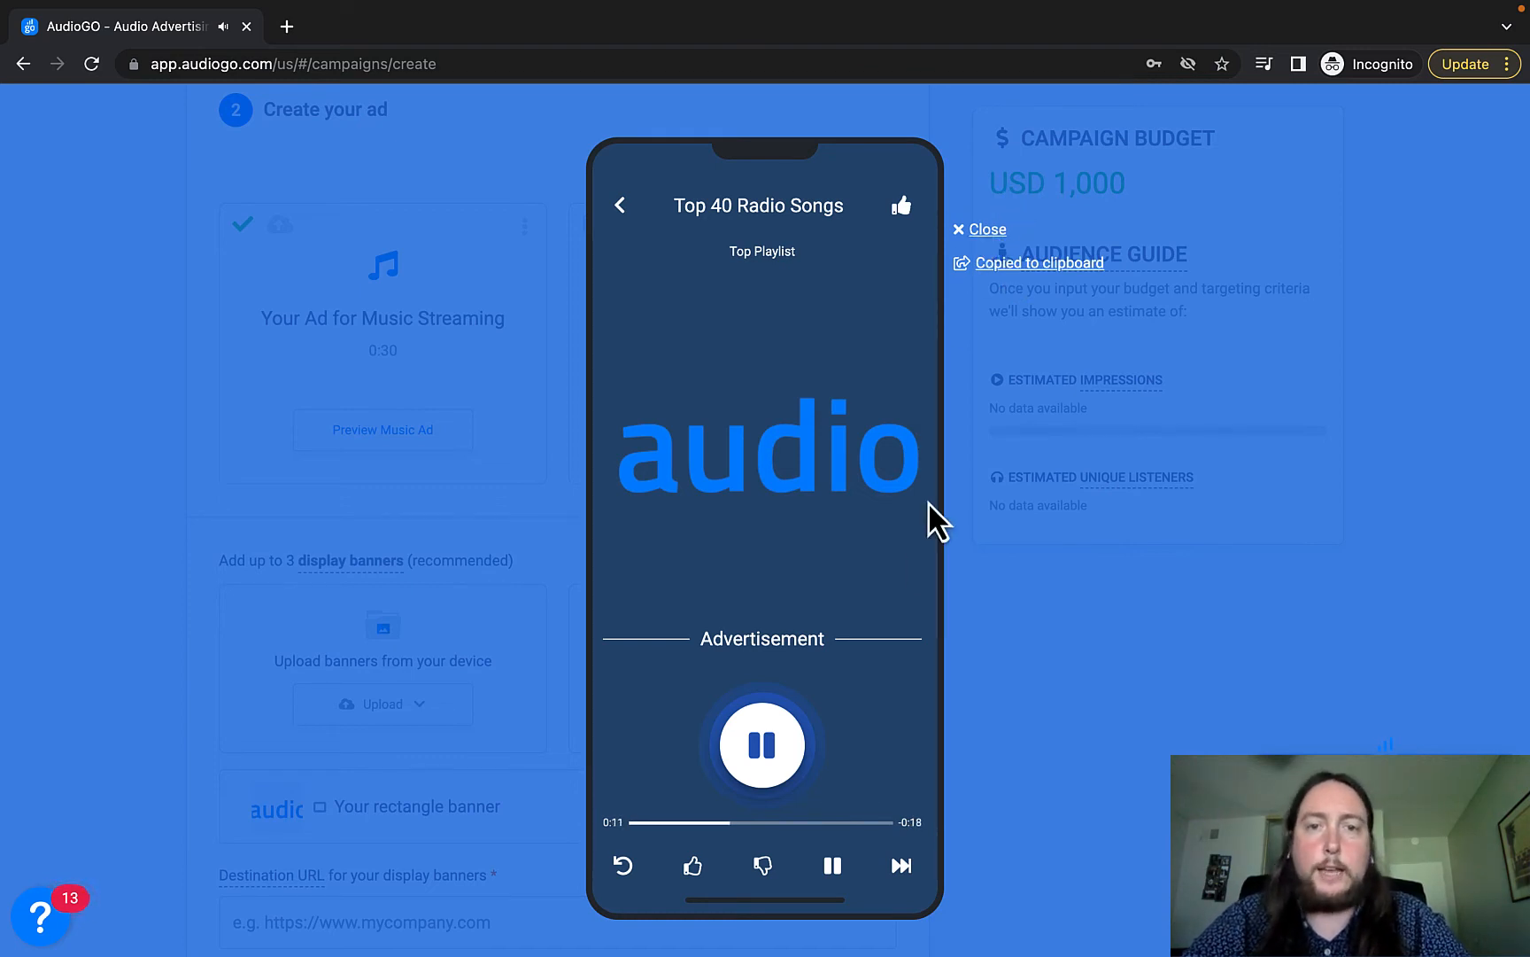
left_click(981, 232)
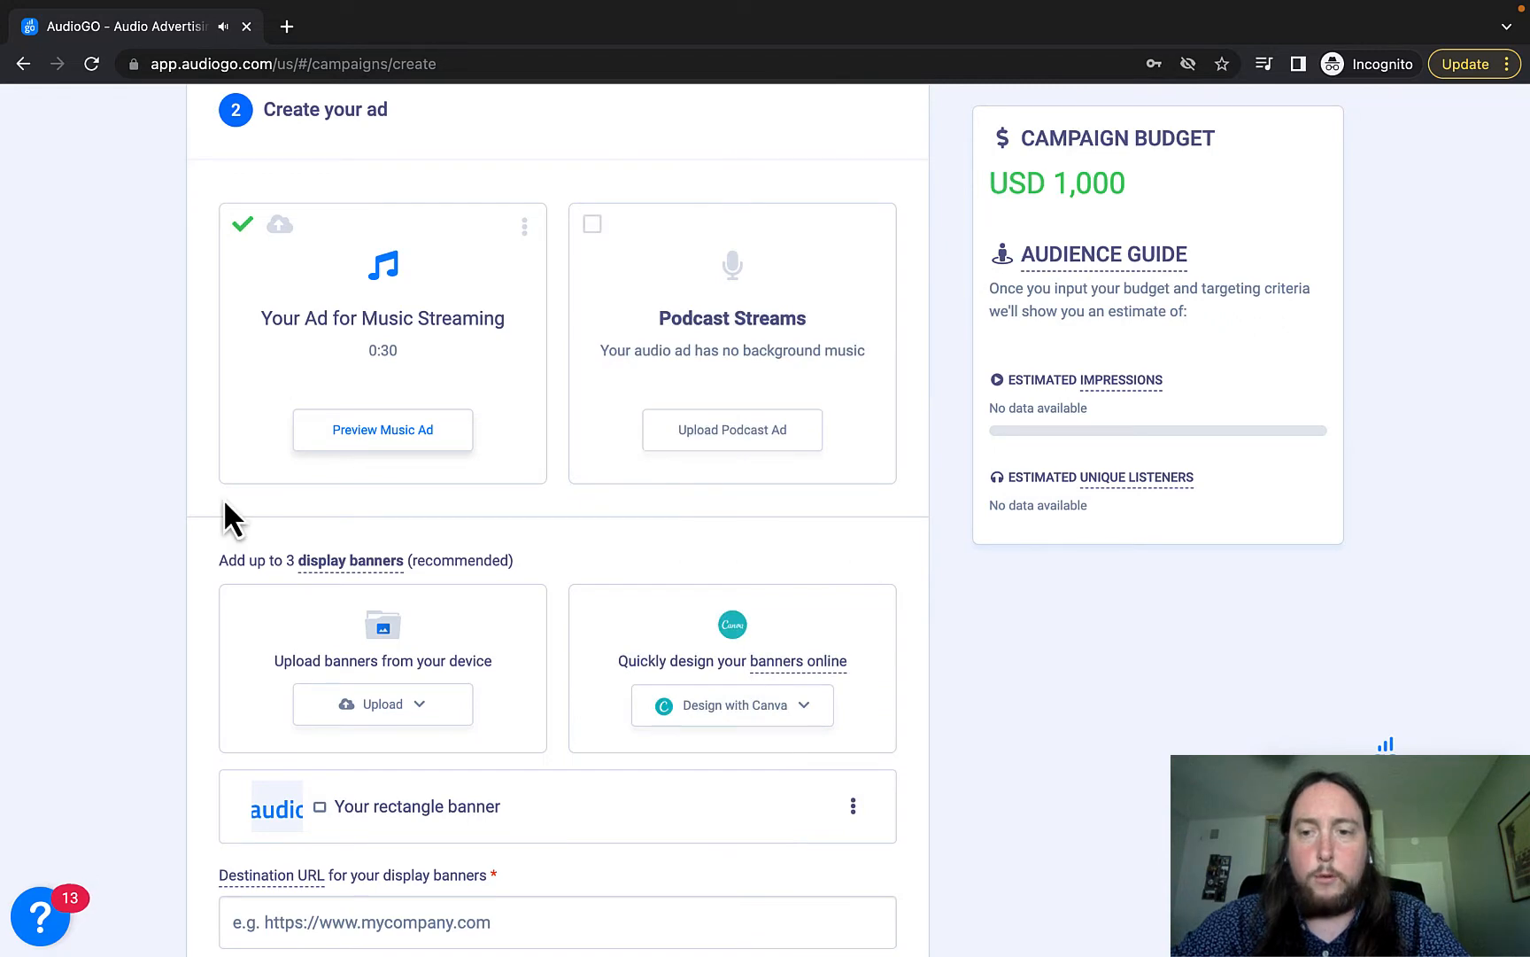
Enable Retarget listeners with display ads, raising the budget to USD 1,200 including USD 200 retargeting.
scroll(163, 539, "down", 2)
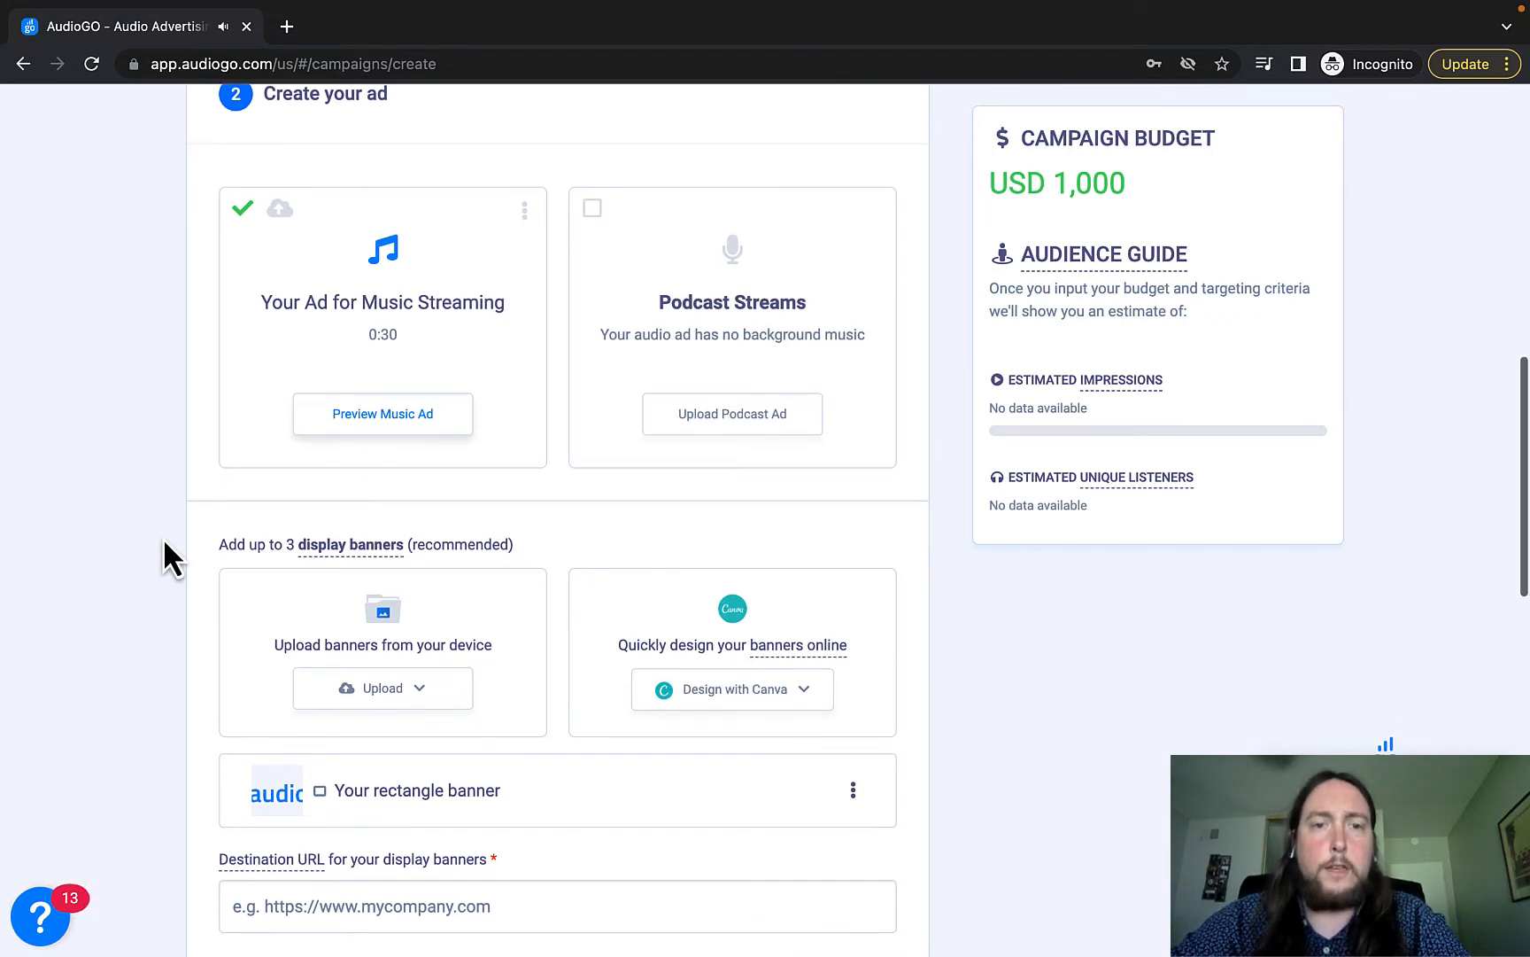
scroll(231, 493, "down", 3)
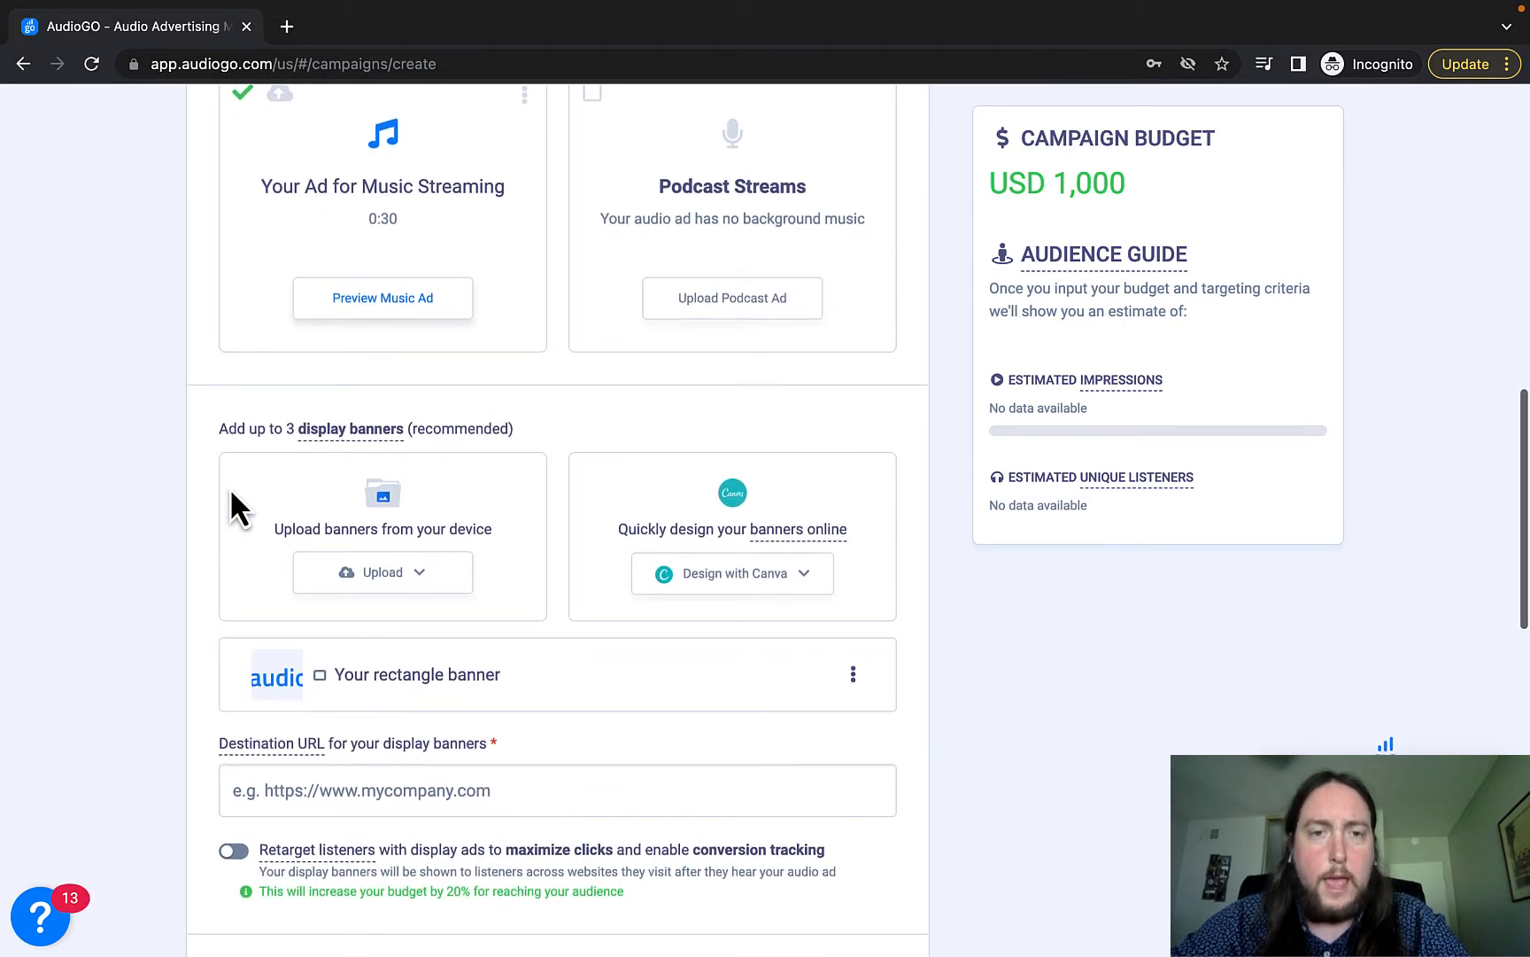
scroll(231, 493, "down", 2)
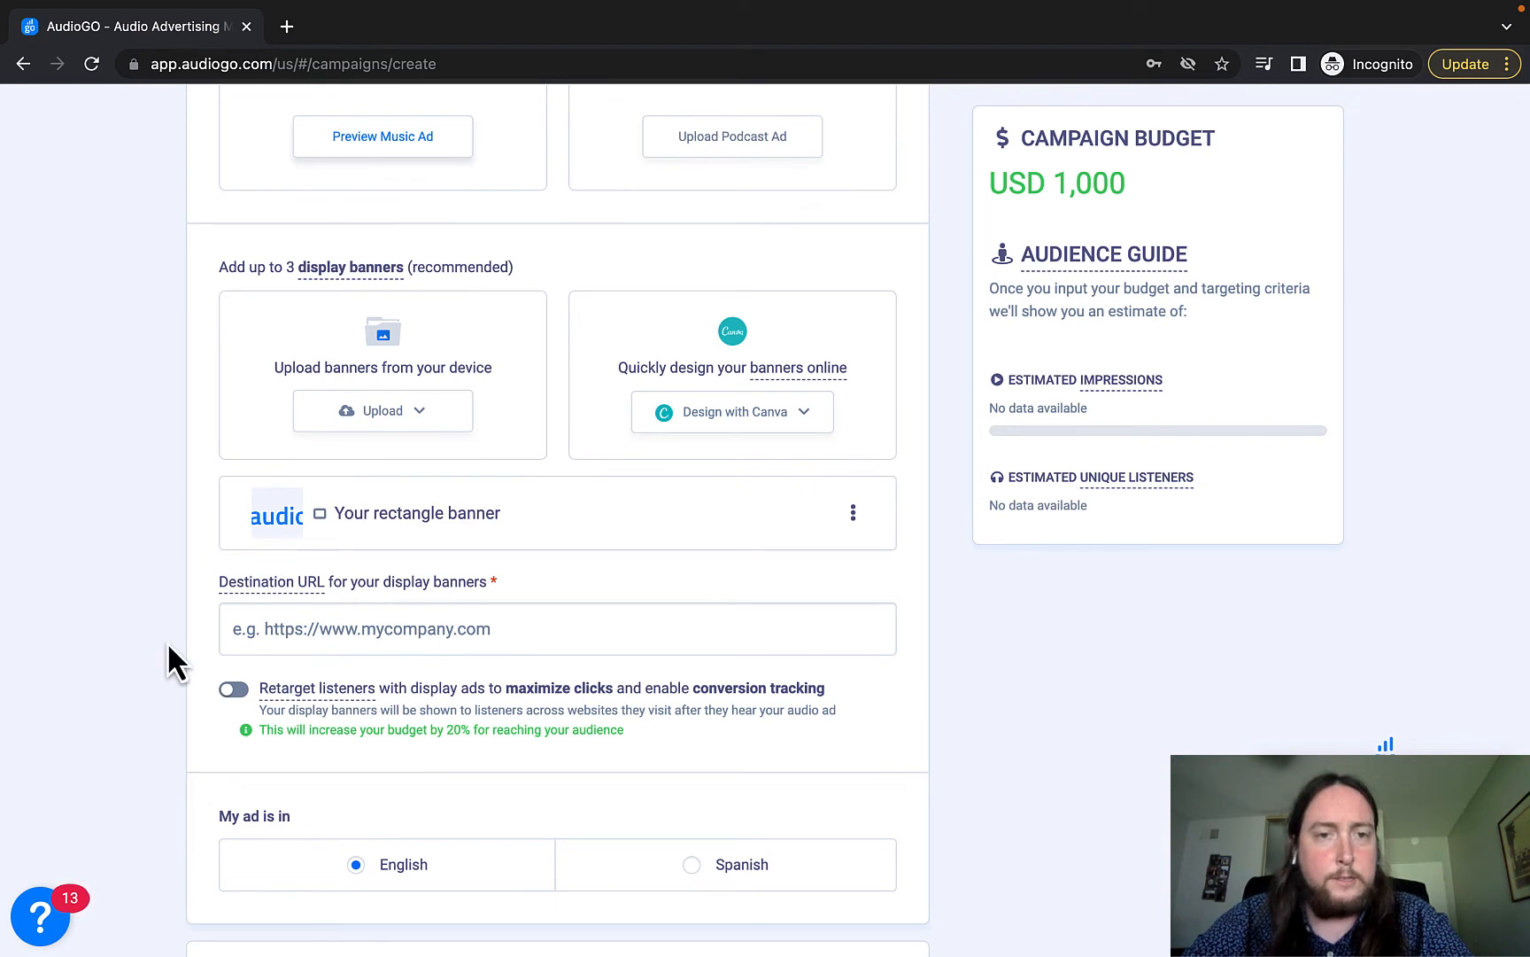
scroll(175, 660, "down", 2)
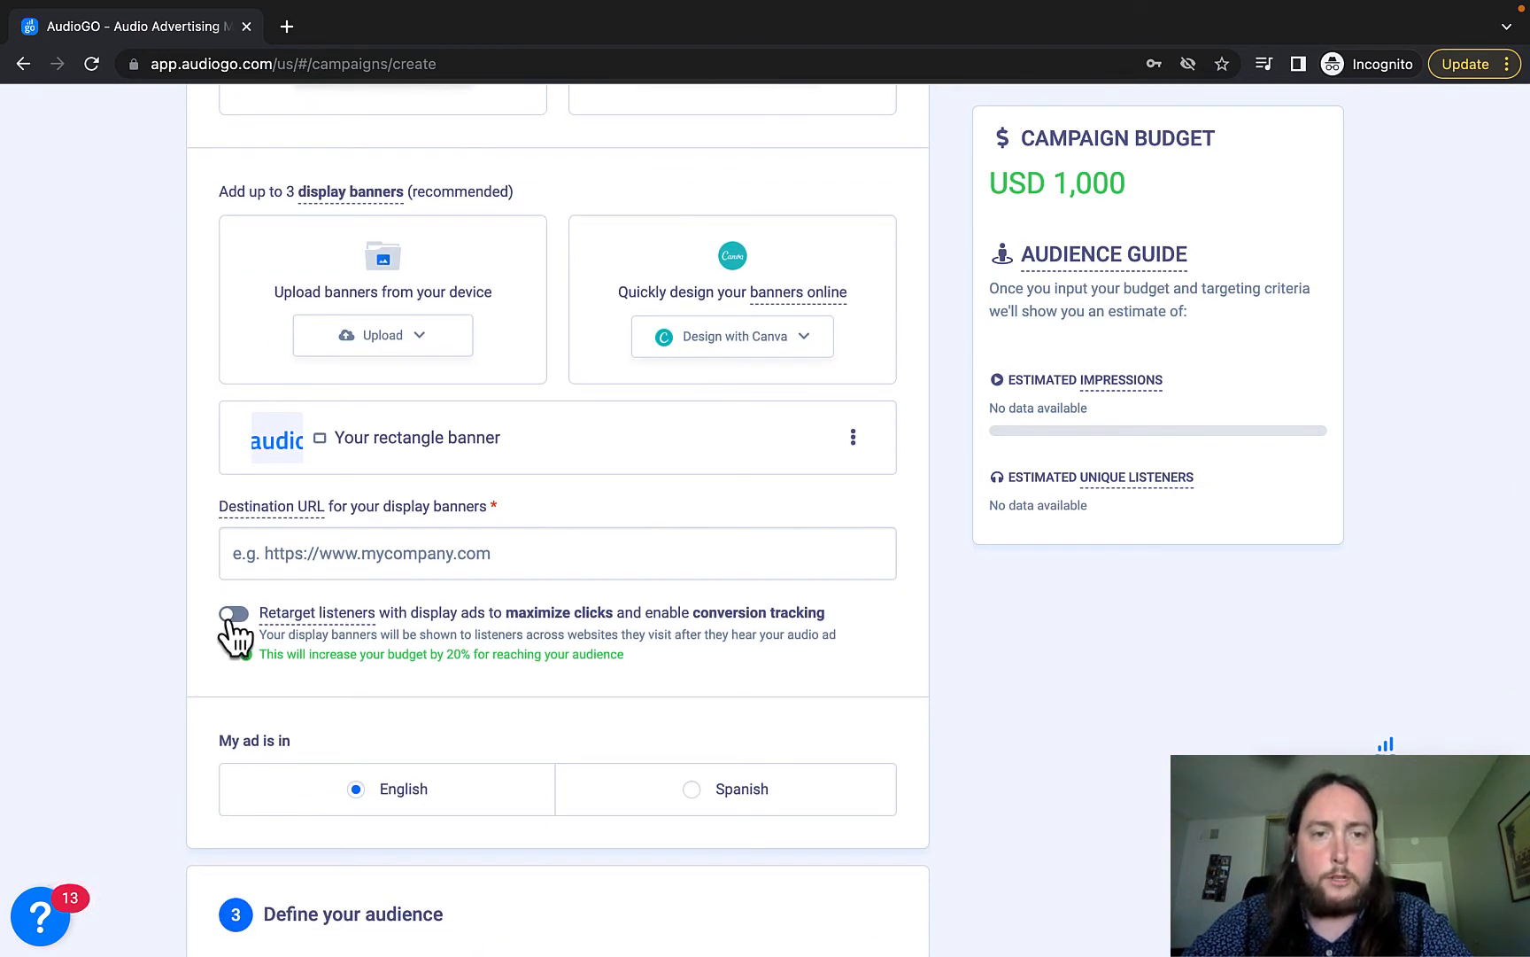
left_click(232, 620)
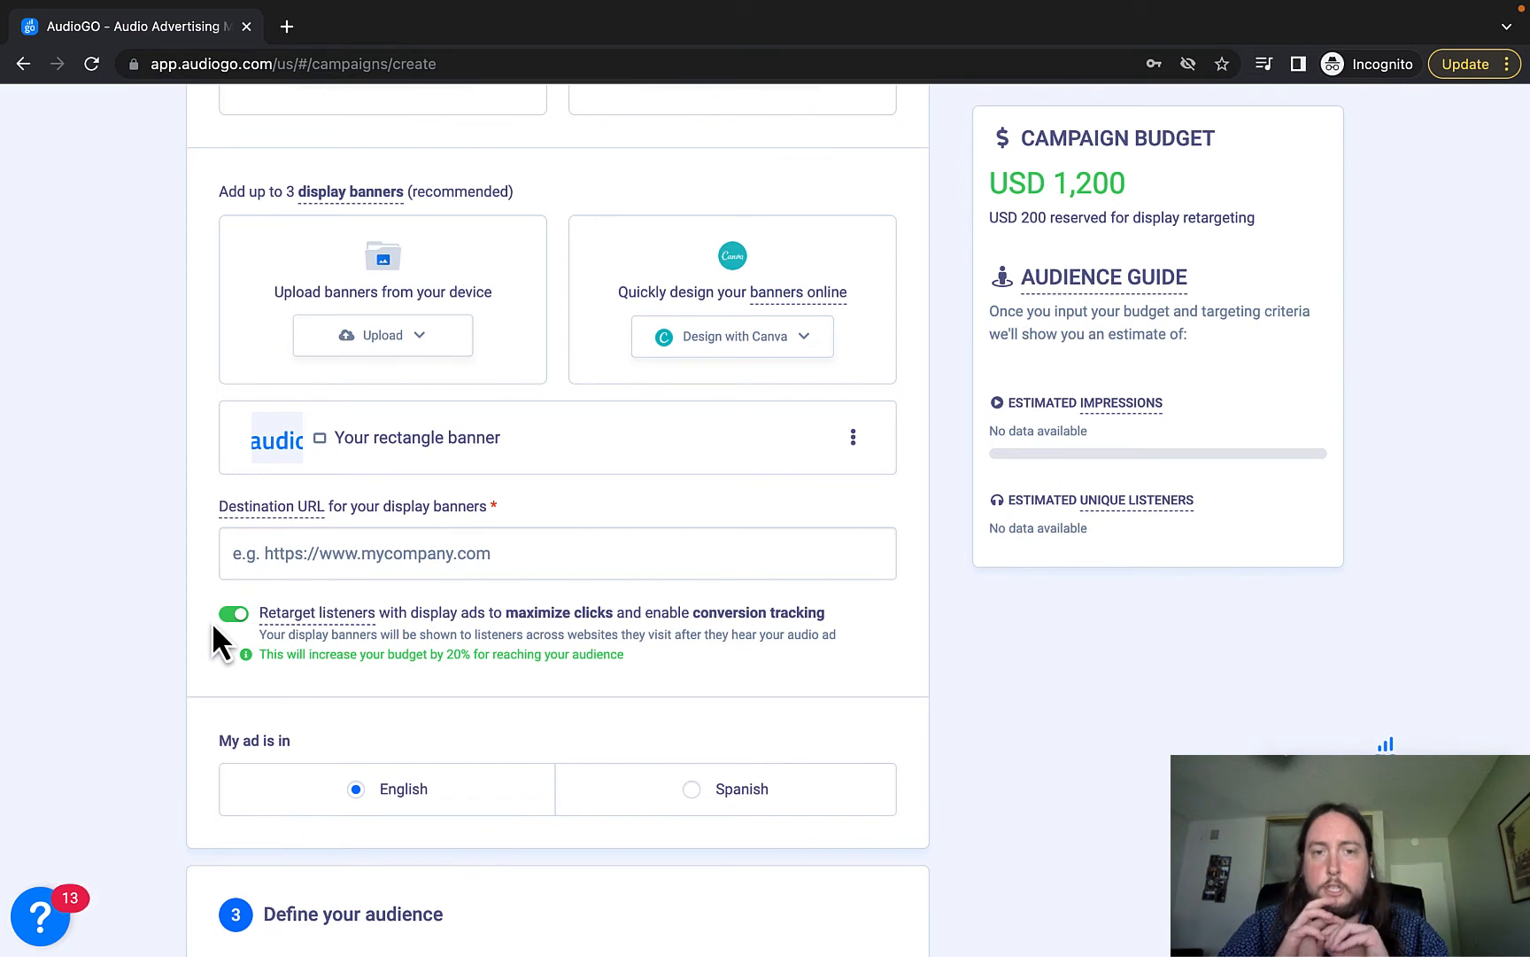
scroll(213, 626, "up", 1)
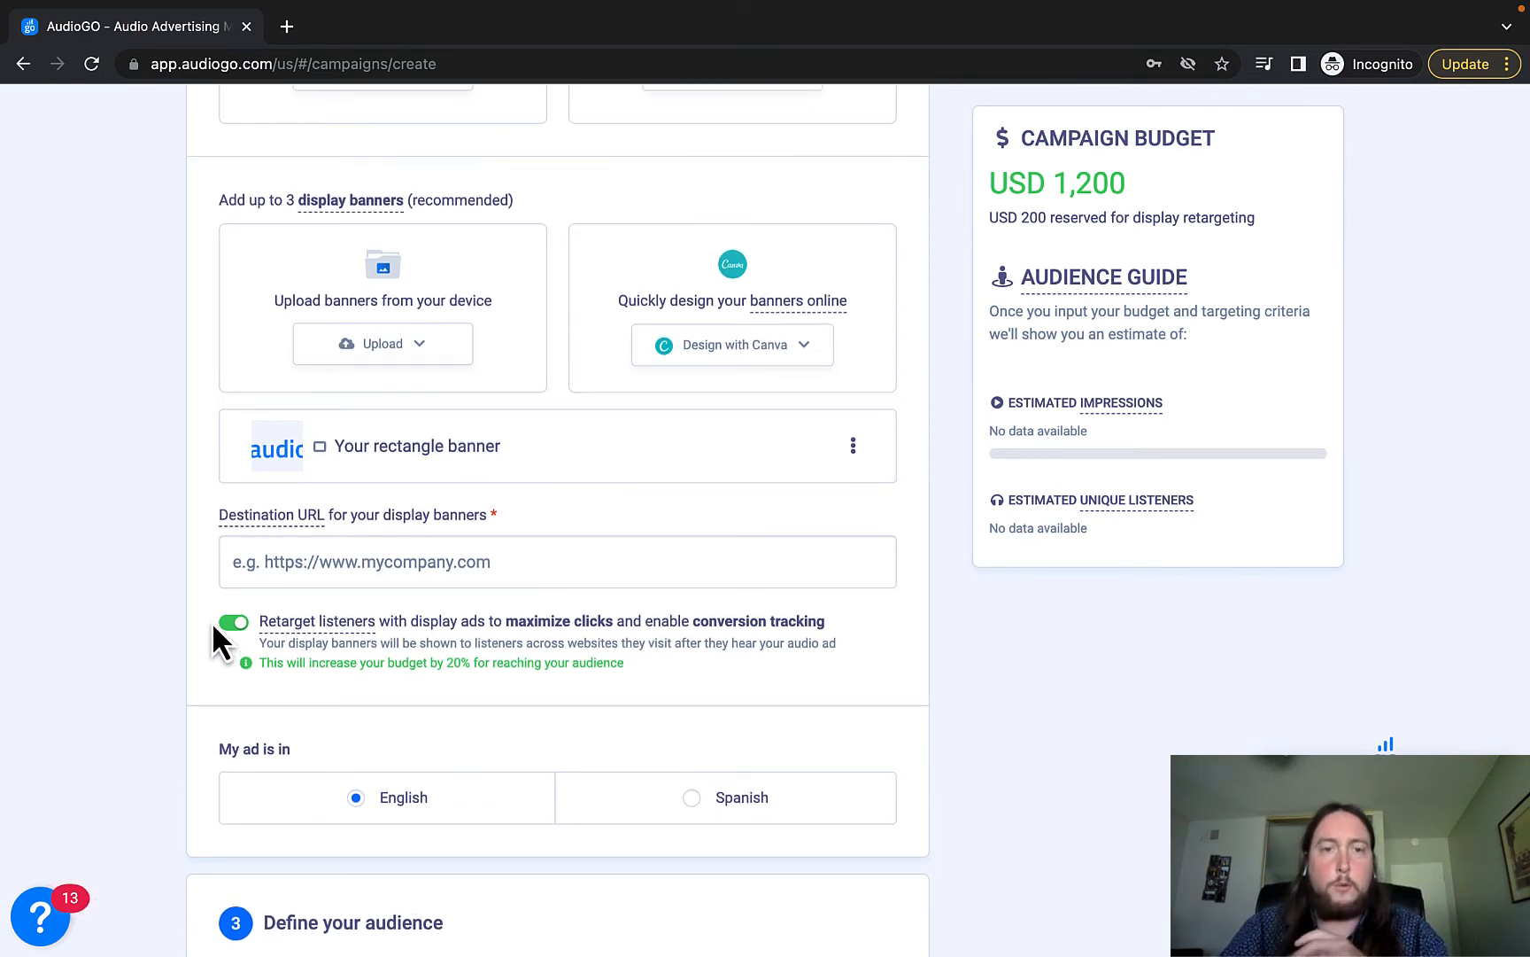
scroll(211, 621, "up", 2)
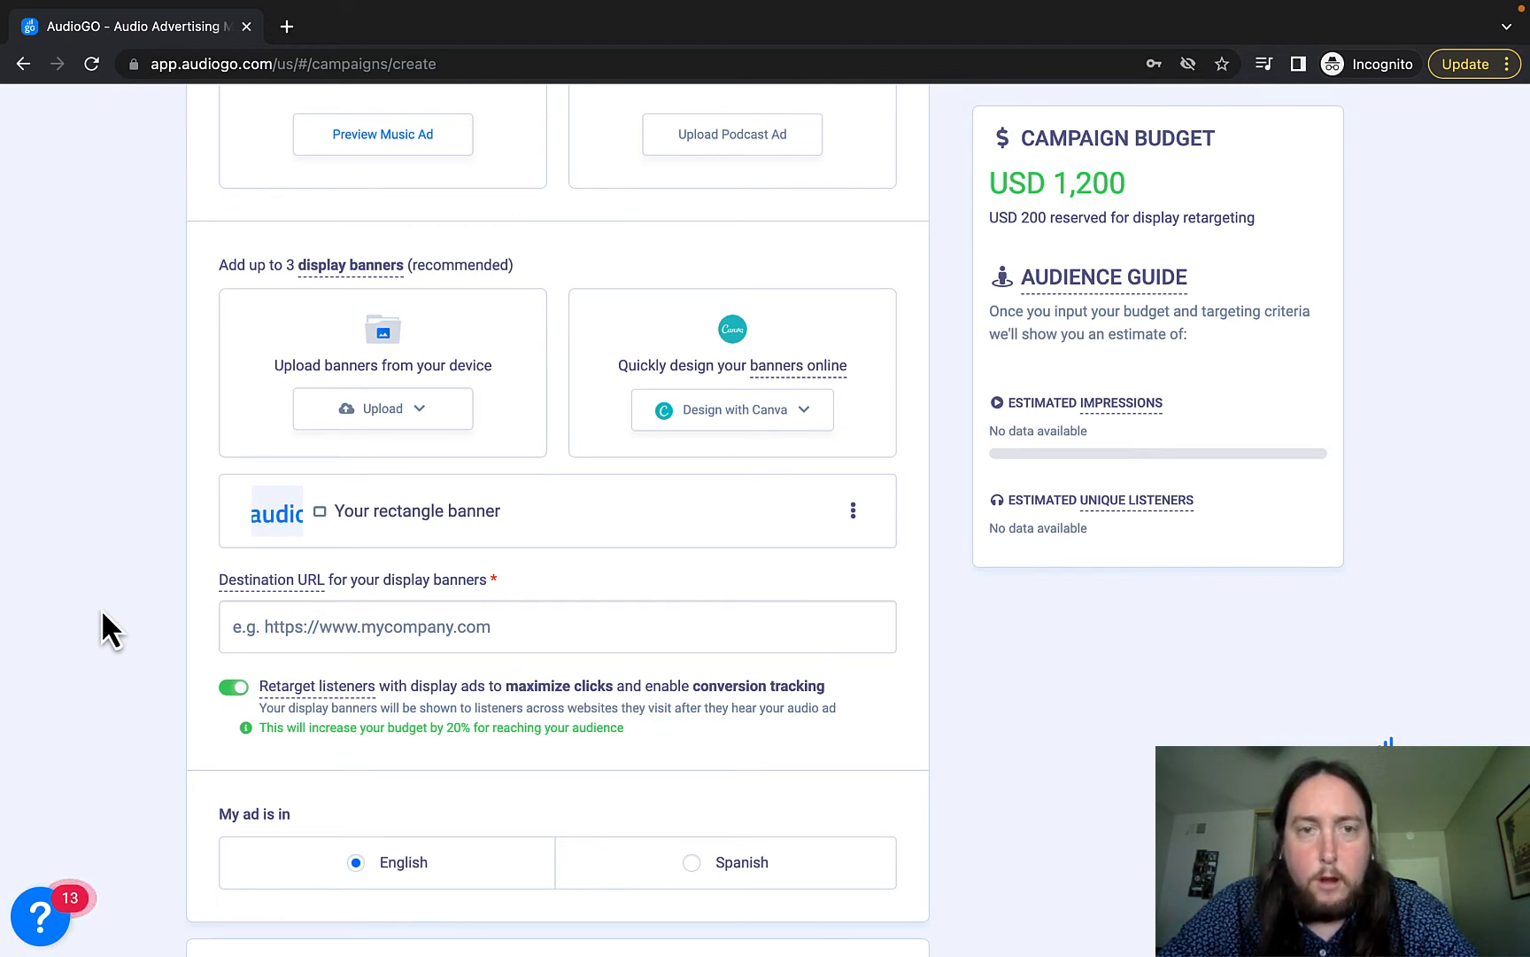
scroll(100, 608, "down", 2)
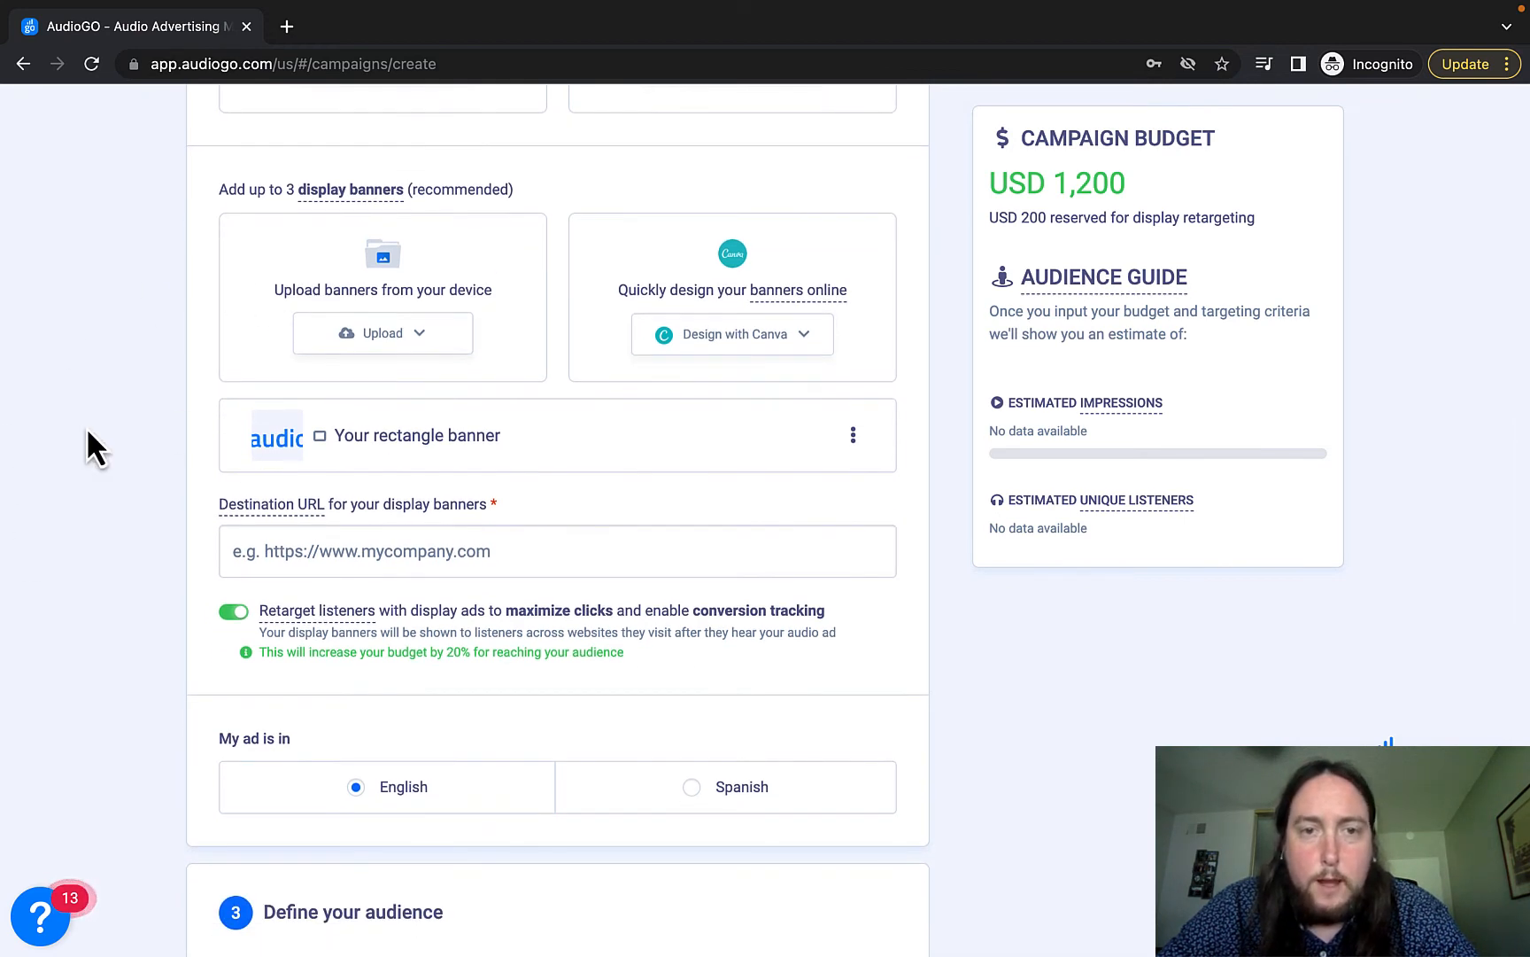
scroll(86, 427, "down", 5)
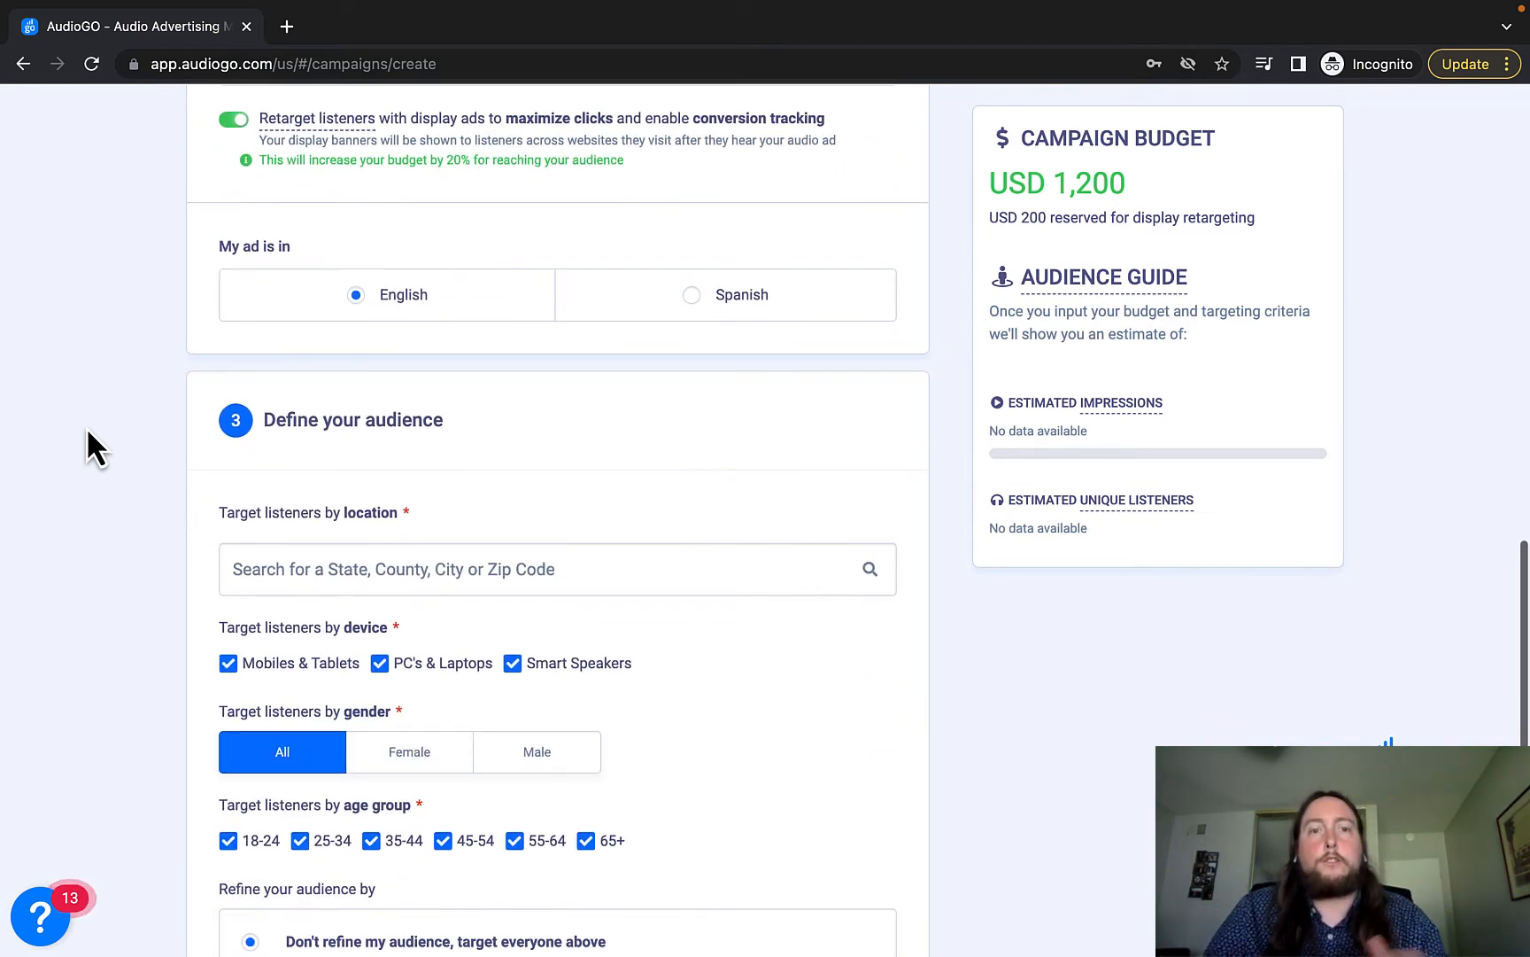
Add Los Angeles, California as the target city, after trying 'united states' and '94118'.
scroll(86, 427, "down", 3)
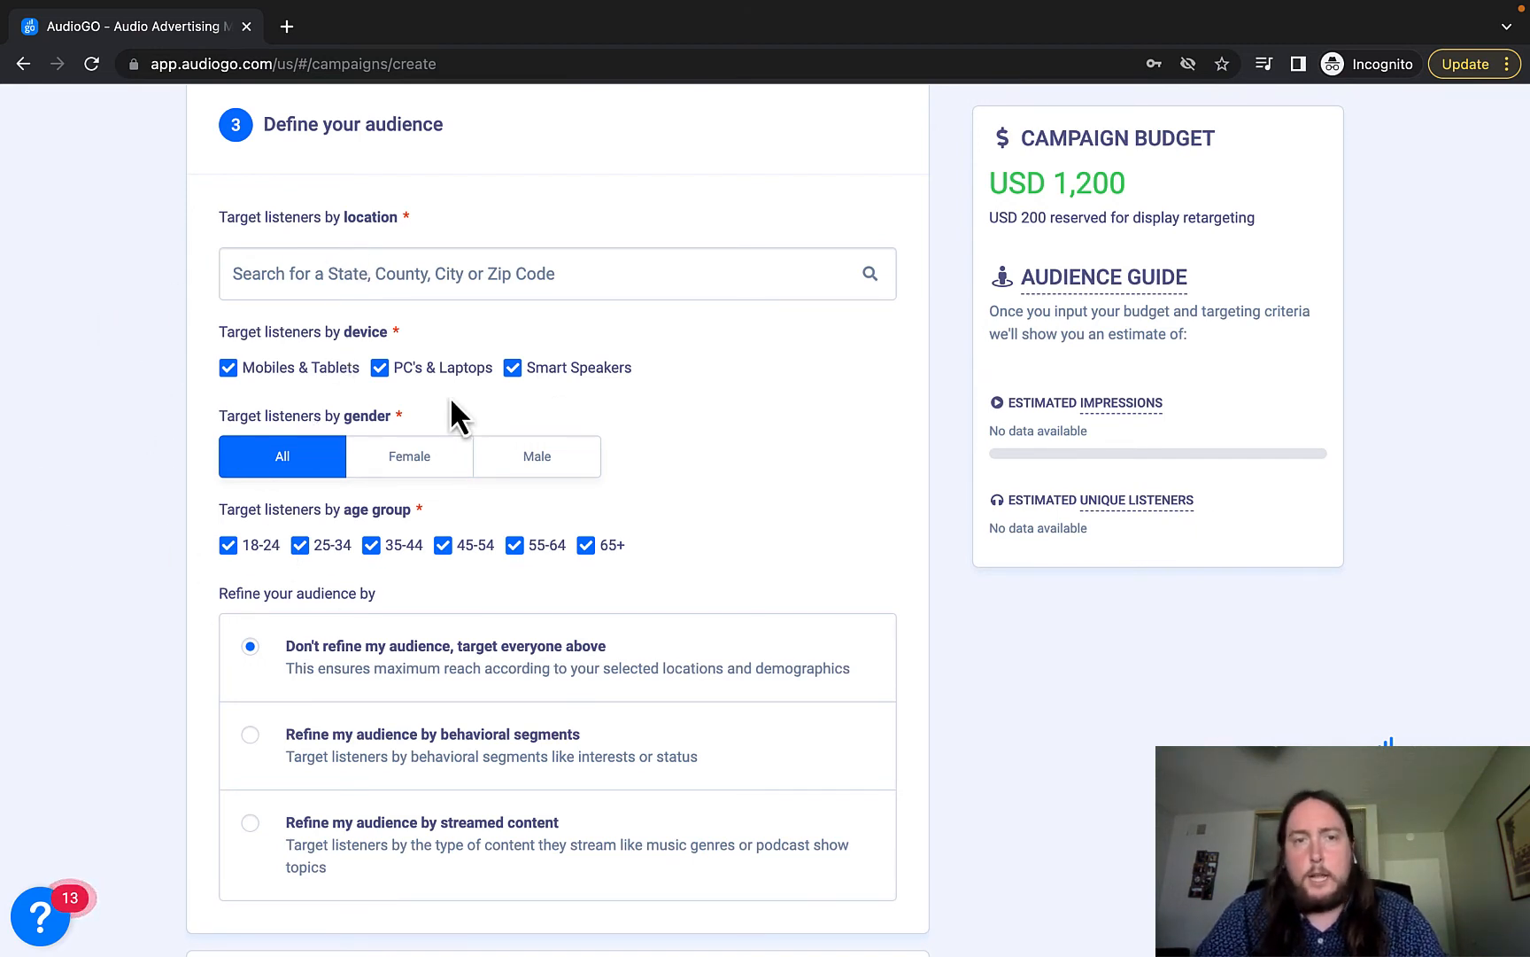
left_click(363, 279)
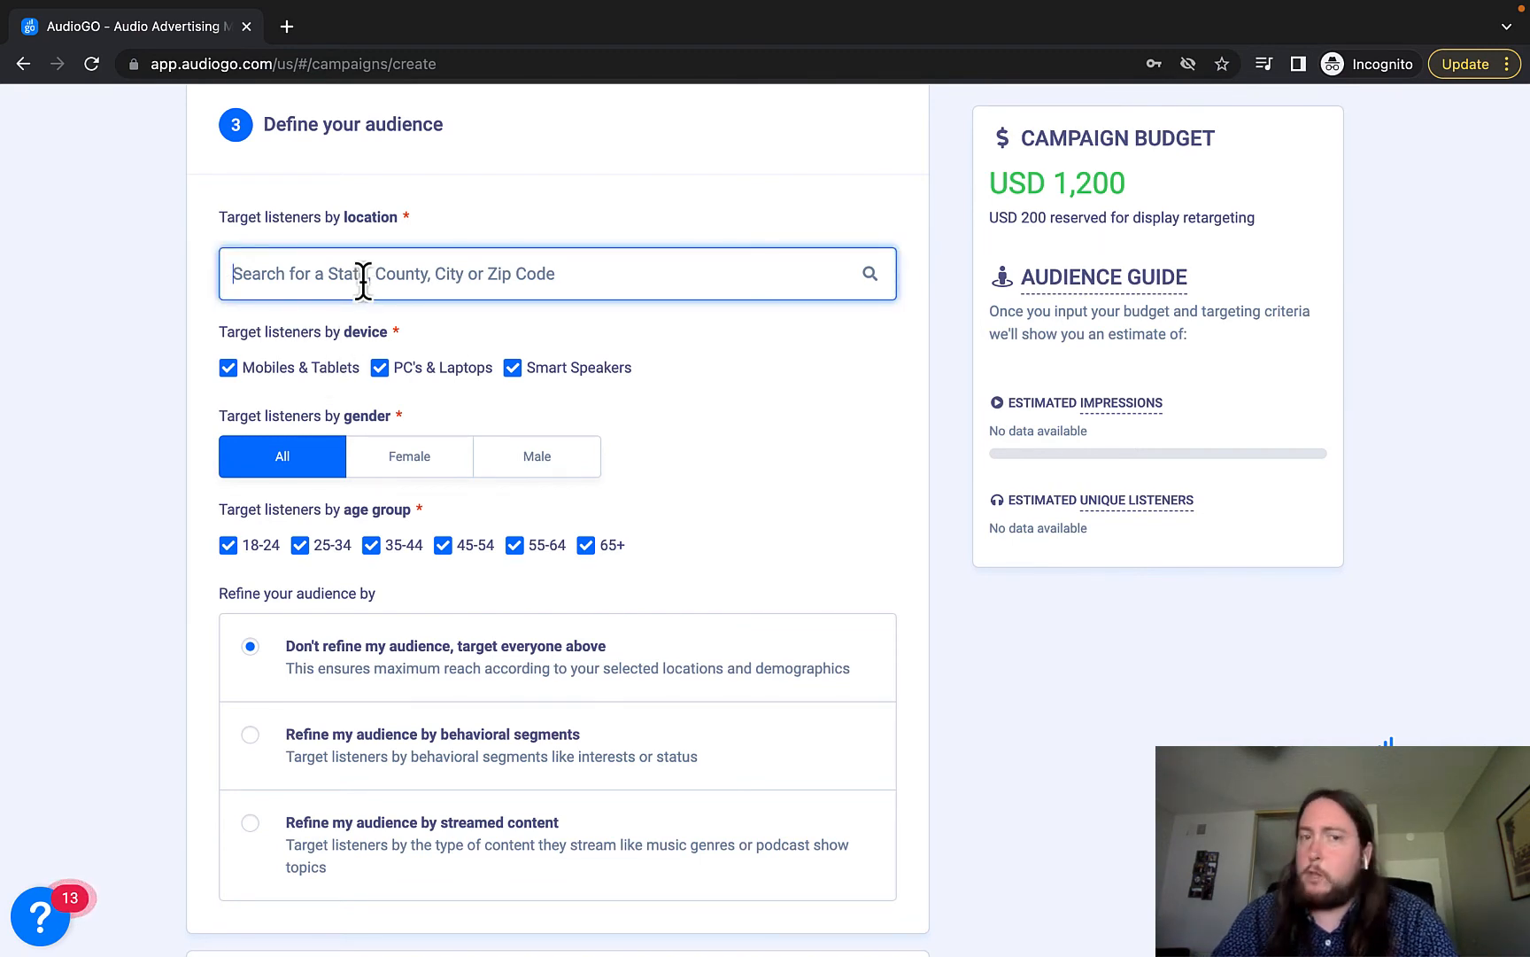
type("united s")
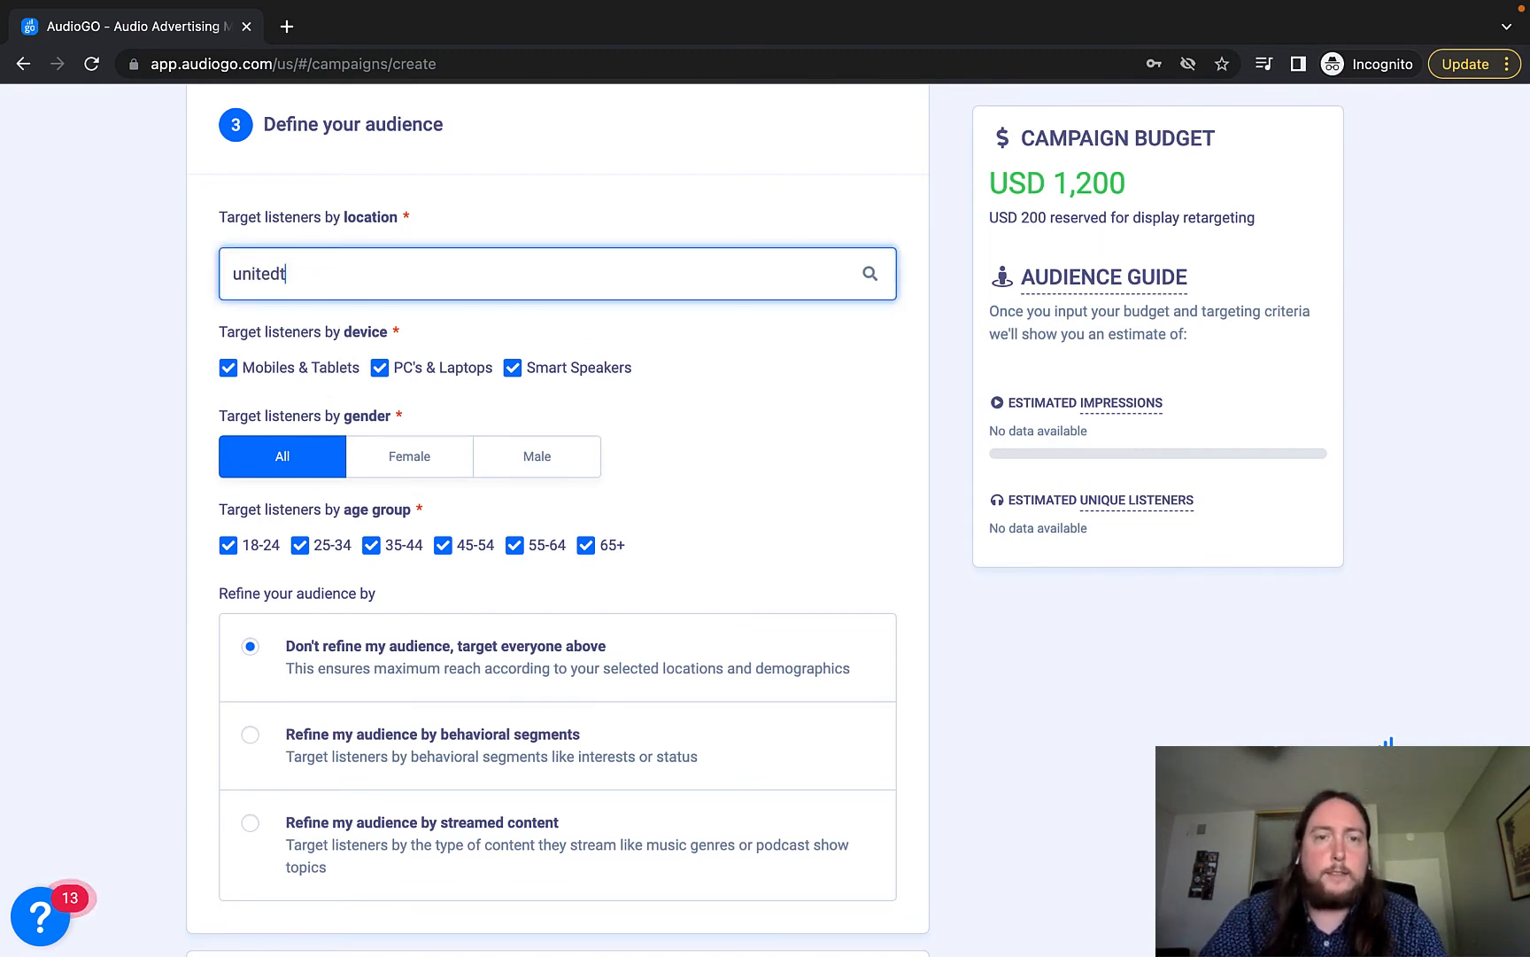
type("tates")
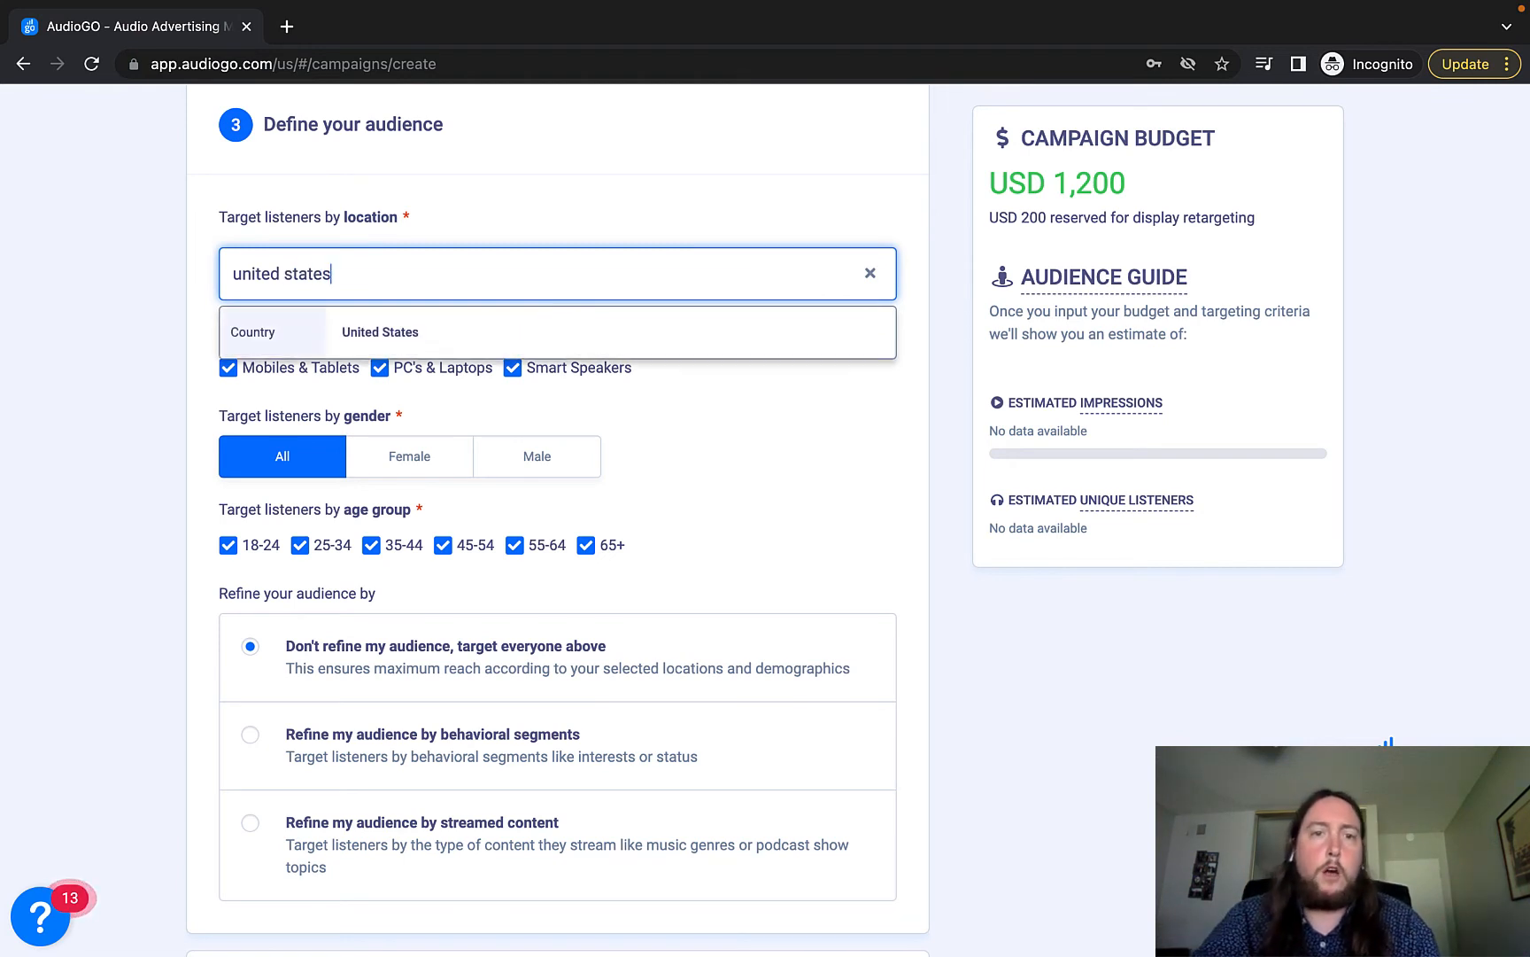
key("BackSpace")
key("BackSpace")
key("BackSpace")
key("BackSpace")
key("BackSpace")
key("BackSpace")
key("BackSpace")
key("BackSpace")
key("BackSpace")
key("BackSpace")
key("BackSpace")
key("BackSpace")
key("BackSpace")
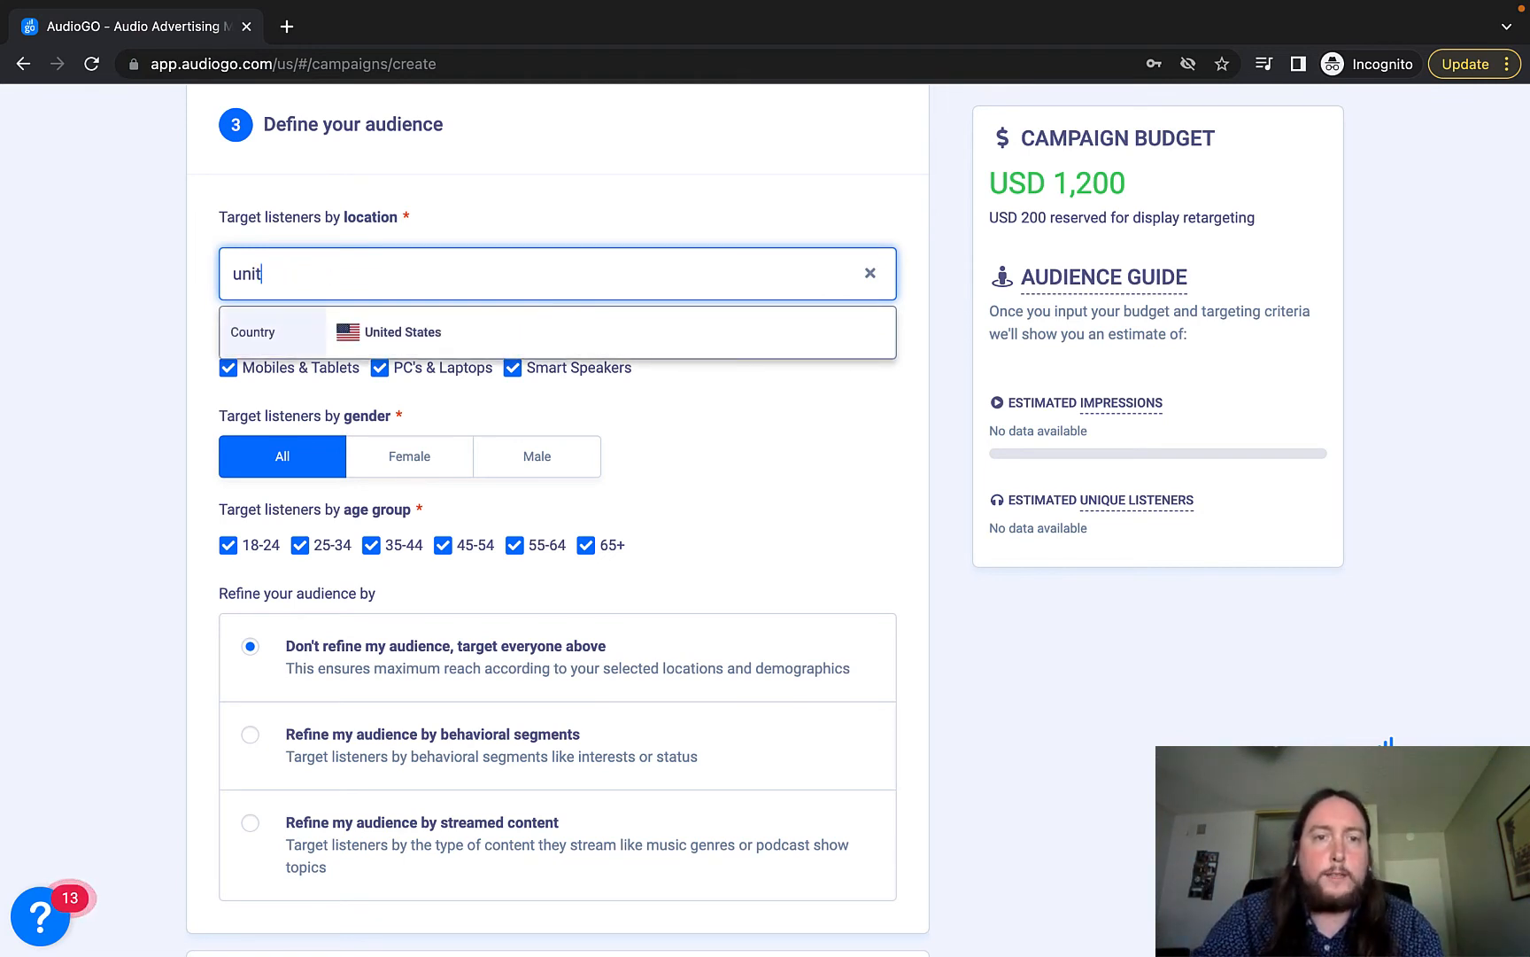
type("94118")
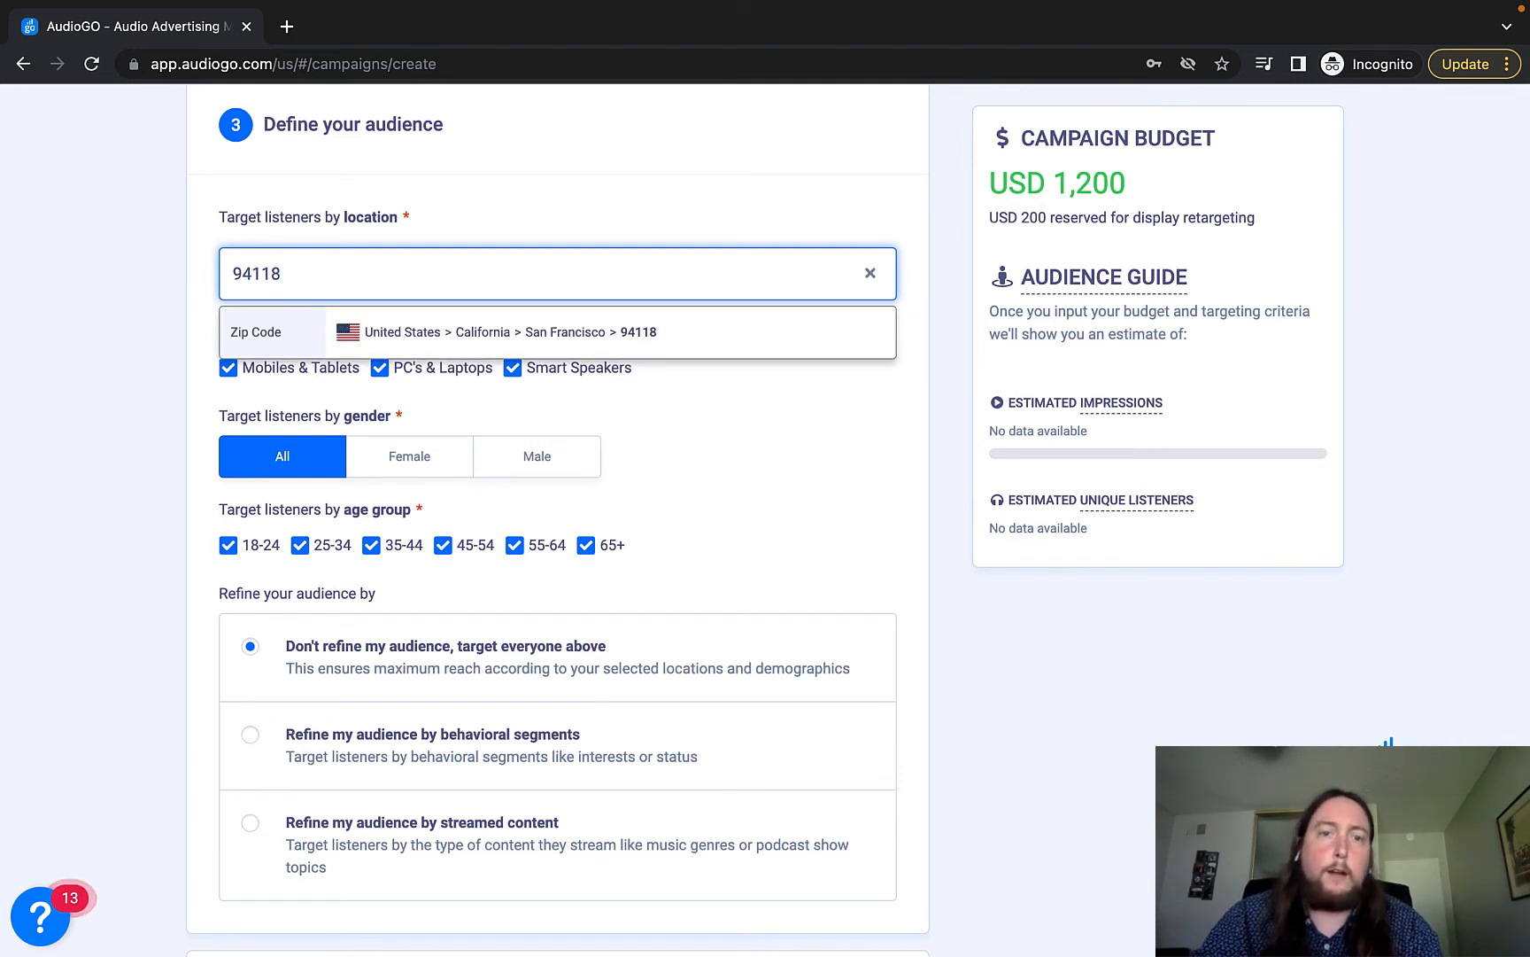
key("BackSpace")
key("BackSpace")
key("BackSpace")
key("BackSpace")
key("BackSpace")
type("L")
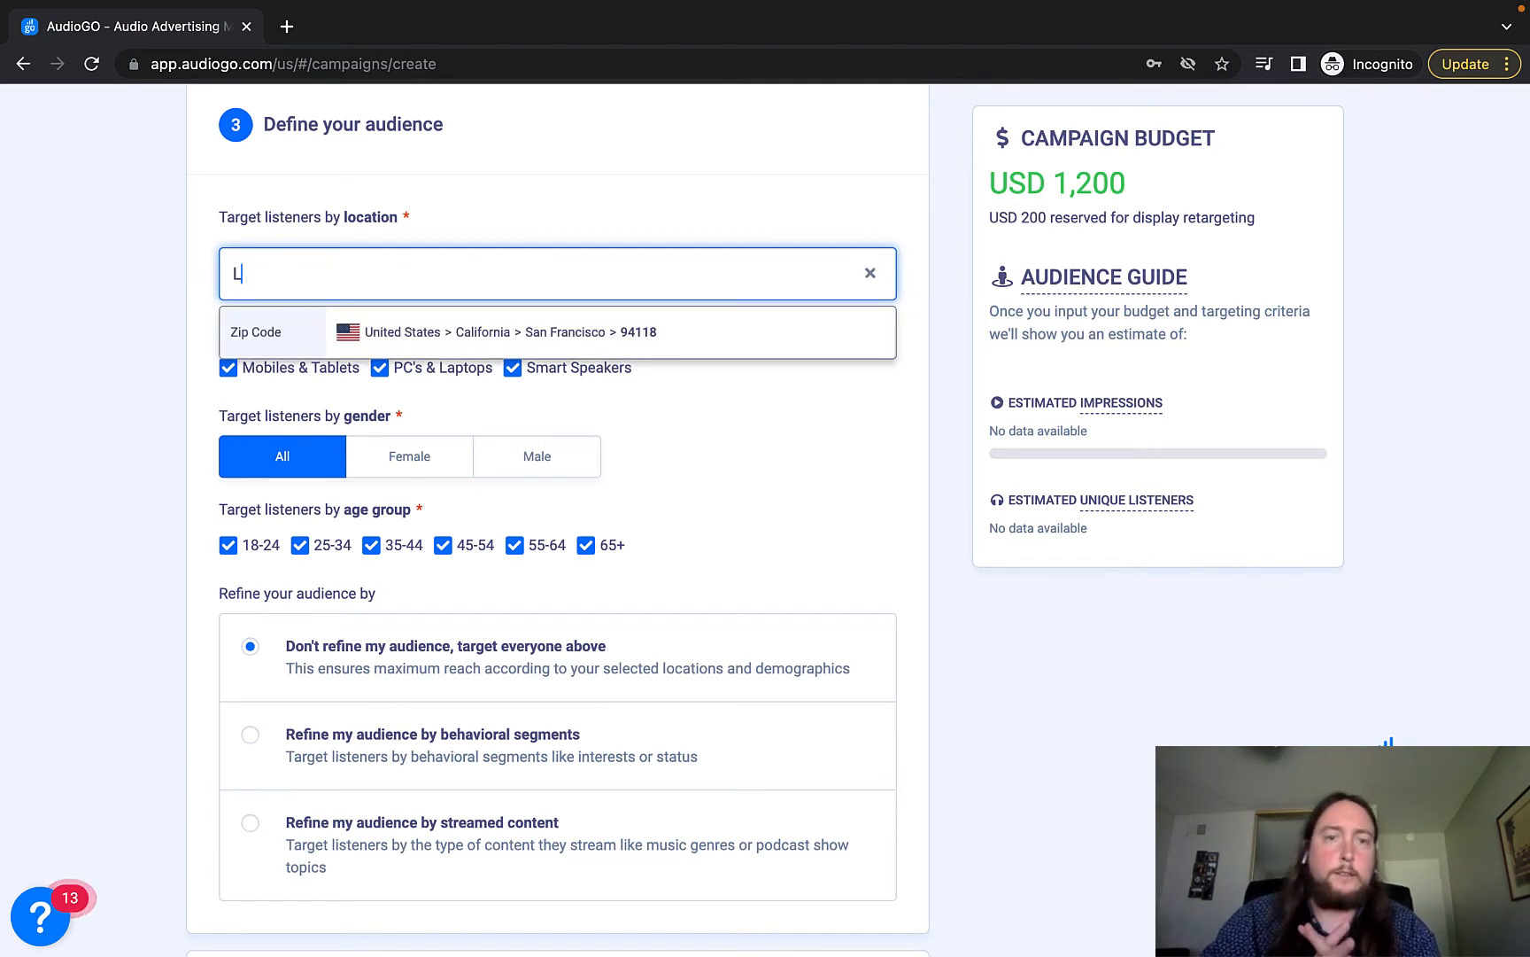
type("os Angeles")
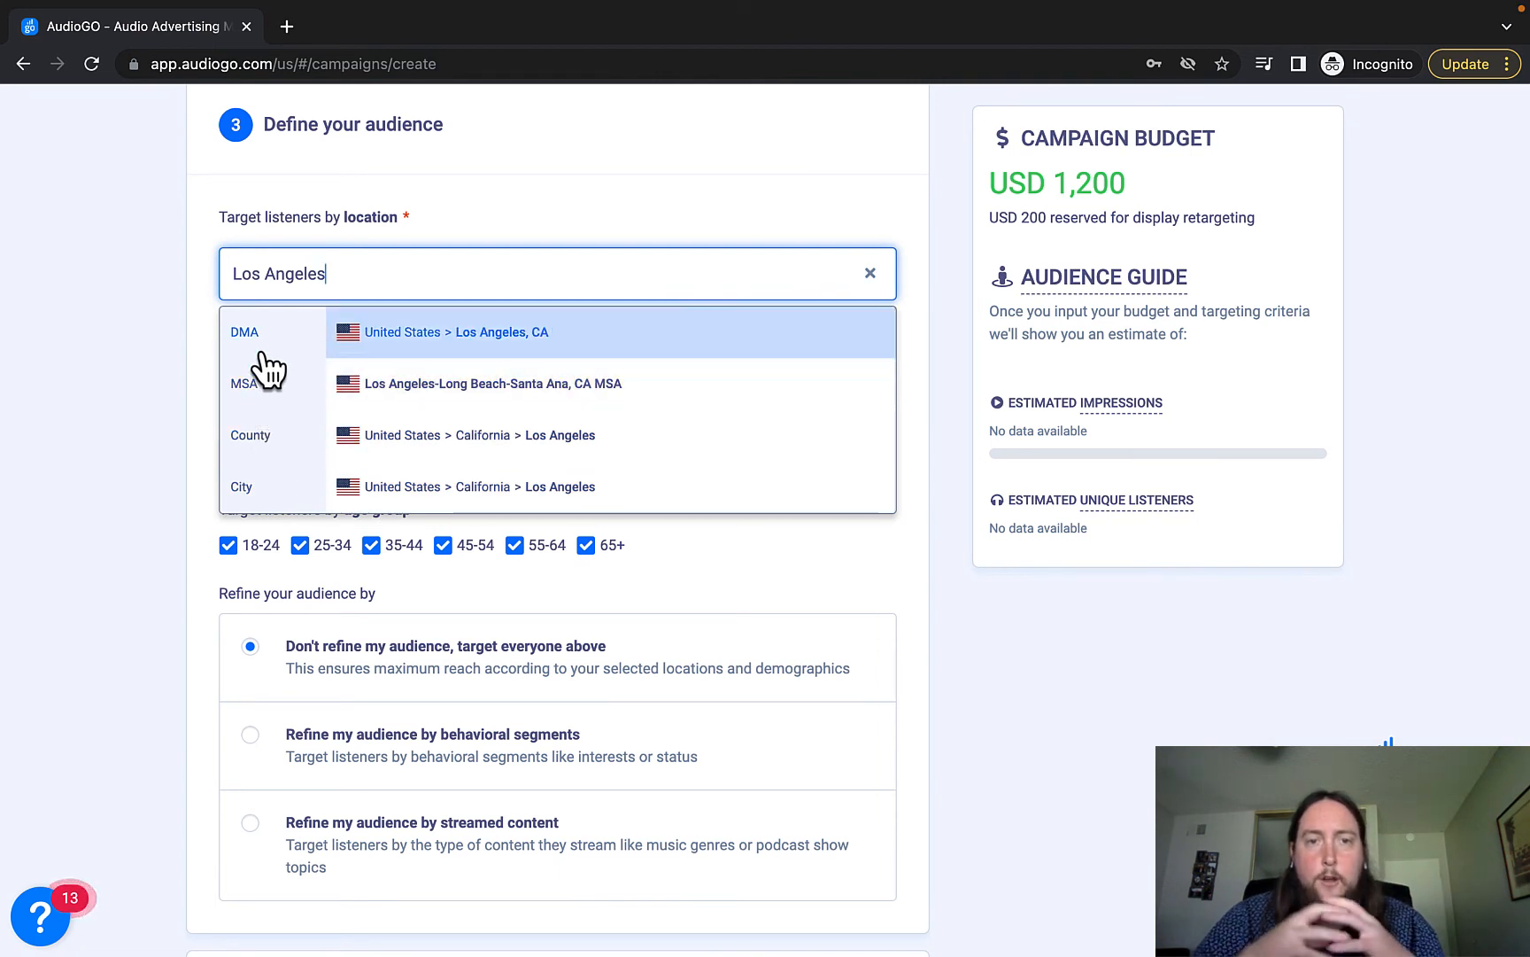
left_click(403, 492)
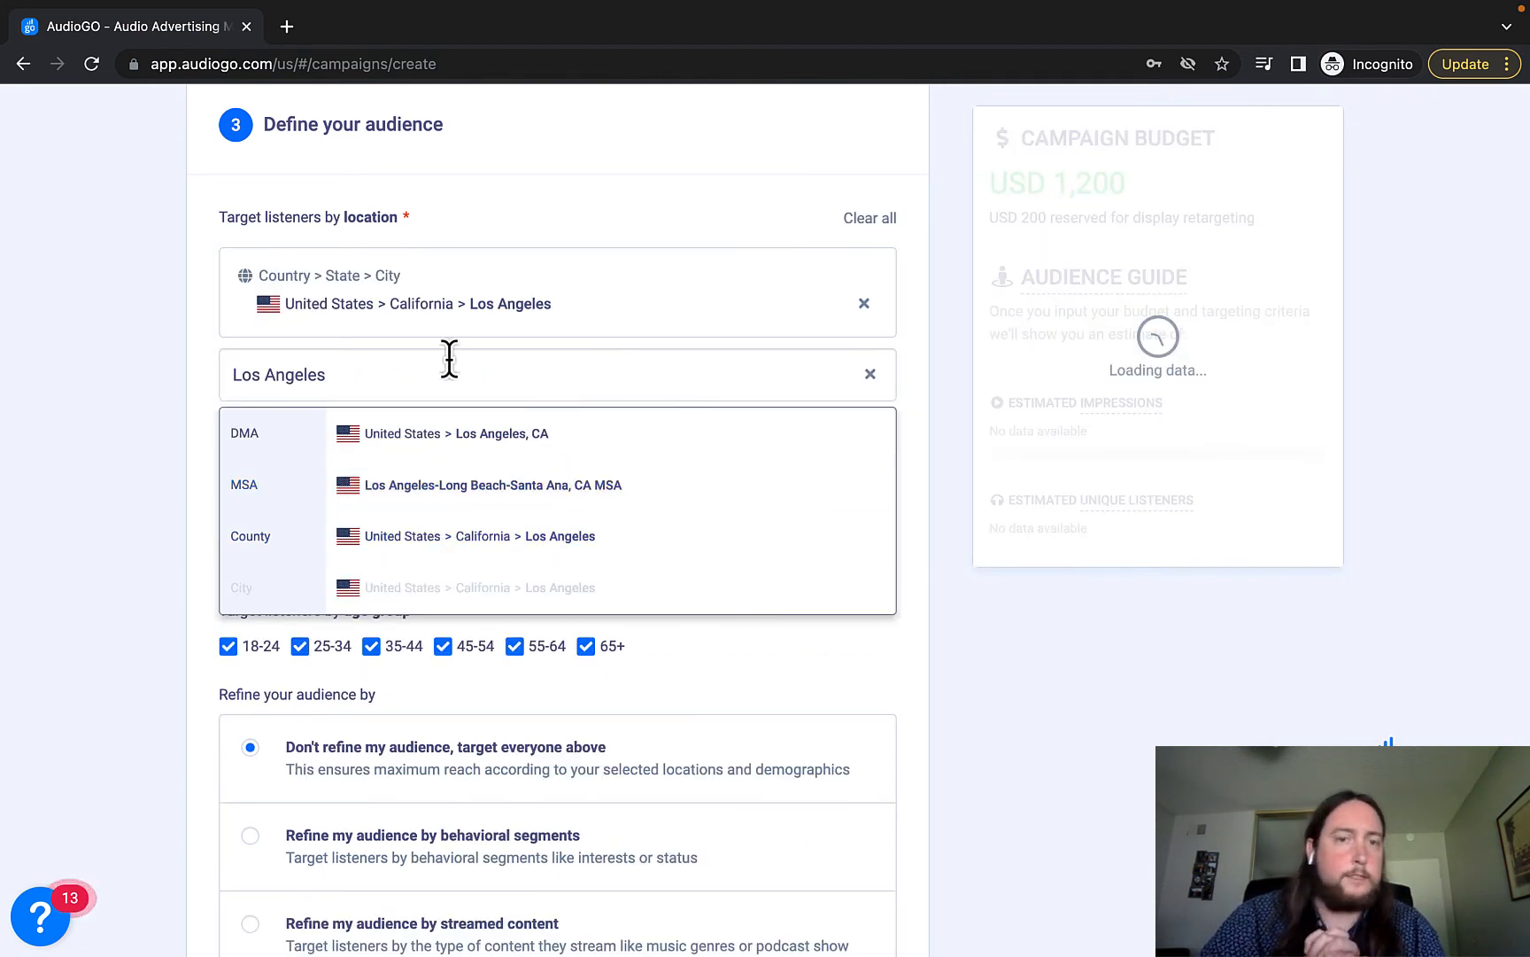
Enter 'Pasadena' in the next location box without picking a suggestion.
left_click(157, 454)
left_click(345, 386)
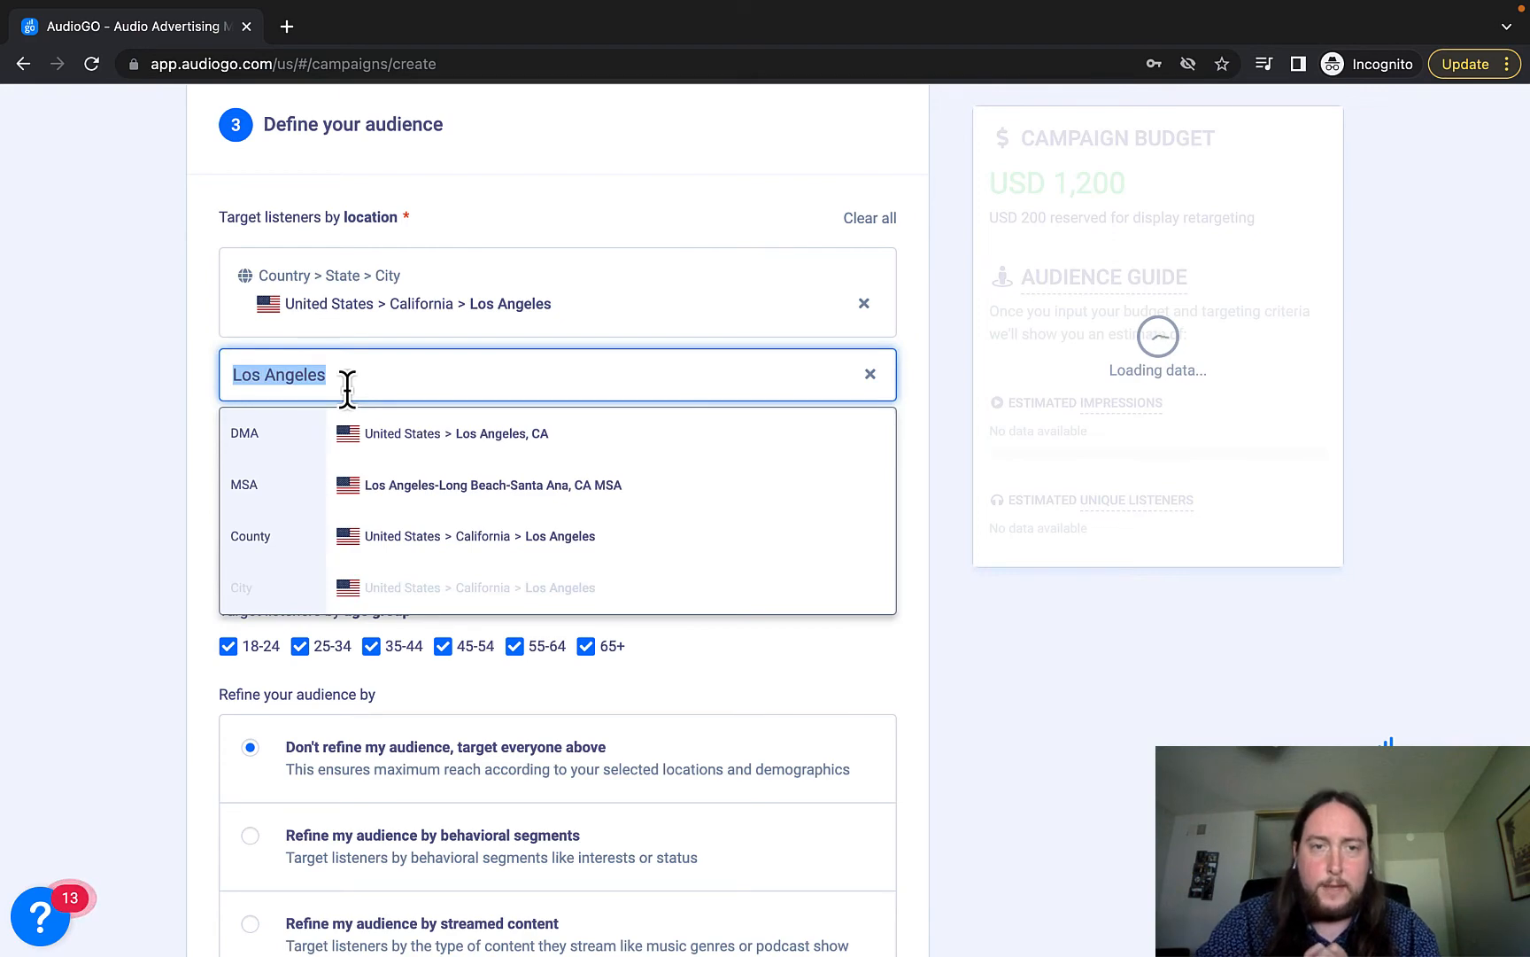
type("Pasadena")
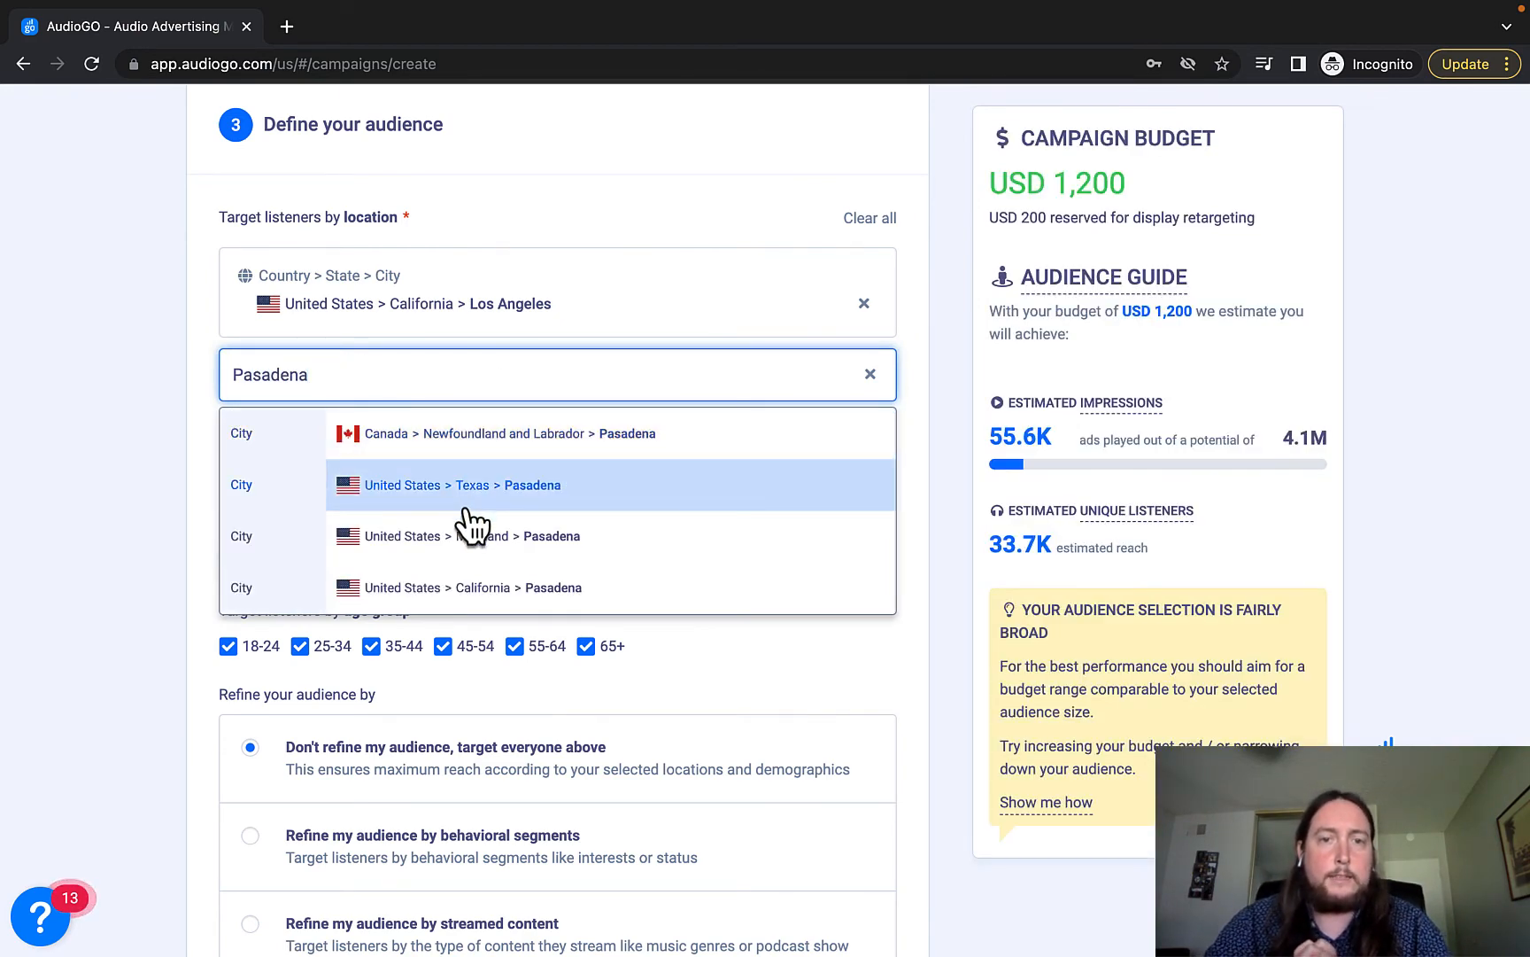
scroll(469, 523, "down", 1)
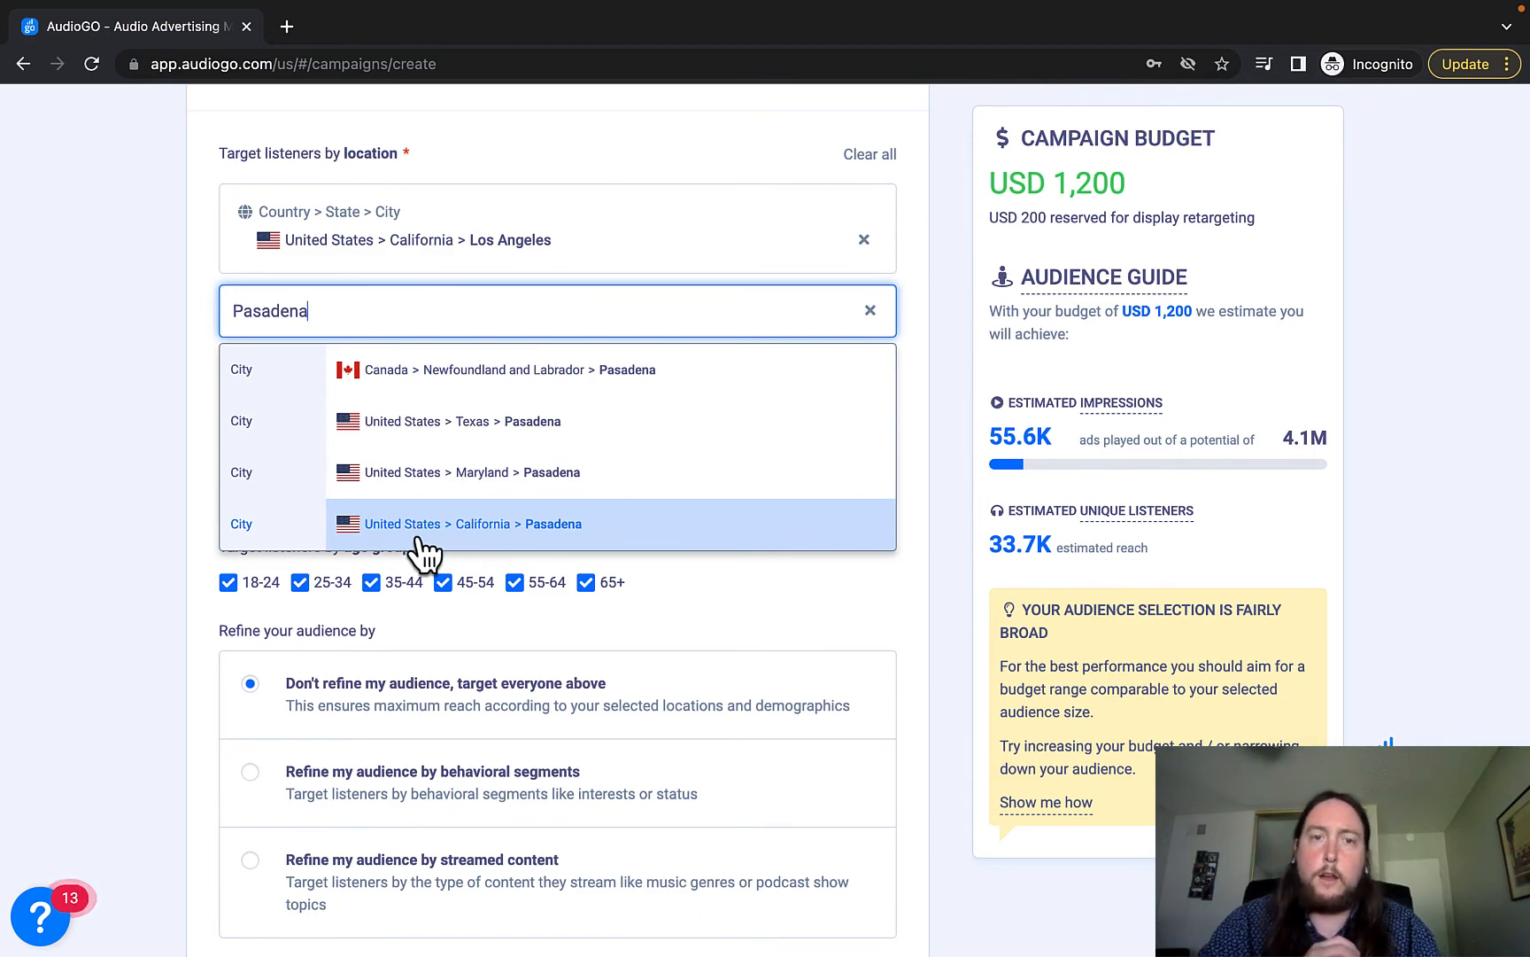
left_click(49, 406)
scroll(151, 403, "up", 3)
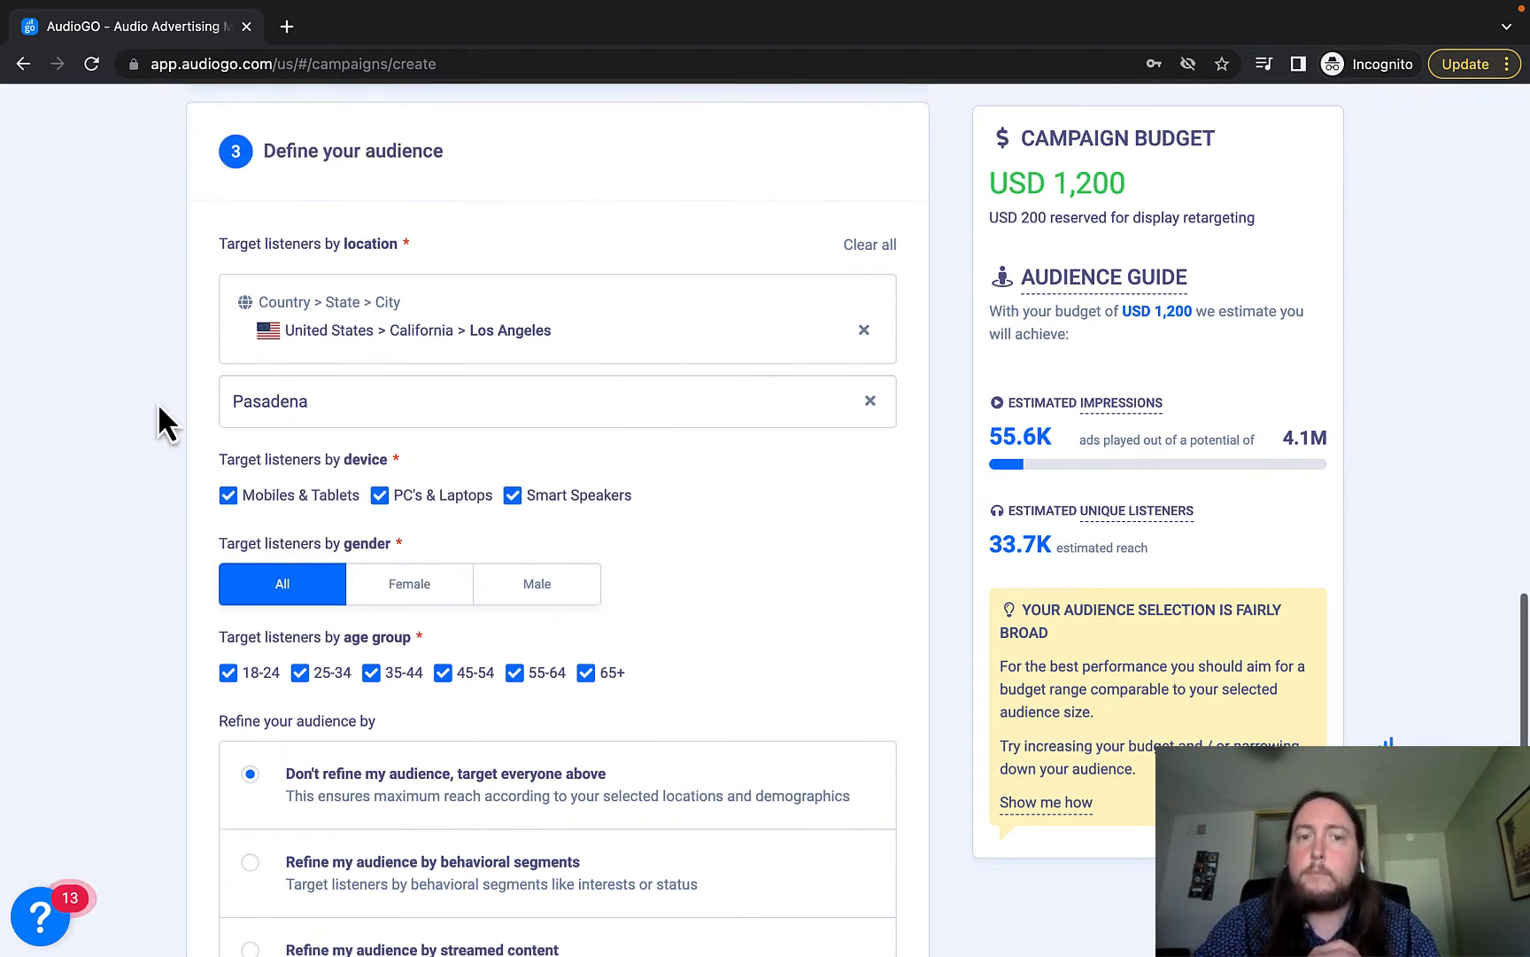
left_click(334, 506)
left_click(191, 494)
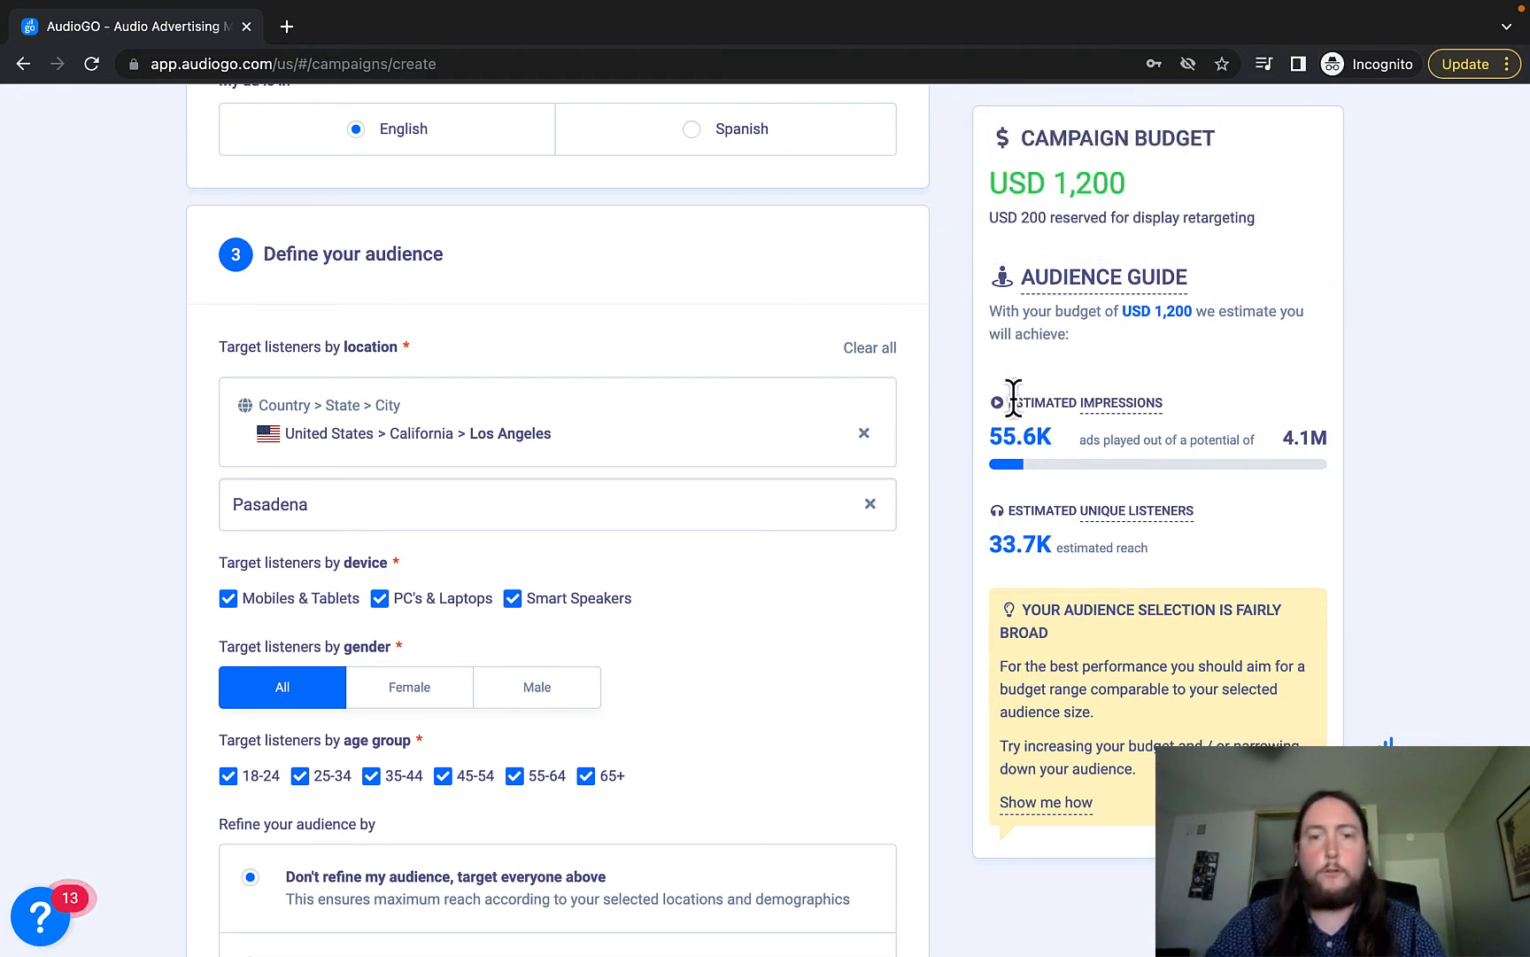
scroll(985, 421, "down", 1)
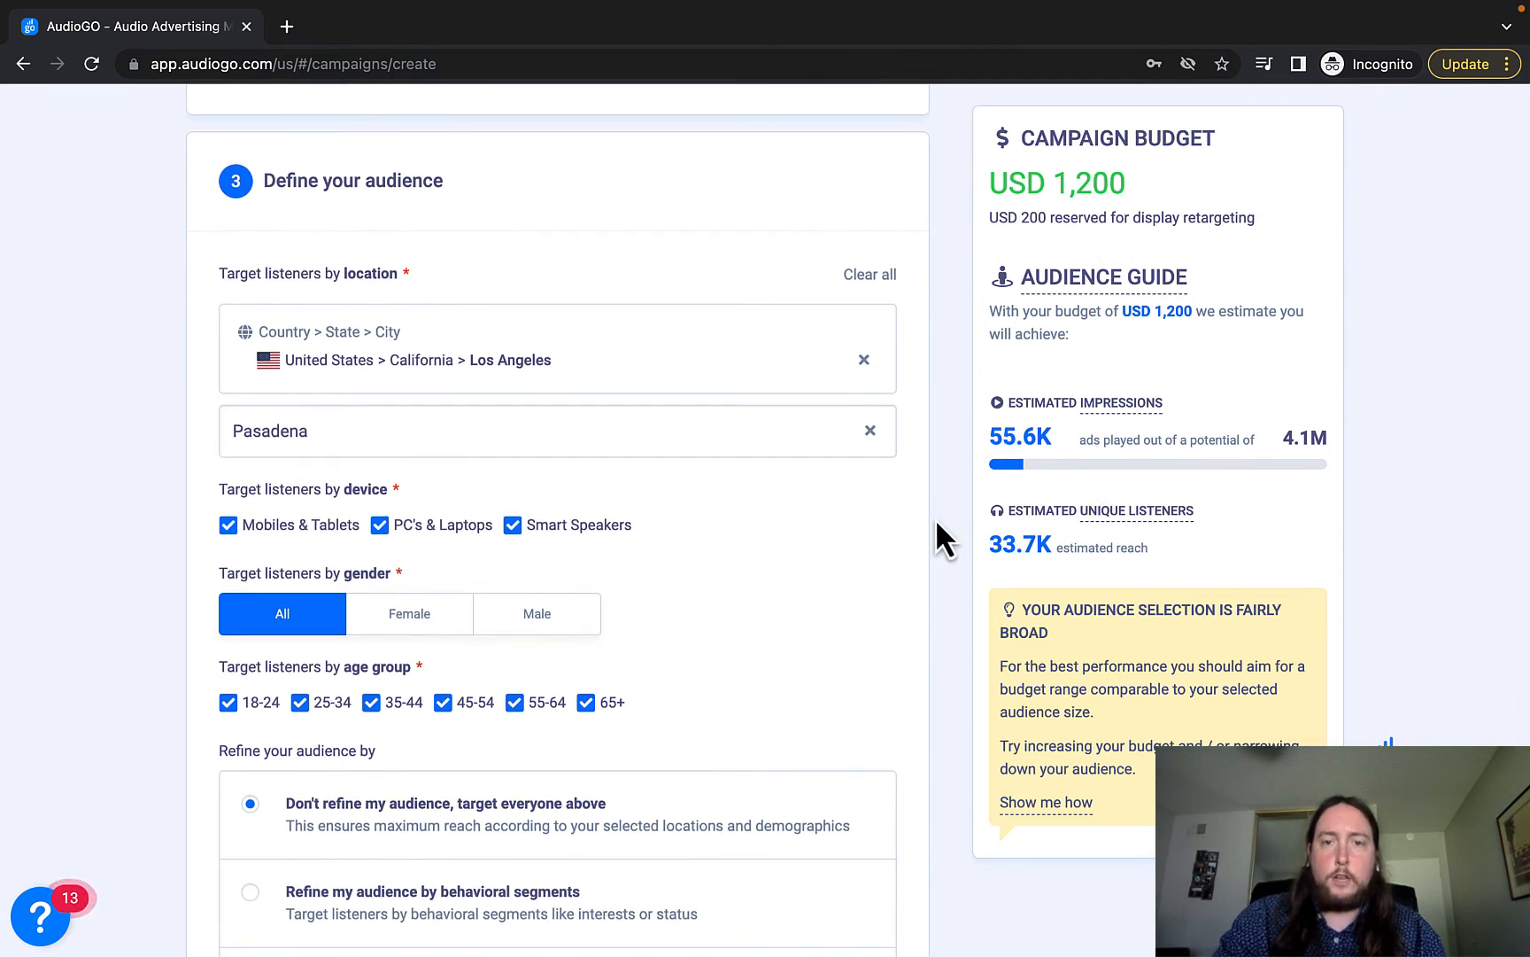
scroll(985, 523, "down", 1)
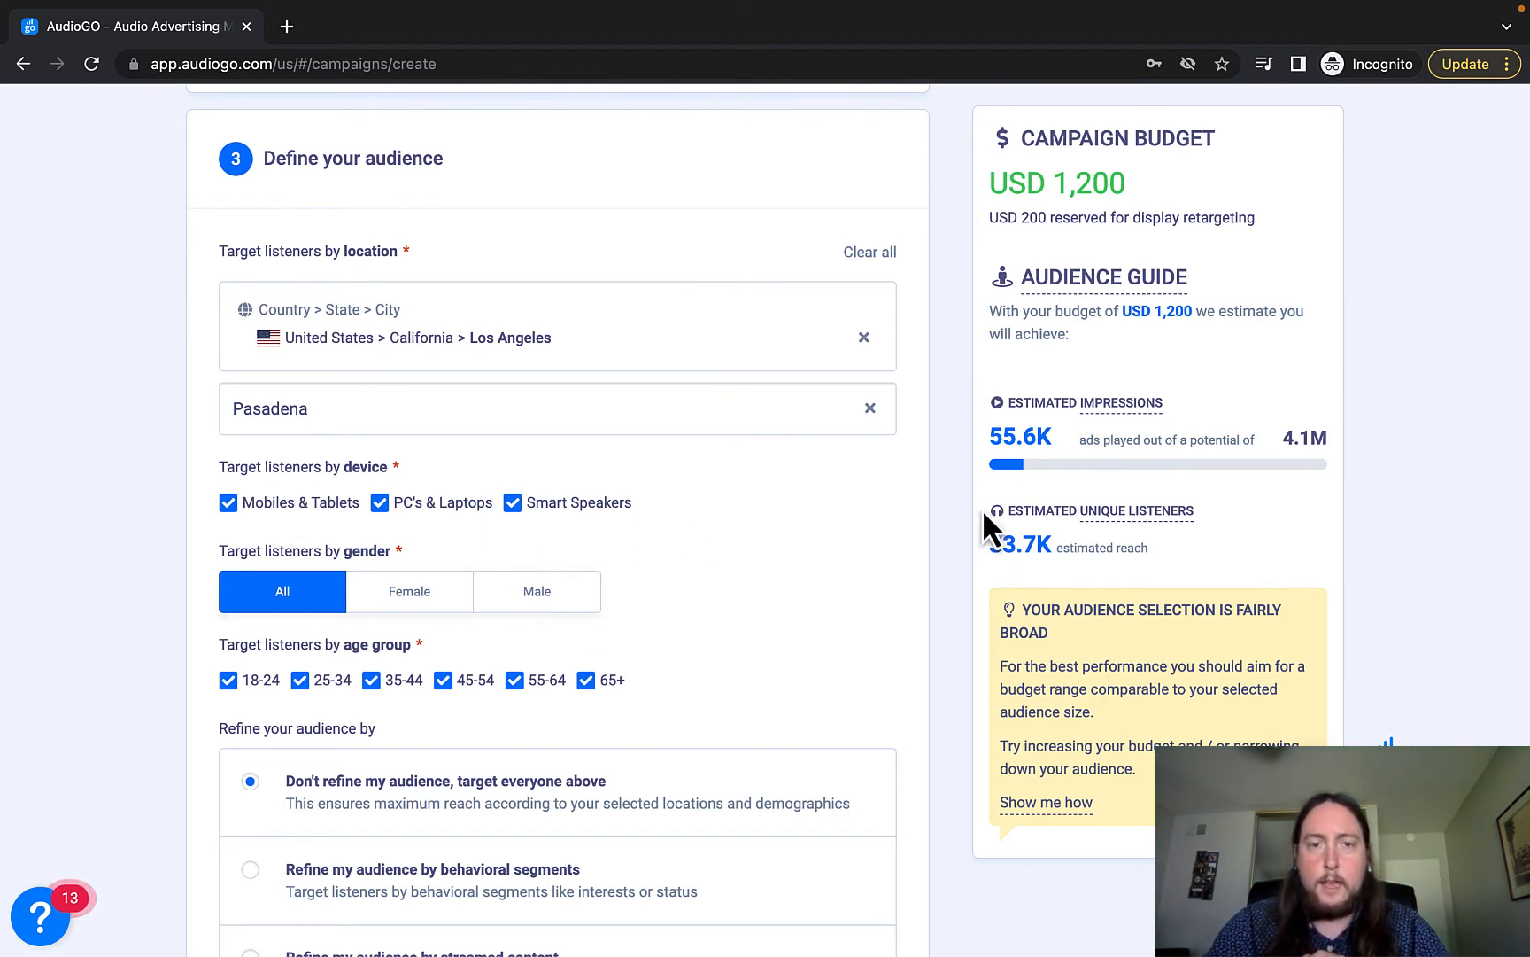
Uncheck Smart Speakers, PCs & Laptops, and ages 65+, 55-64 and 45-54.
left_click(515, 505)
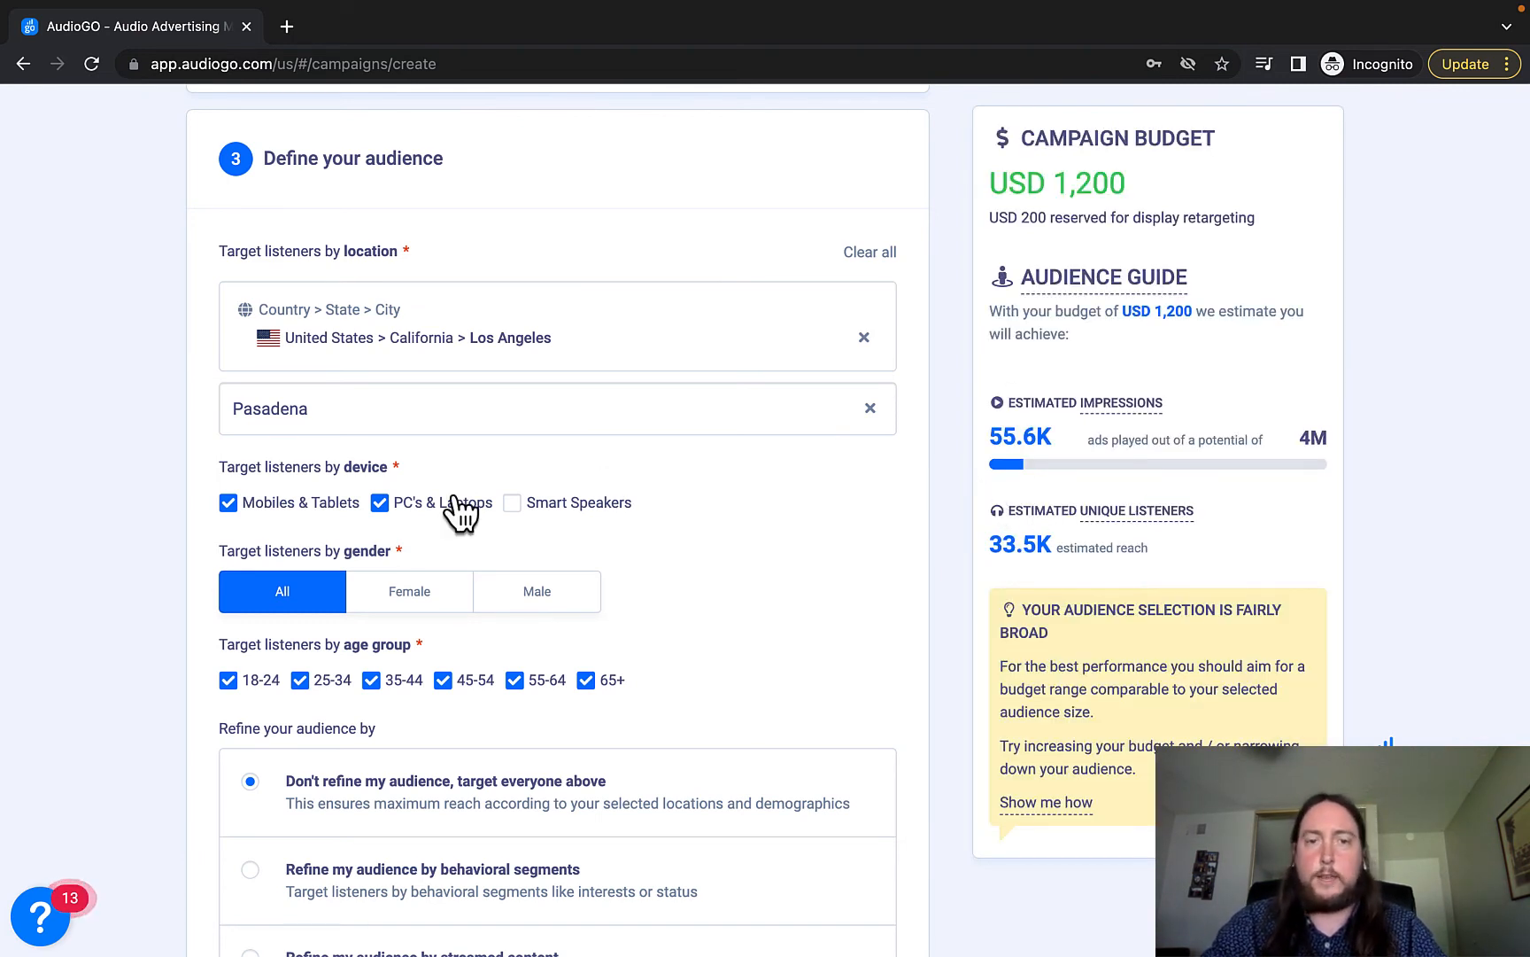
left_click(381, 503)
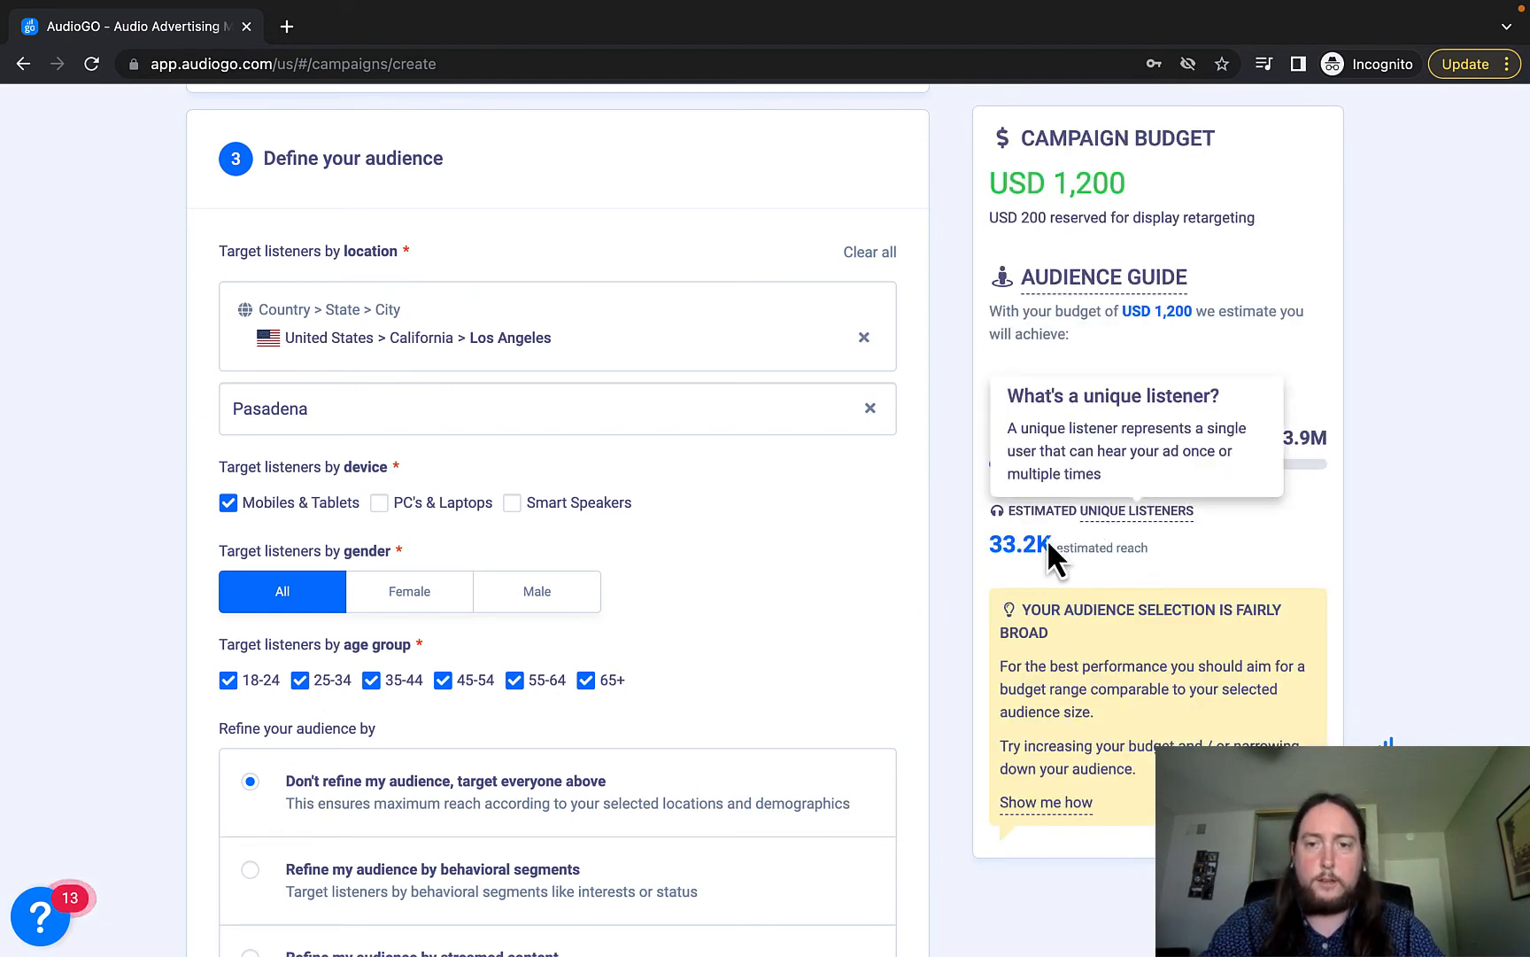
left_click(586, 680)
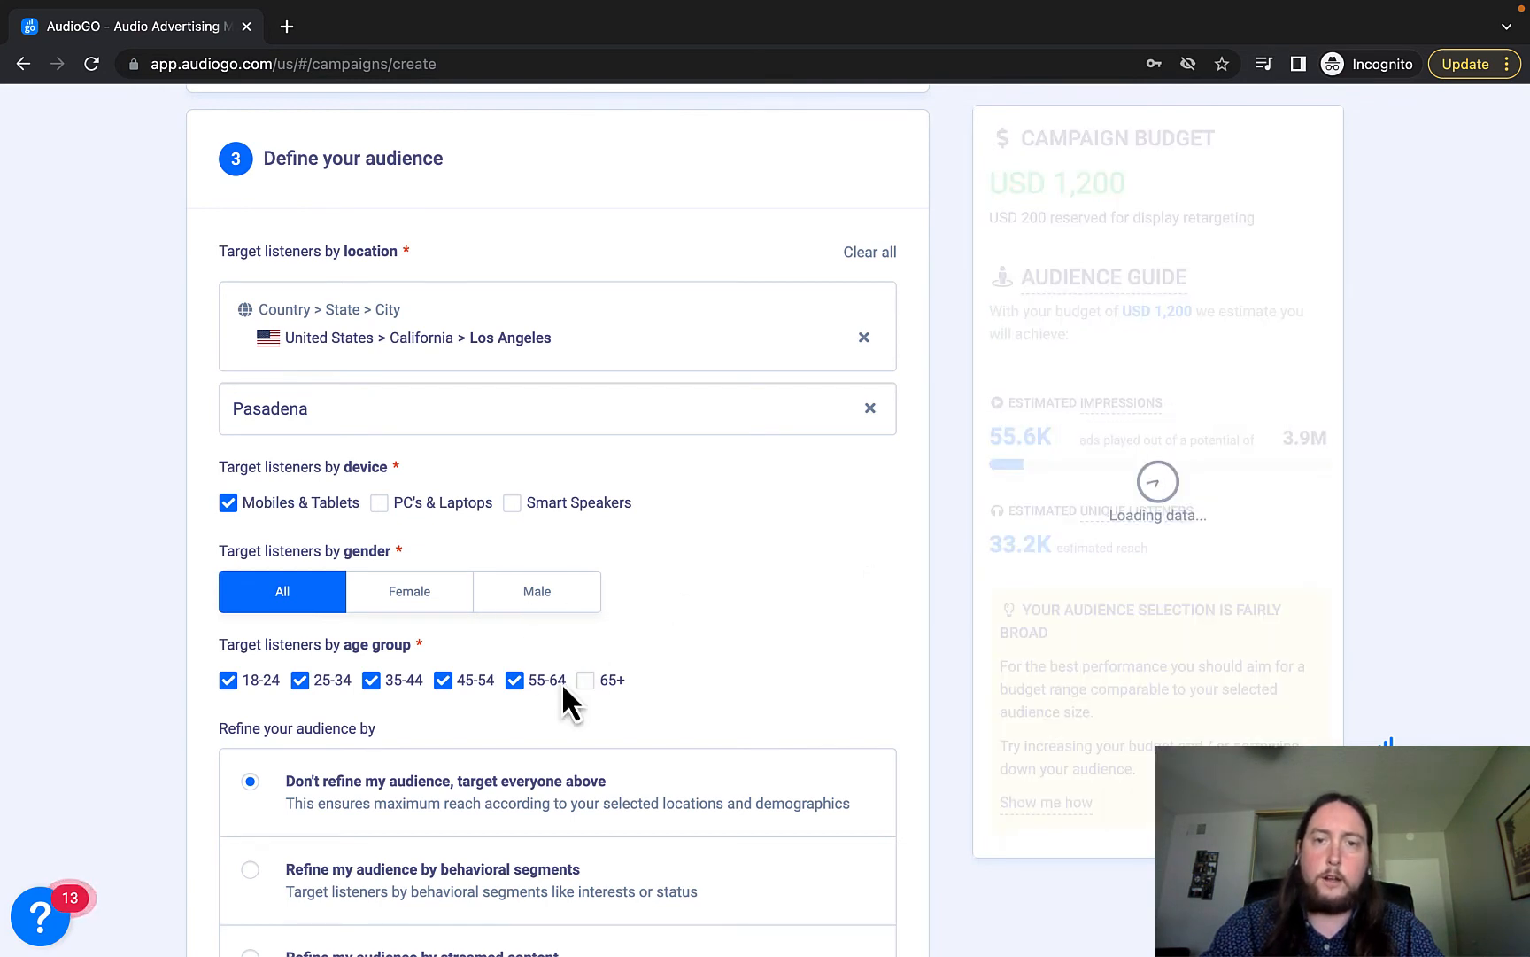
left_click(514, 682)
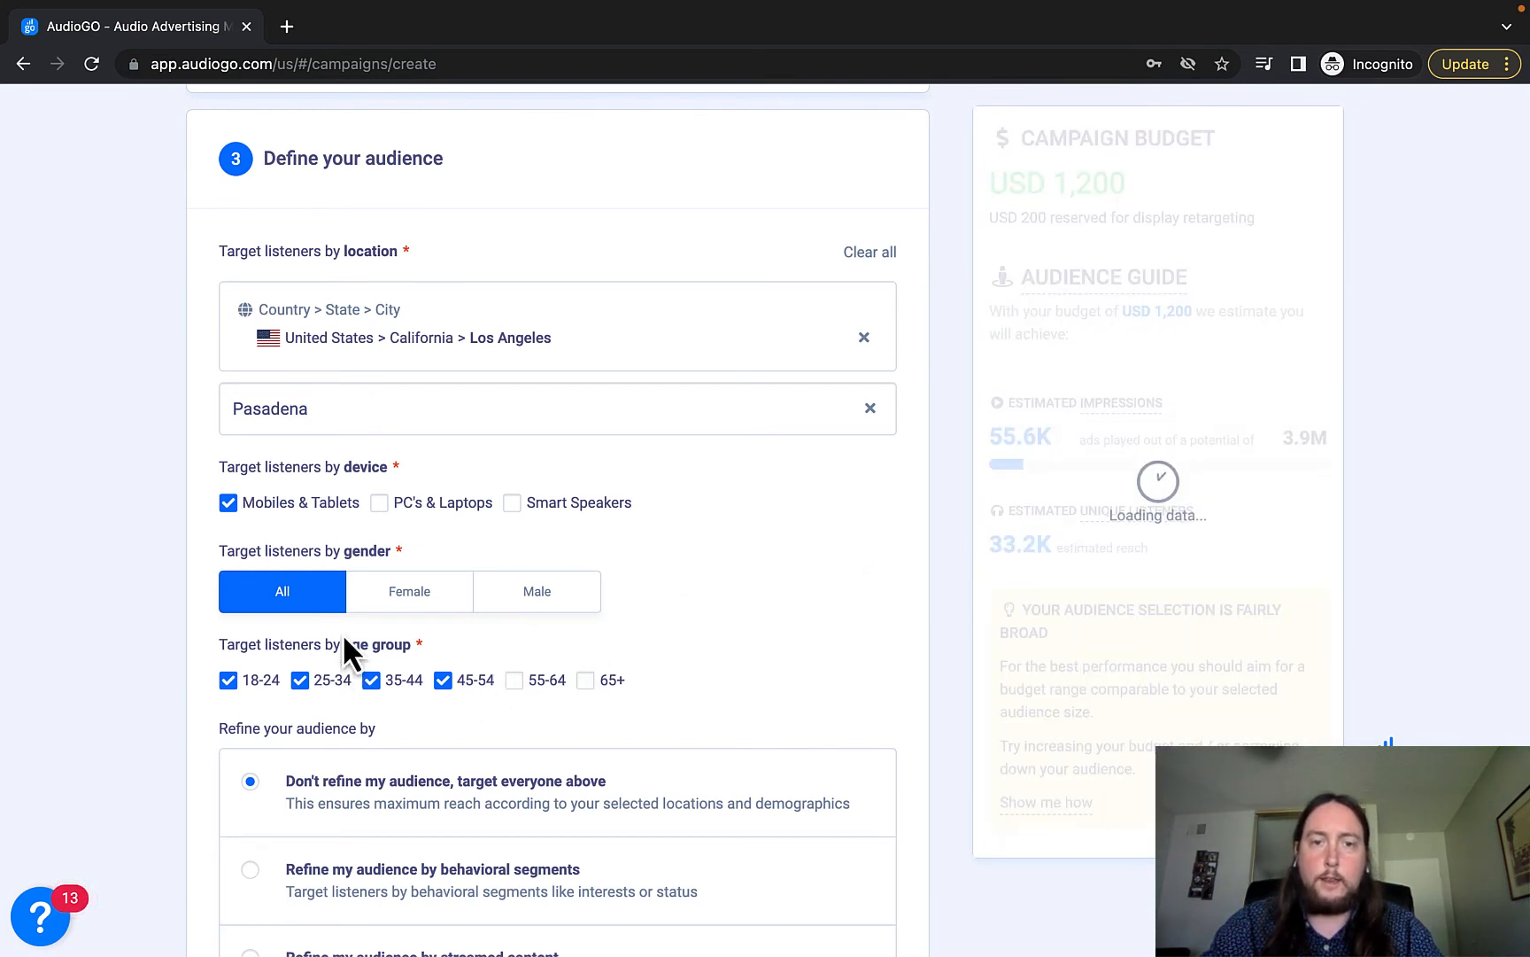
left_click(440, 683)
Recheck Smart Speakers and PCs & Laptops so all three devices are targeted, giving 29.2K listeners.
scroll(585, 691, "down", 1)
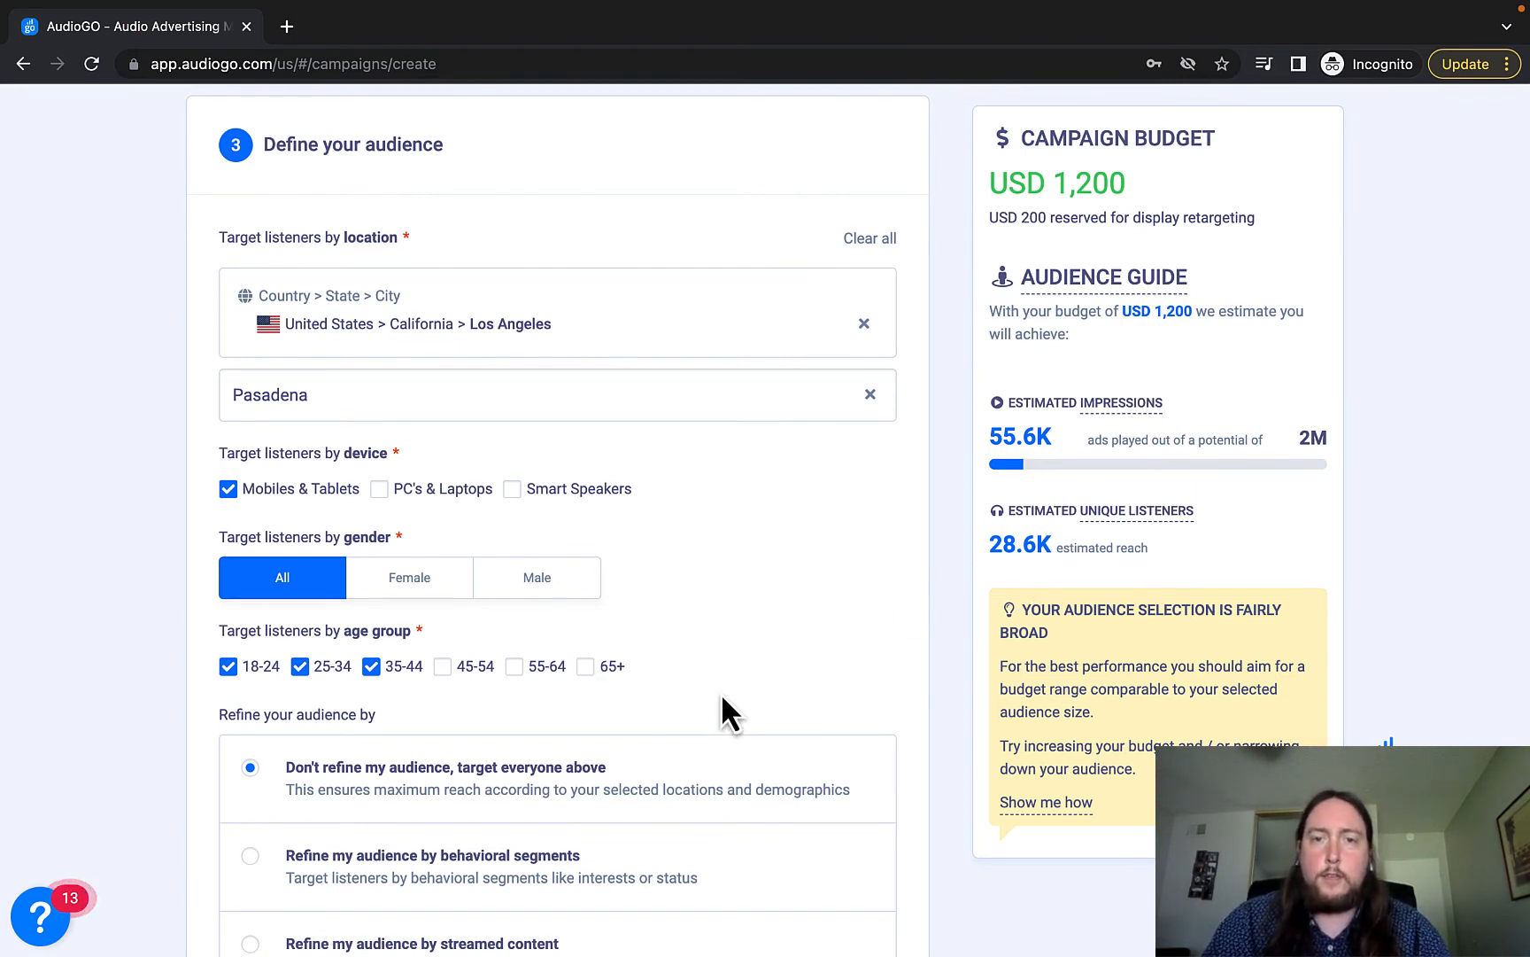
scroll(723, 698, "down", 1)
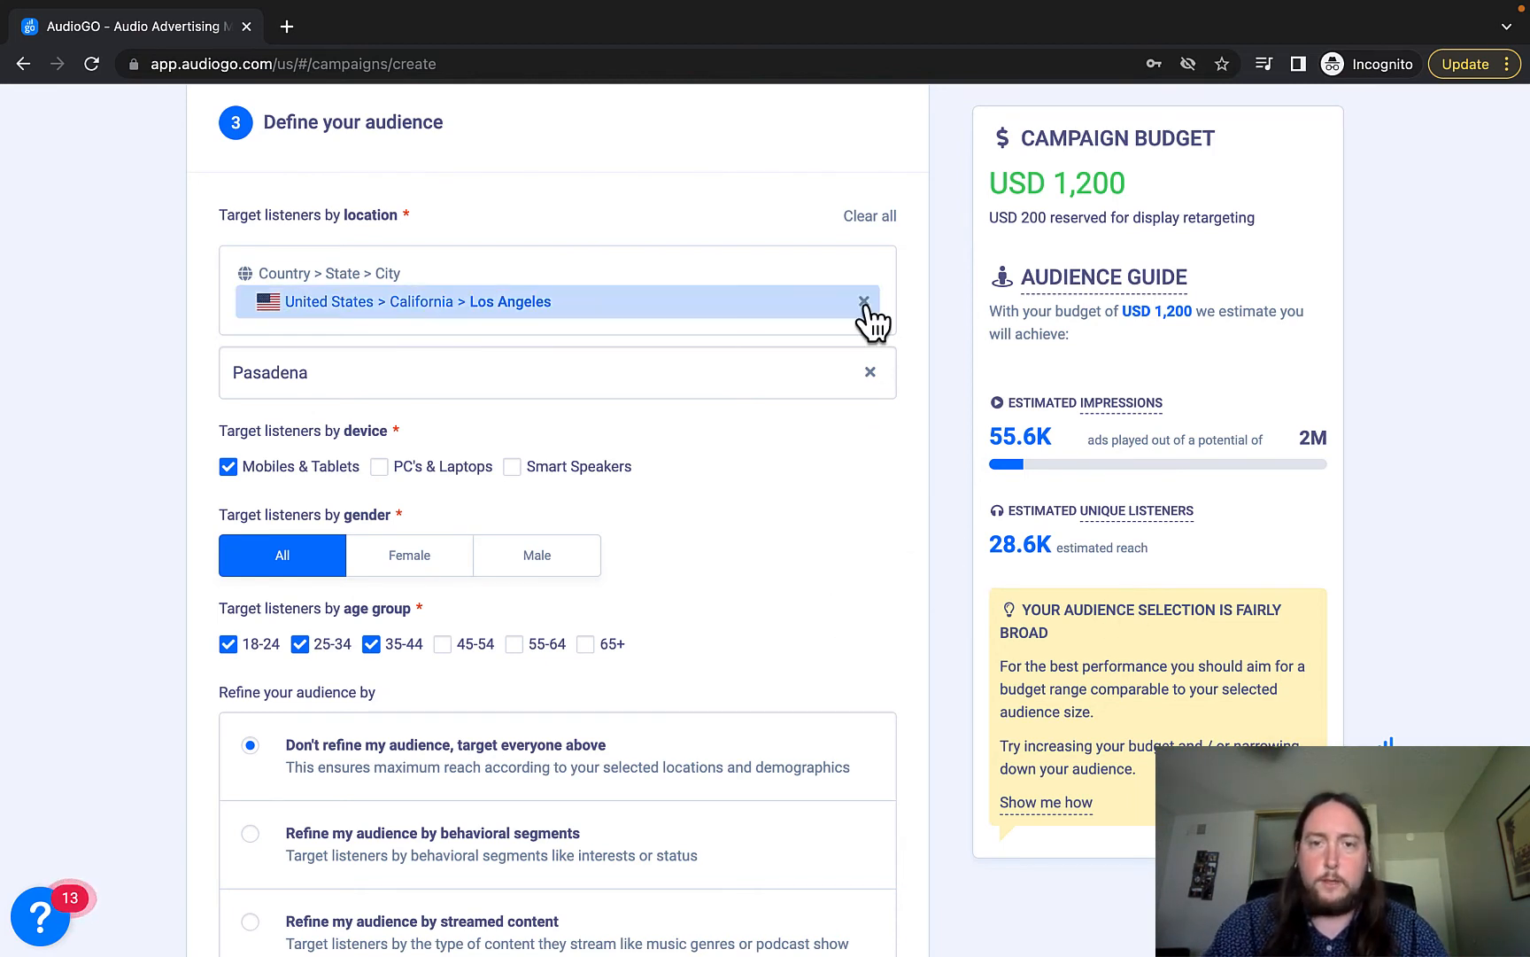
scroll(742, 593, "down", 2)
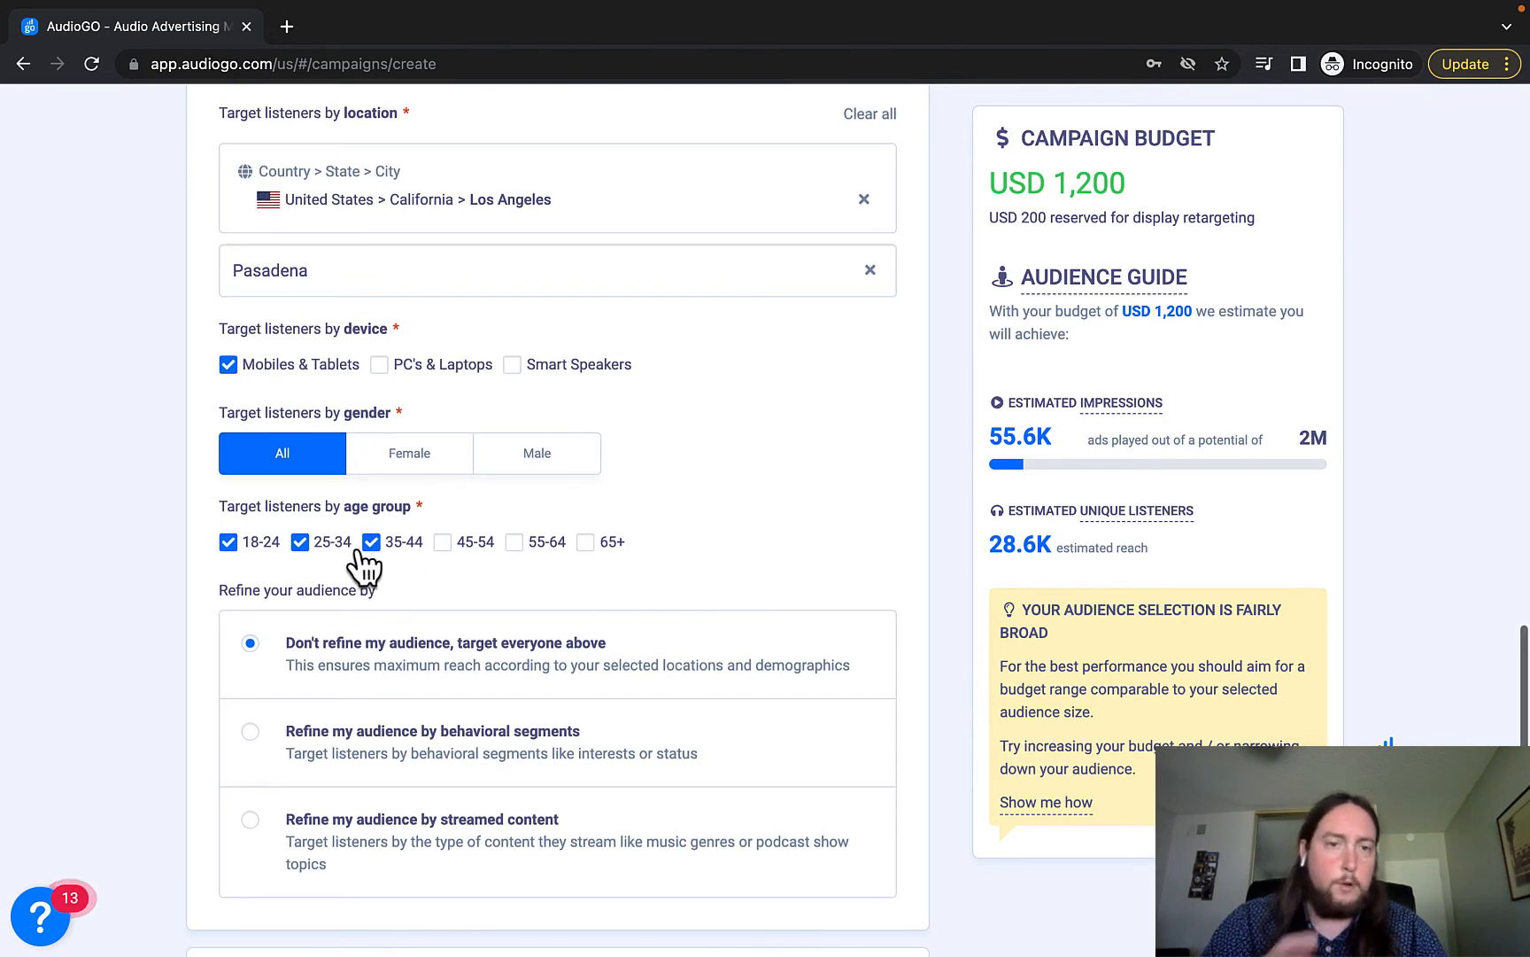
scroll(166, 655, "up", 2)
scroll(167, 643, "up", 1)
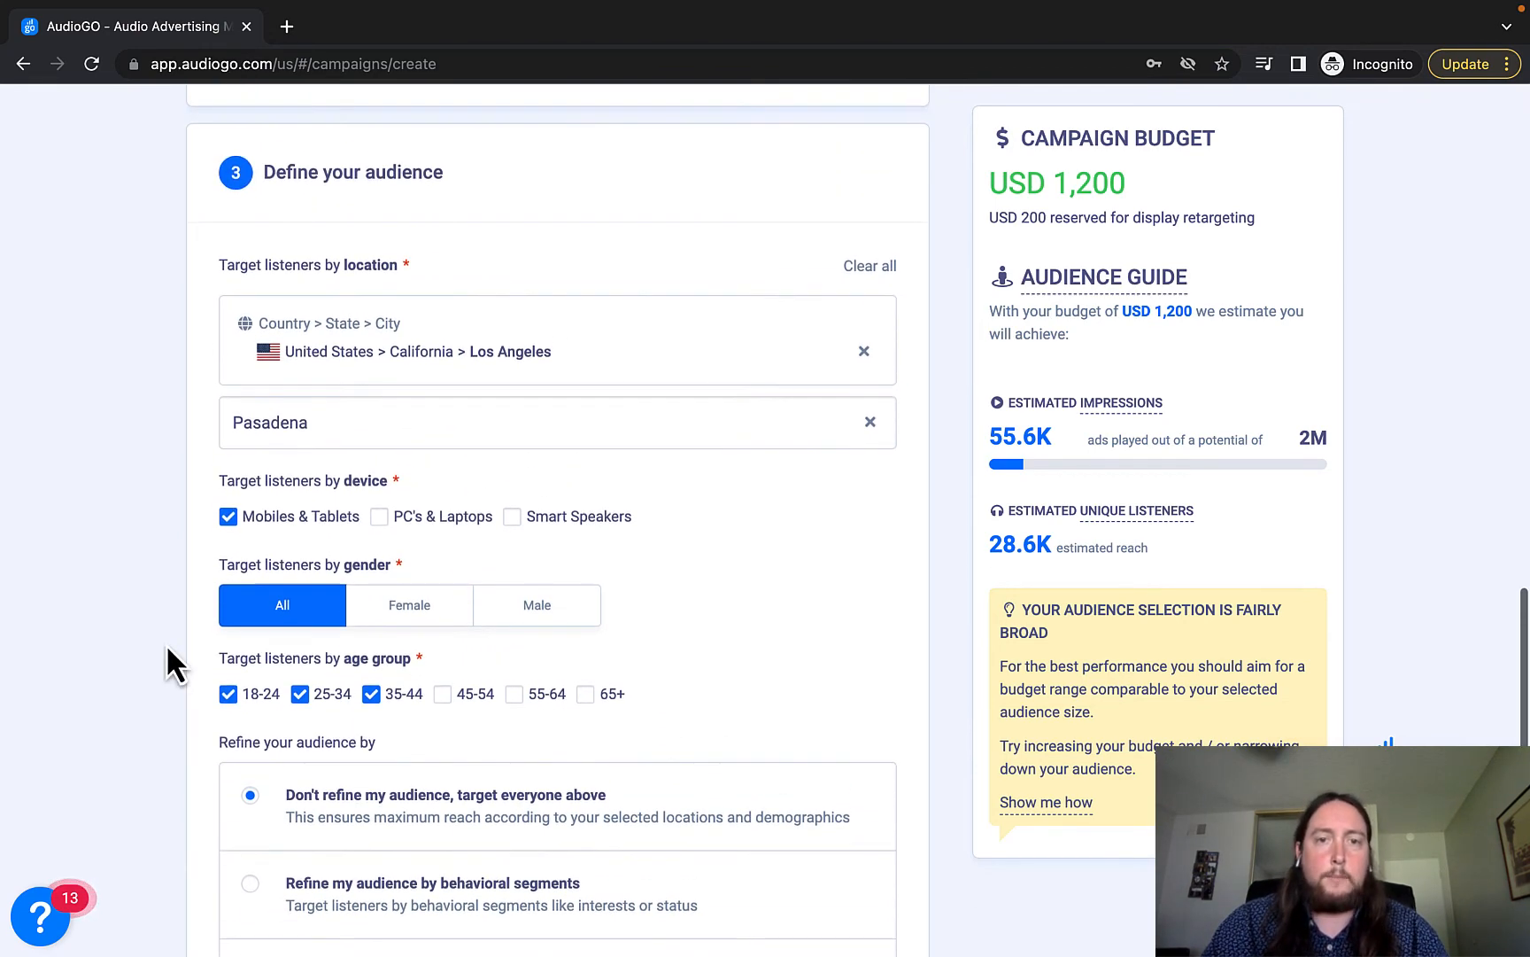
left_click(512, 518)
left_click(379, 516)
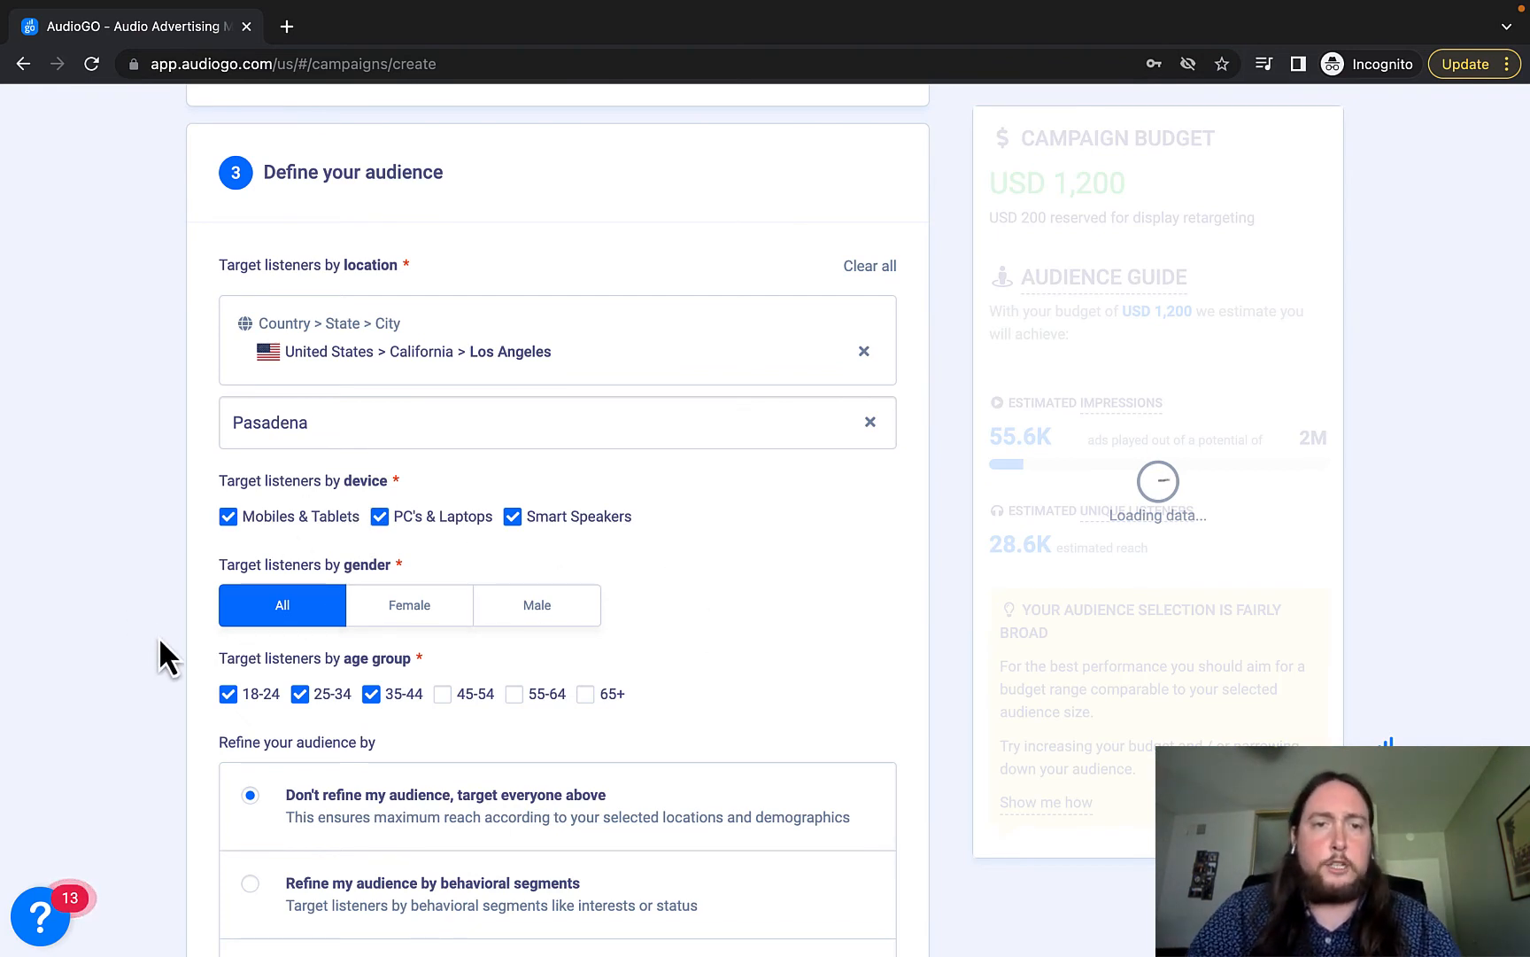
scroll(162, 645, "down", 1)
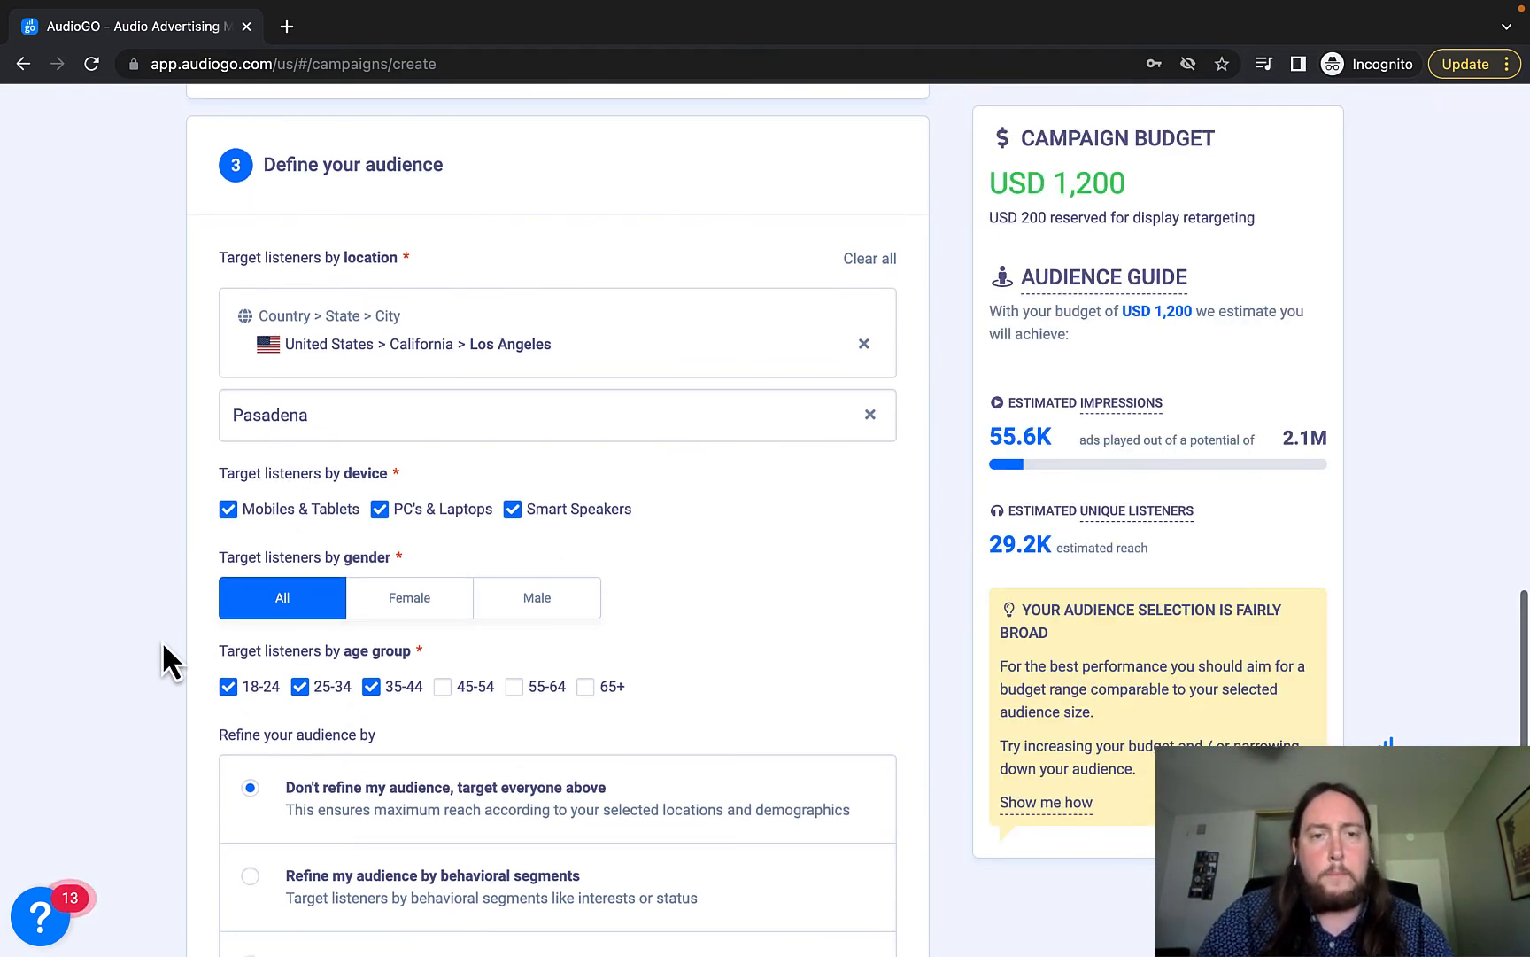
scroll(161, 641, "down", 1)
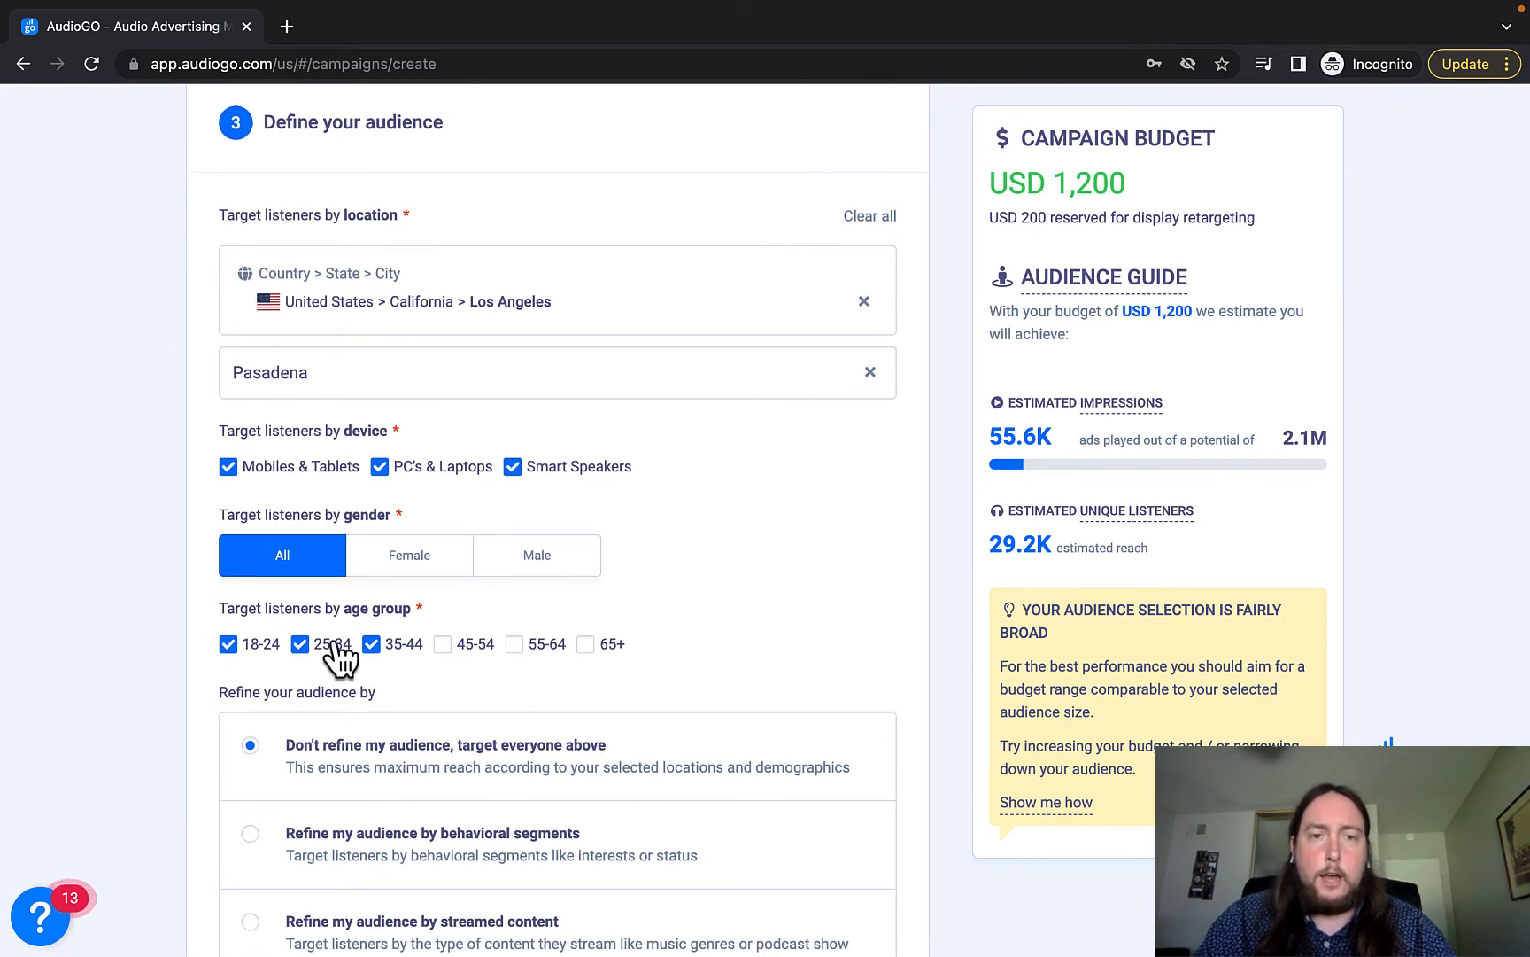
scroll(206, 689, "down", 5)
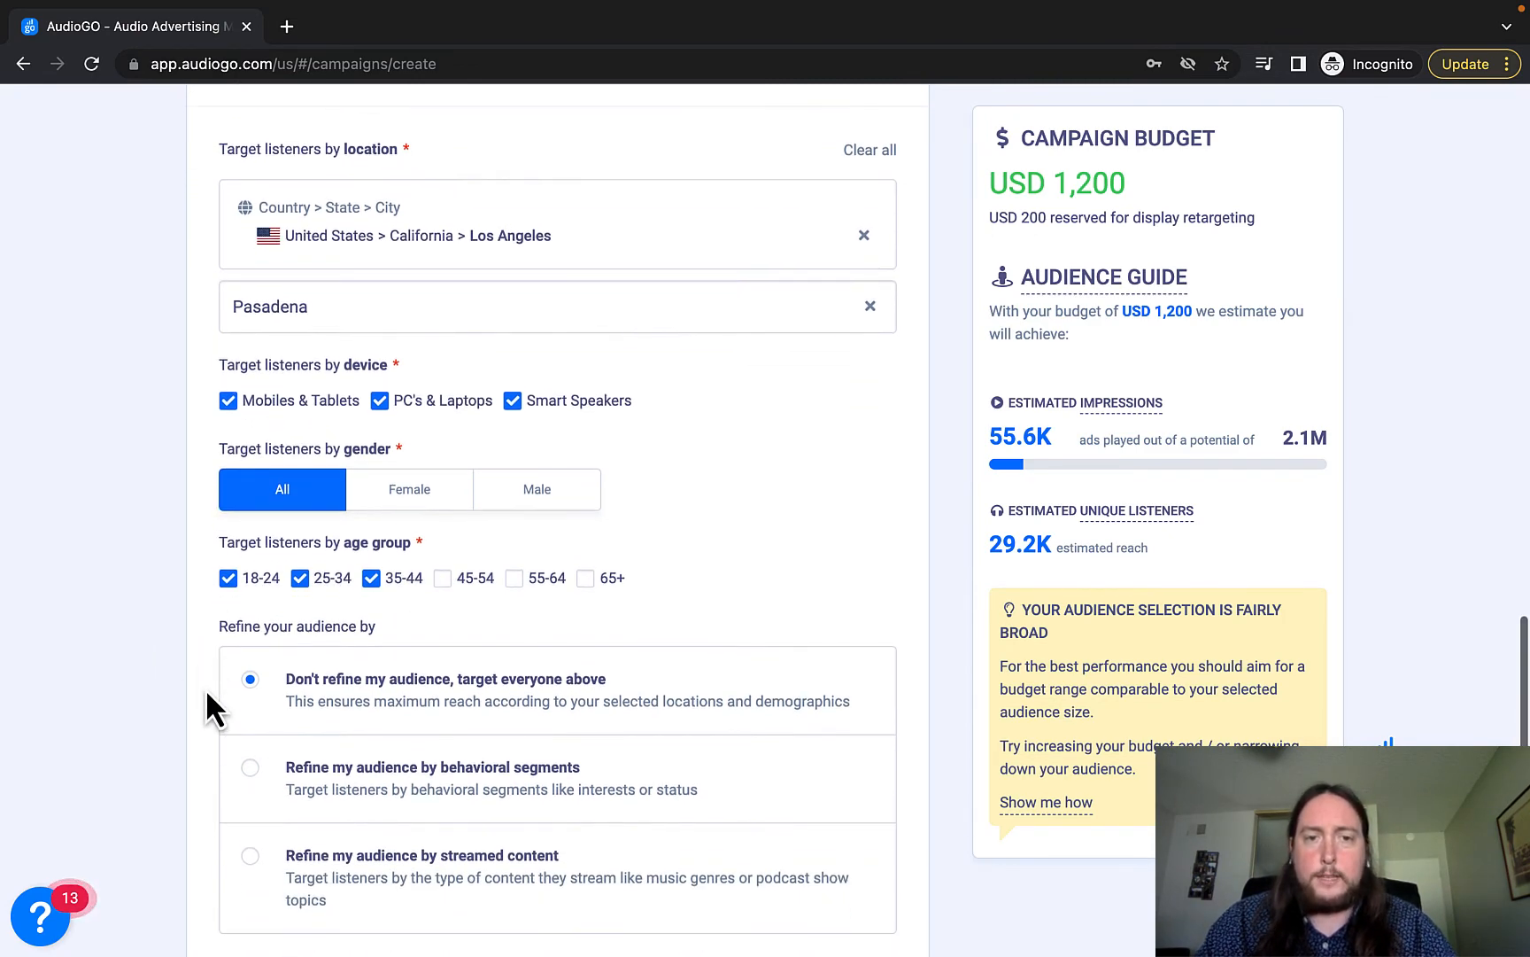
scroll(205, 695, "up", 2)
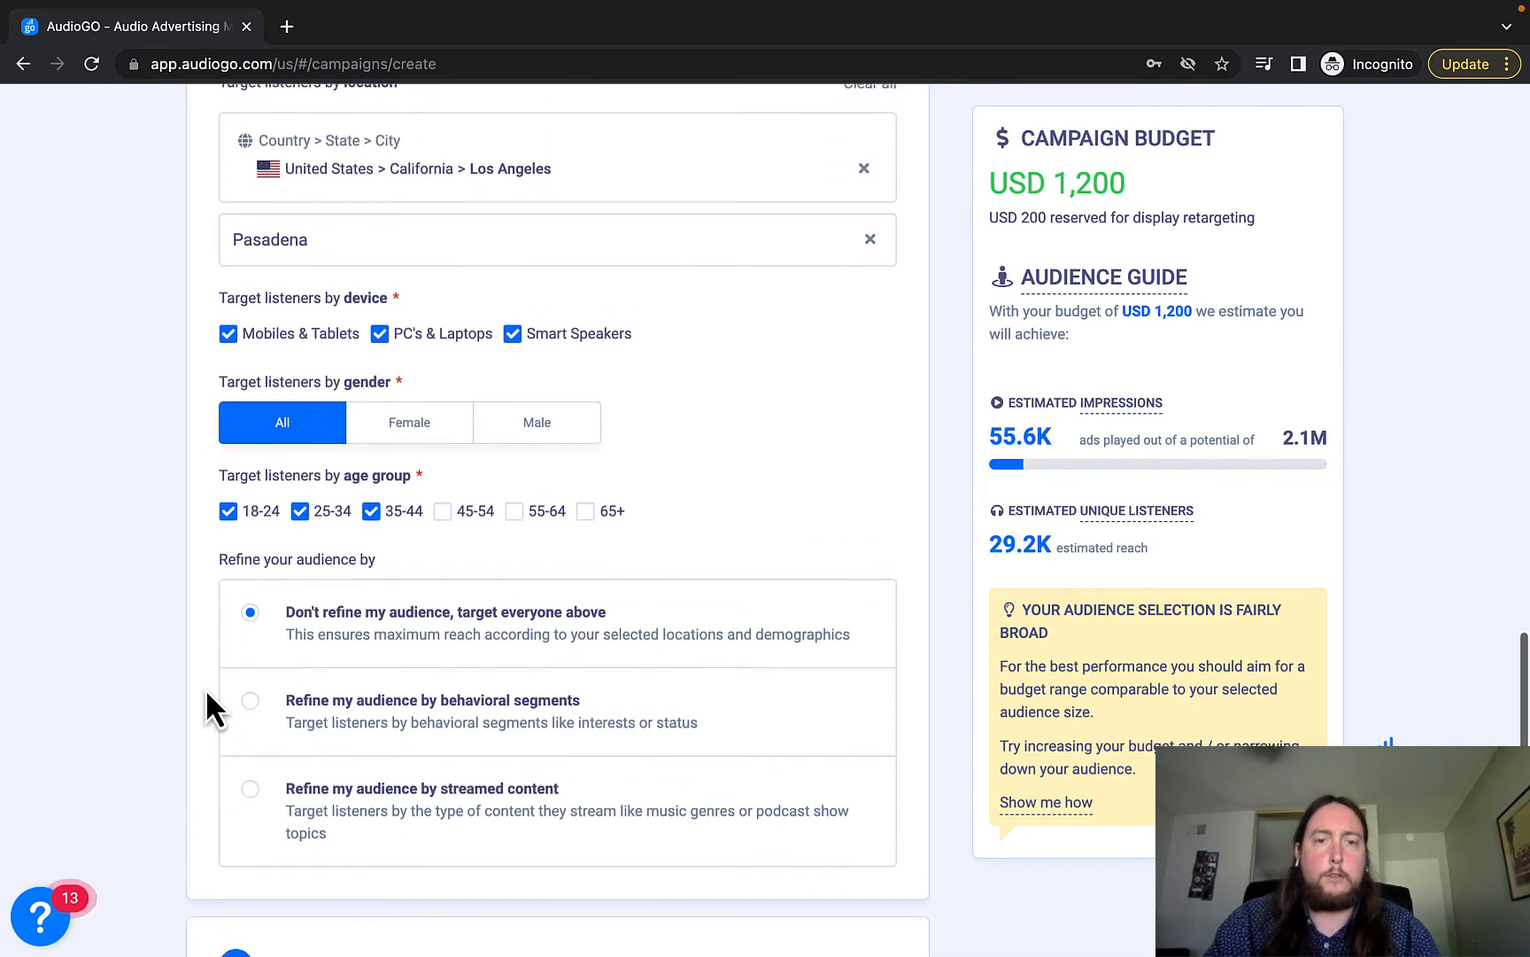
Choose refining by behavioral segments and browse the Interests list, closing it with nothing selected.
left_click(319, 750)
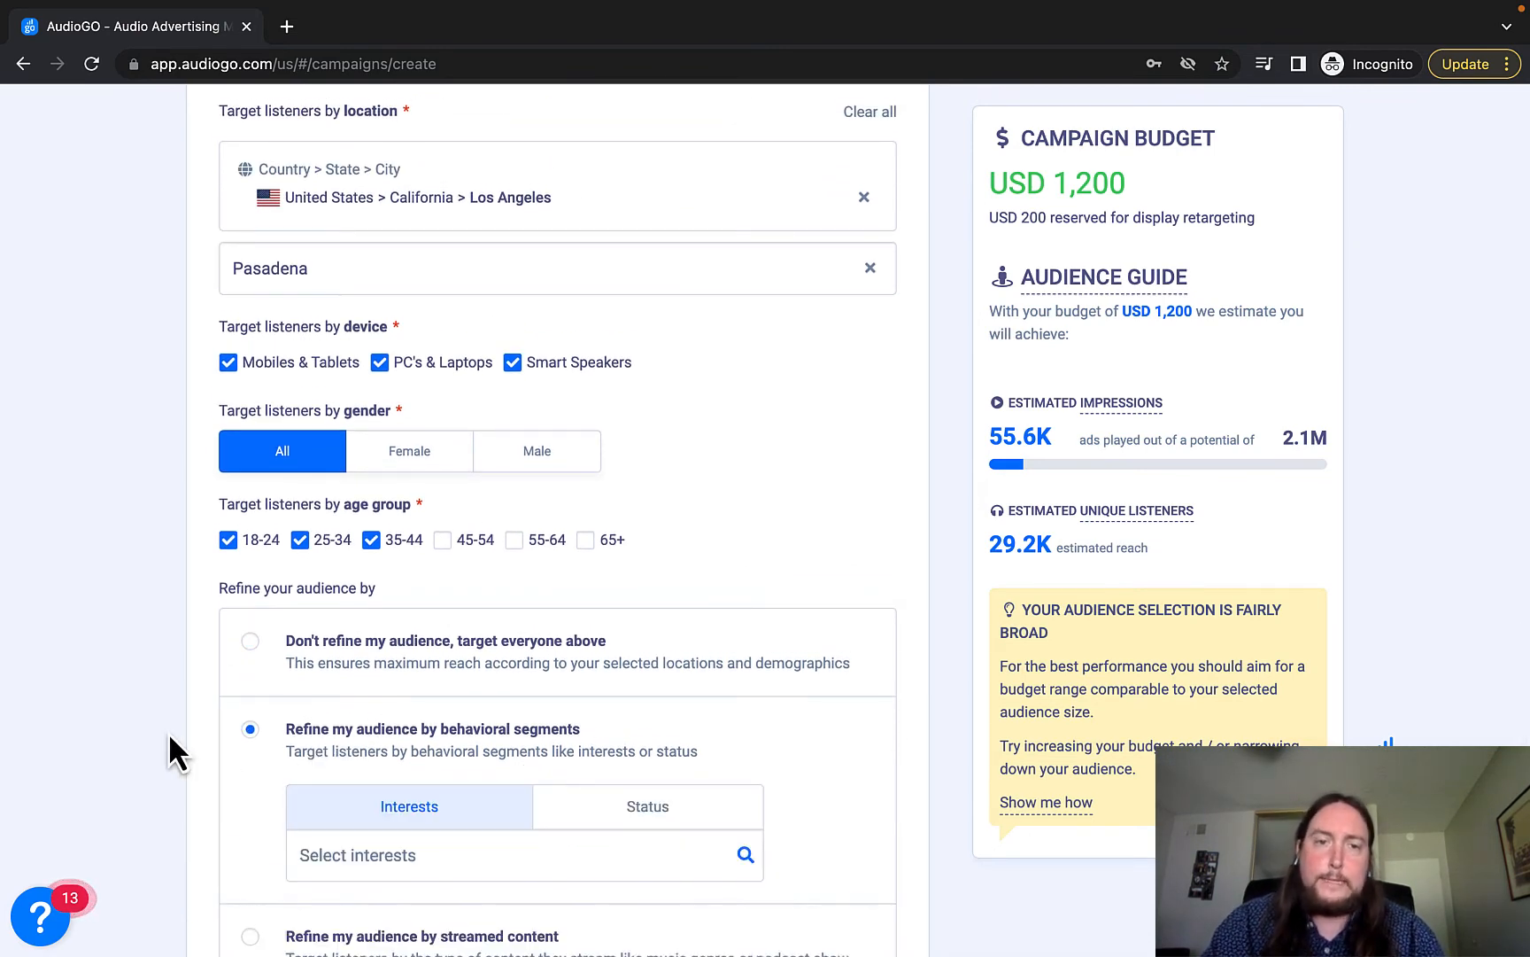
scroll(170, 738, "down", 1)
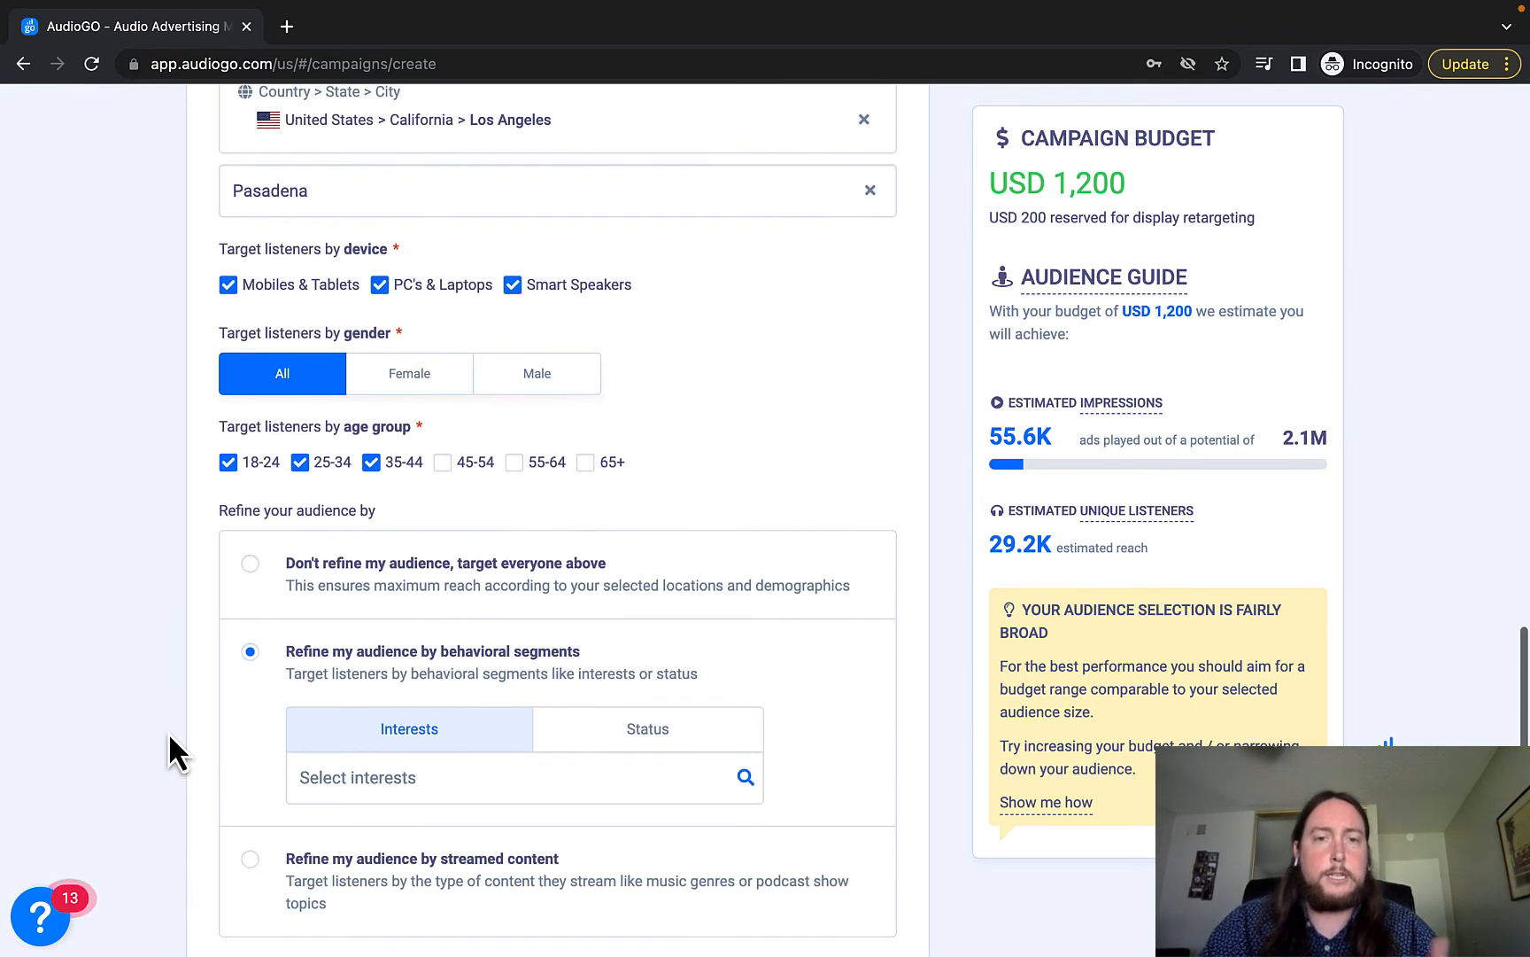
scroll(350, 713, "down", 1)
left_click(407, 764)
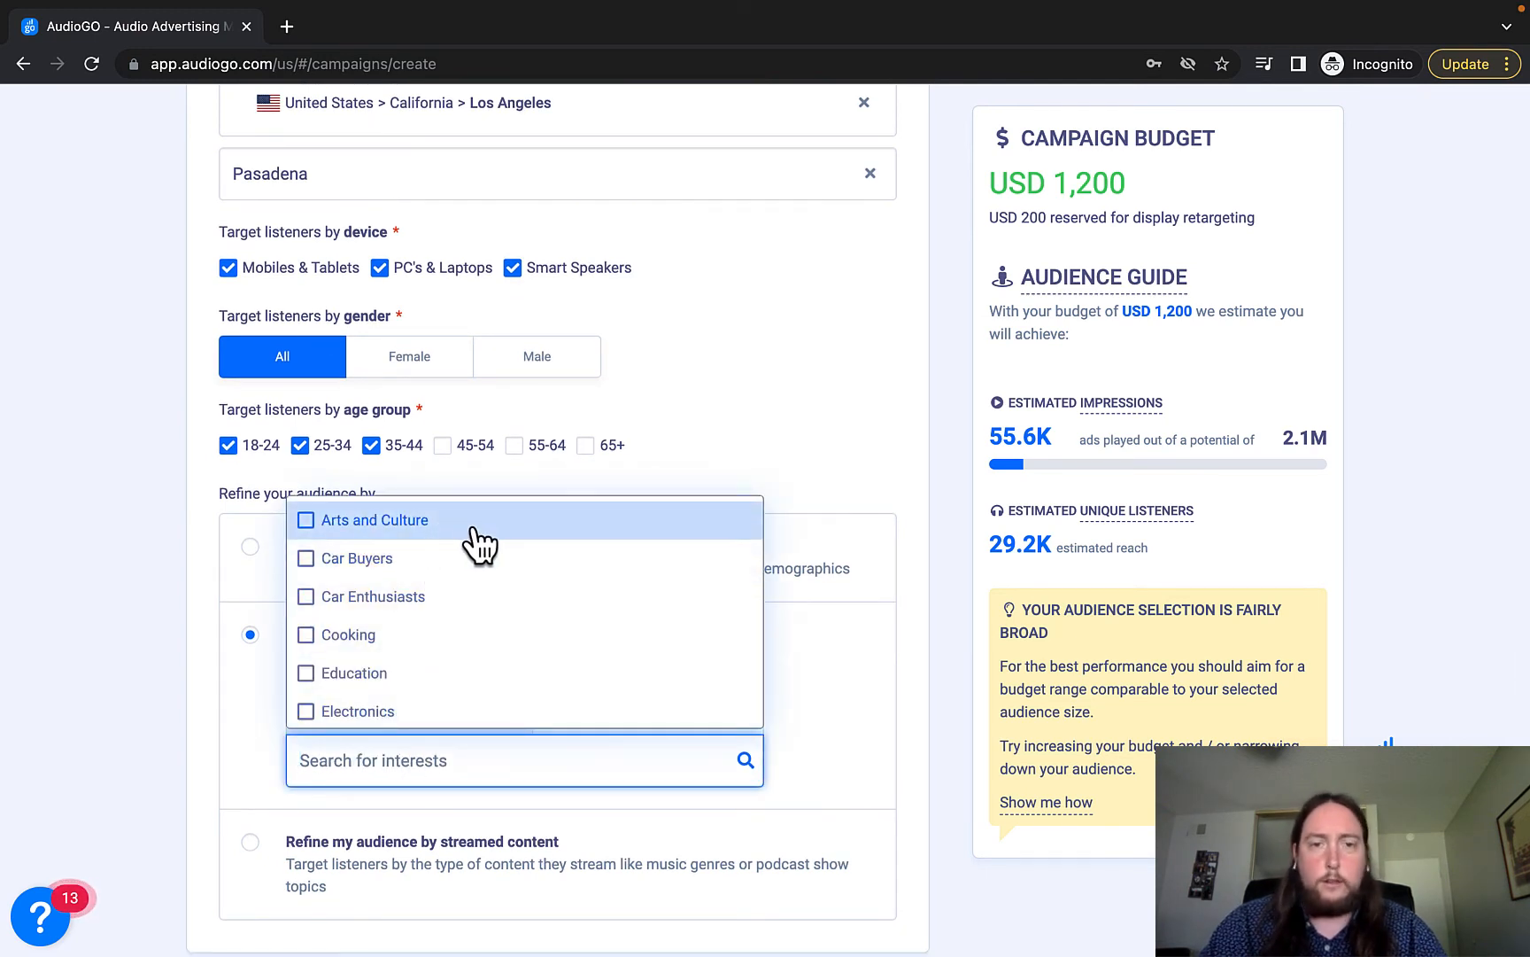
scroll(500, 638, "down", 3)
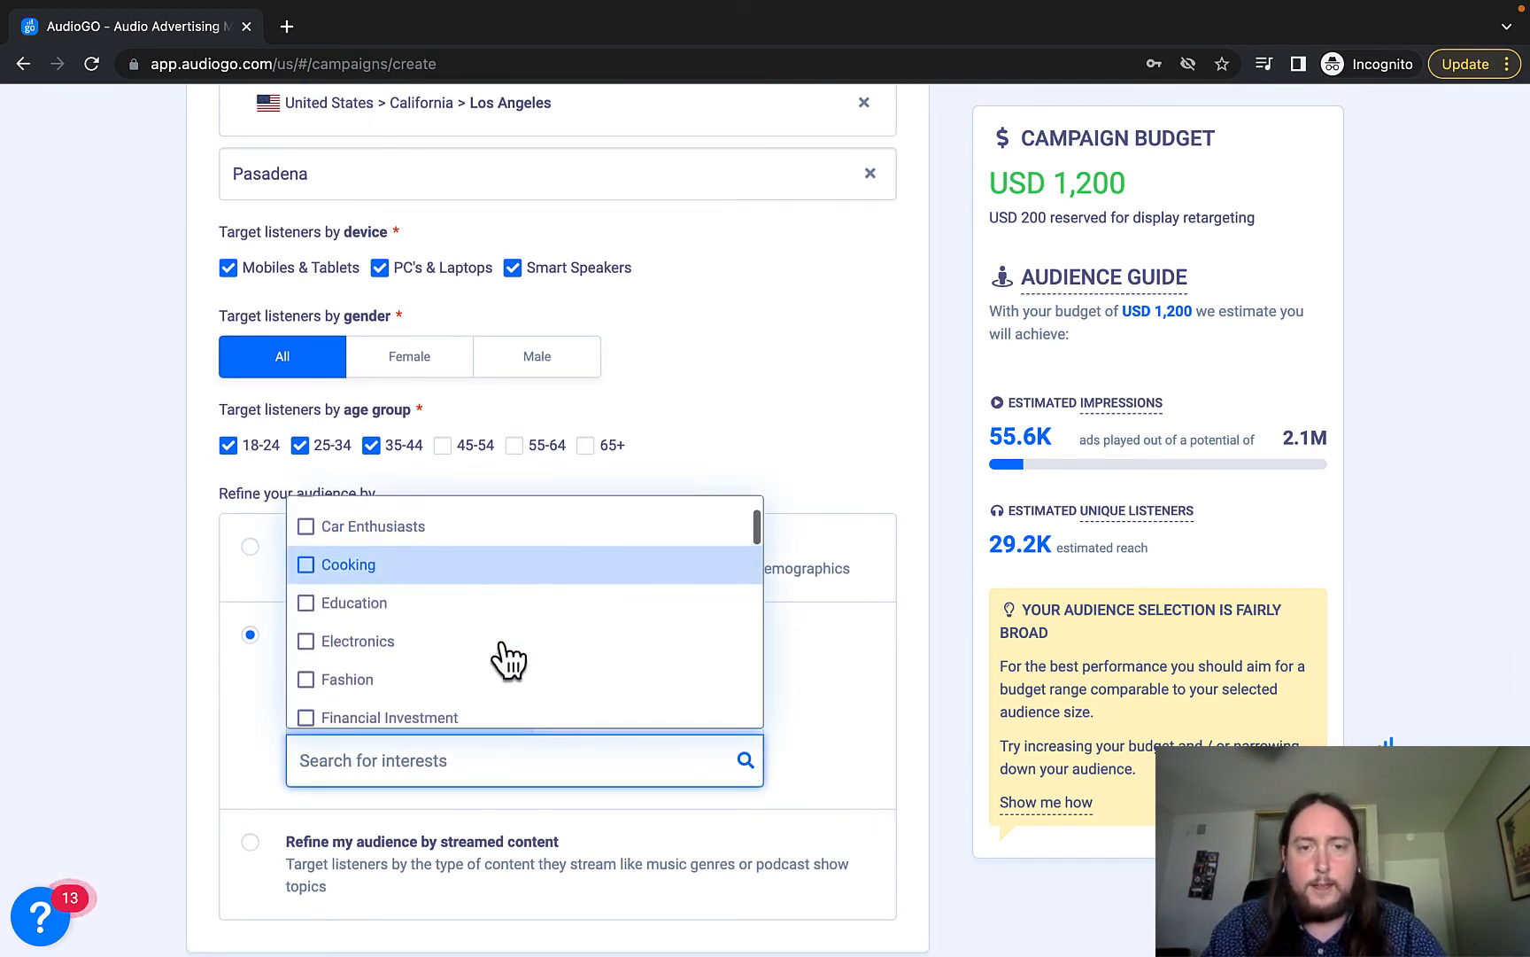
scroll(510, 657, "down", 3)
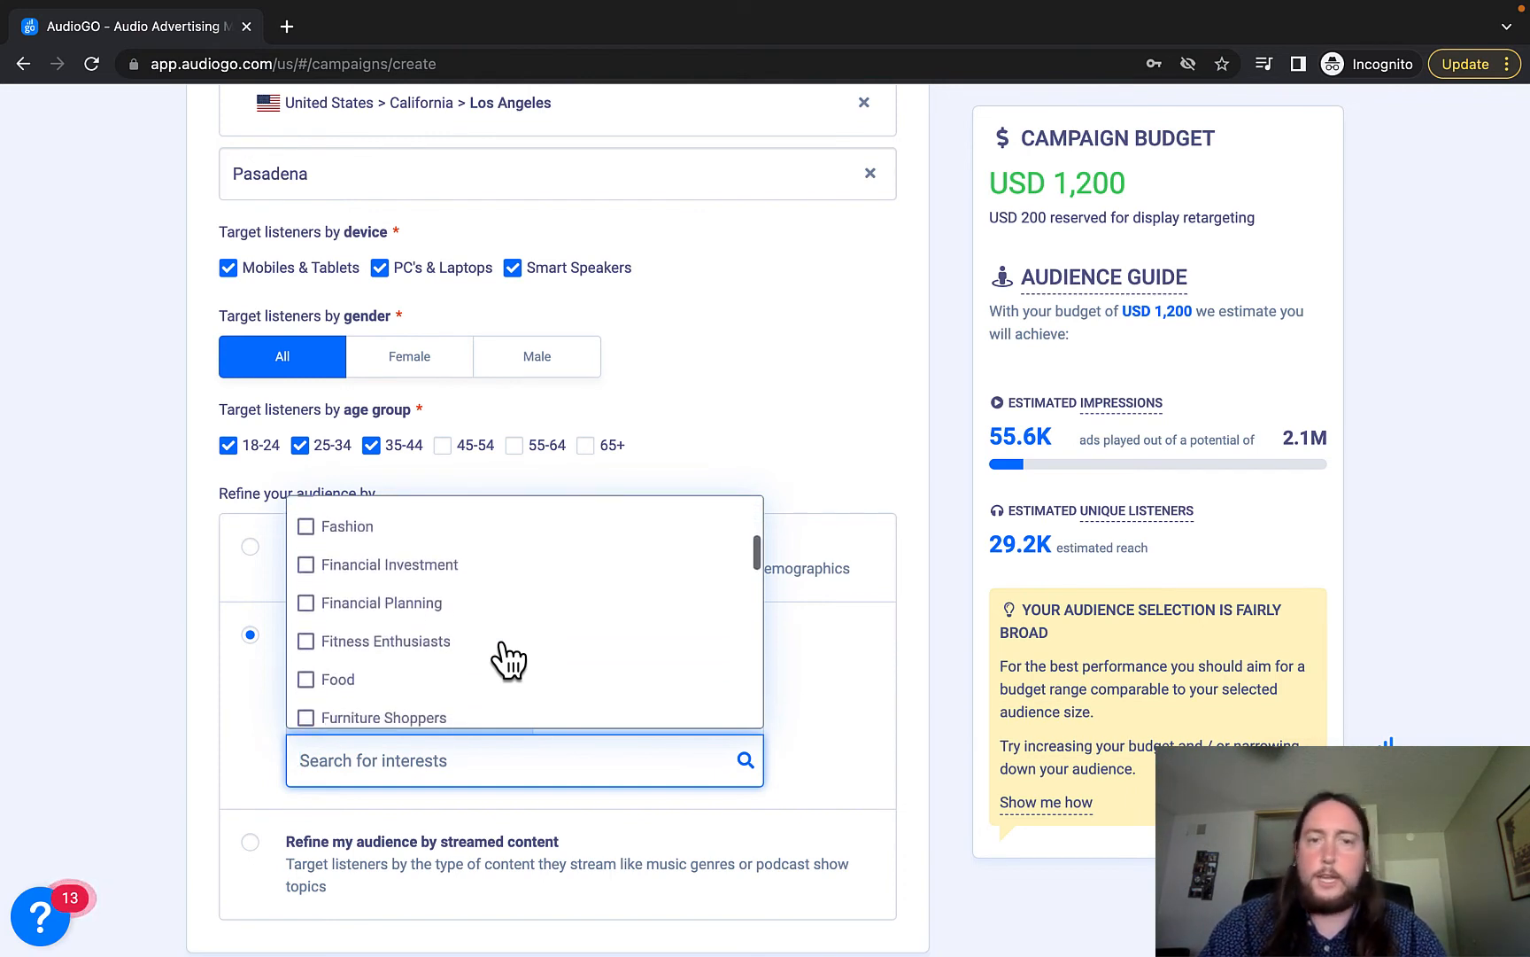
scroll(509, 657, "down", 1)
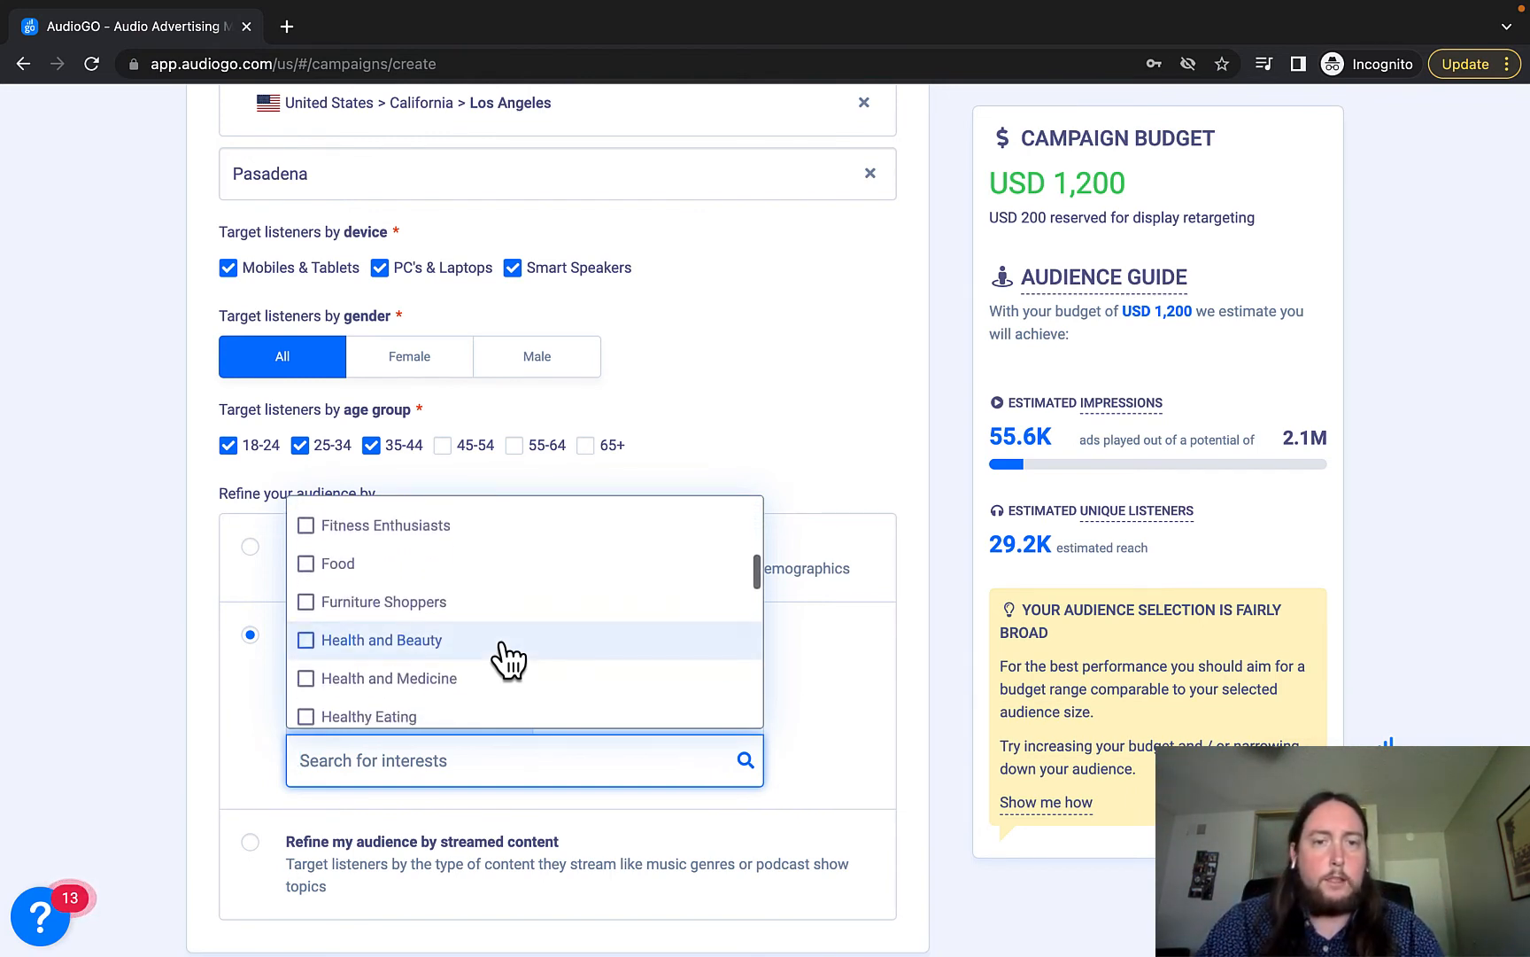
scroll(510, 658, "down", 5)
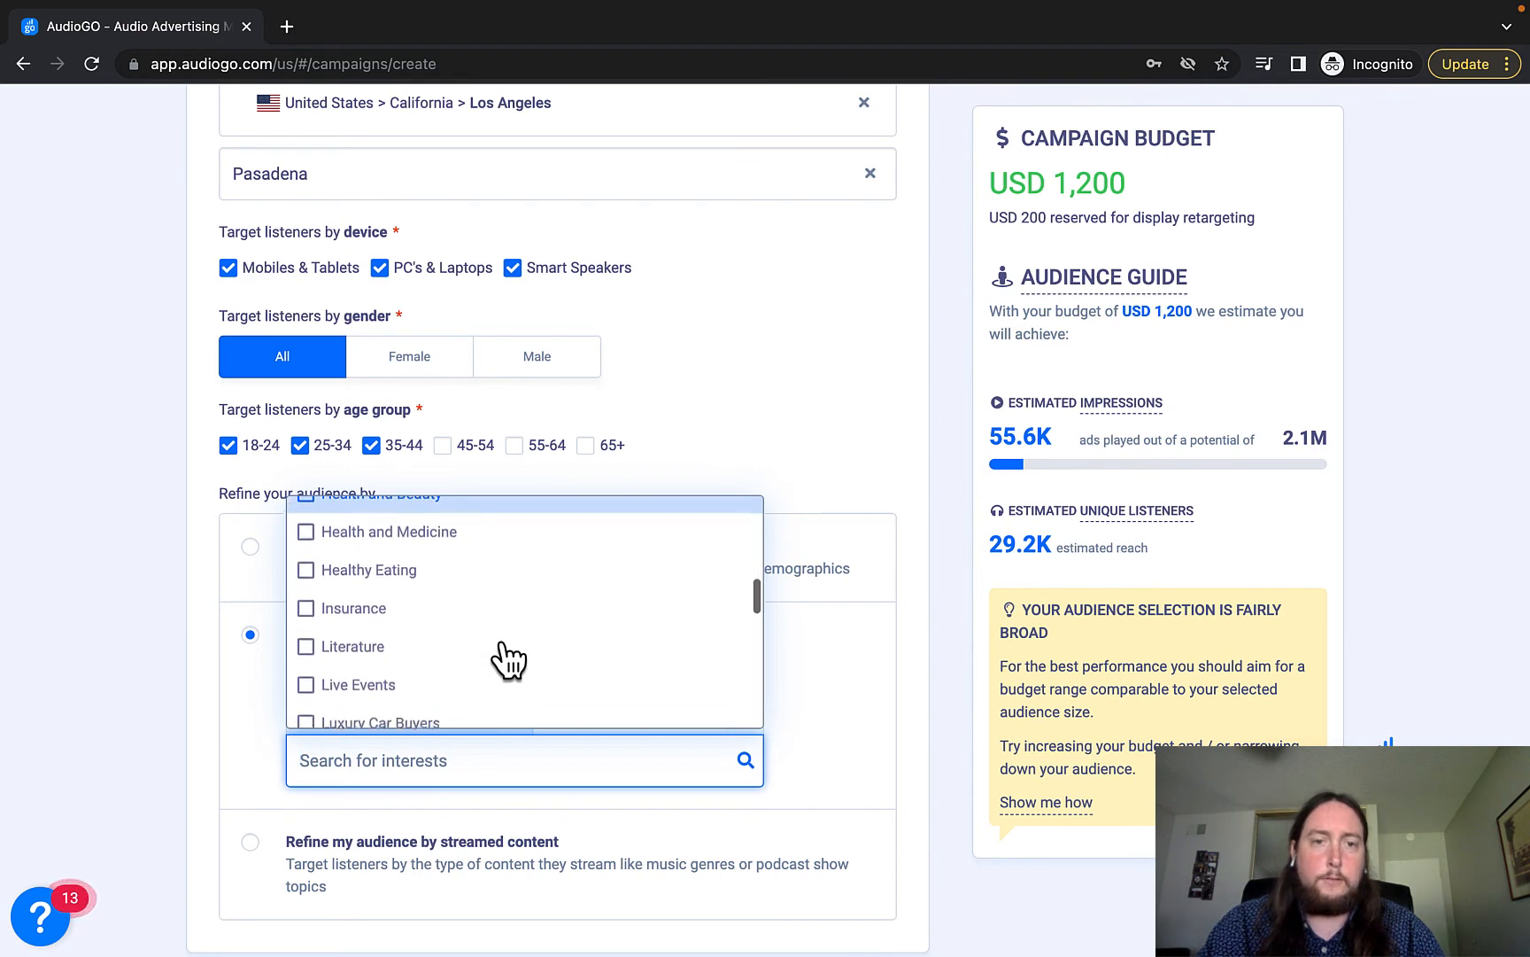
scroll(509, 658, "down", 5)
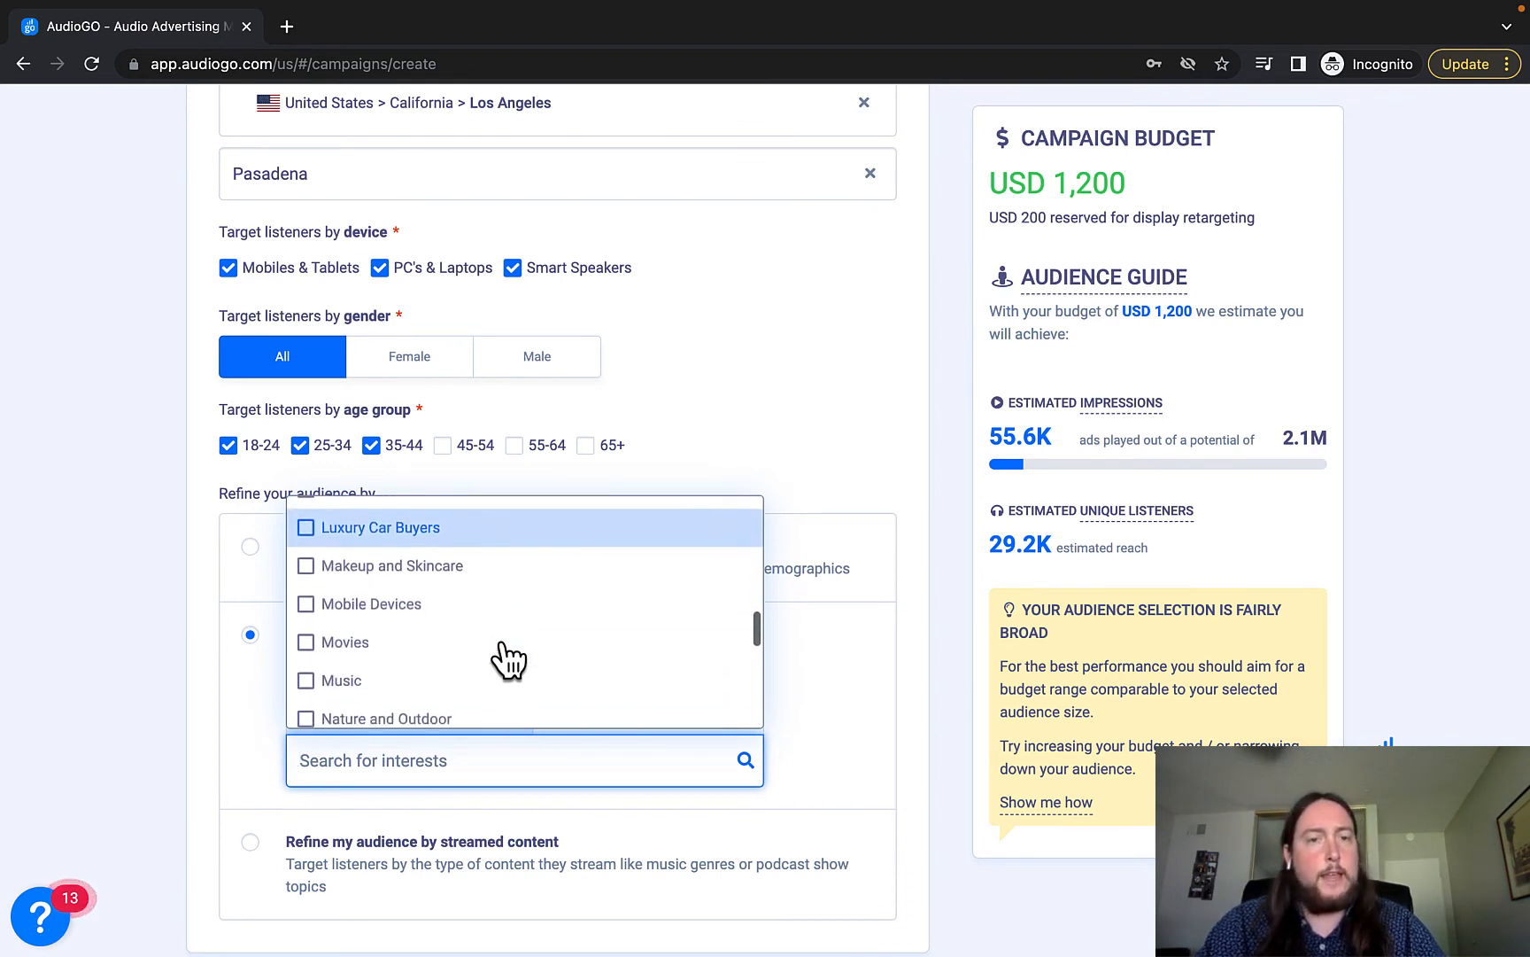
scroll(510, 658, "down", 3)
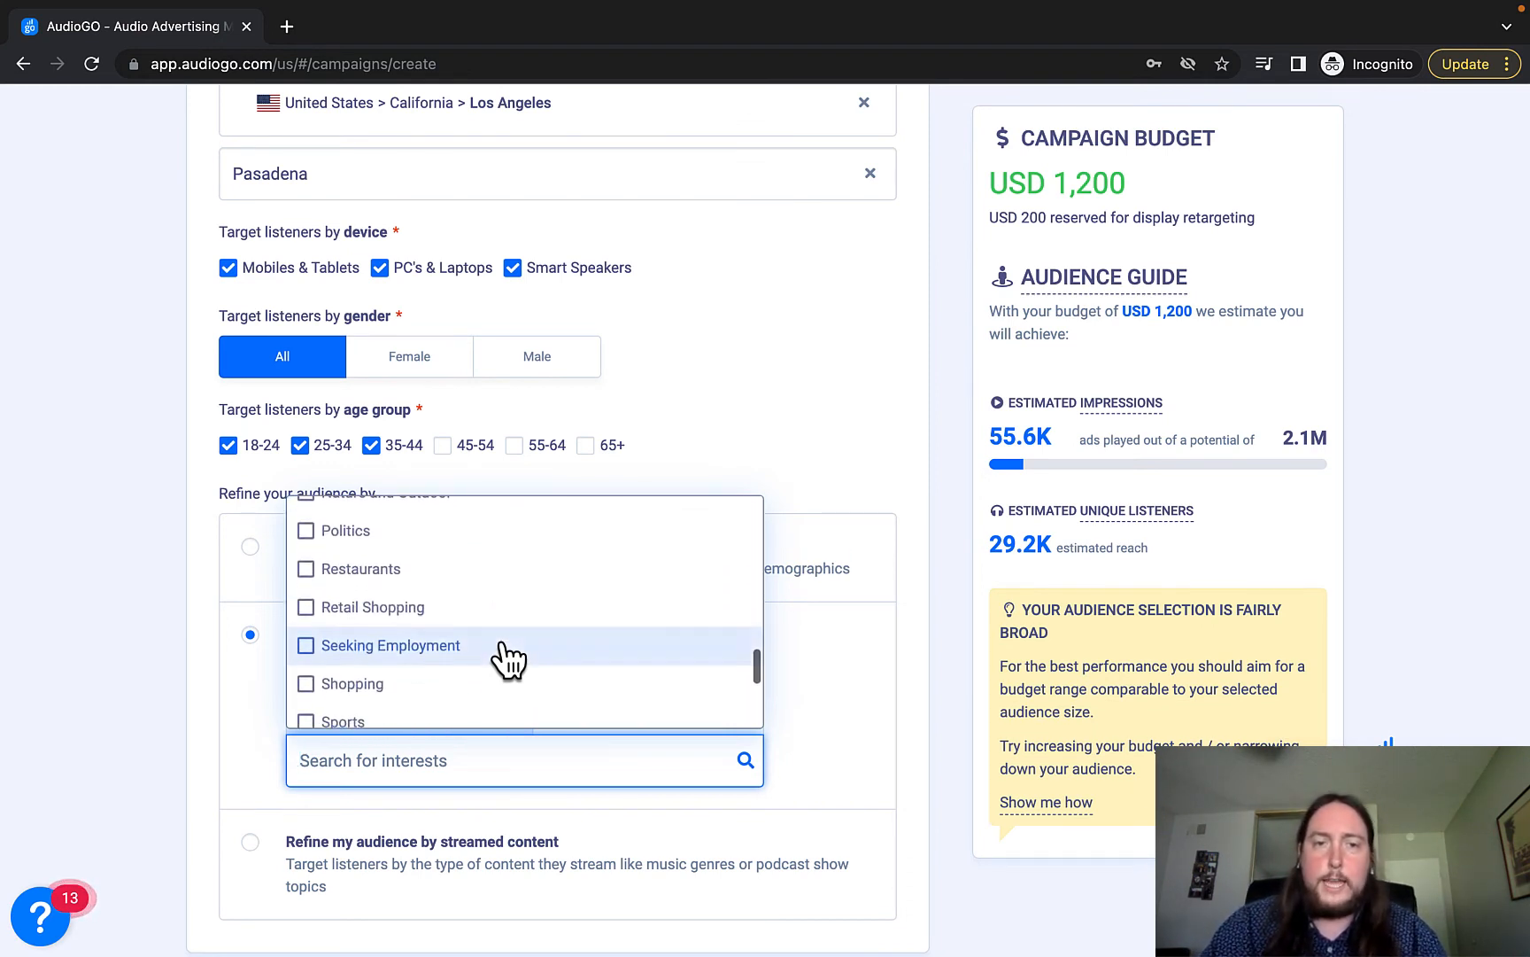
scroll(510, 658, "up", 2)
scroll(509, 658, "up", 10)
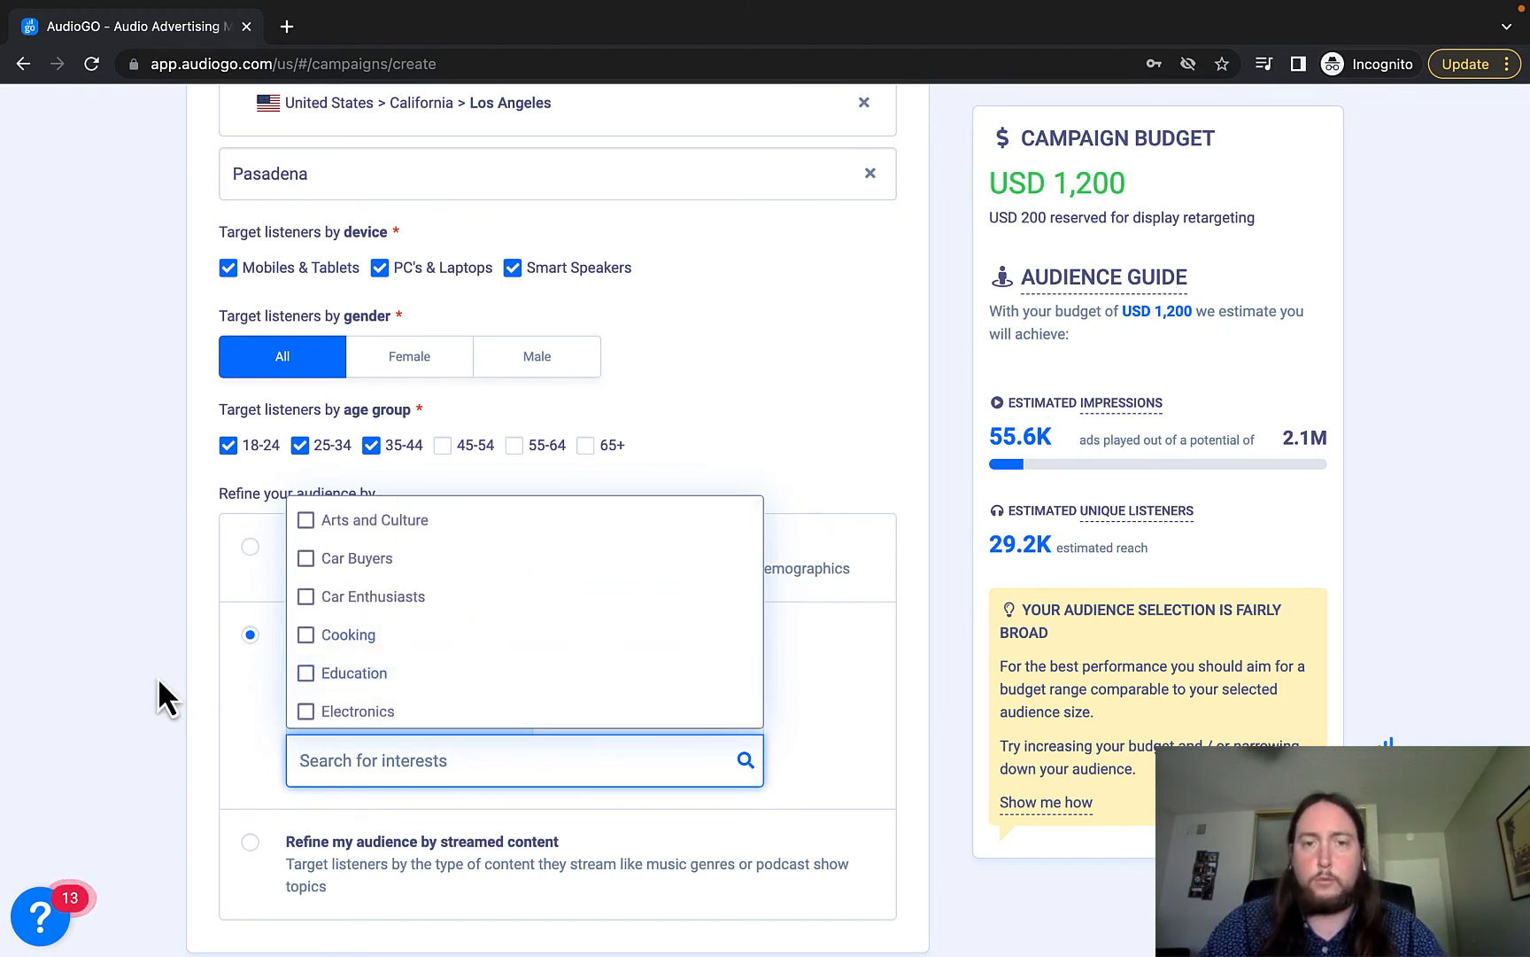
left_click(157, 738)
On the Status tab, select Home Owners, cutting estimated unique listeners to 6.8K.
left_click(608, 714)
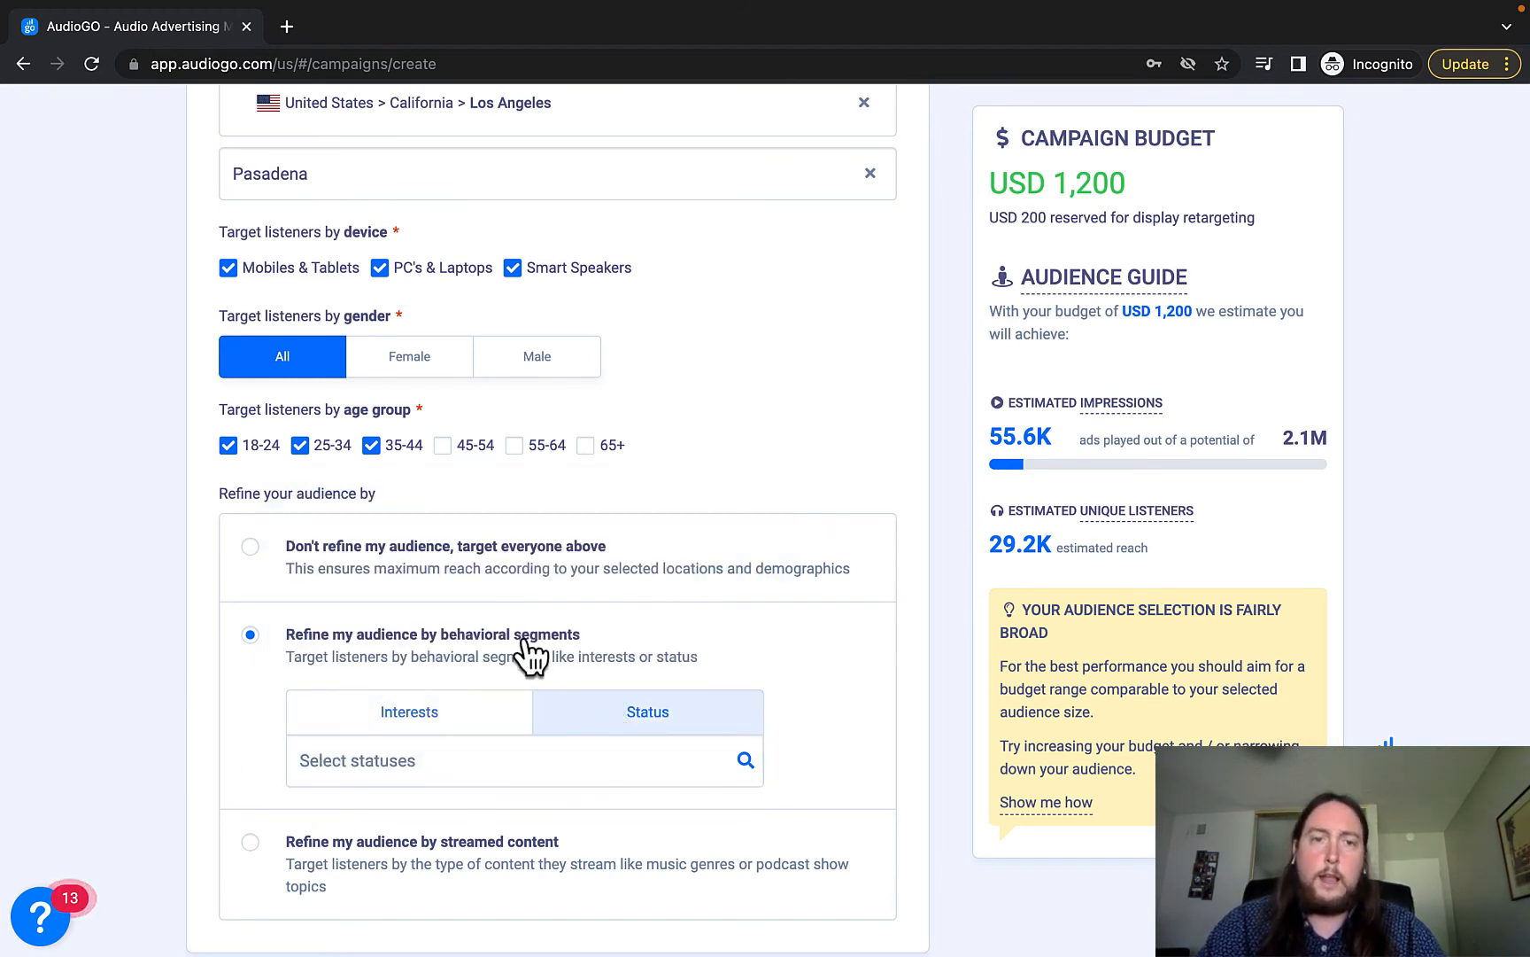
left_click(546, 769)
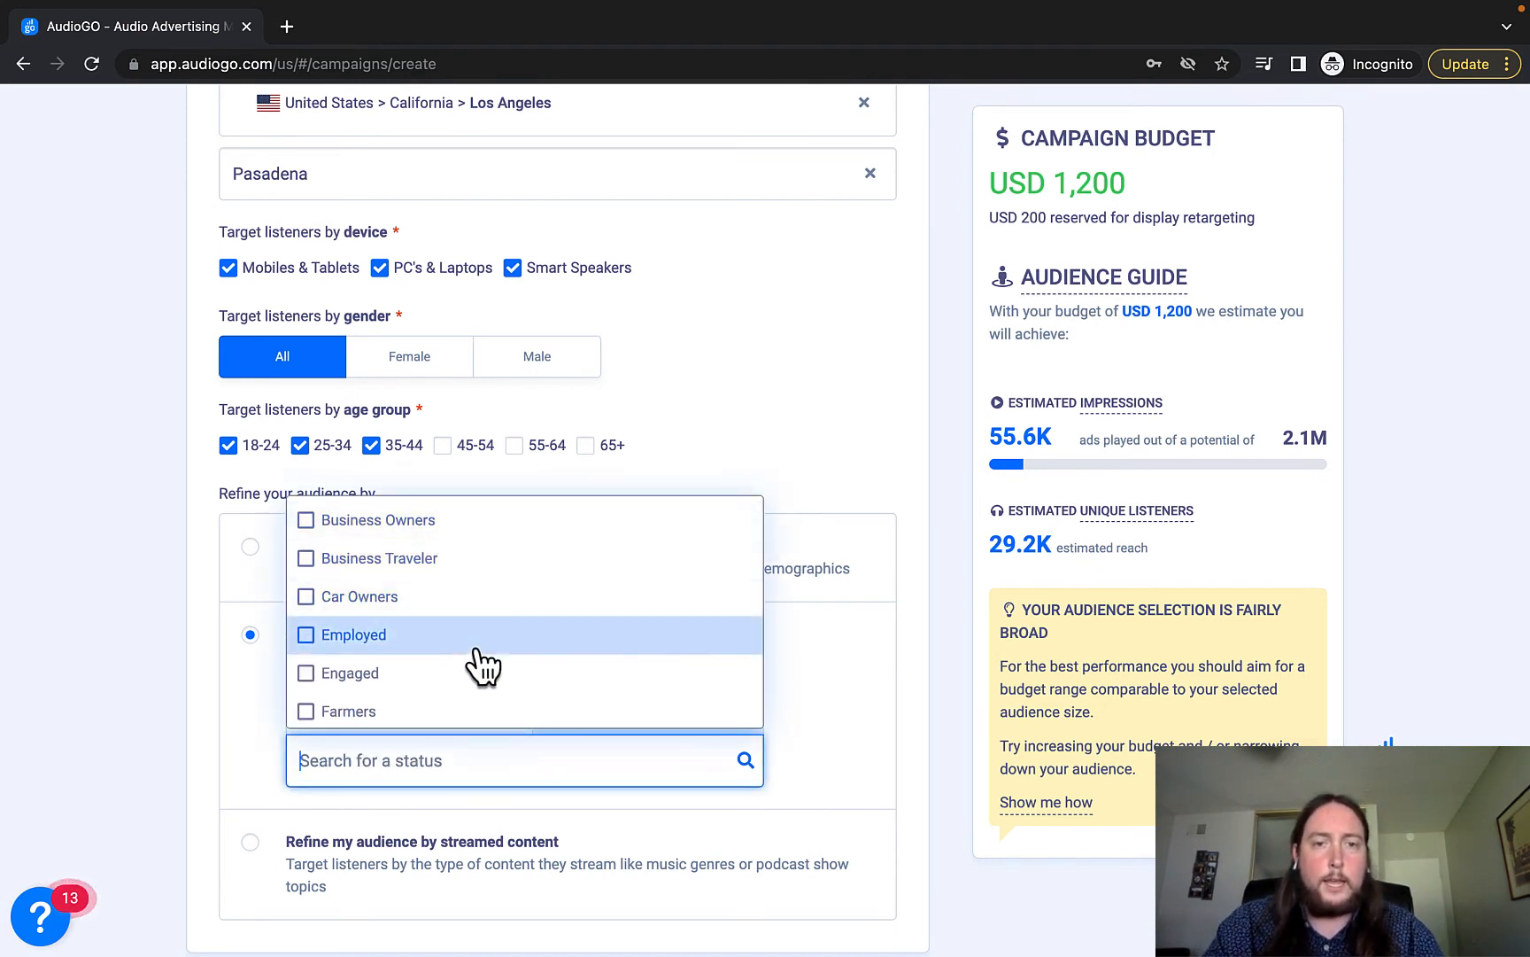
scroll(482, 665, "down", 3)
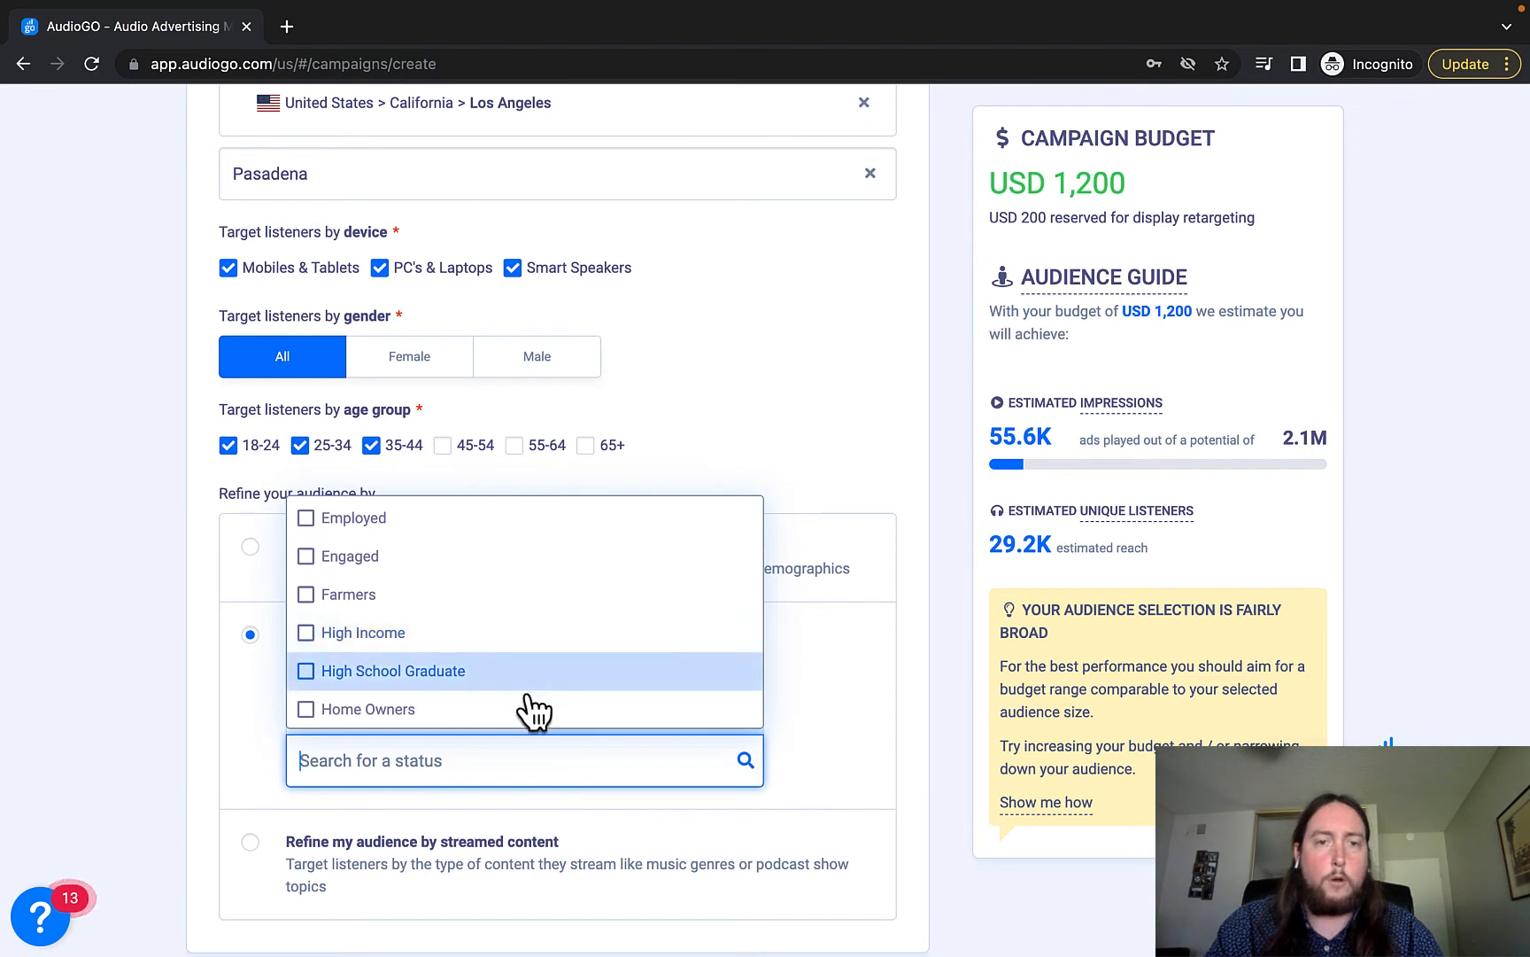
scroll(518, 713, "down", 1)
scroll(501, 699, "down", 2)
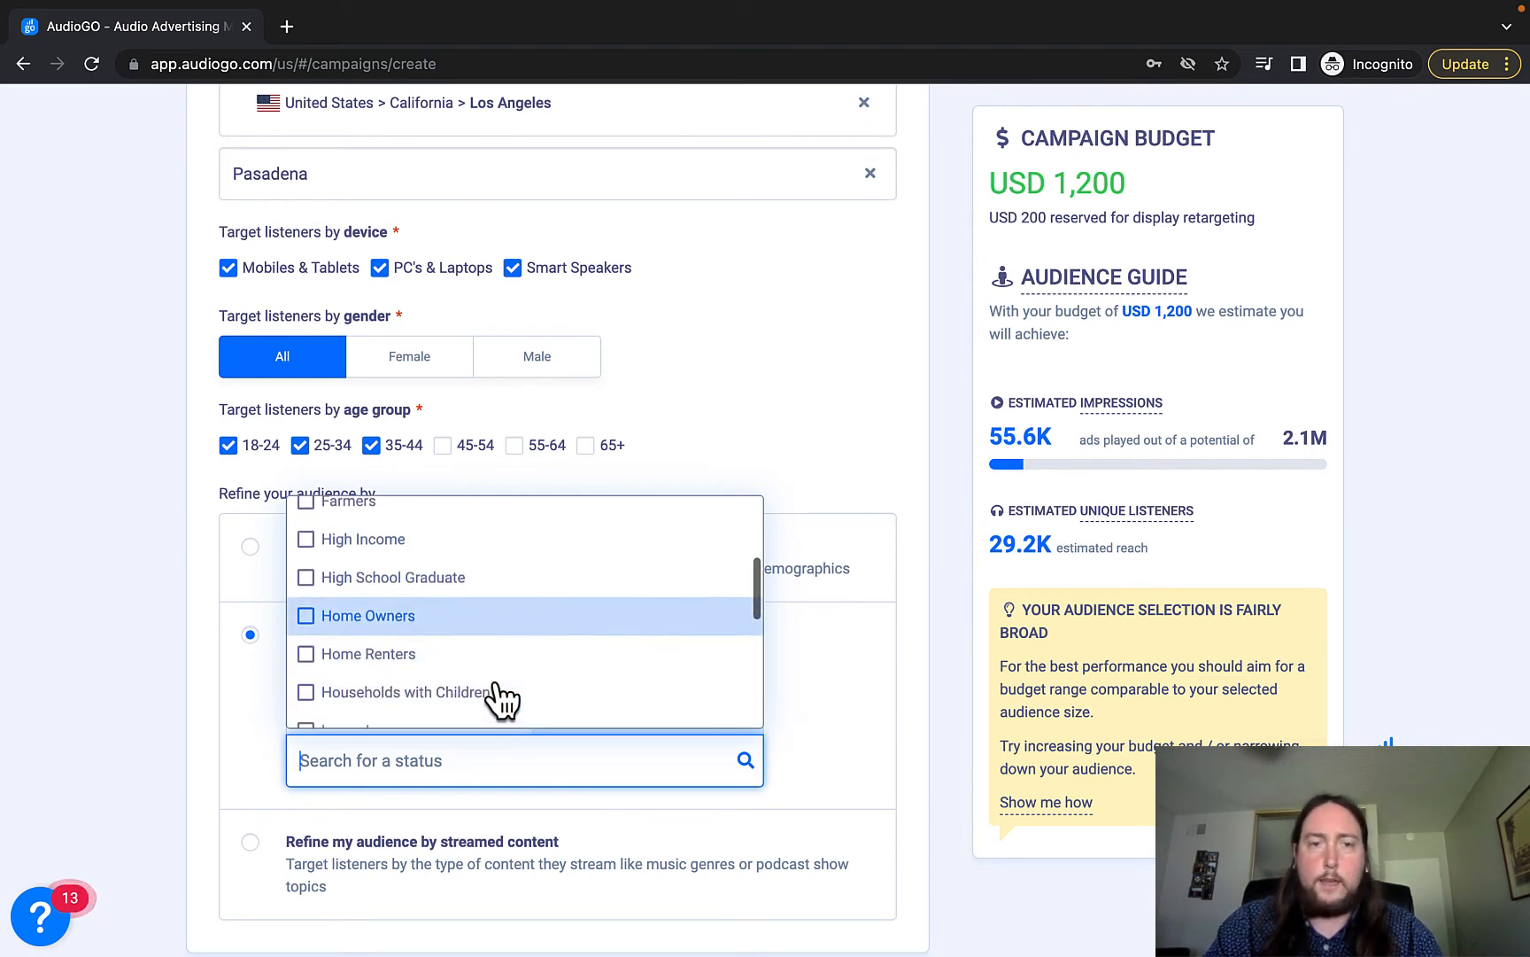
scroll(500, 700, "down", 2)
scroll(501, 700, "down", 6)
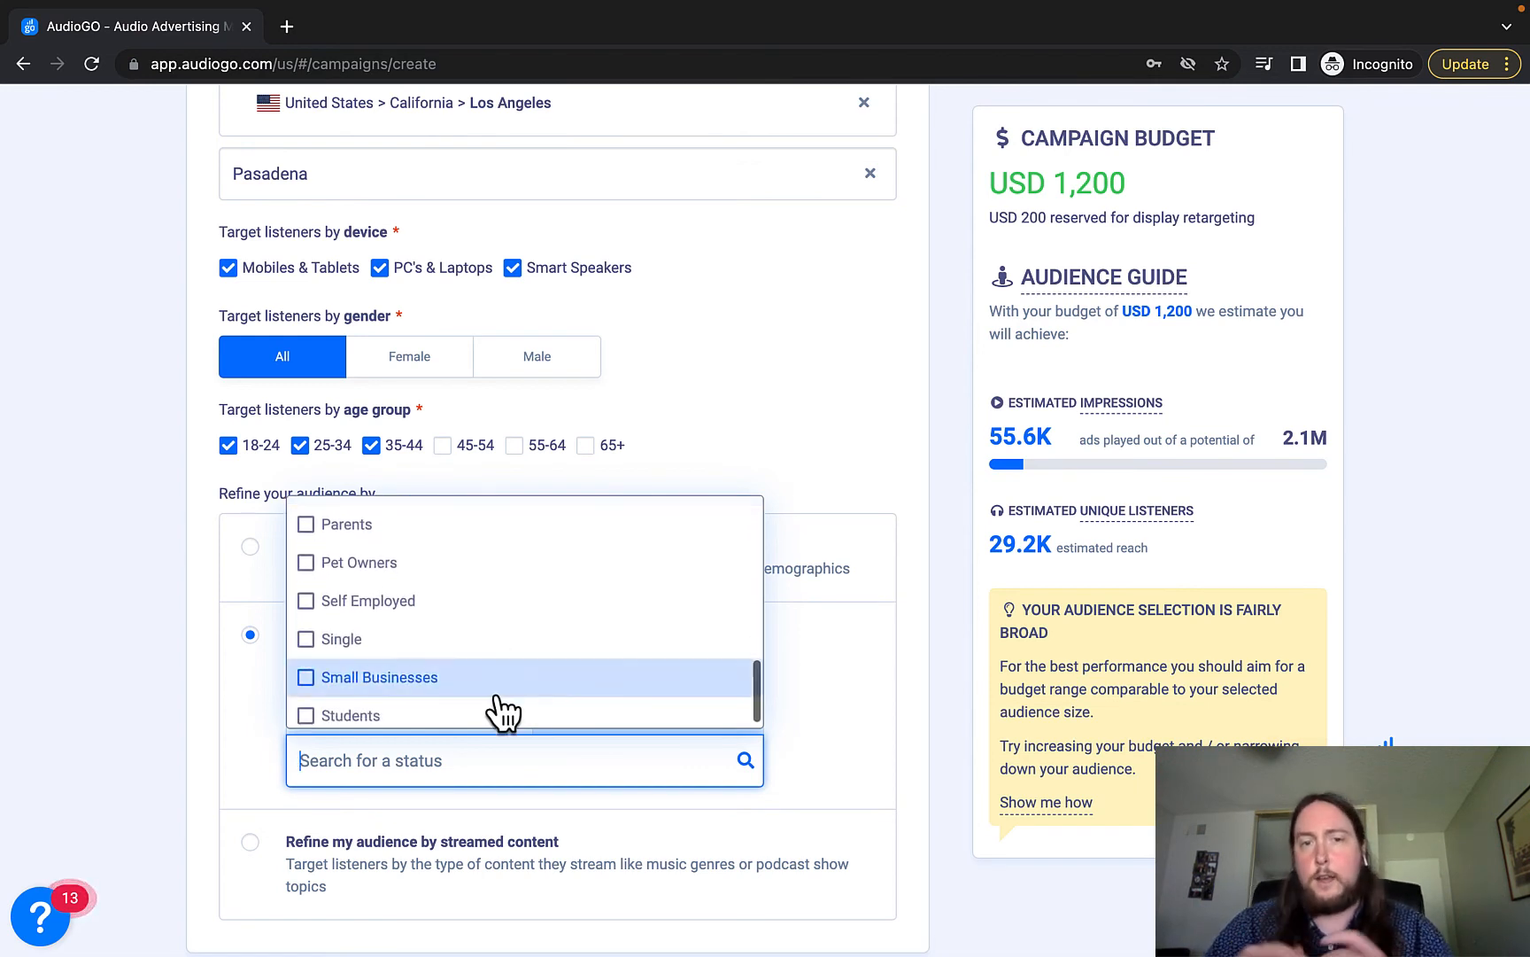
scroll(502, 713, "up", 1)
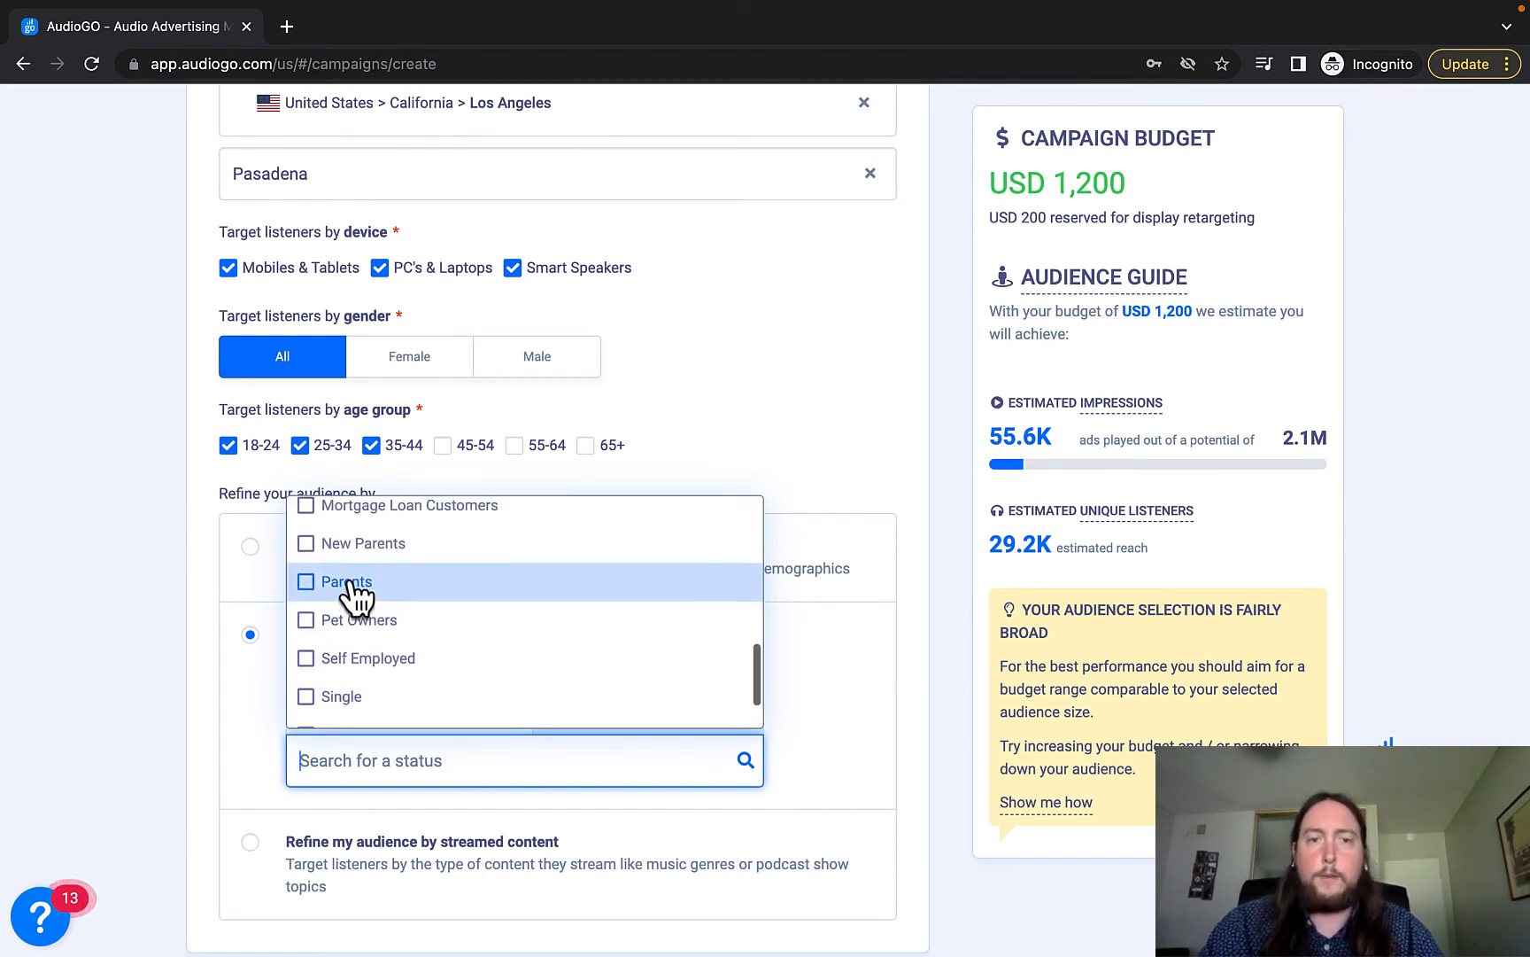
scroll(352, 595, "up", 2)
scroll(354, 594, "up", 5)
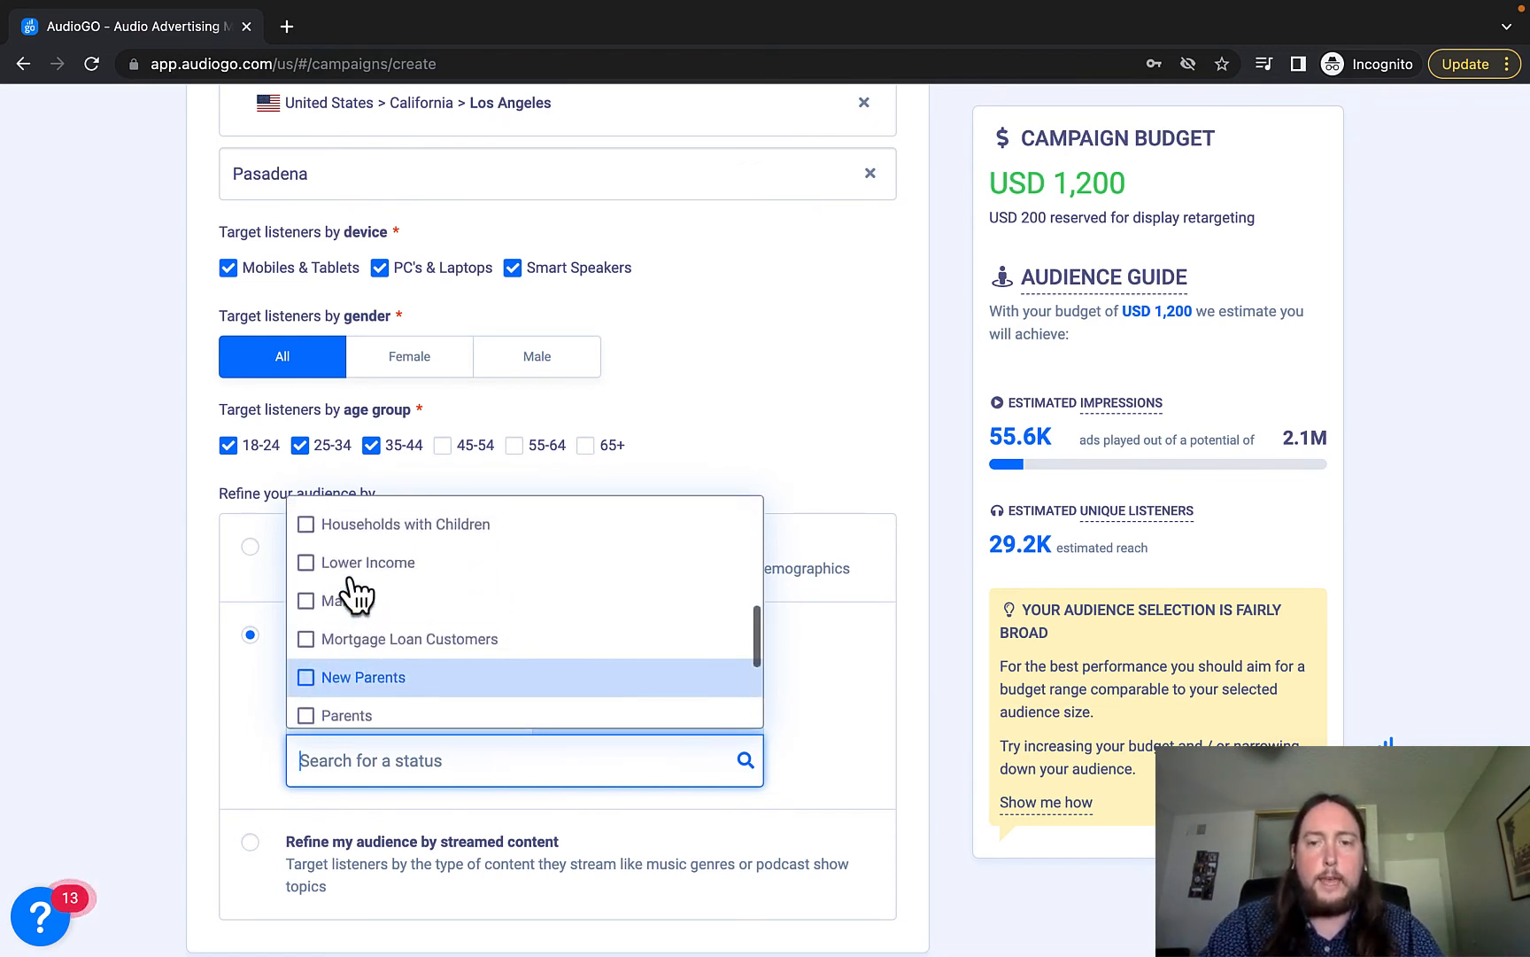
left_click(354, 580)
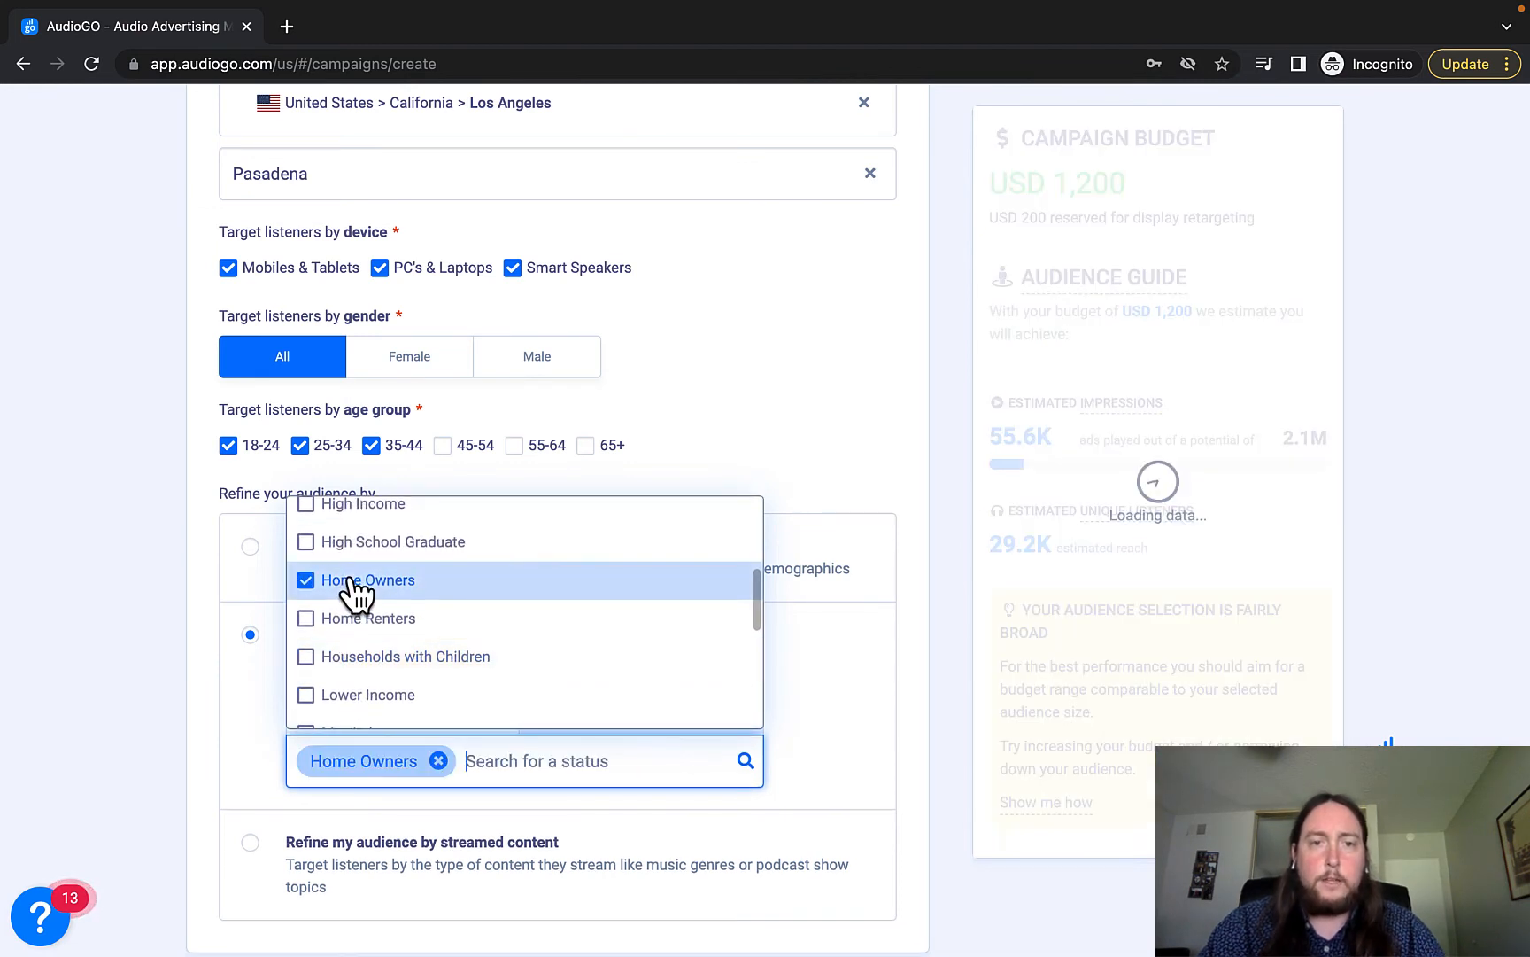
left_click(164, 631)
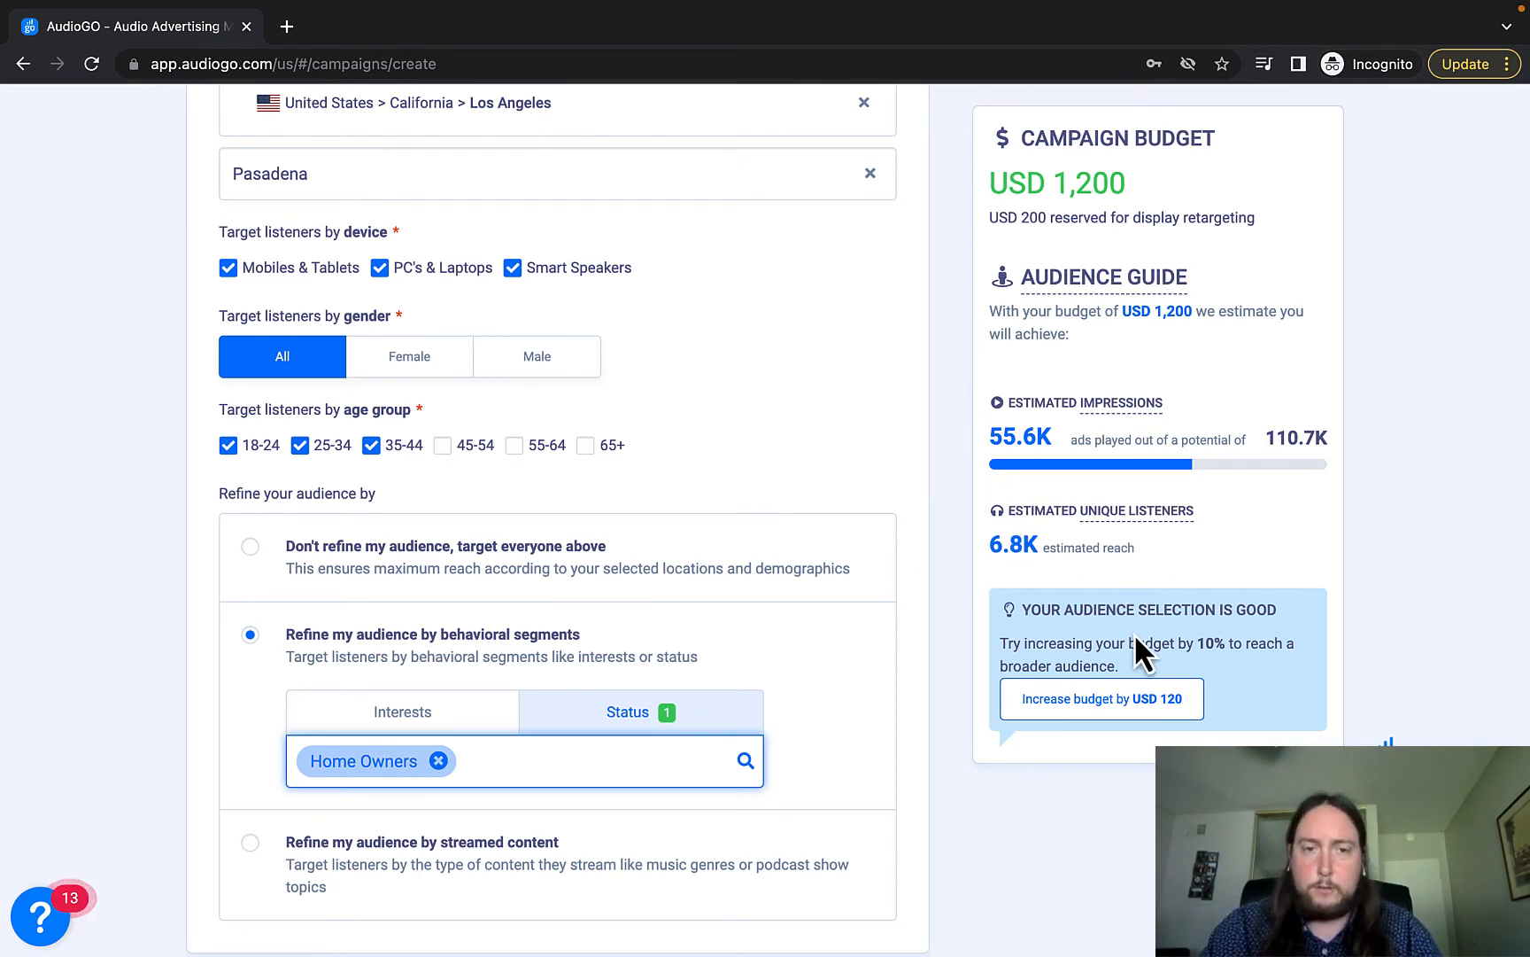
scroll(152, 671, "down", 3)
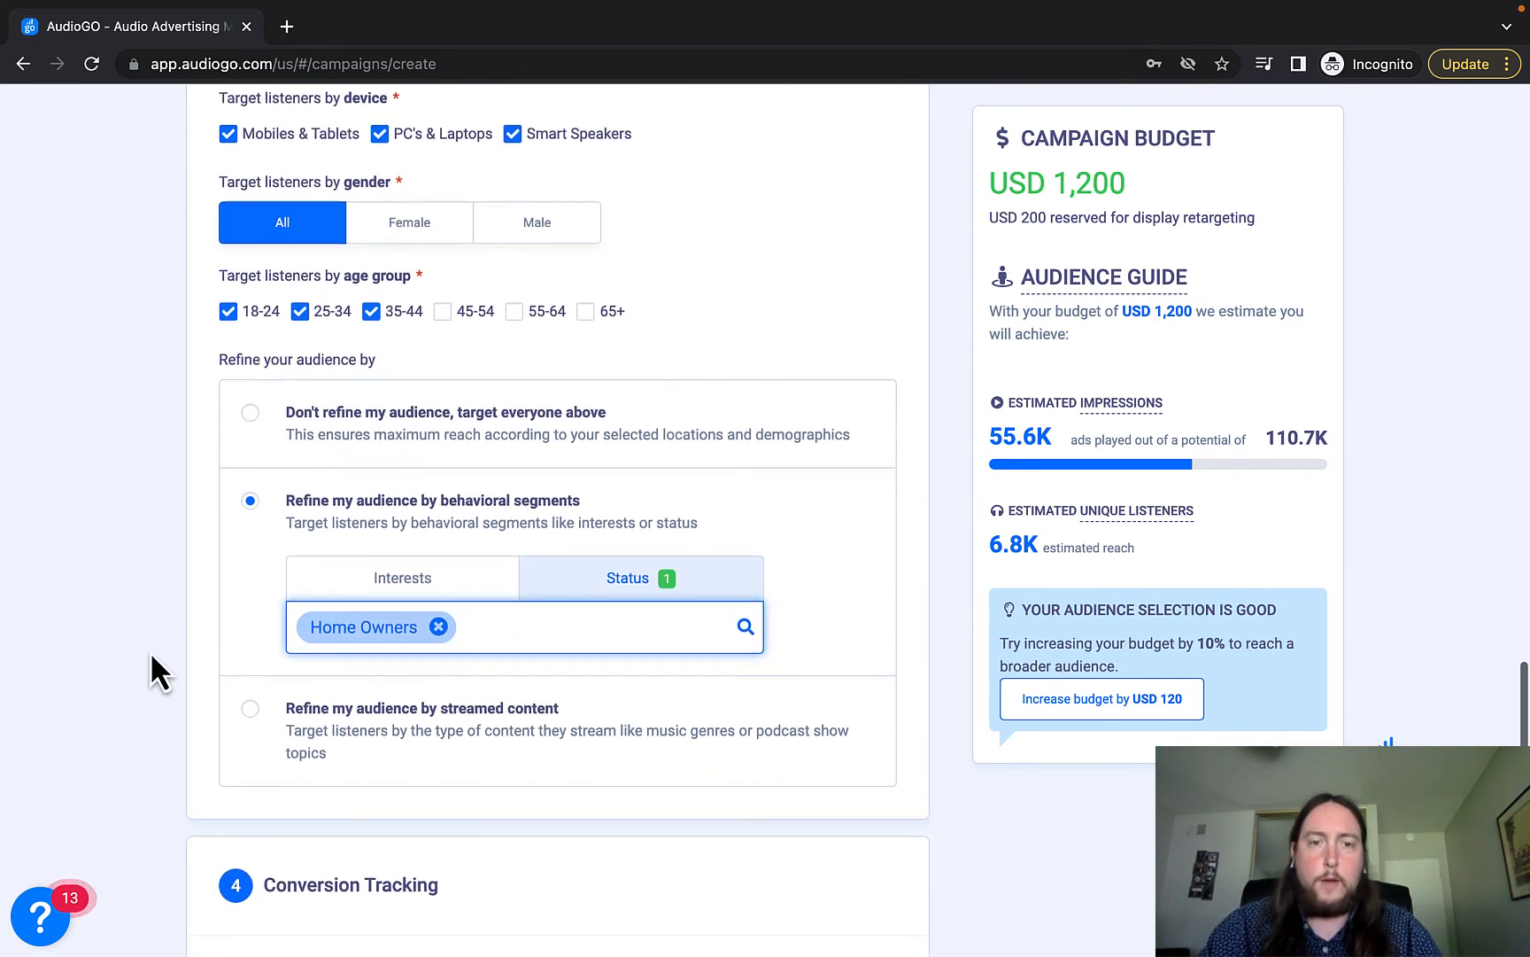
Select refining by streamed content and scroll the music genres list, closing it with no genre chosen.
left_click(438, 713)
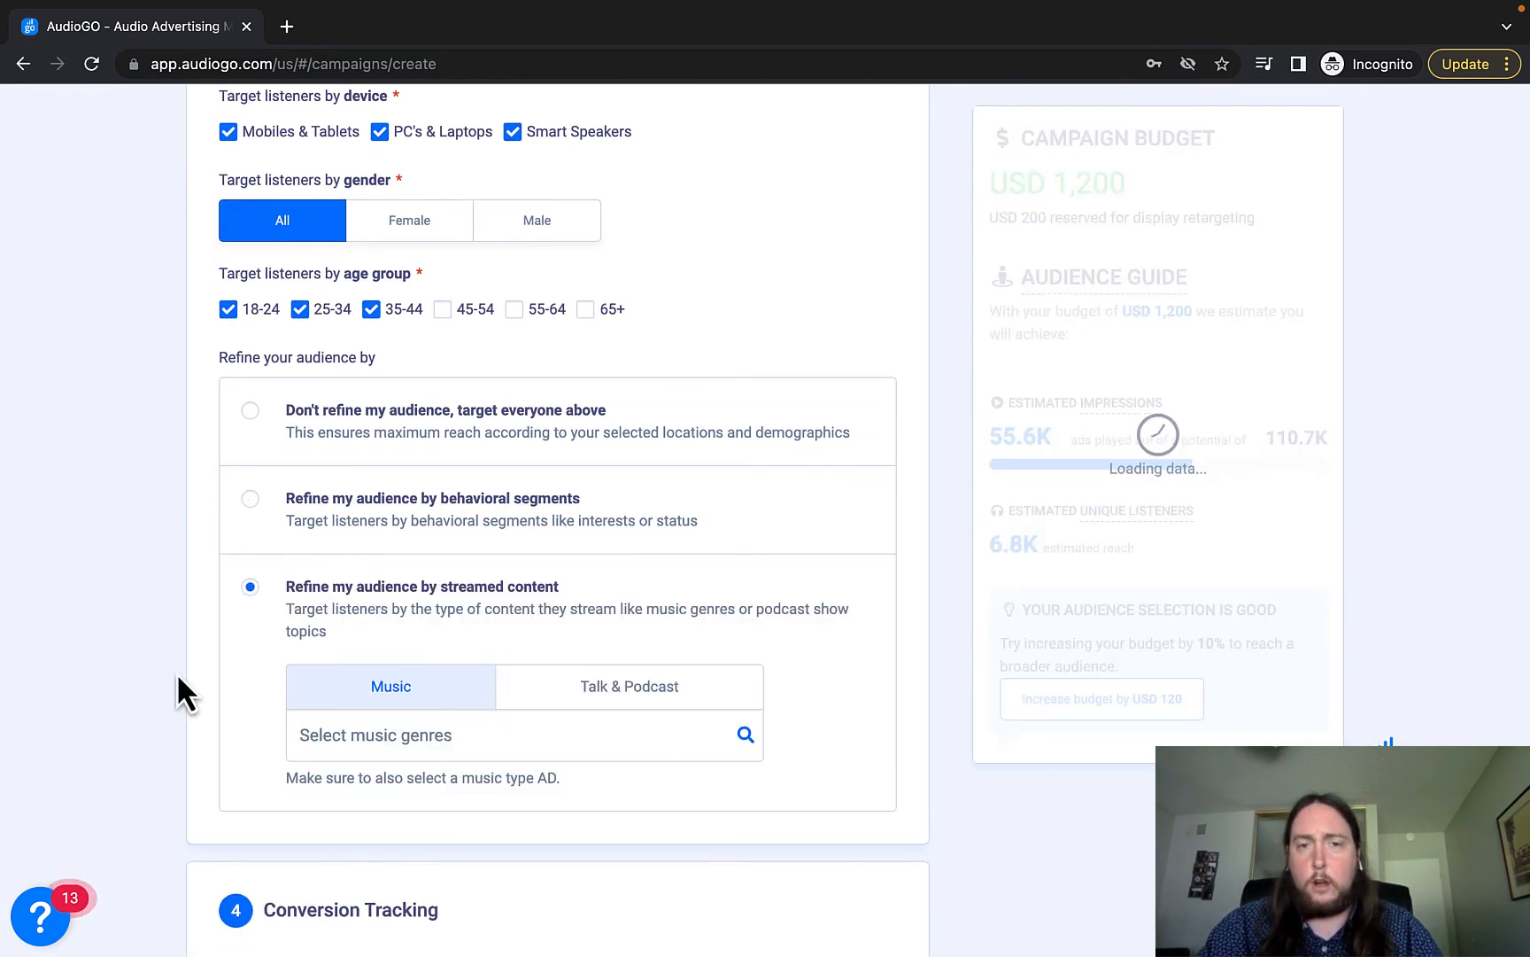
scroll(176, 672, "up", 1)
scroll(176, 673, "up", 1)
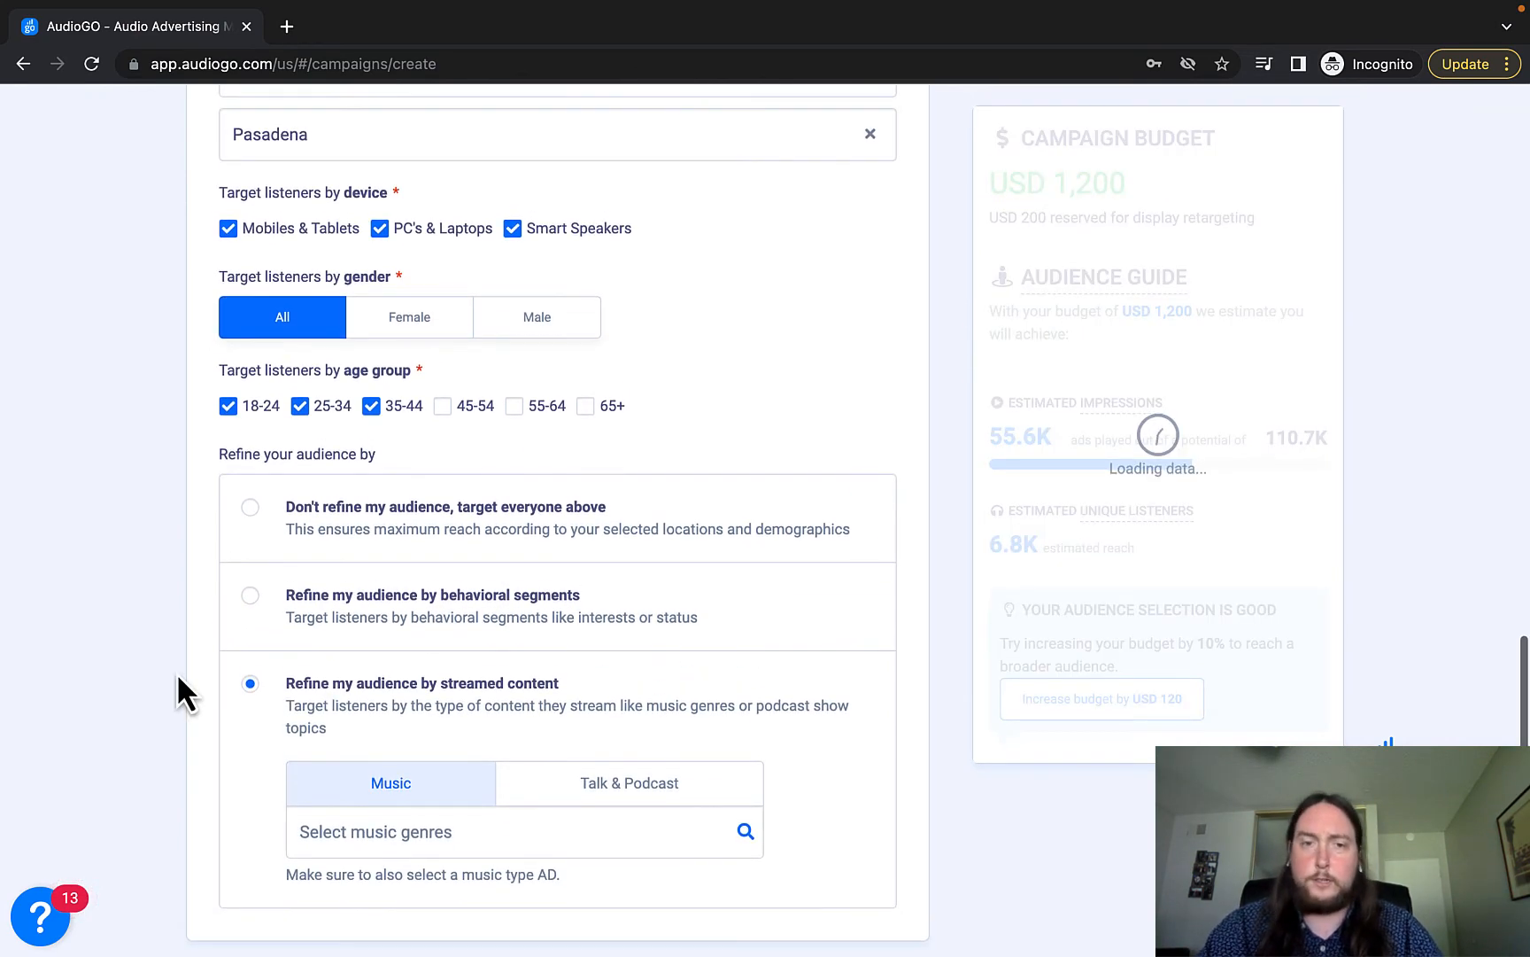
left_click(430, 831)
scroll(443, 636, "down", 3)
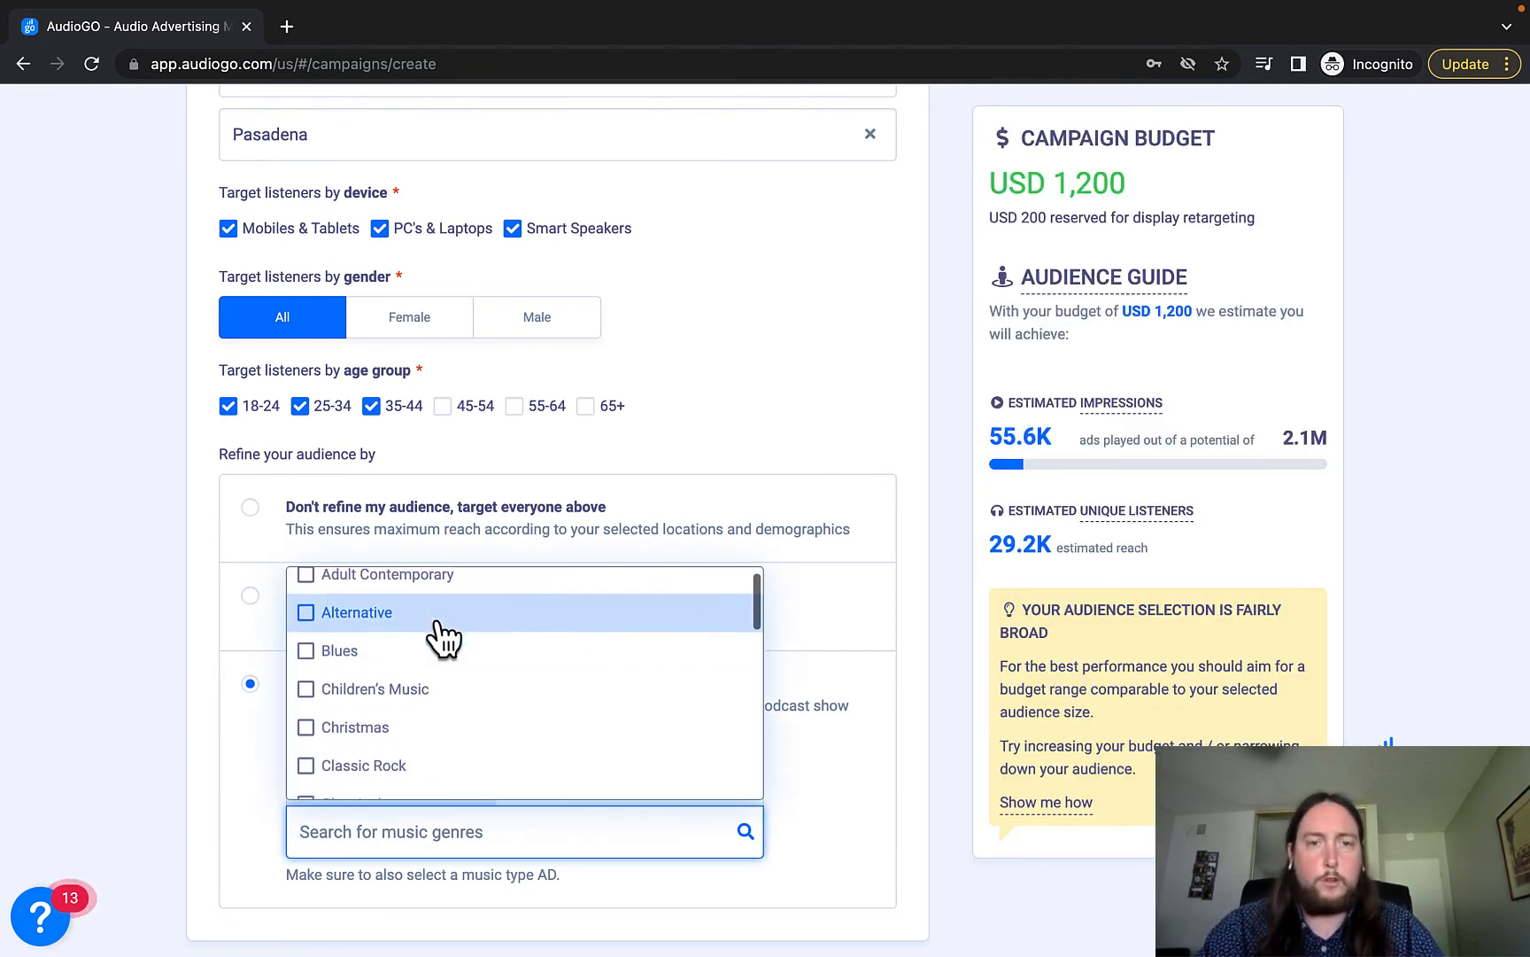
scroll(442, 636, "down", 5)
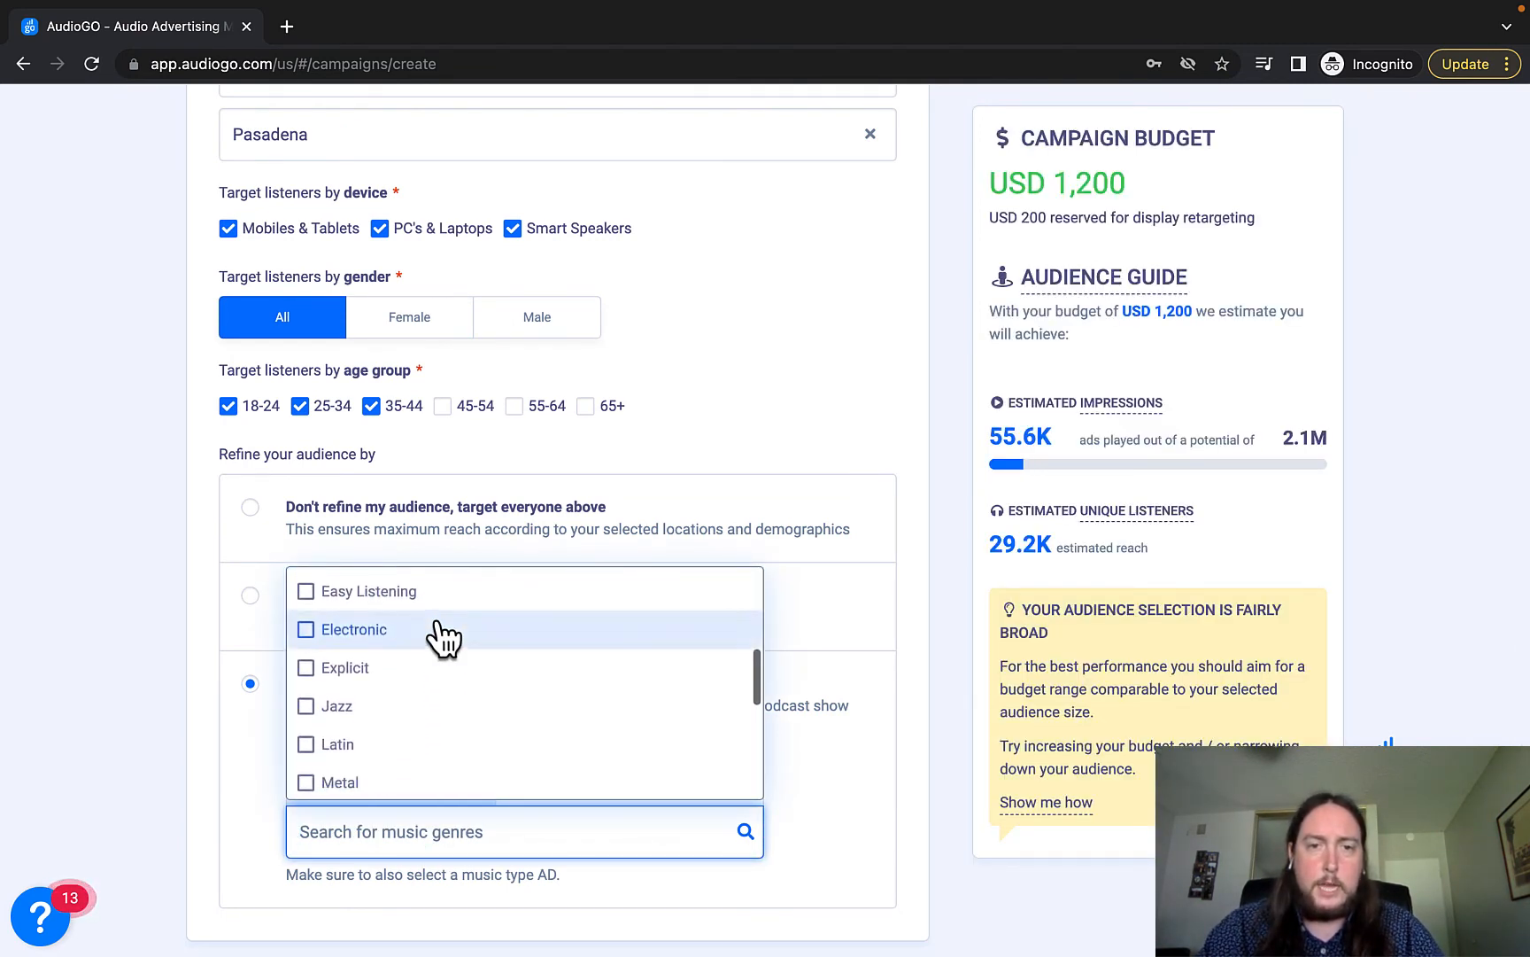
scroll(443, 636, "down", 4)
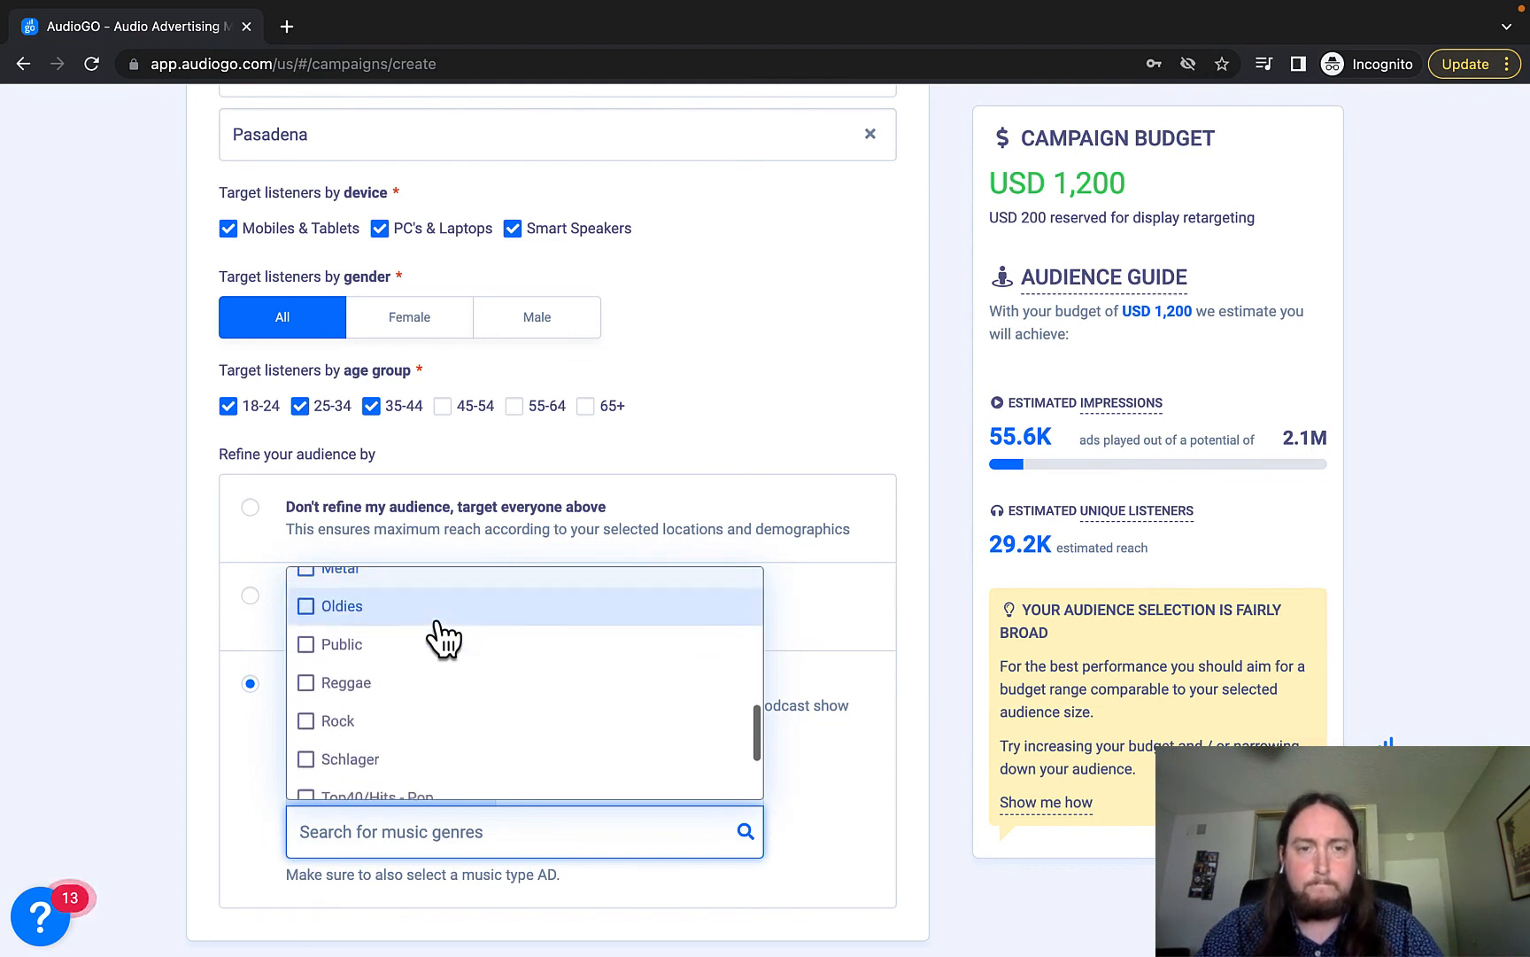
scroll(442, 635, "up", 2)
scroll(443, 636, "up", 5)
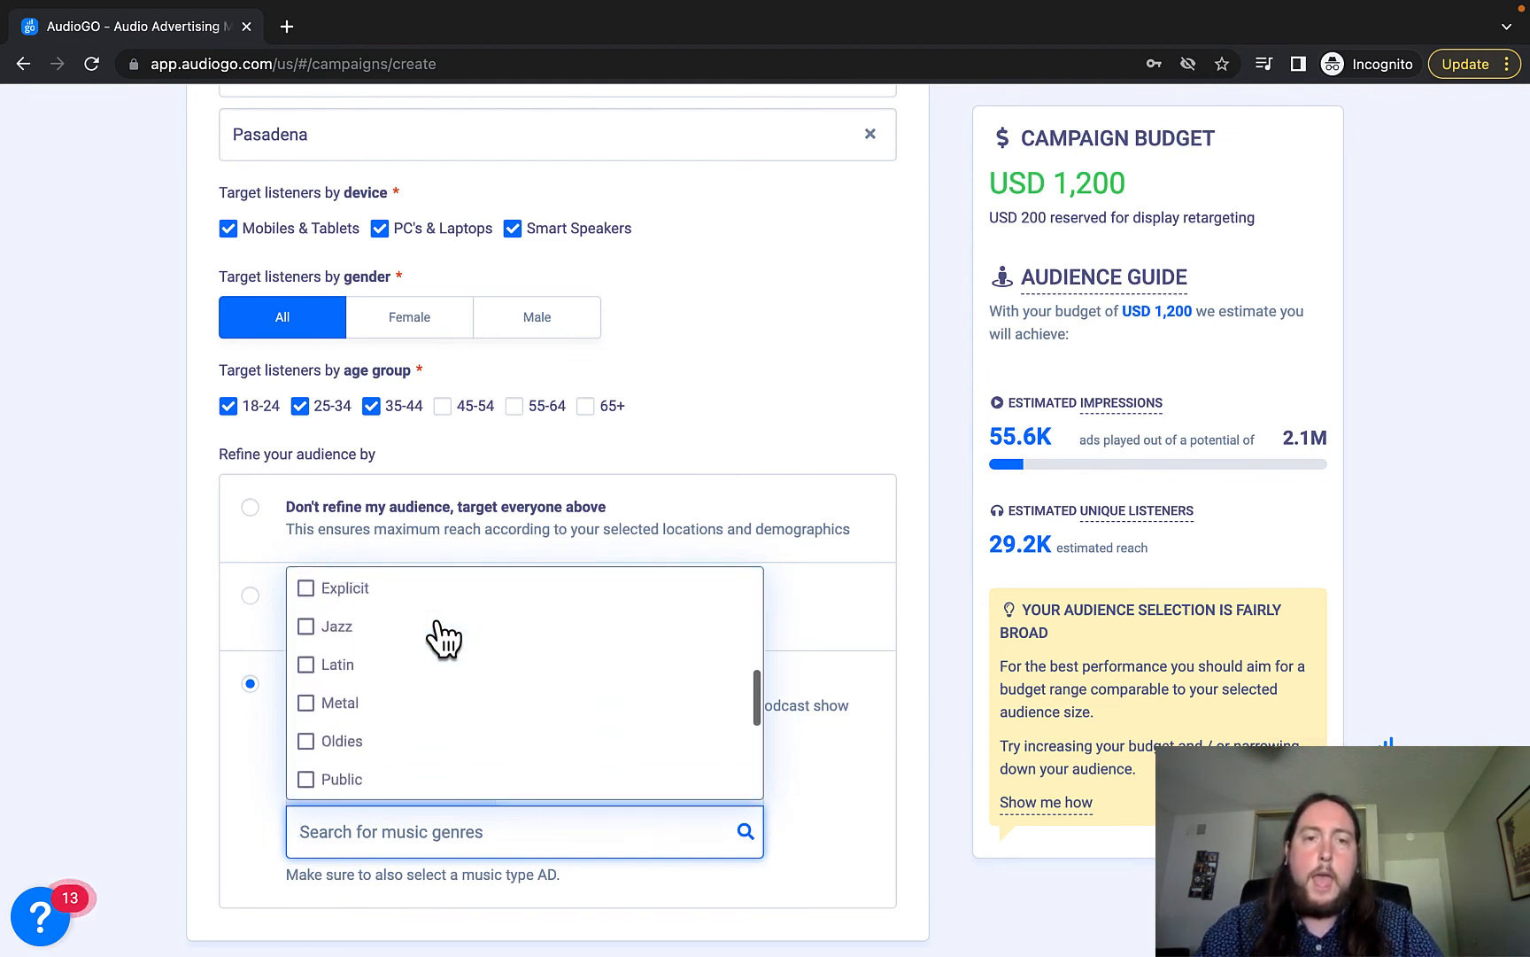
scroll(458, 702, "up", 3)
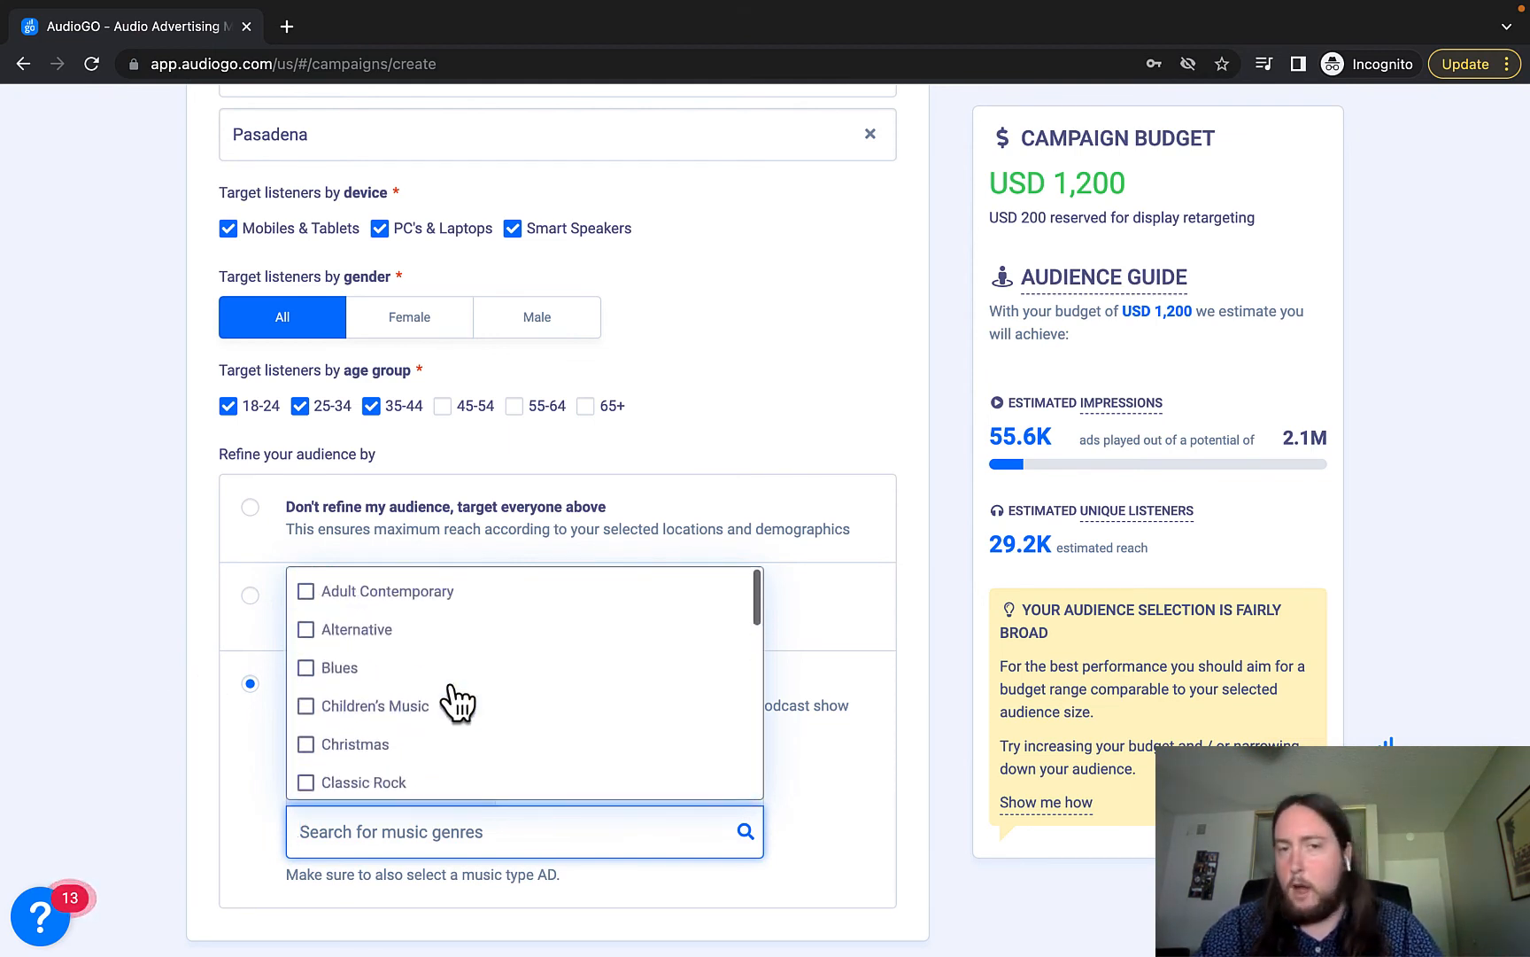
left_click(151, 702)
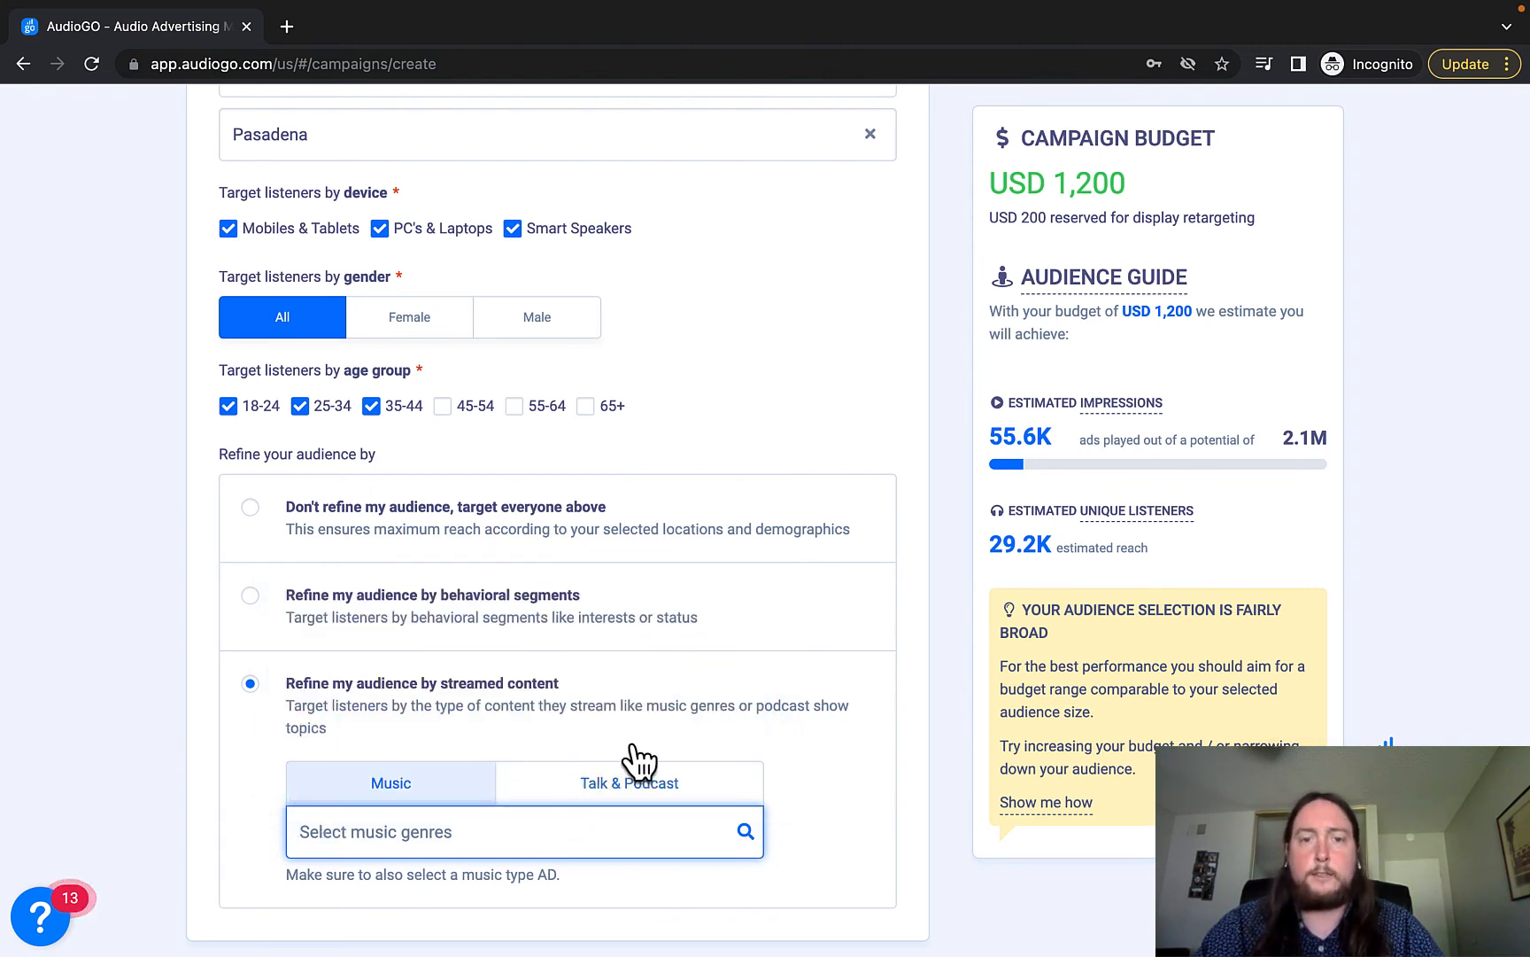
Browse the Talk & Podcast show topics list for streamed-content targeting without selecting any.
left_click(570, 793)
left_click(611, 843)
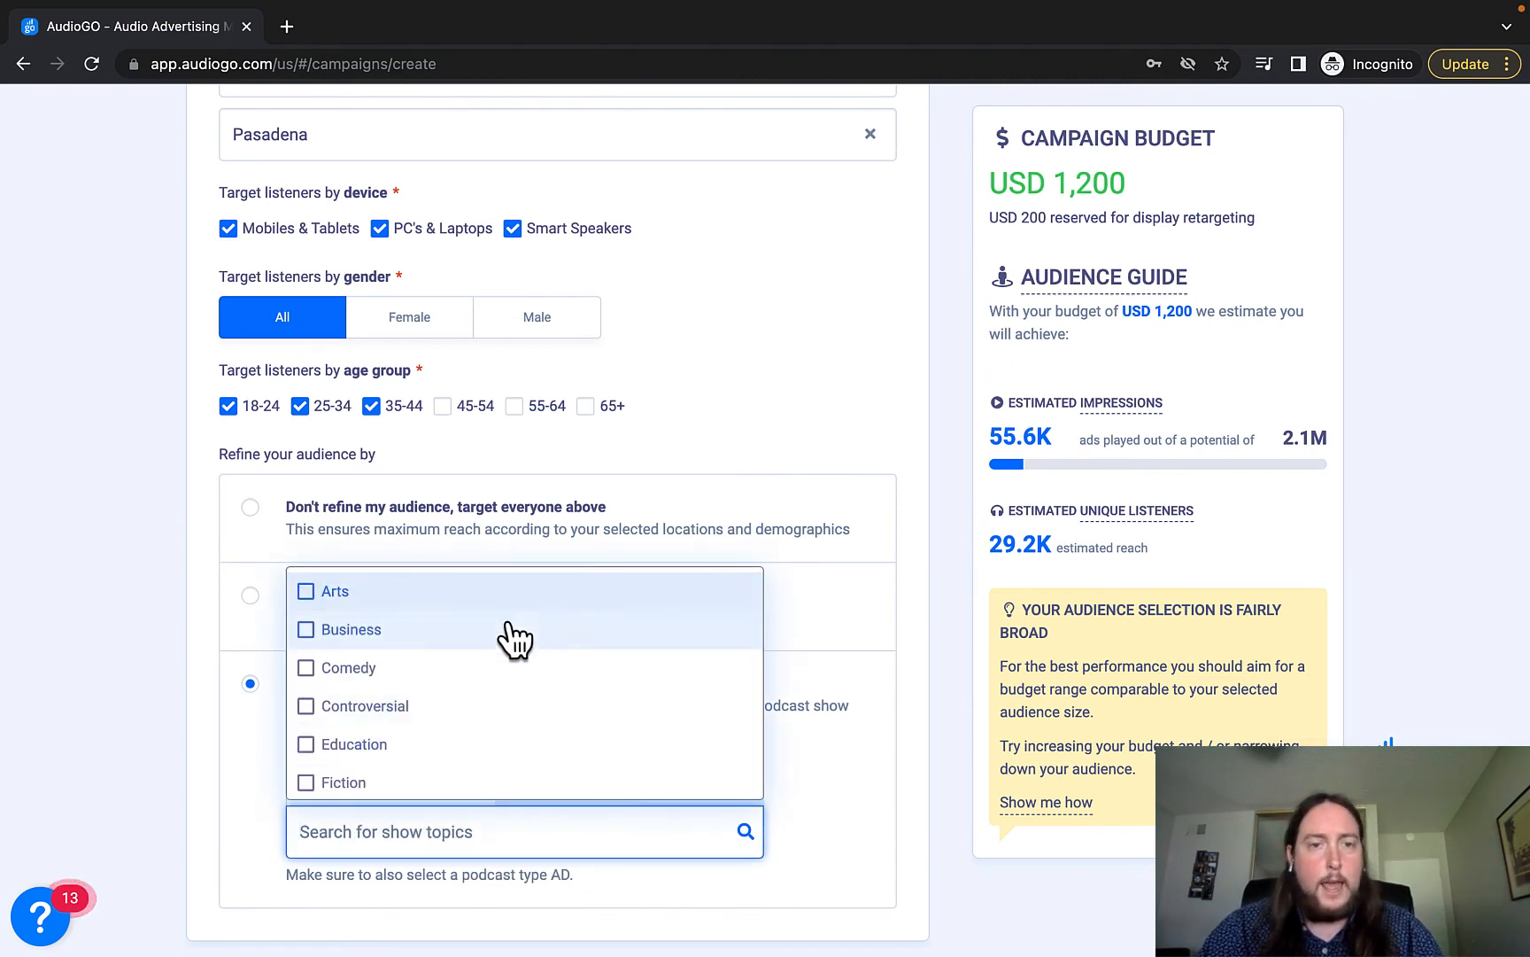
scroll(516, 637, "down", 2)
scroll(514, 639, "down", 5)
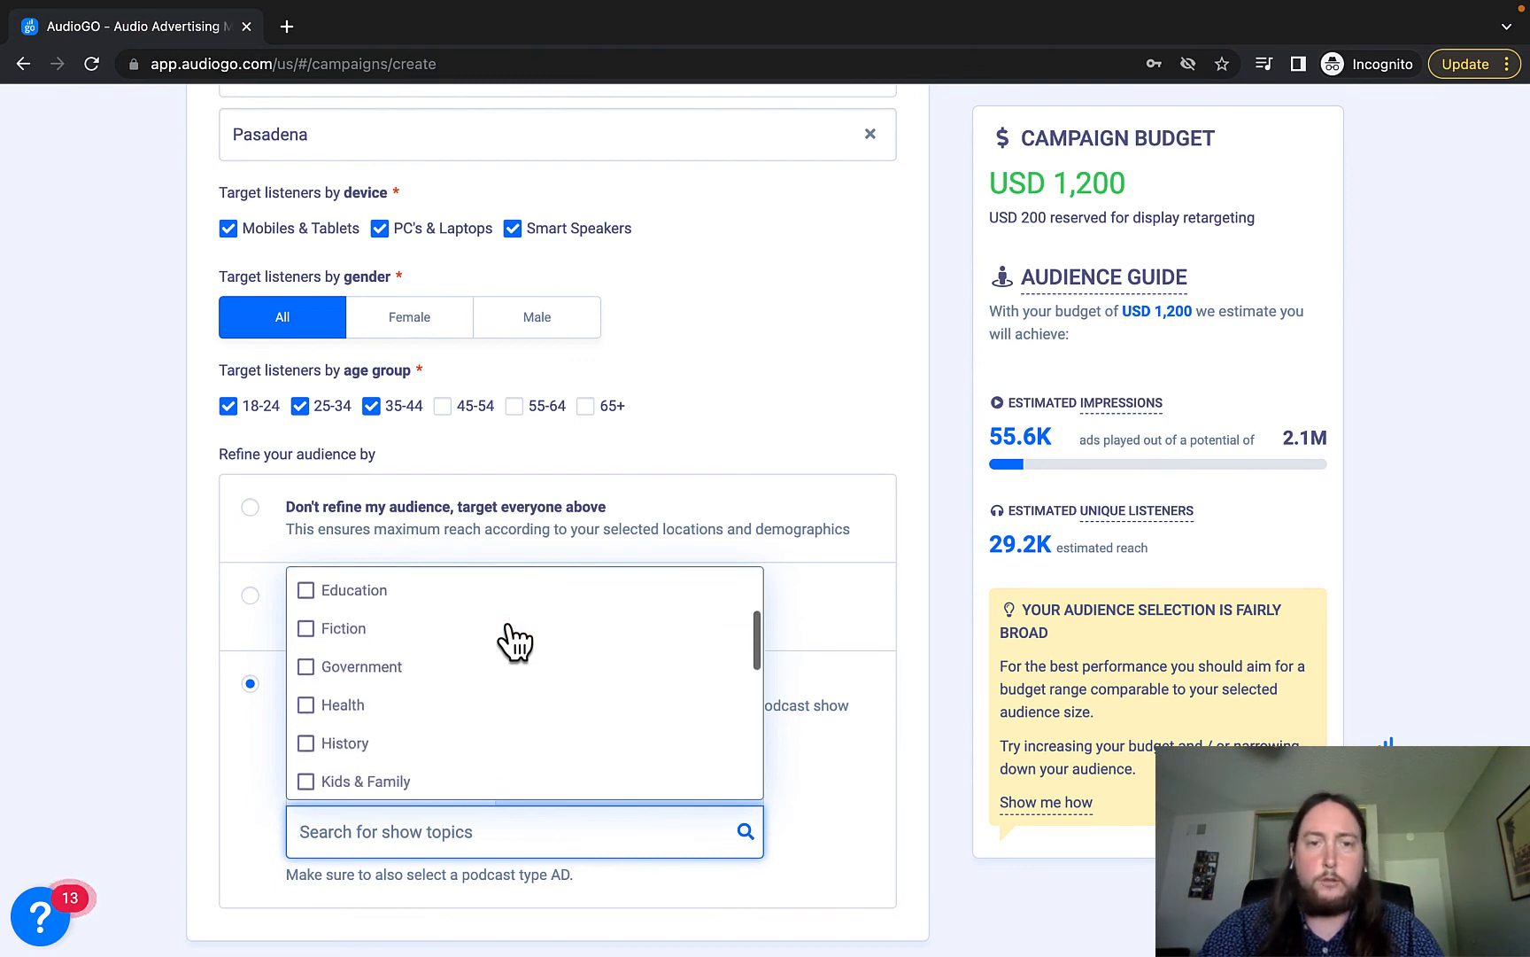
scroll(518, 687, "down", 4)
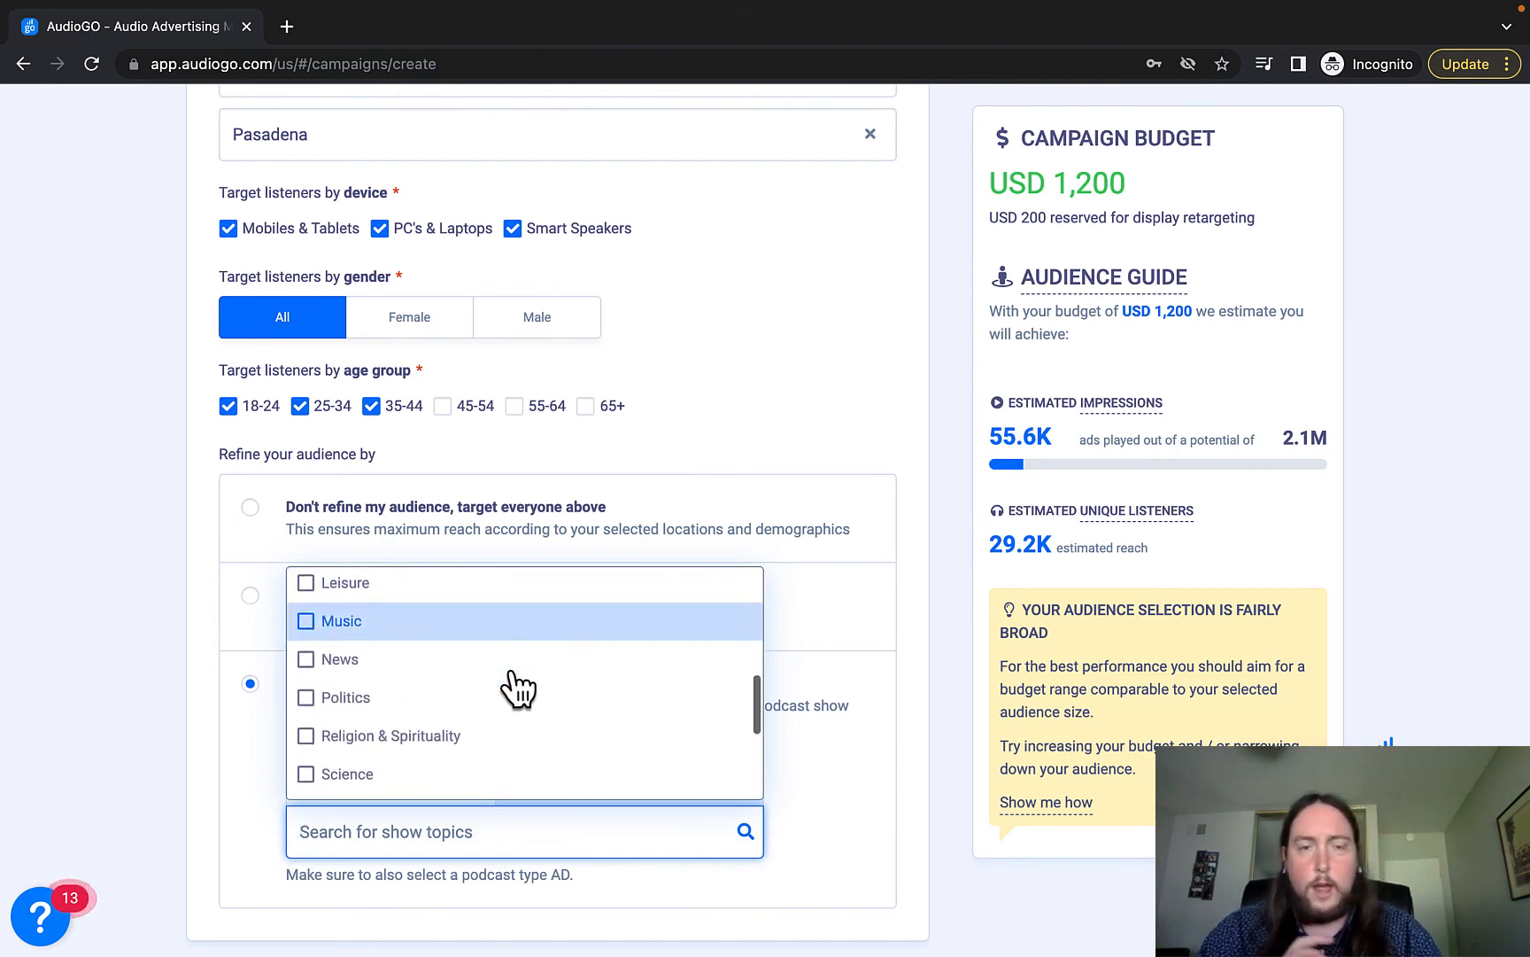
scroll(513, 689, "down", 1)
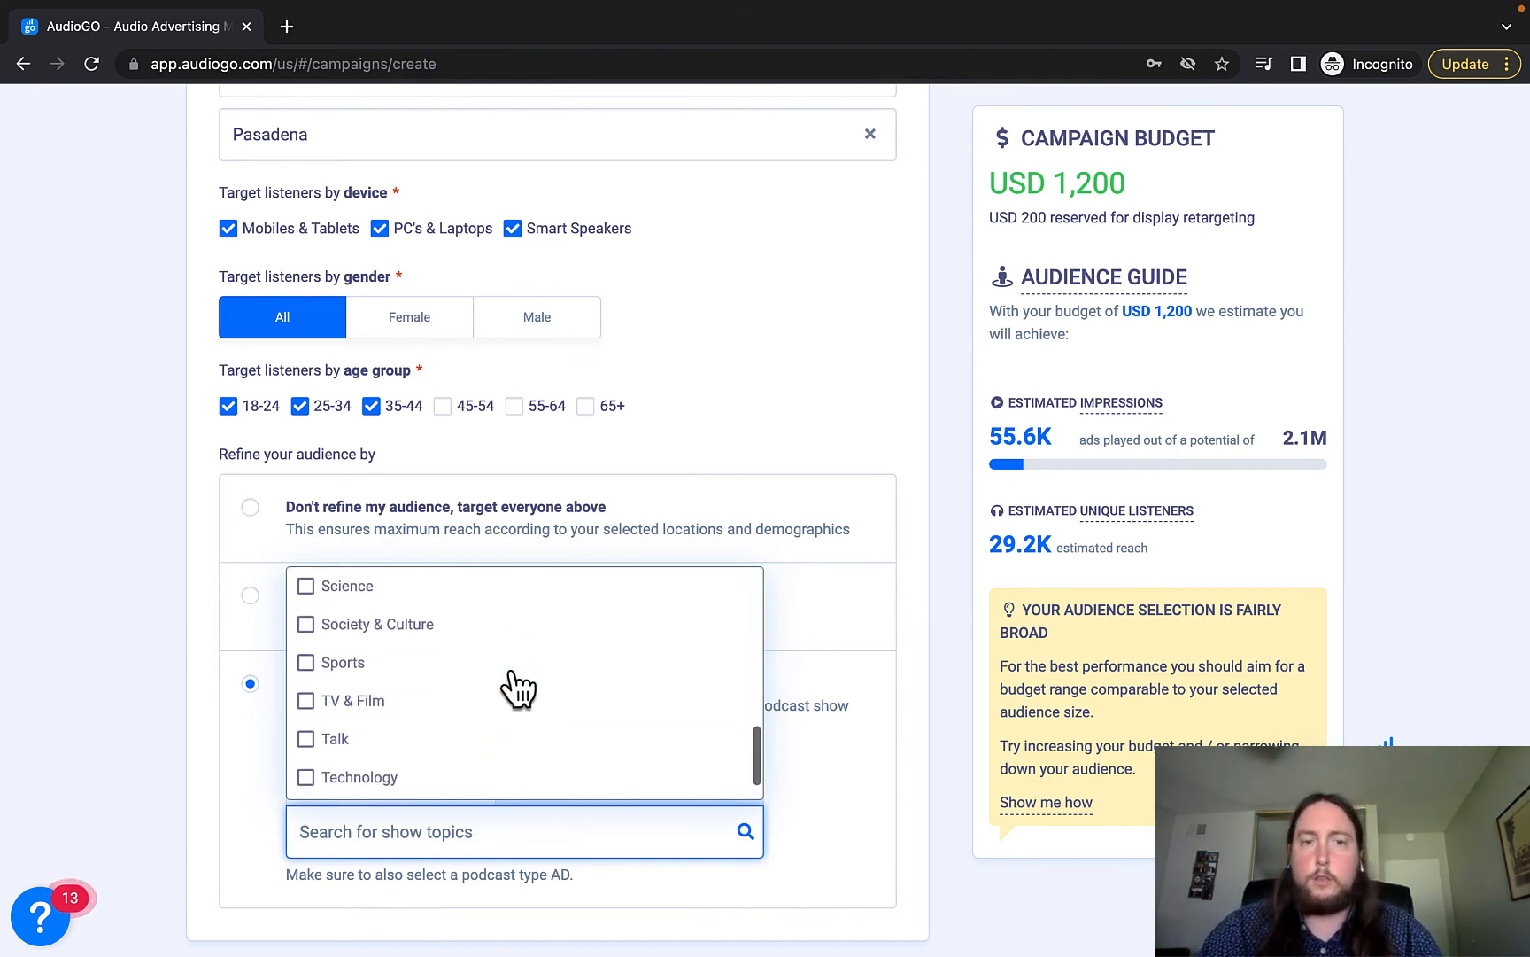
scroll(513, 691, "up", 10)
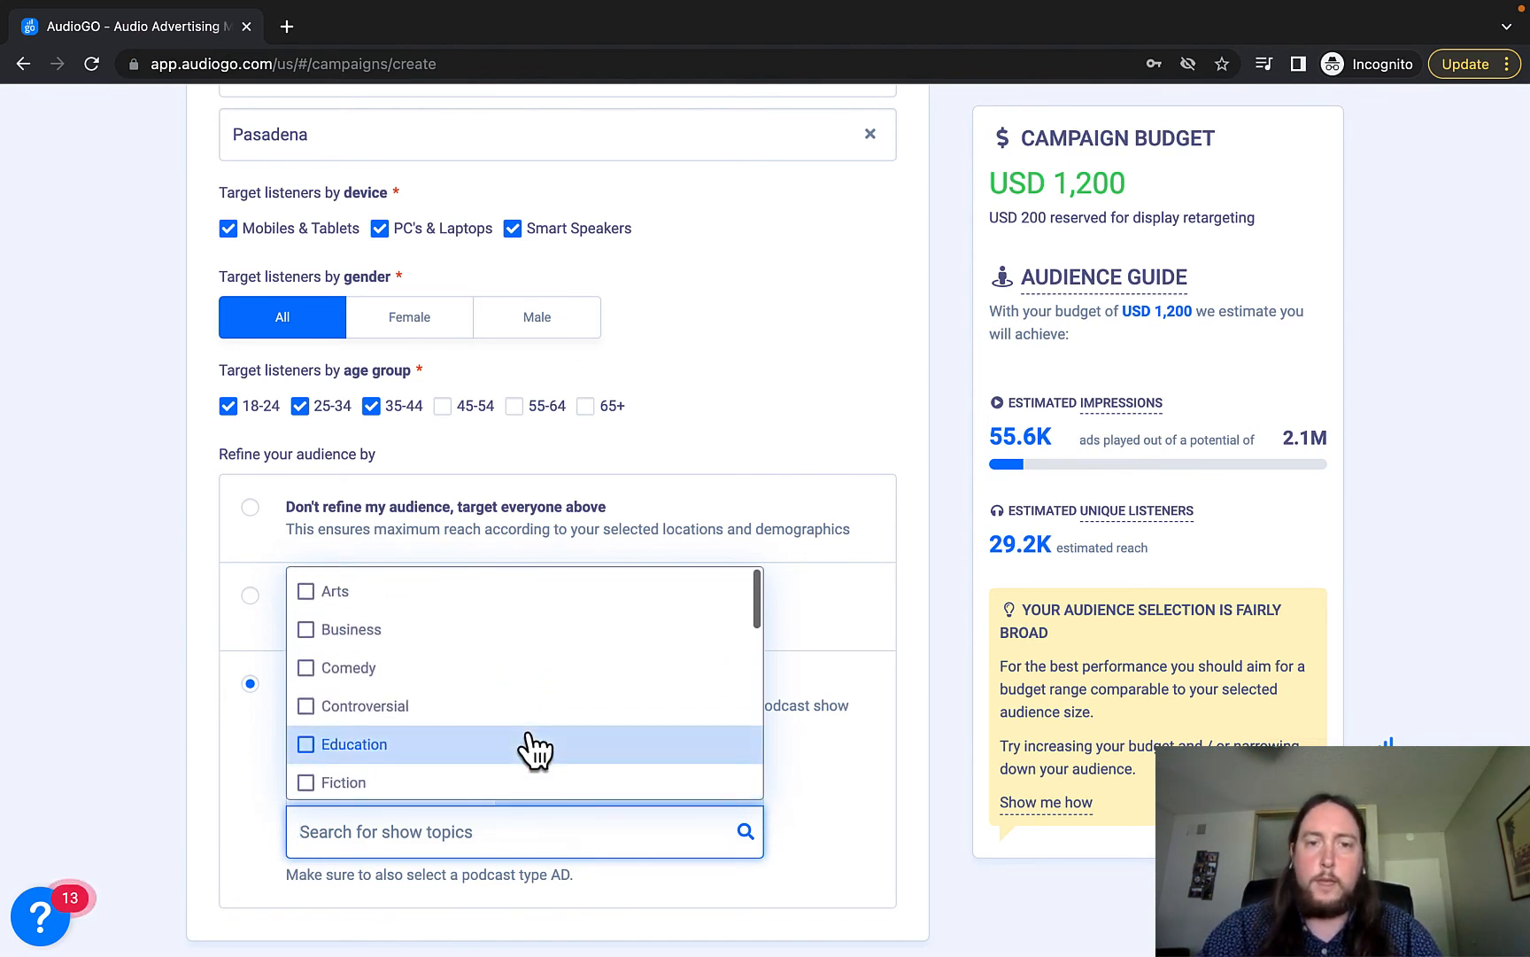
left_click(164, 752)
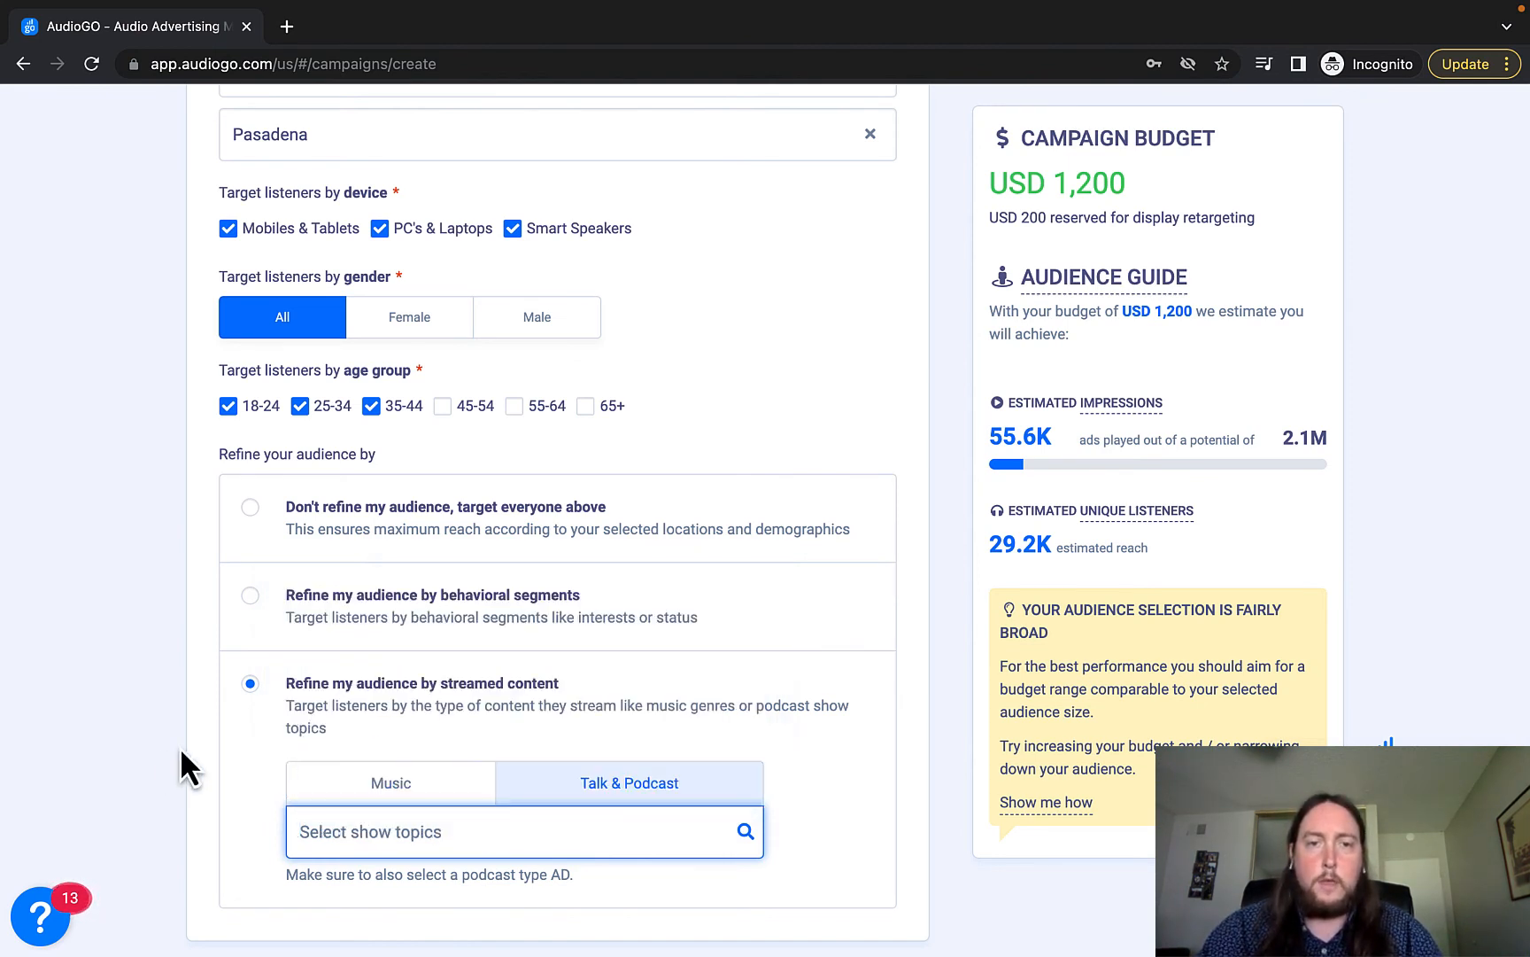
Return audience refinement to behavioral segments with Home Owners, estimating 6.8K unique listeners.
left_click(345, 603)
left_click(252, 680)
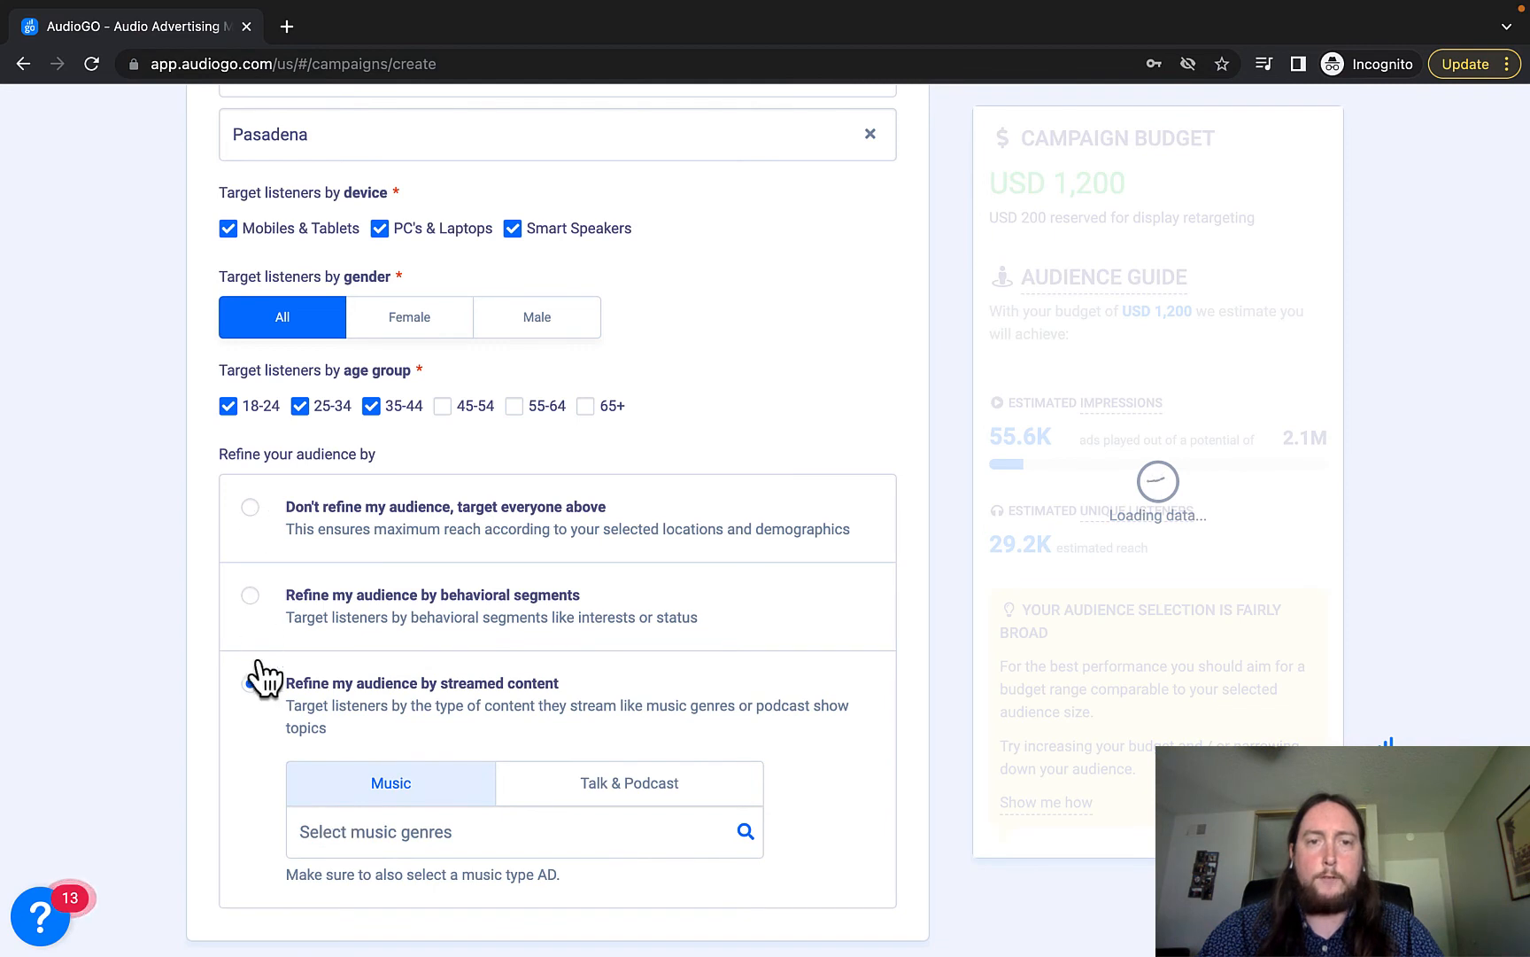
left_click(297, 602)
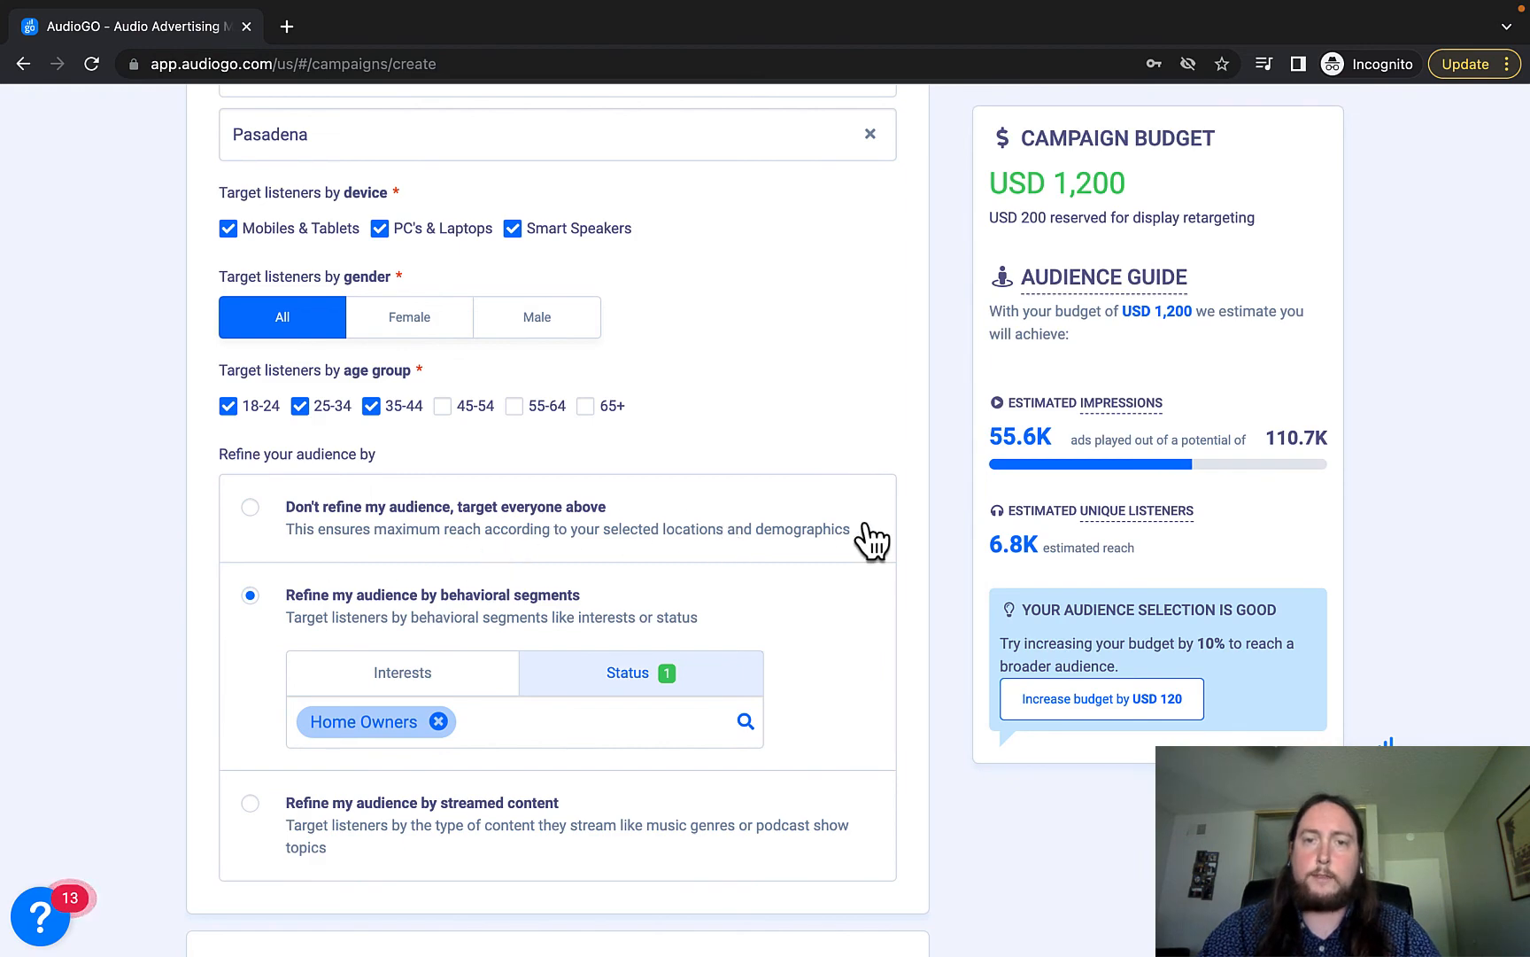
Scroll down to Conversion Tracking and generate the AudioGO attribution pixel code.
scroll(939, 533, "down", 3)
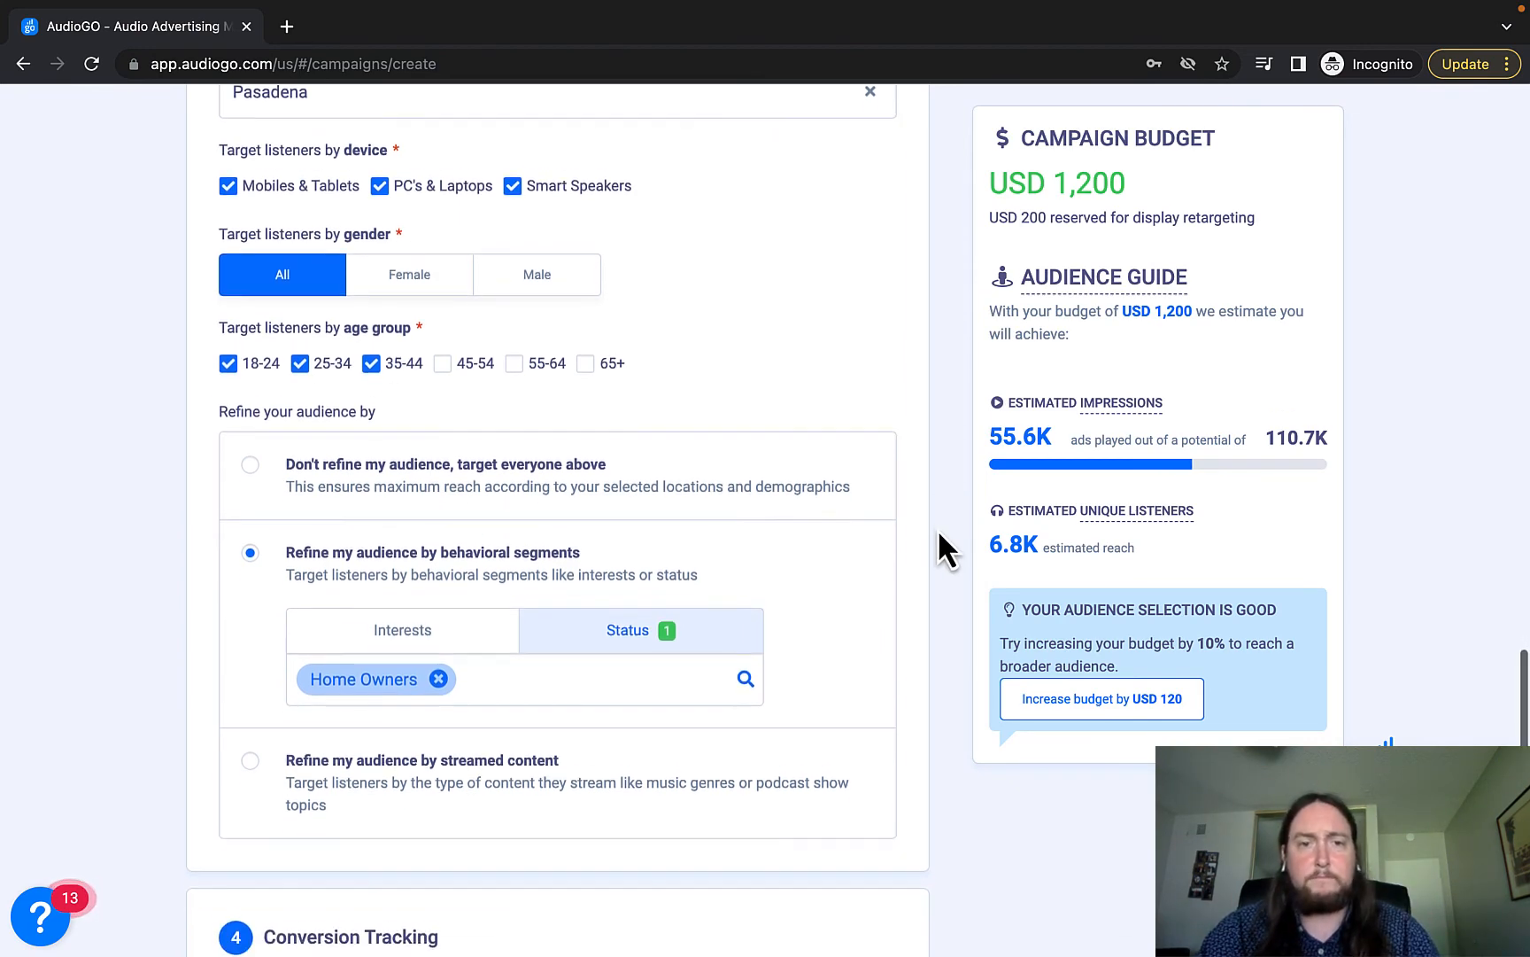
scroll(939, 534, "down", 2)
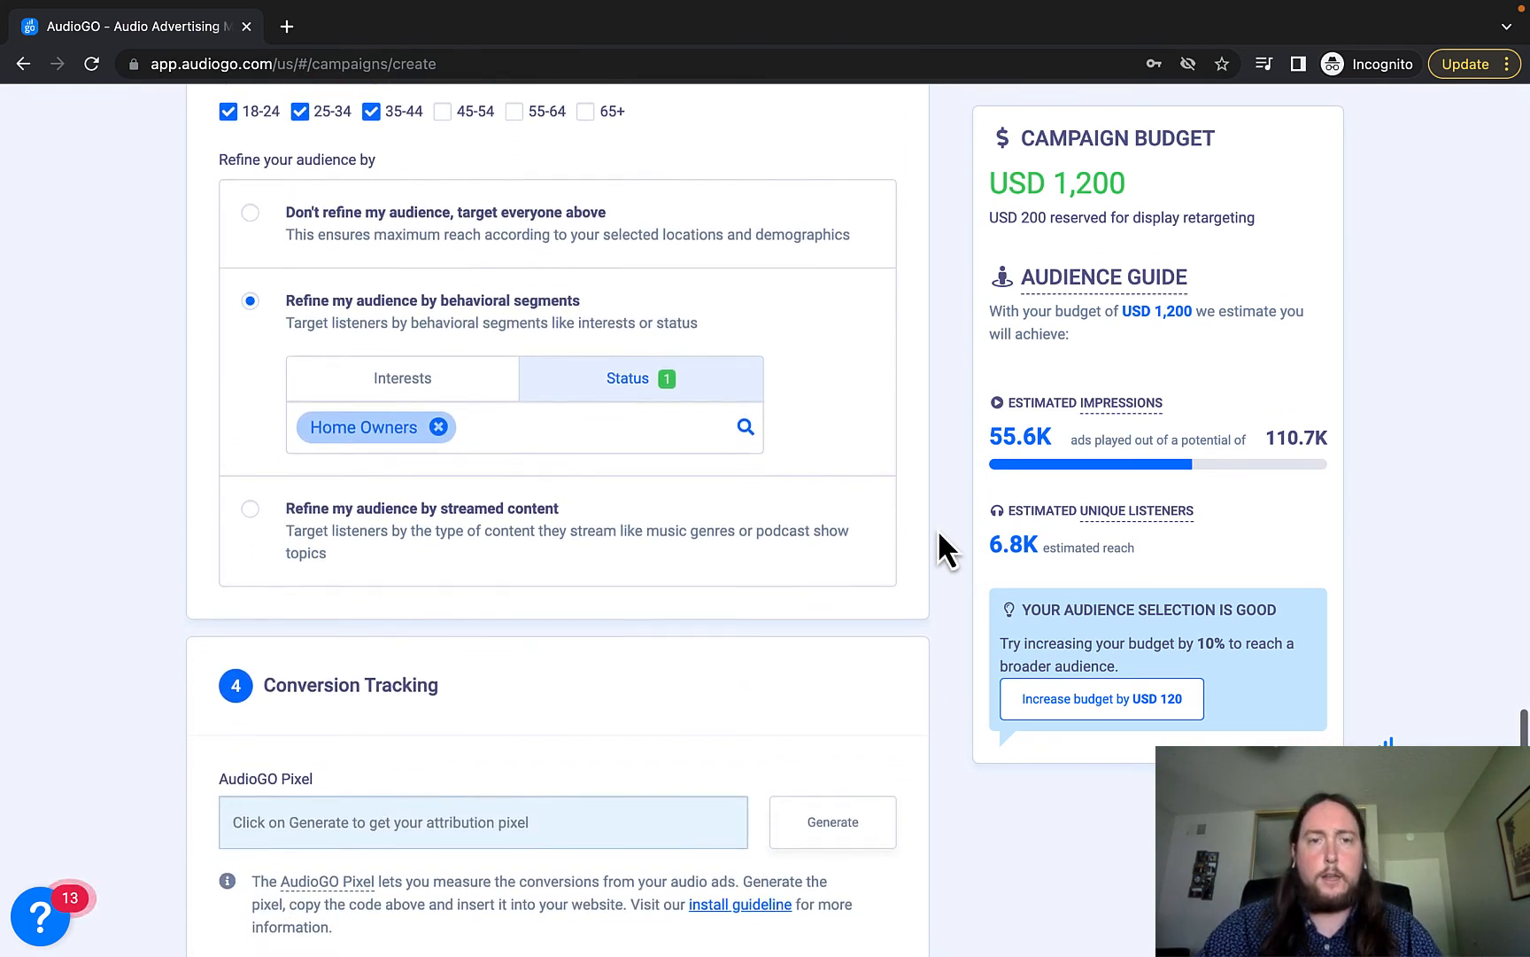
scroll(938, 533, "down", 1)
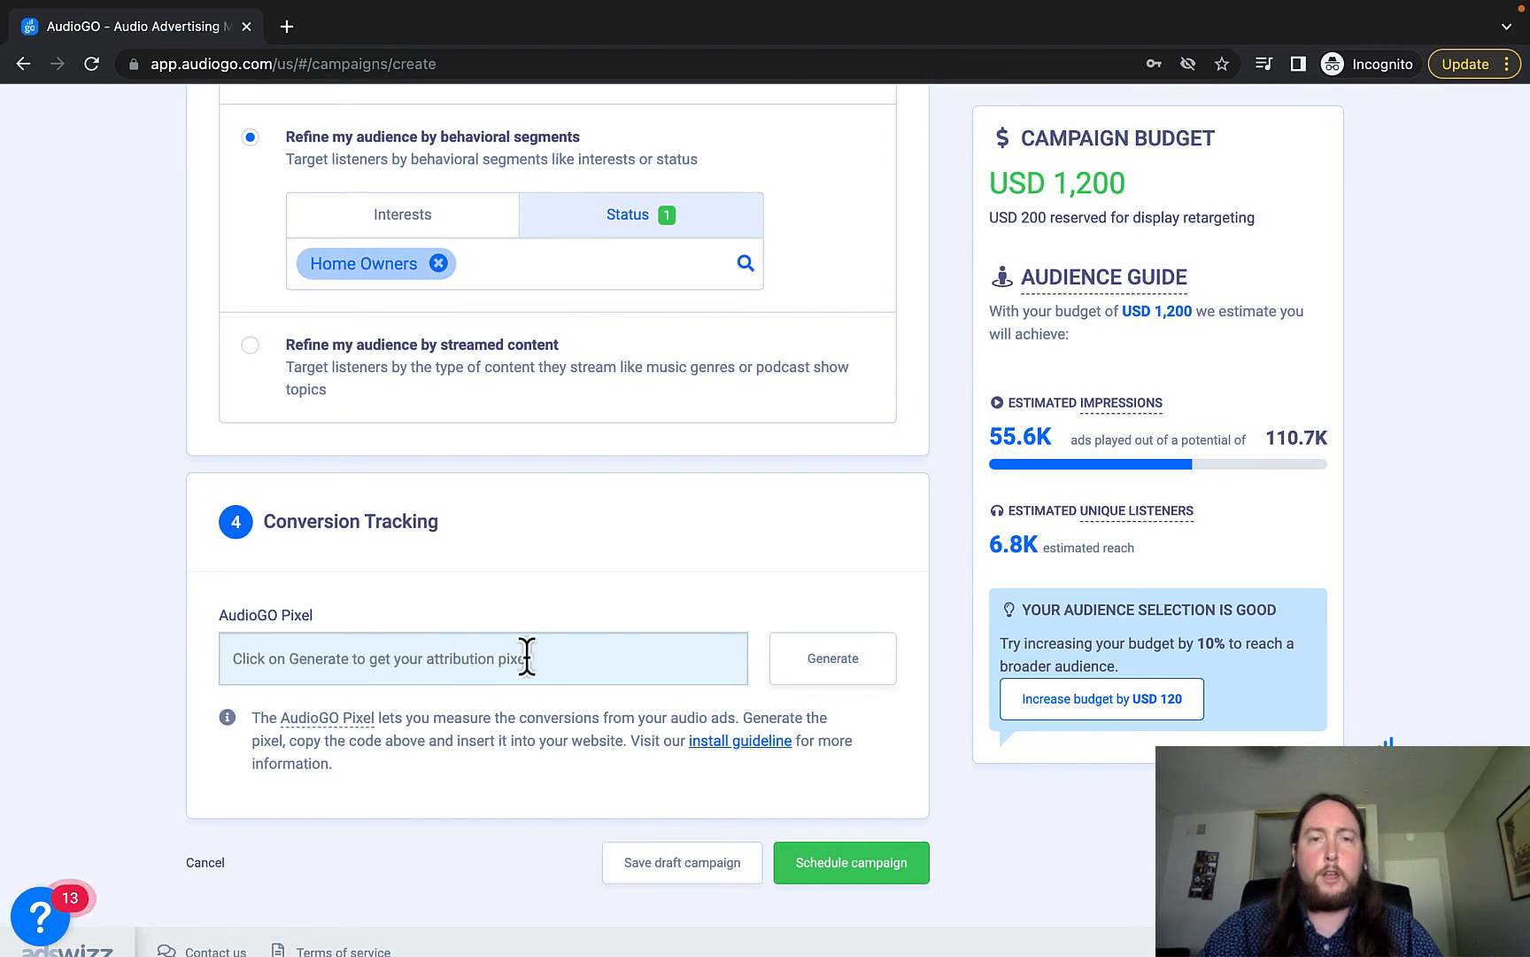
left_click(821, 666)
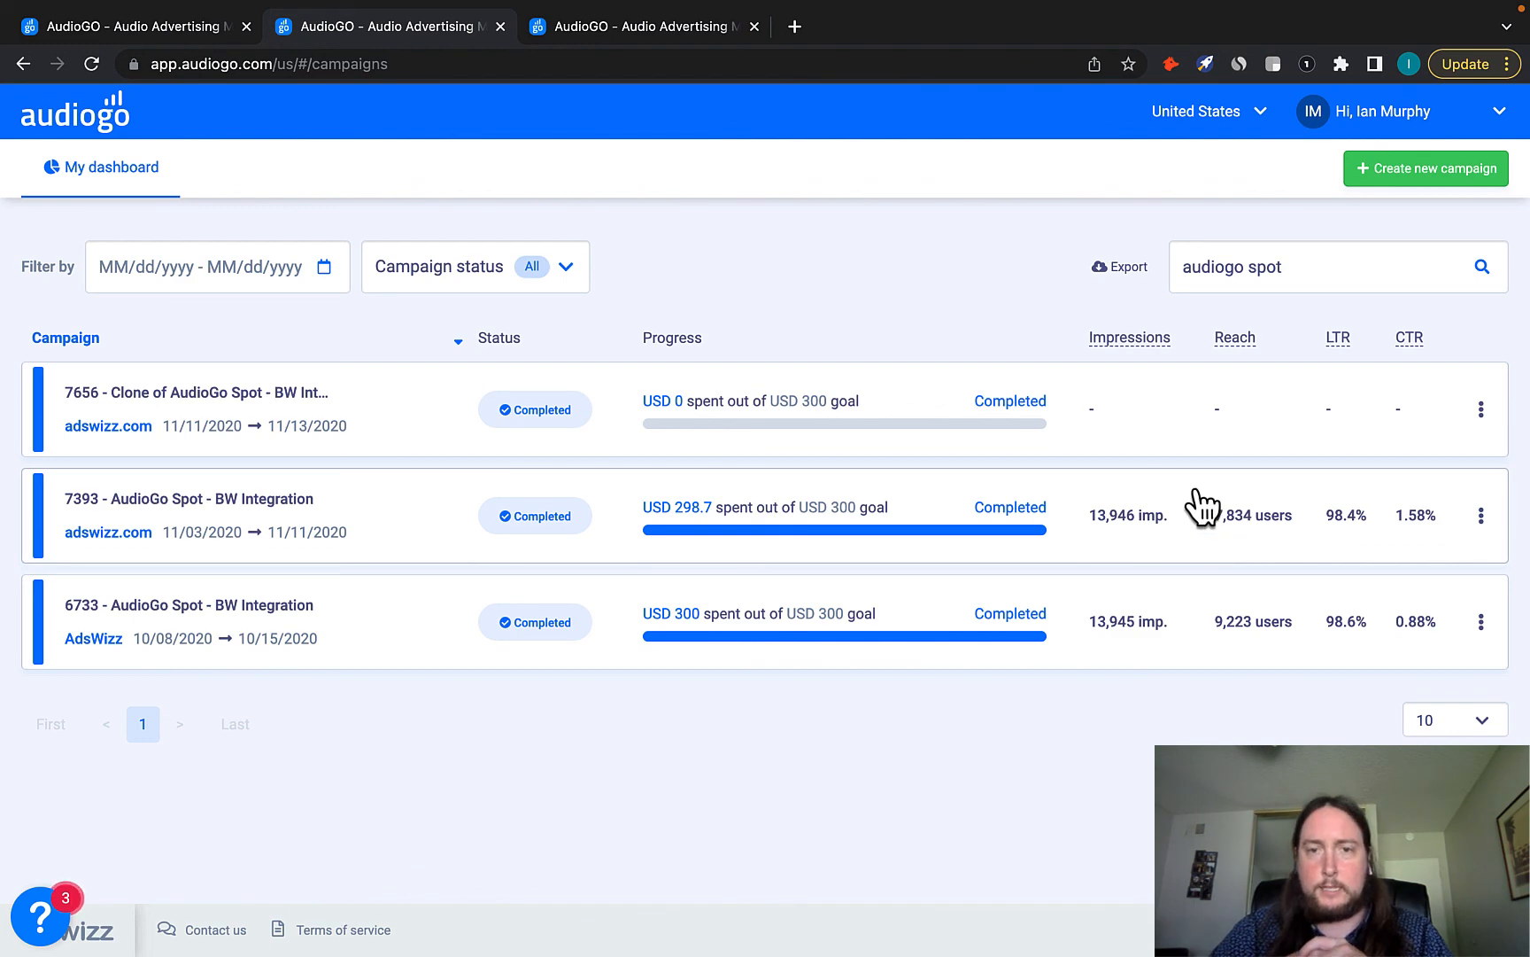
Open the 14158 Demo Campaign report showing 12,163 impressions, 3,423 listeners and 21 clicks.
mouse_move(1015, 5)
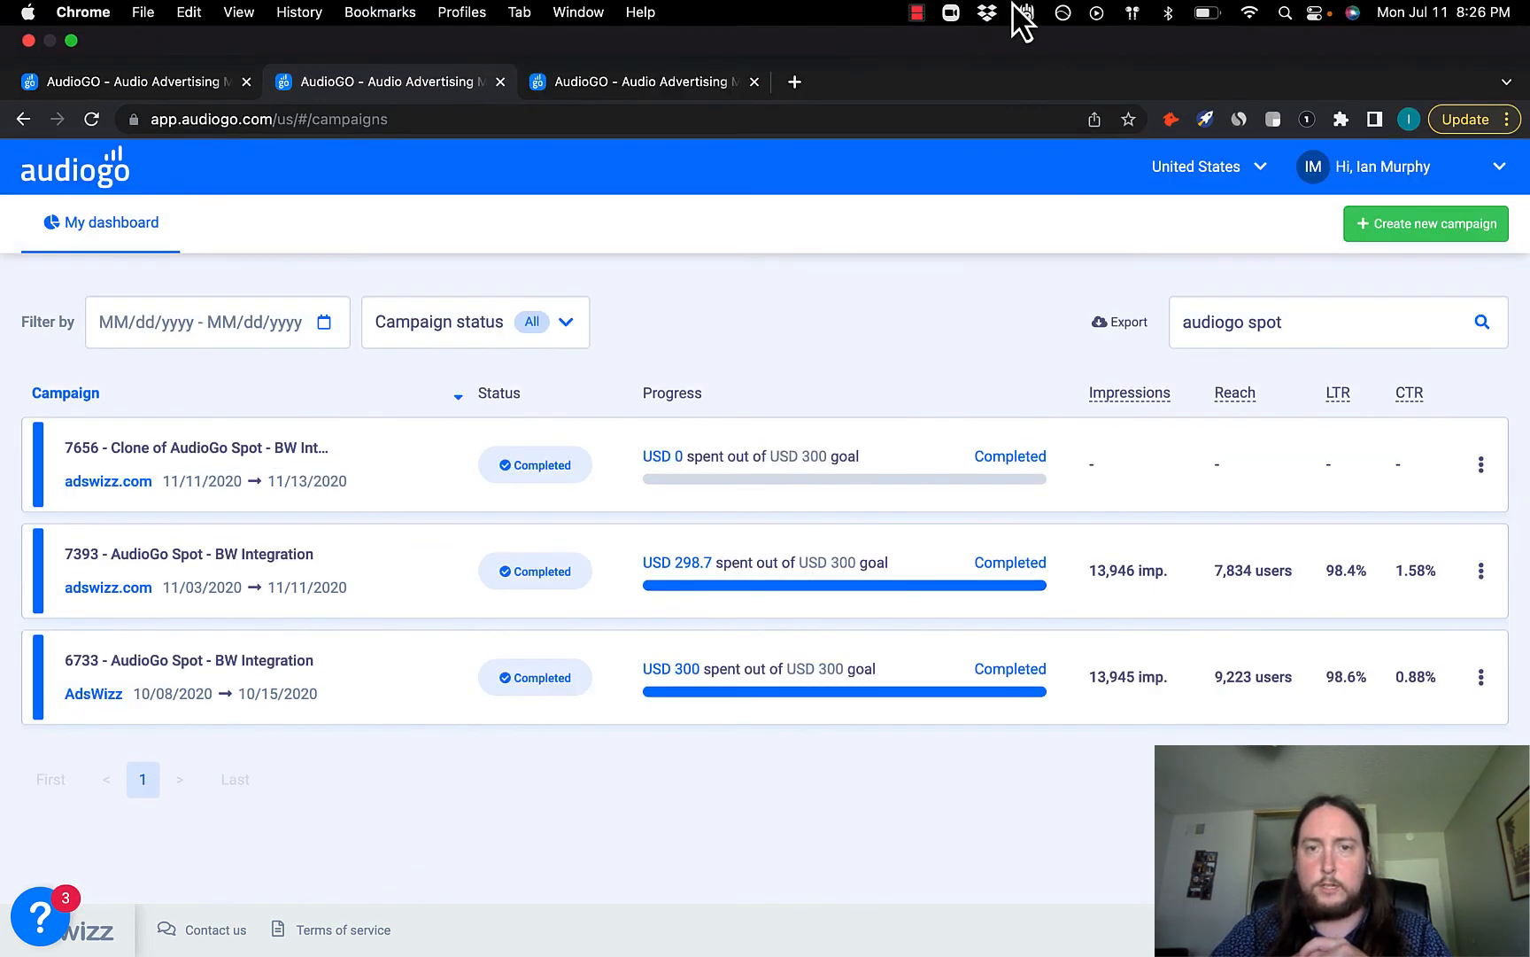
left_click(915, 12)
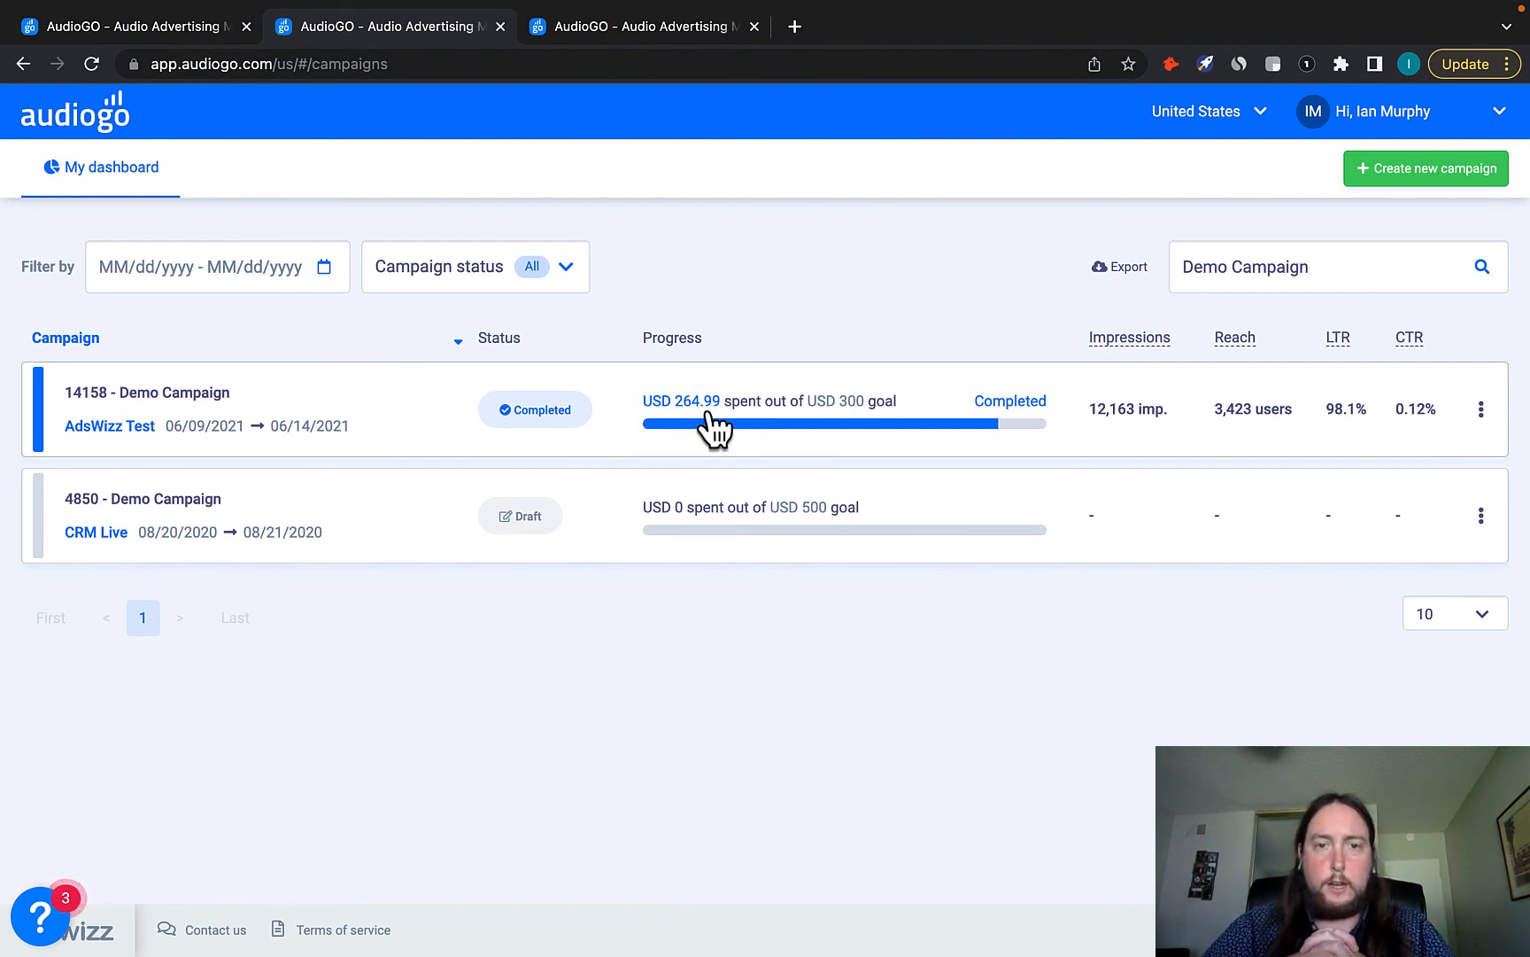
left_click(434, 416)
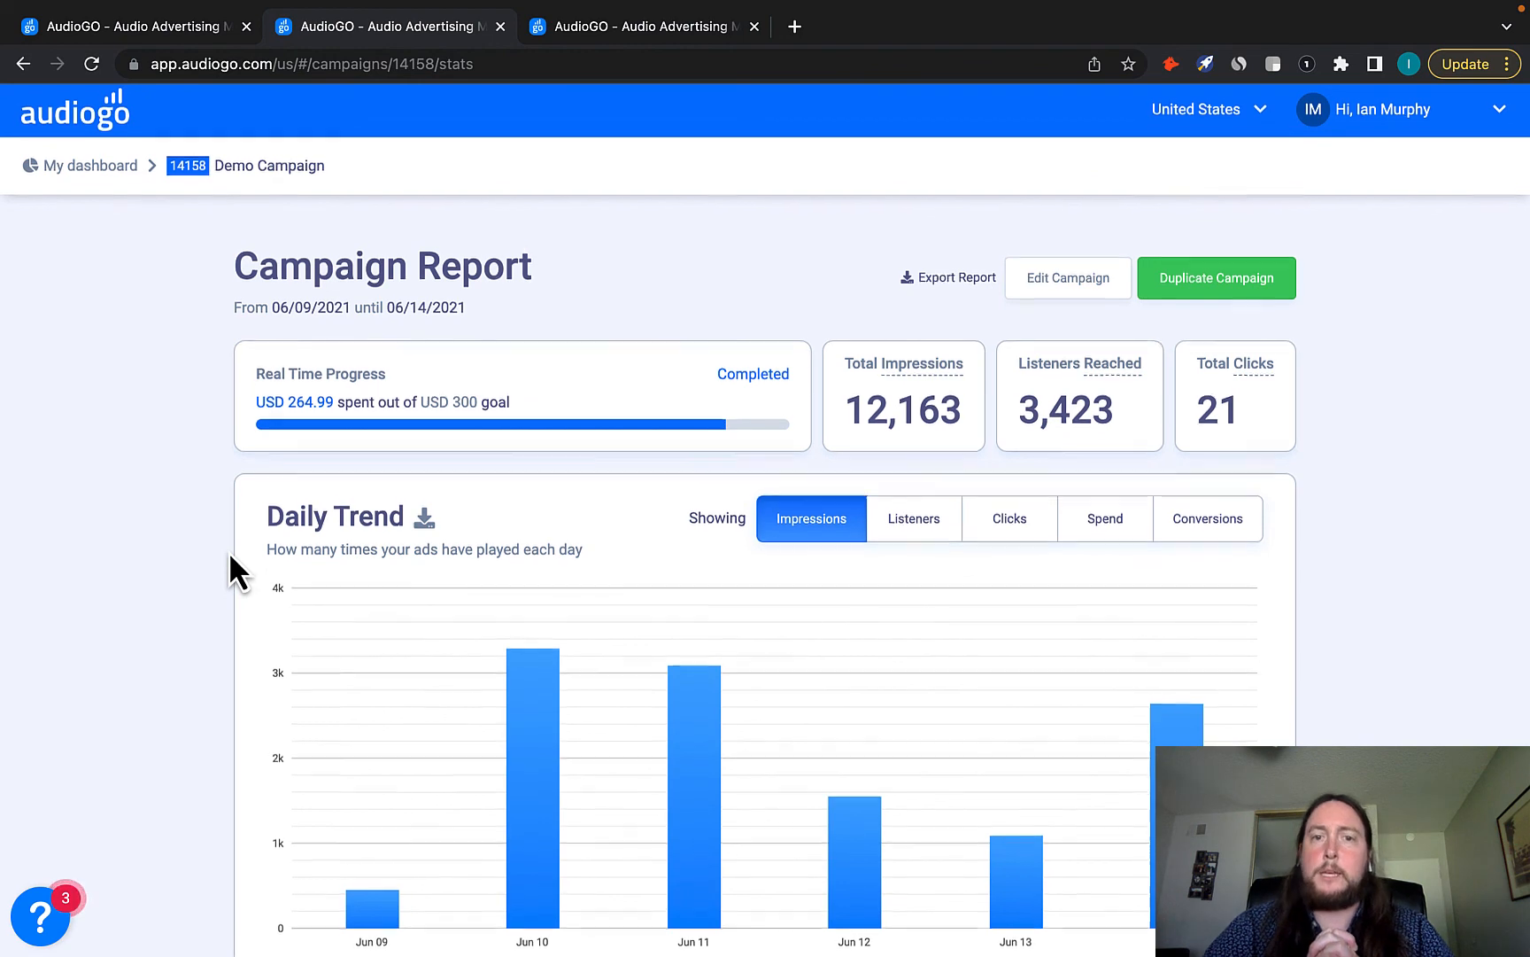
scroll(230, 556, "down", 1)
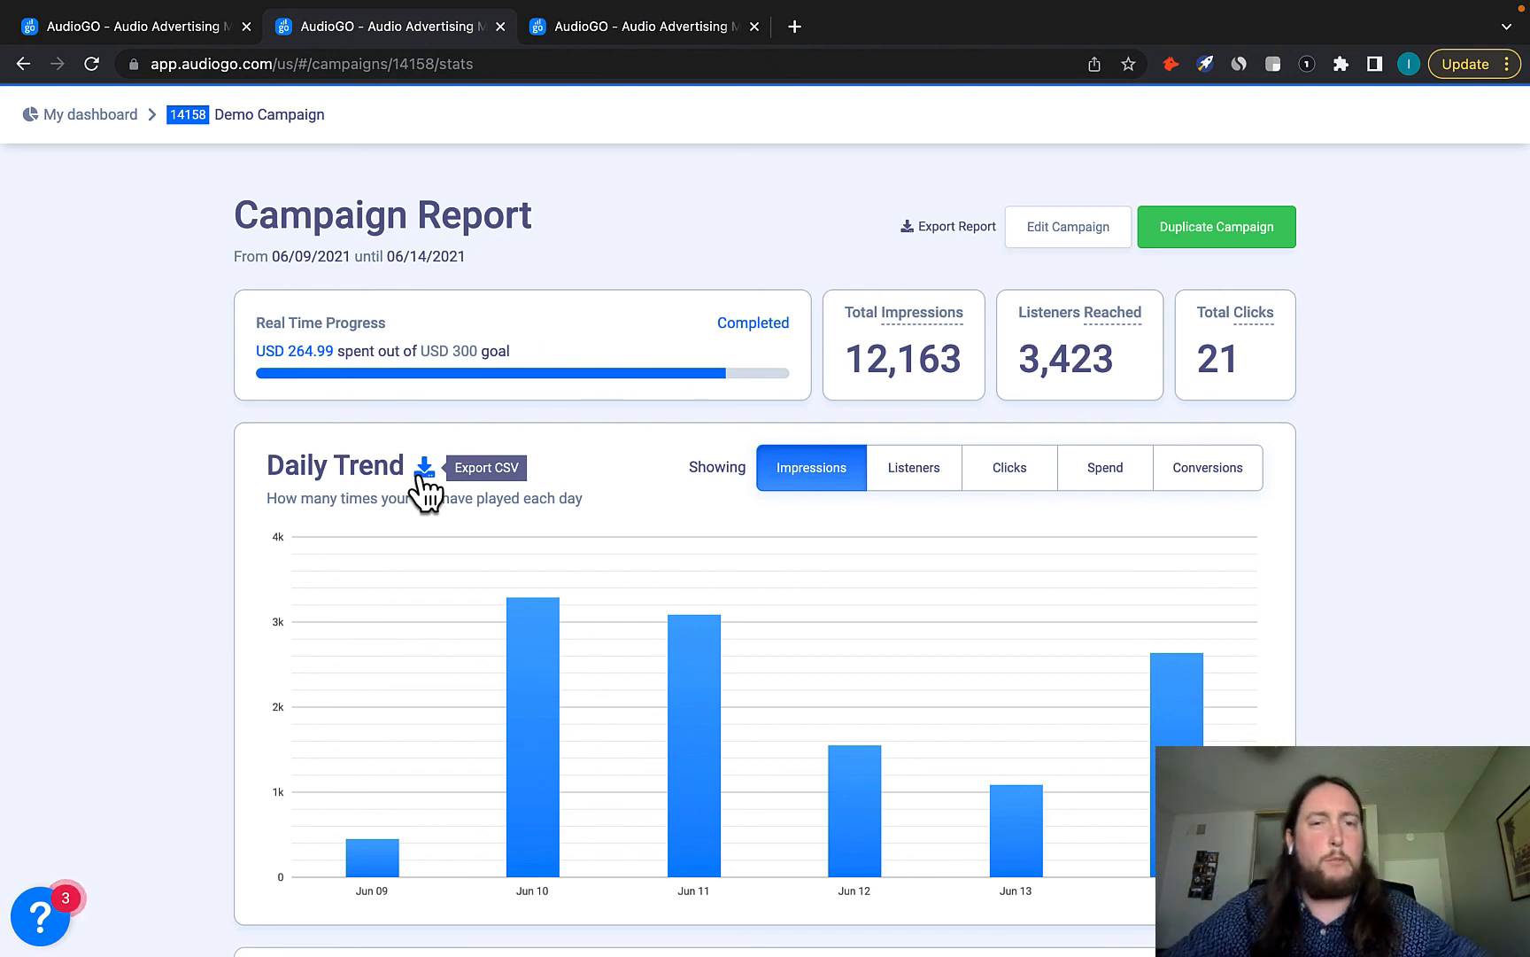
left_click(913, 482)
left_click(1008, 484)
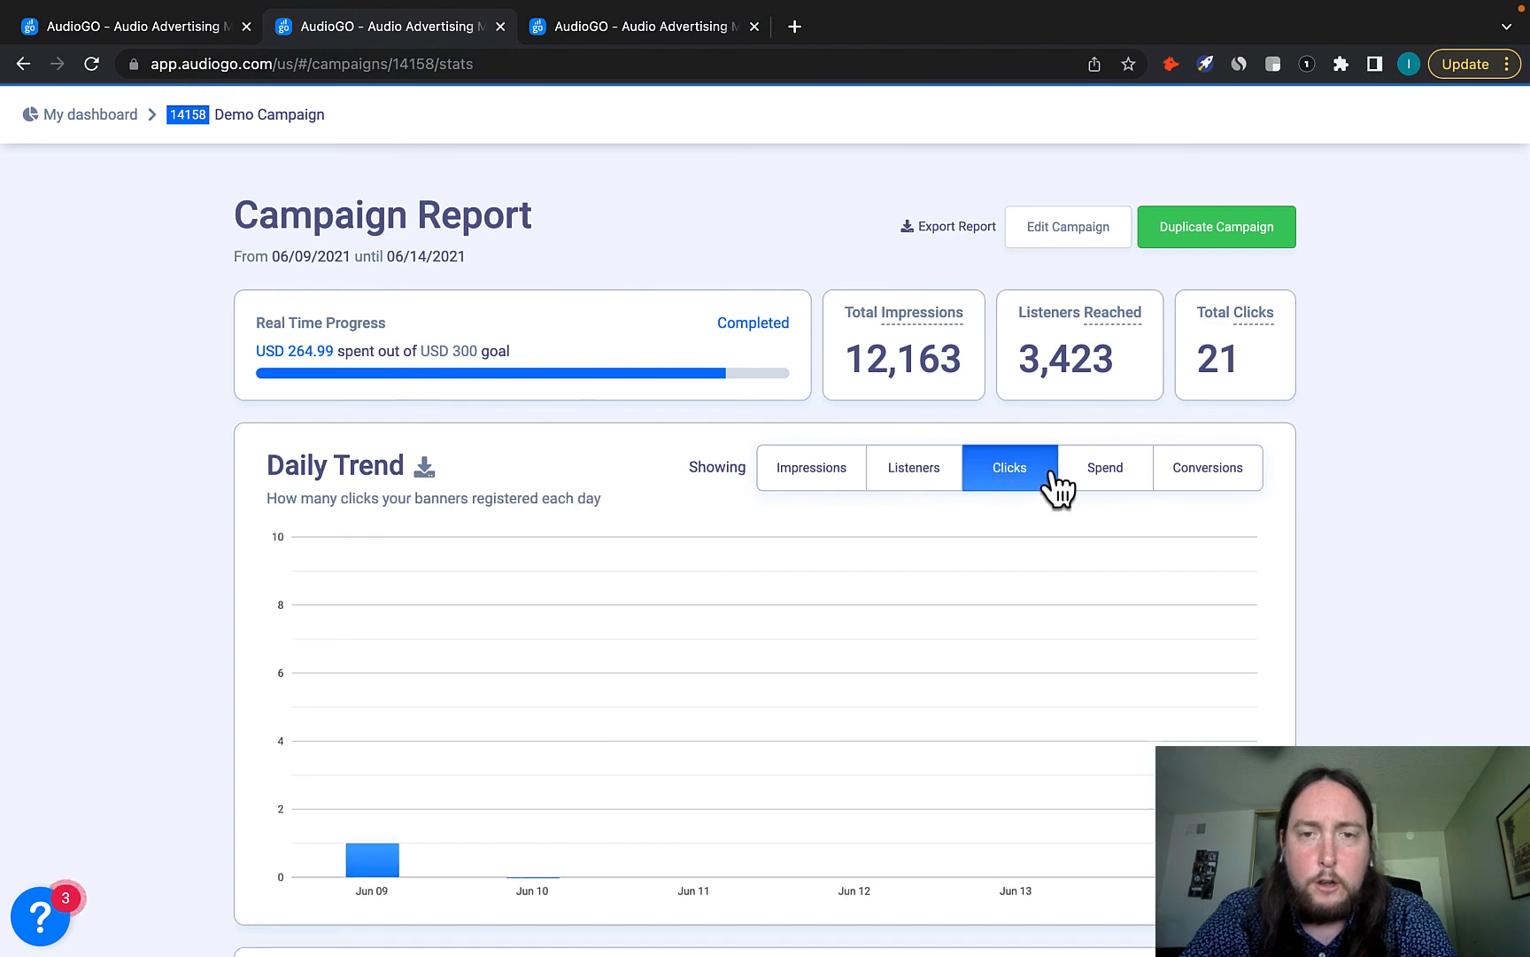
left_click(1110, 487)
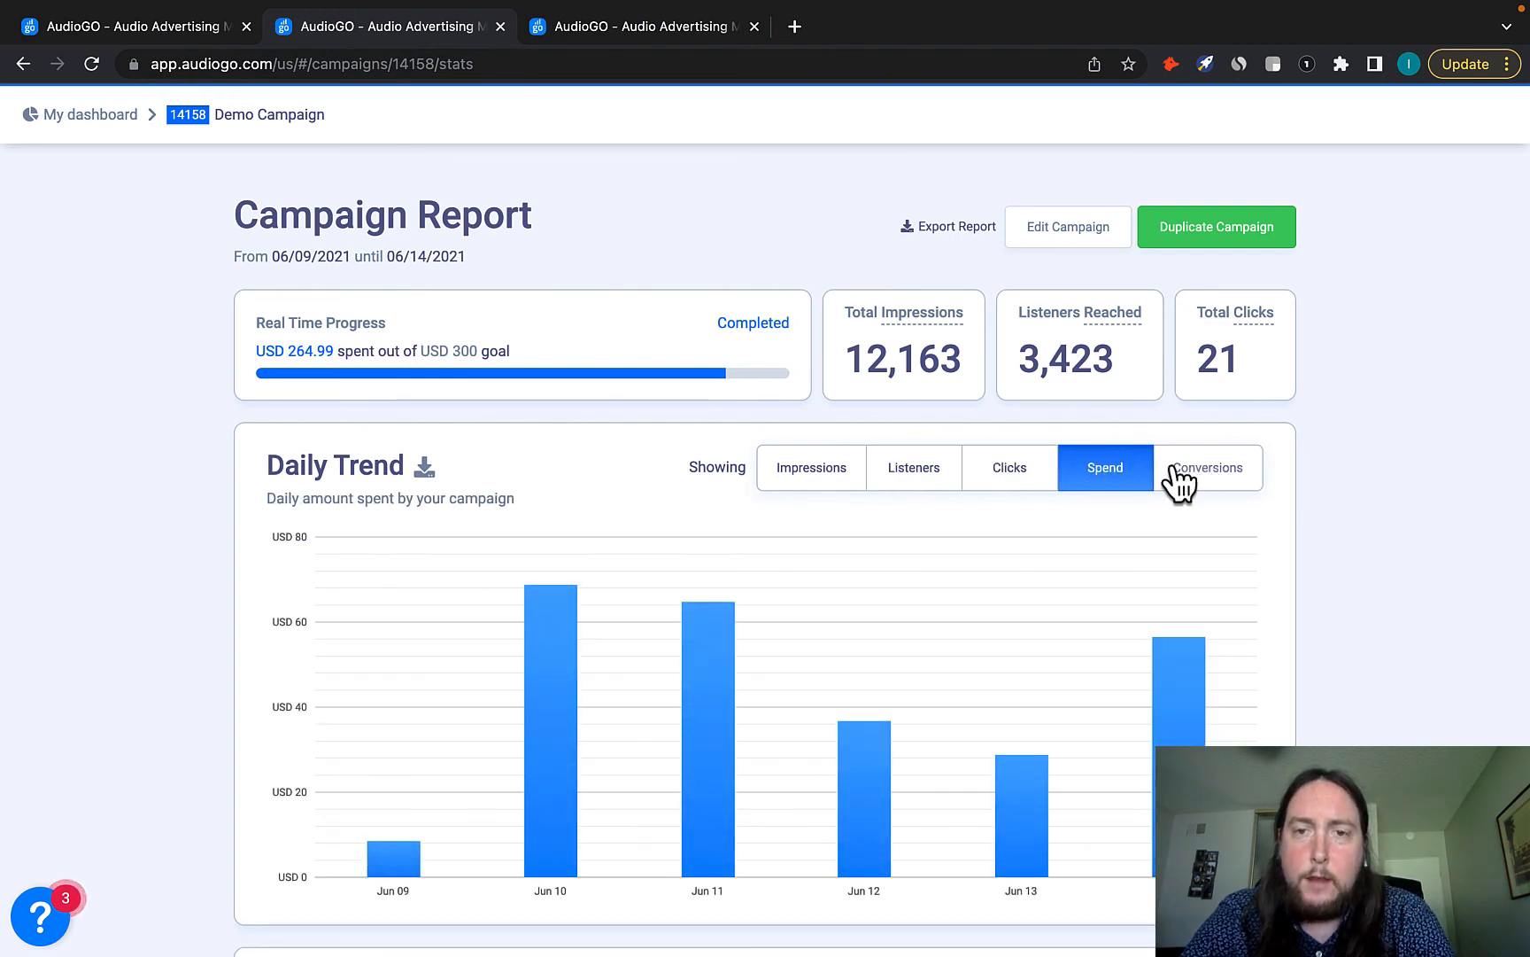
left_click(794, 488)
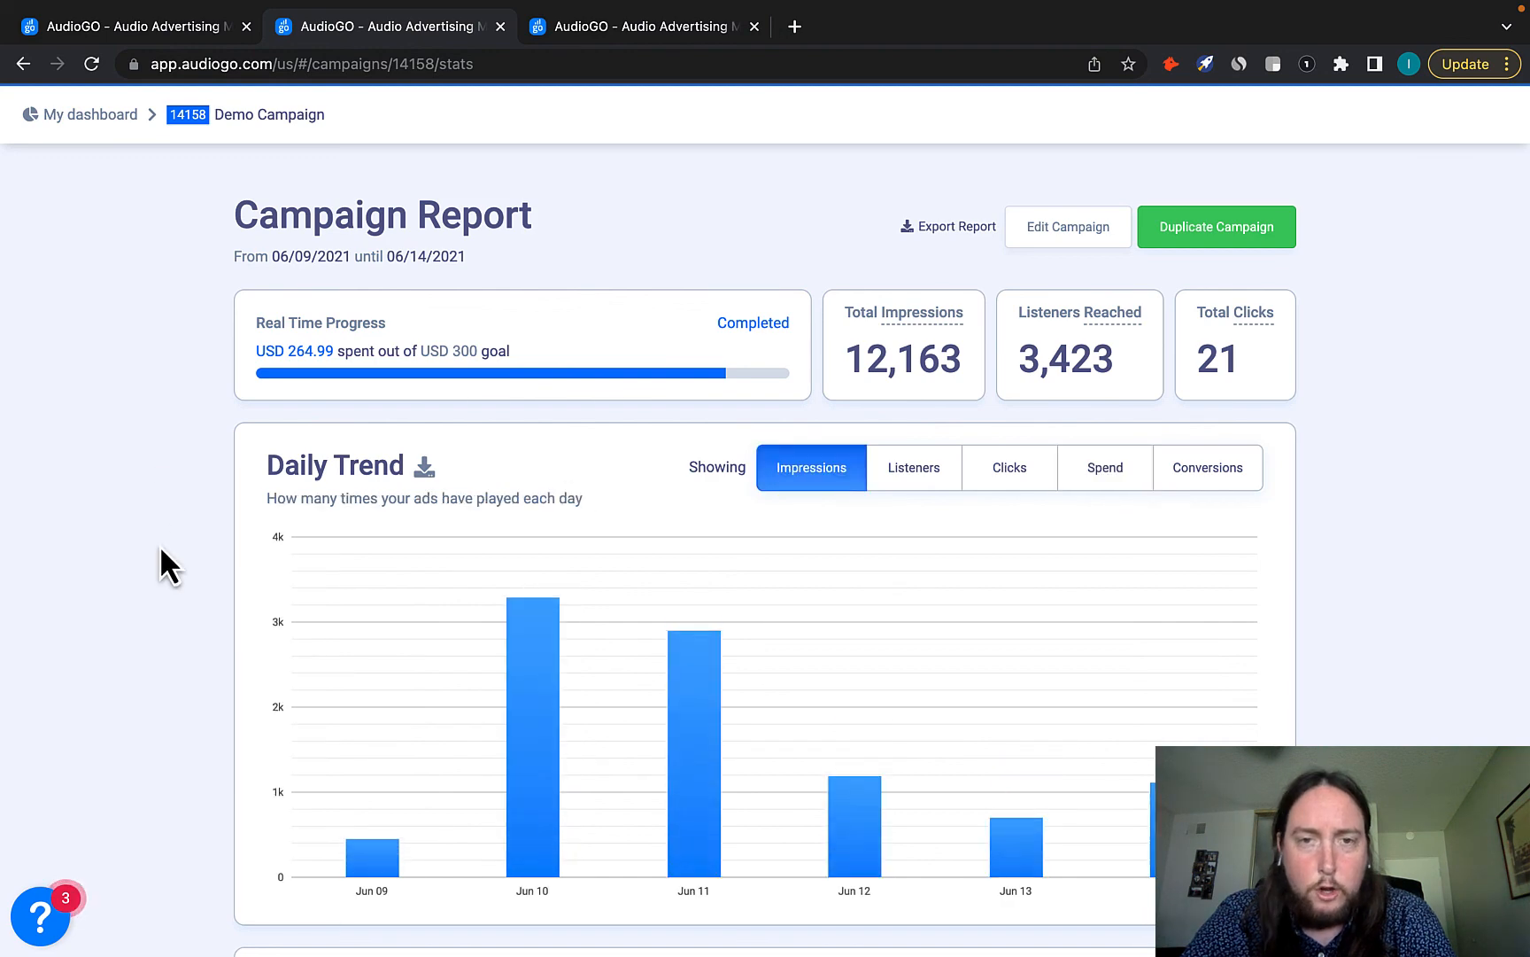
Break the Location Breakdown chart down by Cities, then by Zip Codes.
scroll(161, 551, "down", 5)
scroll(160, 551, "down", 4)
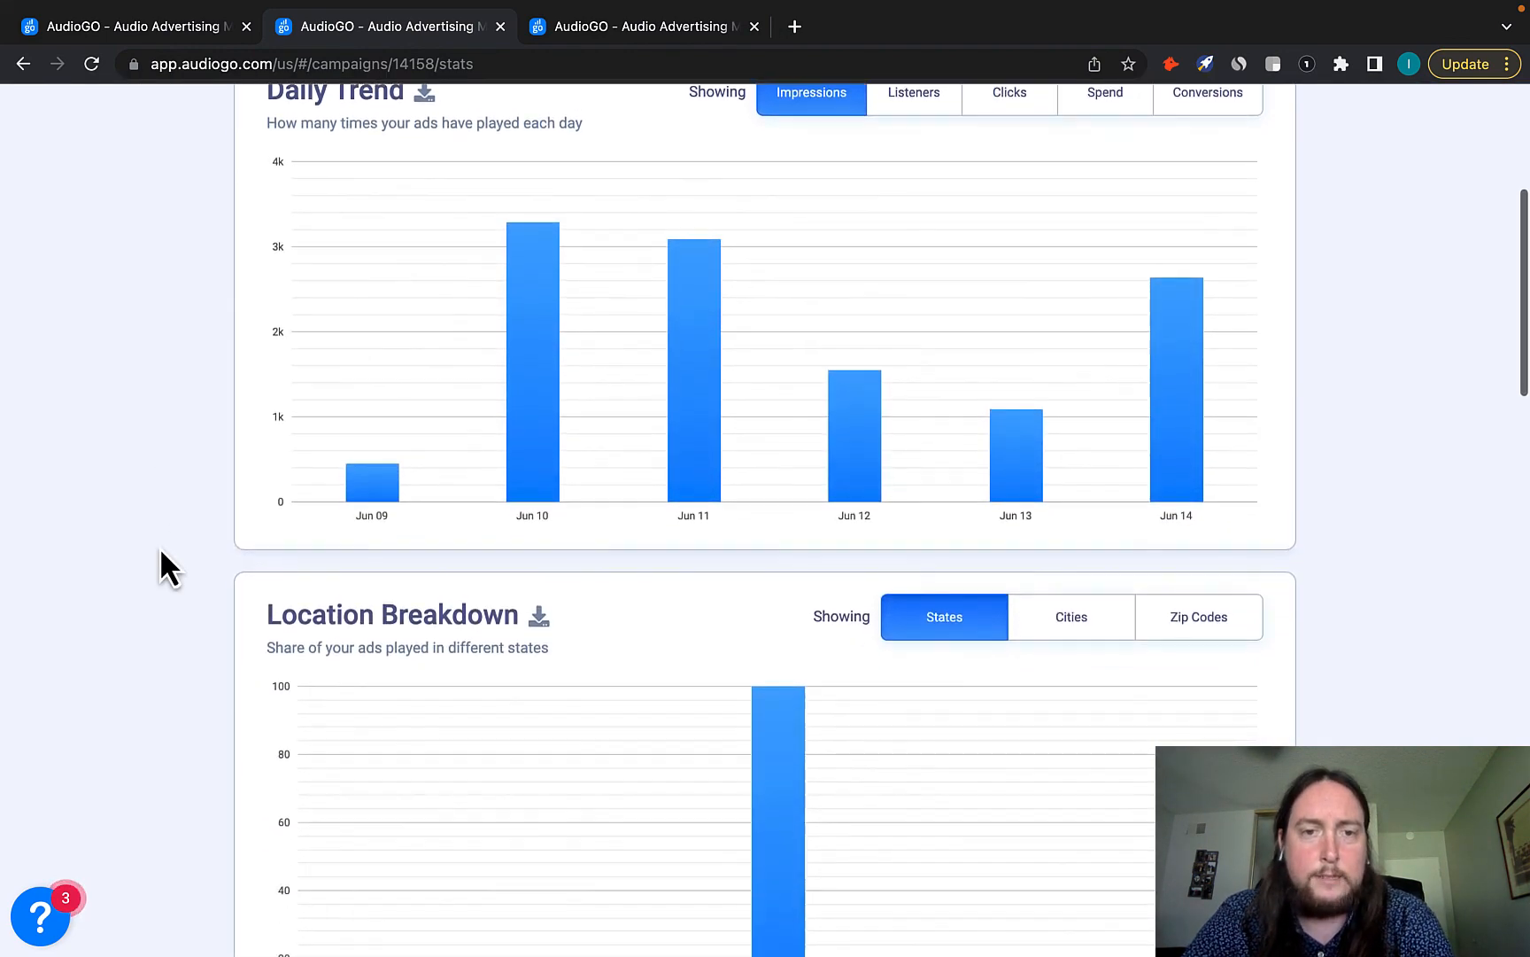
left_click(1099, 445)
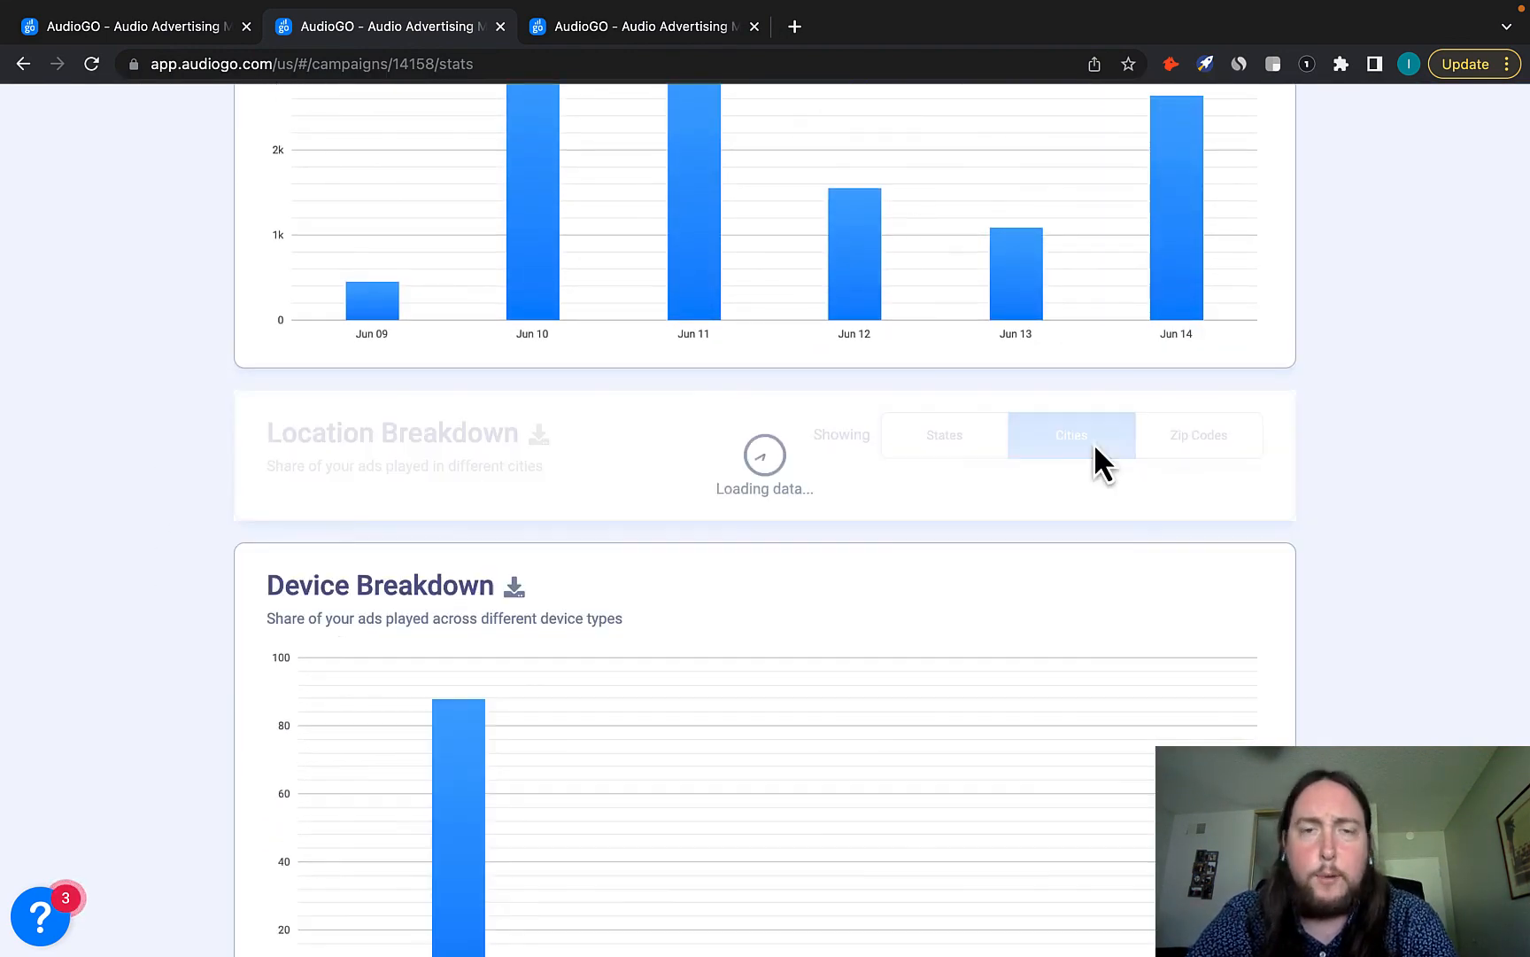
scroll(666, 530, "down", 2)
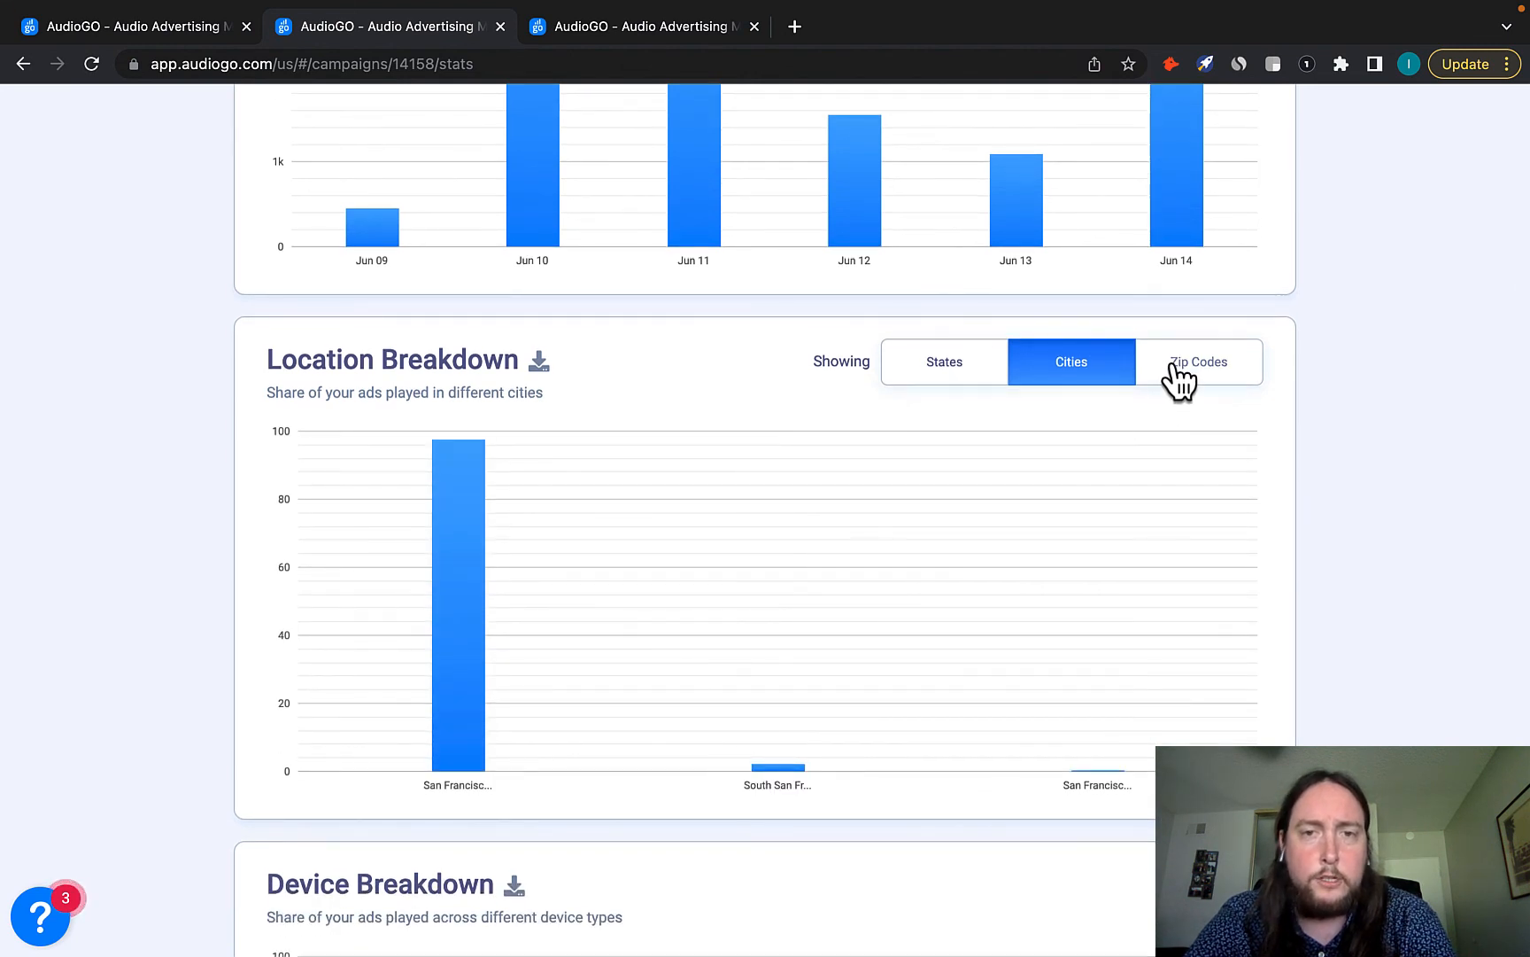
left_click(1180, 372)
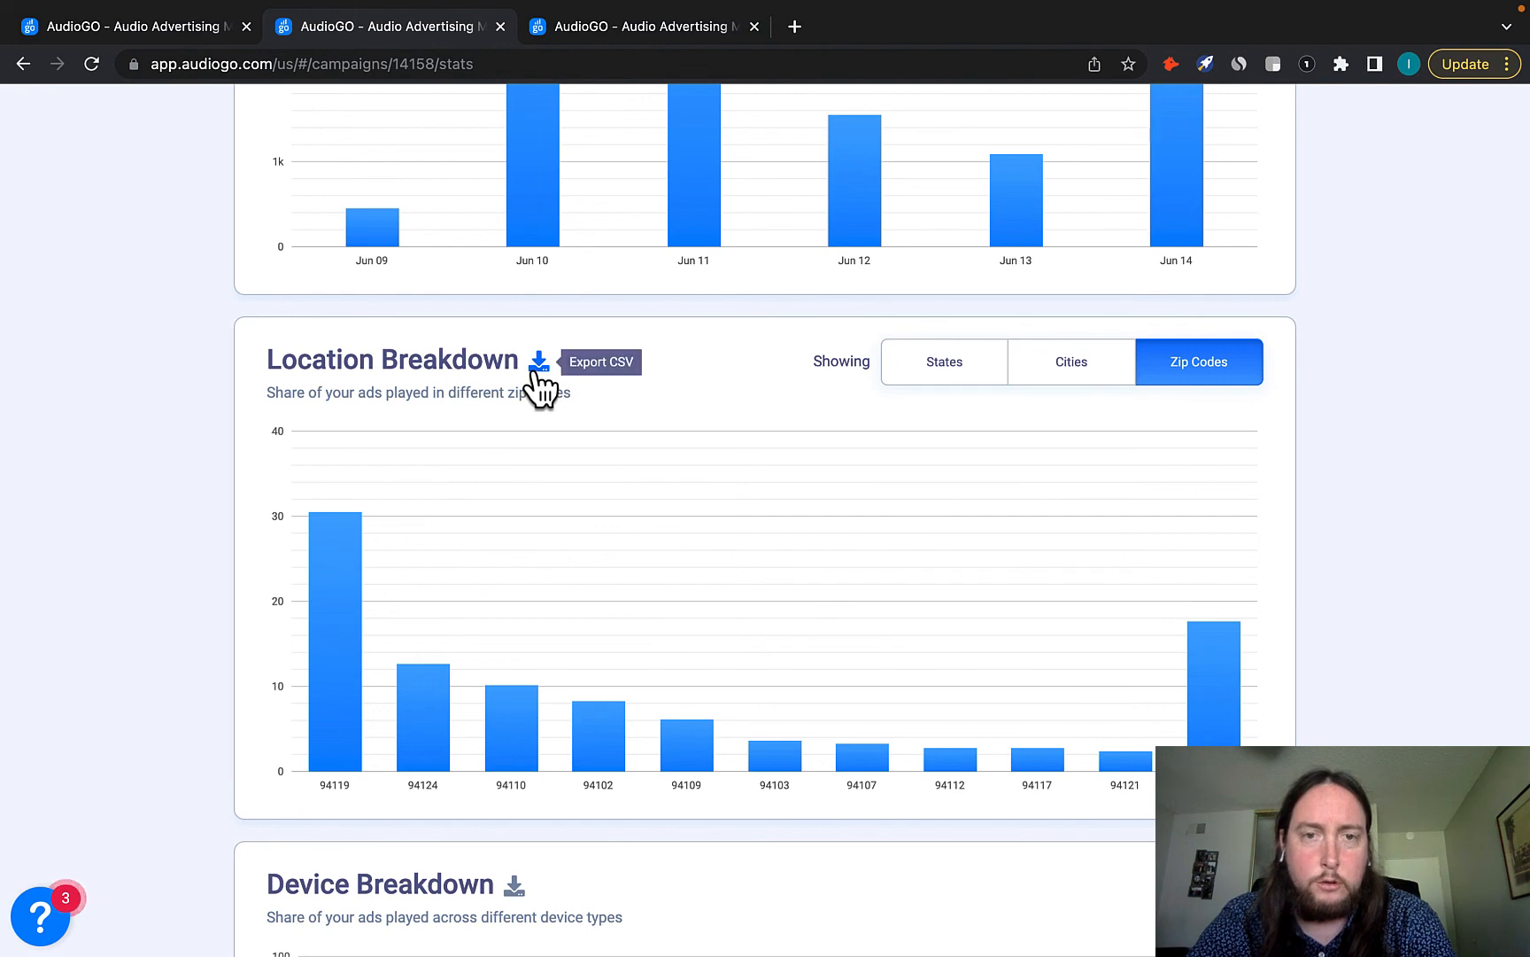
Review the report charts down and back up, then switch to the audiogo.com tab.
scroll(141, 489, "down", 5)
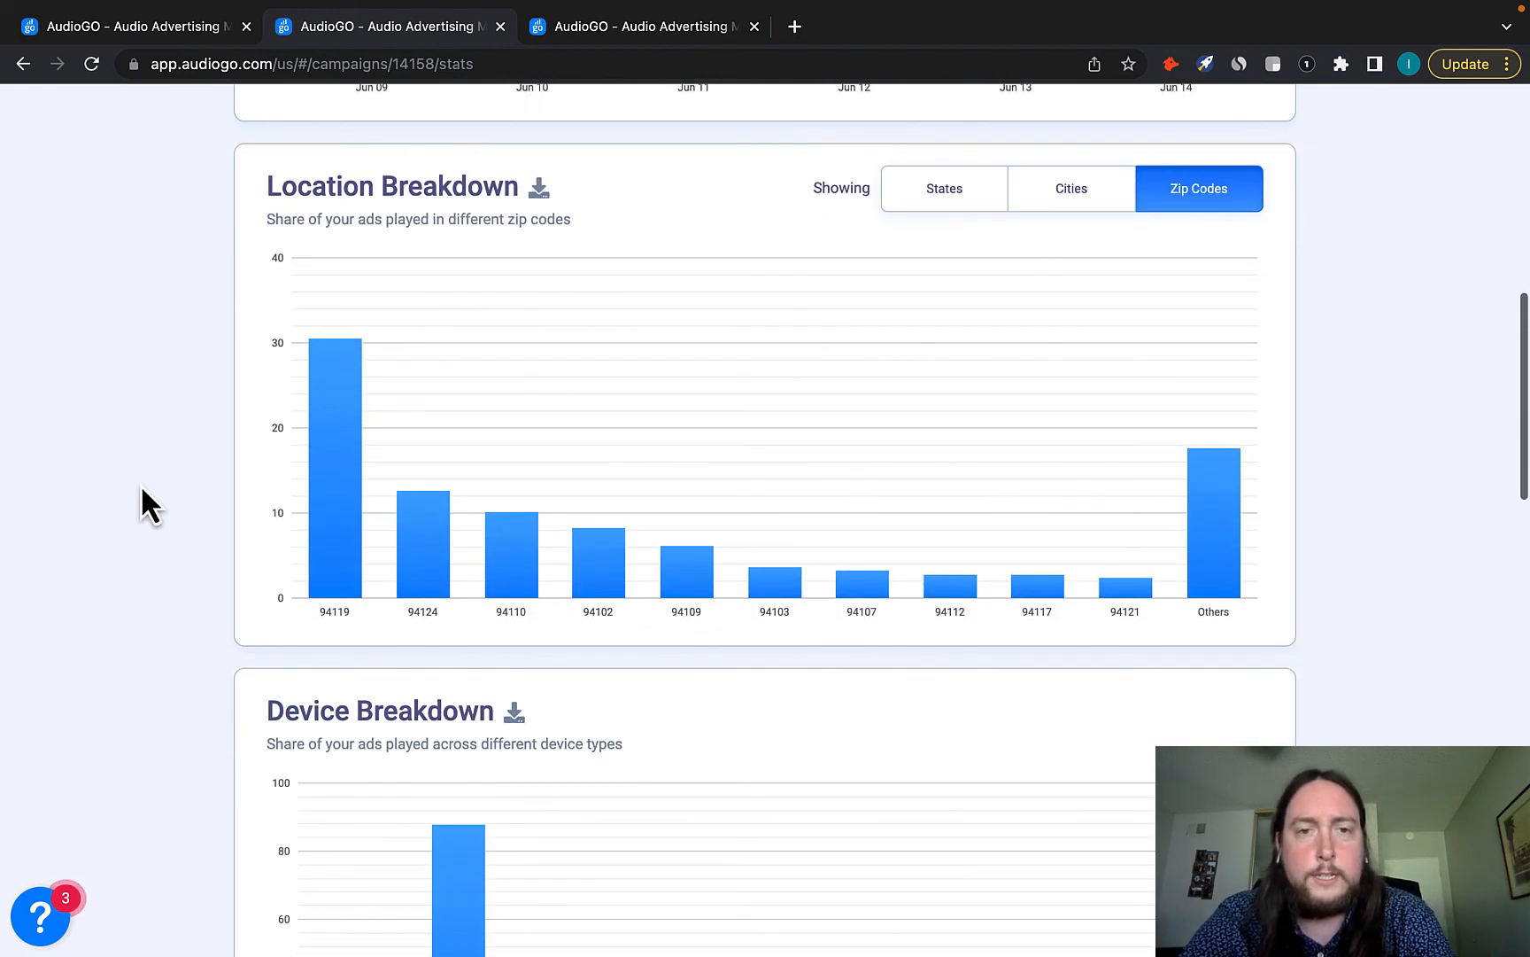
scroll(142, 489, "down", 5)
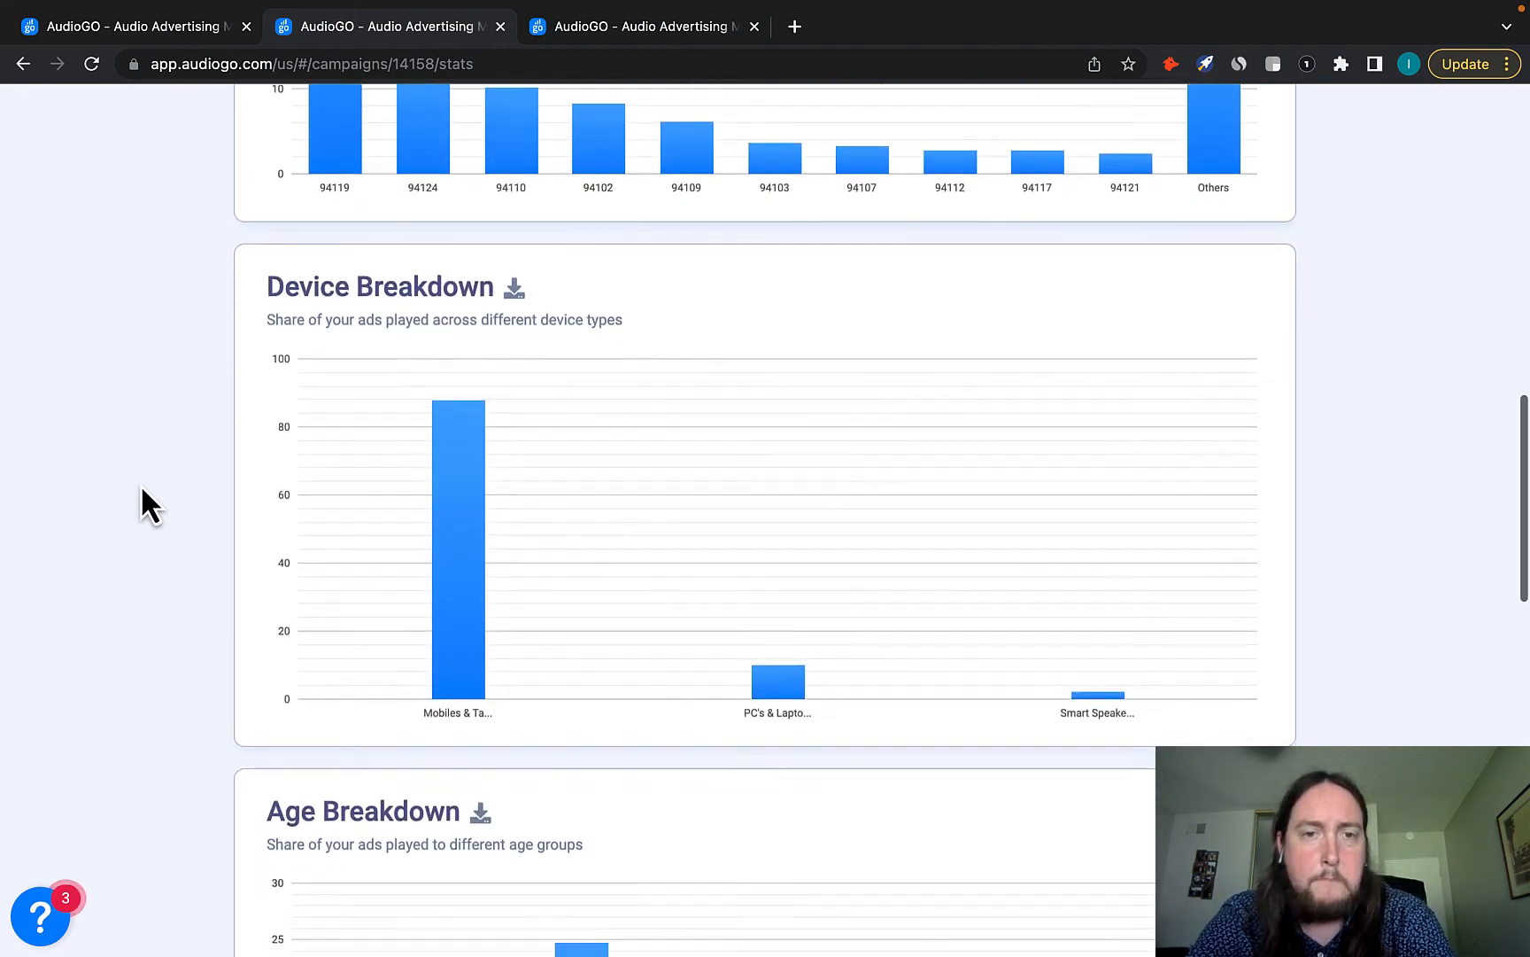
scroll(142, 489, "down", 8)
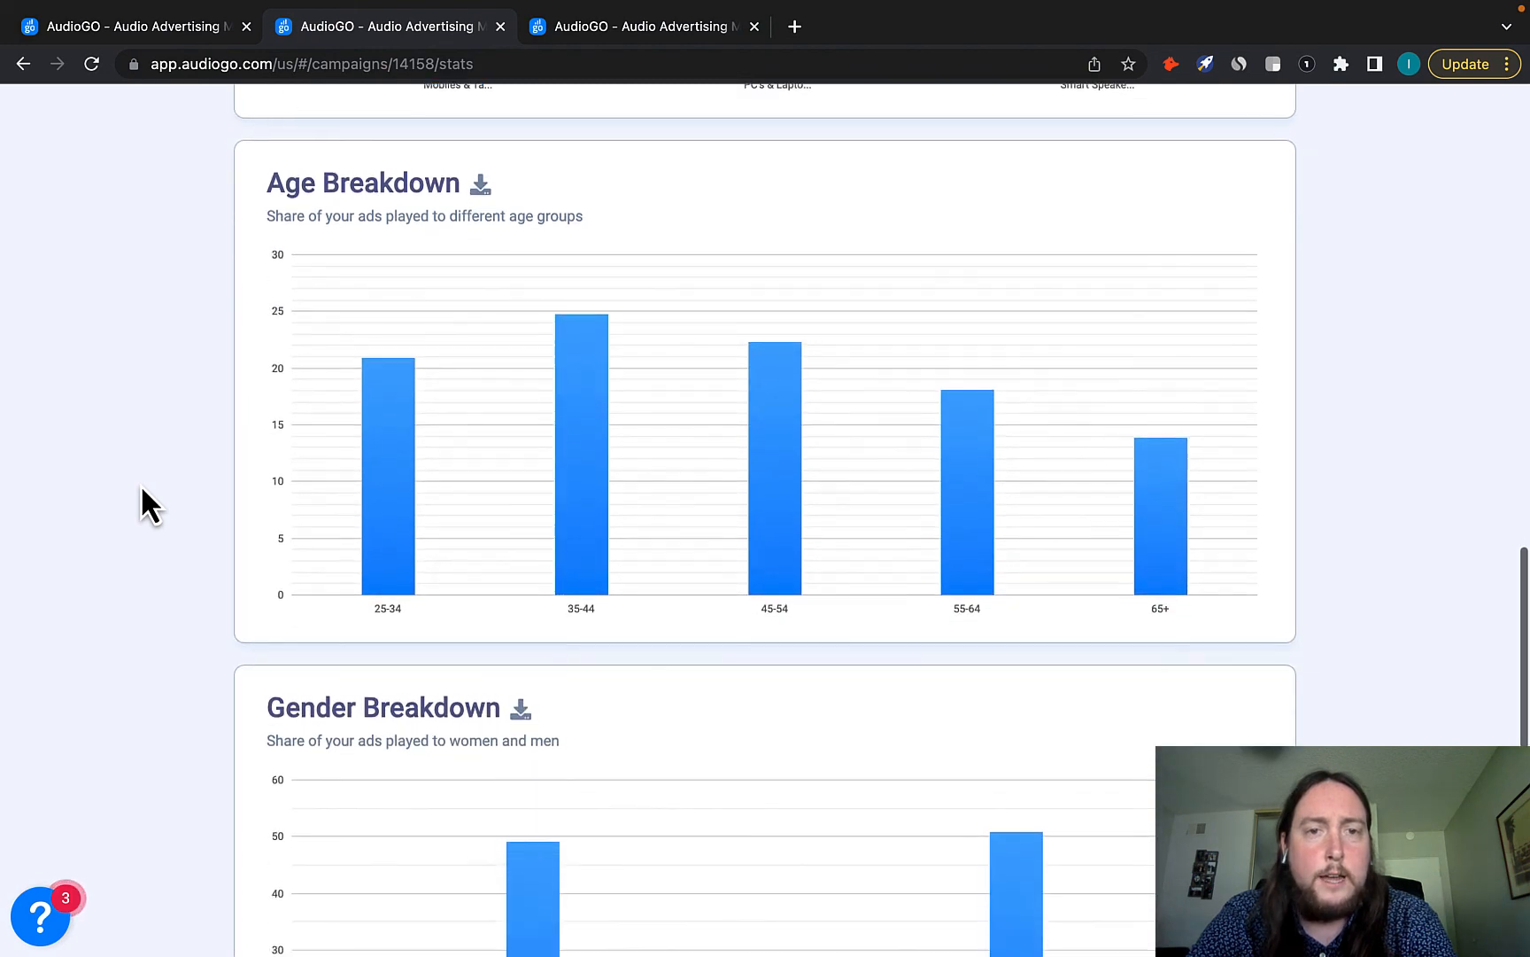
scroll(141, 487, "down", 3)
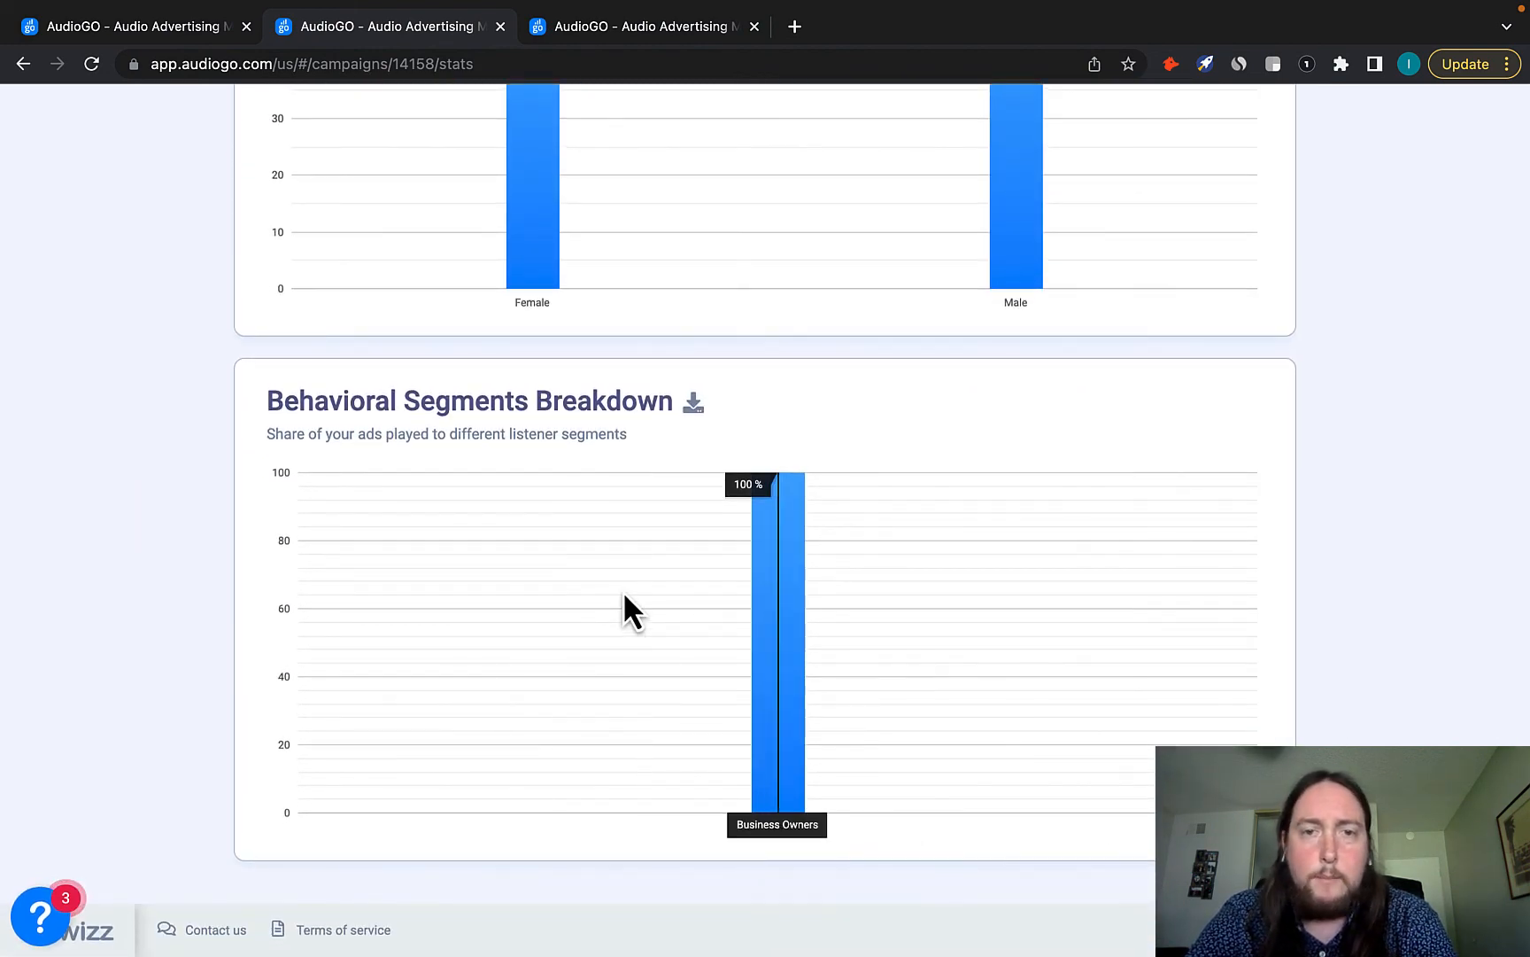
mouse_move(846, 669)
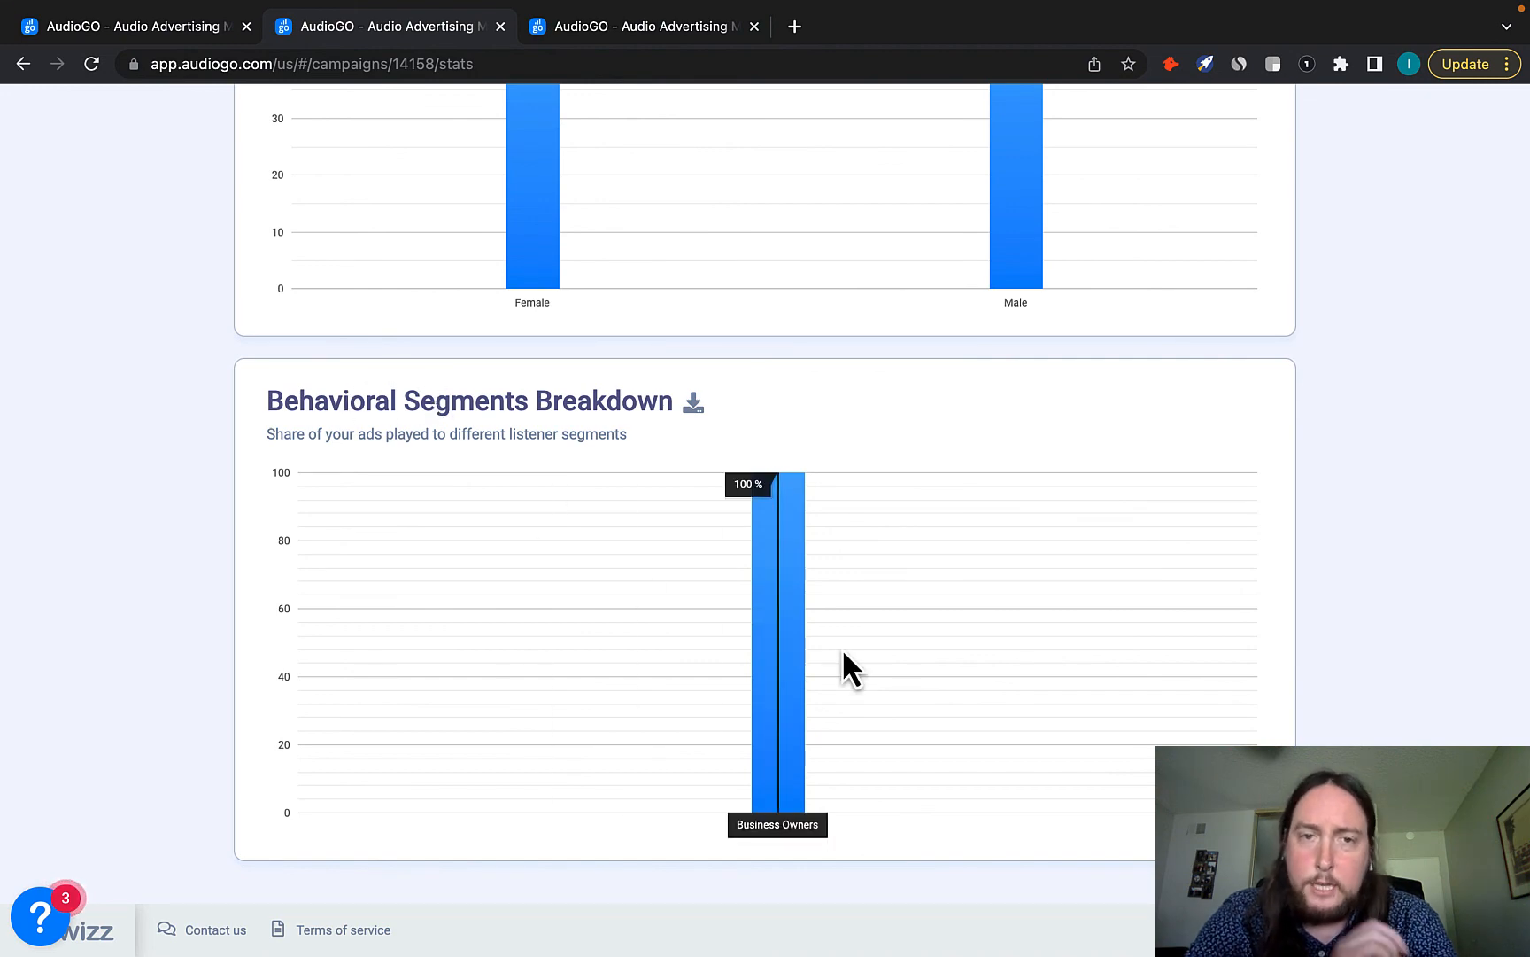
scroll(195, 542, "up", 7)
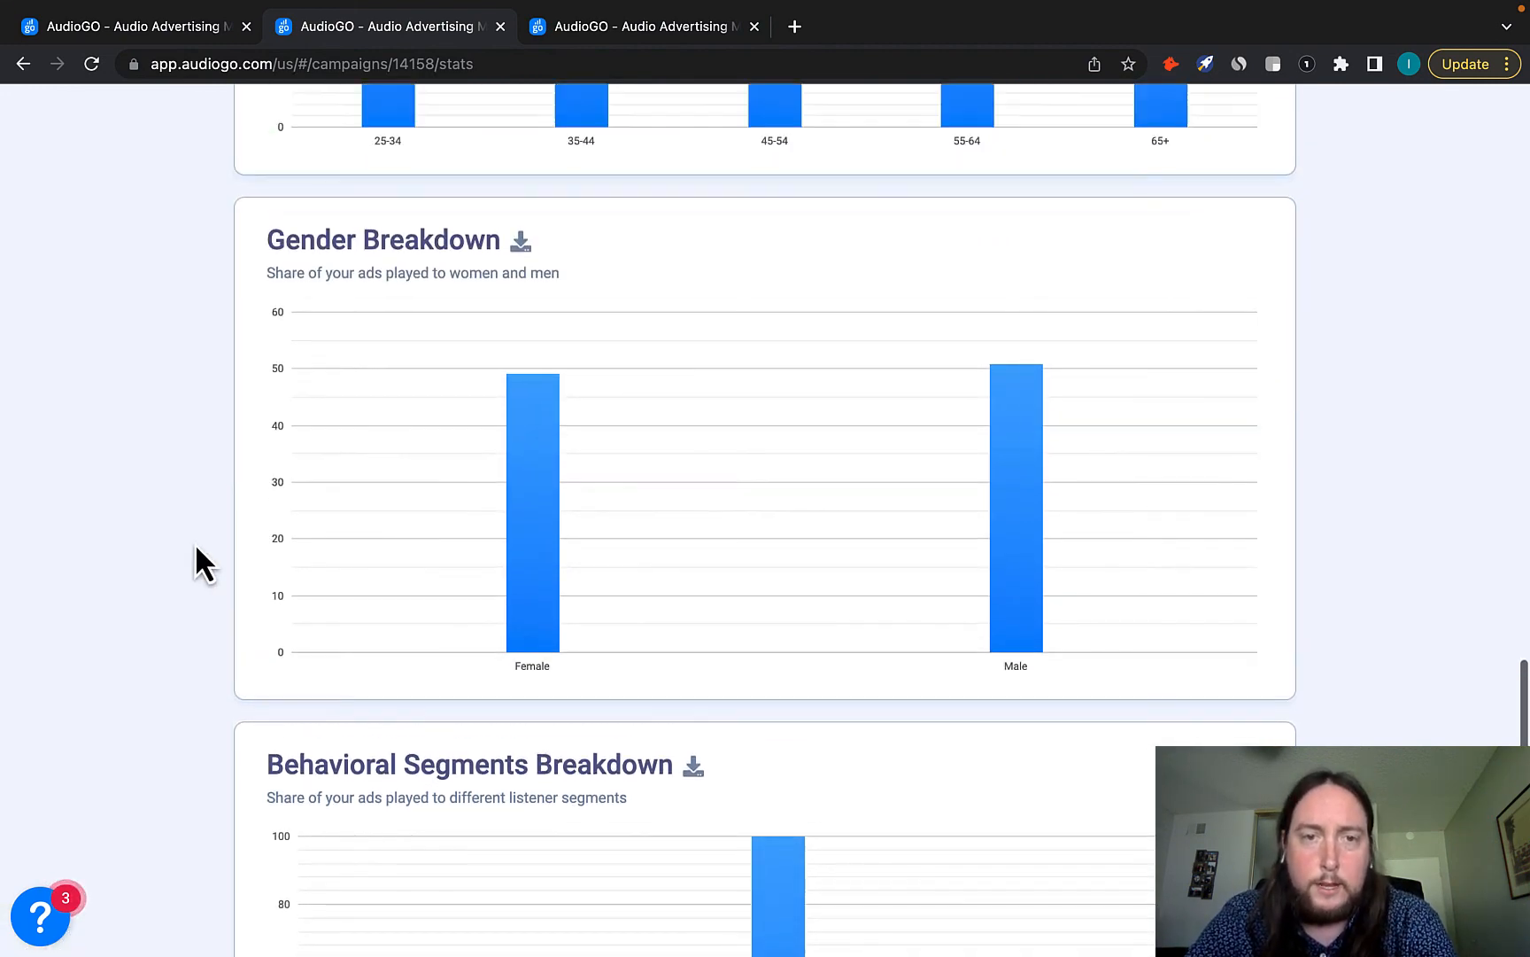
scroll(195, 543, "up", 15)
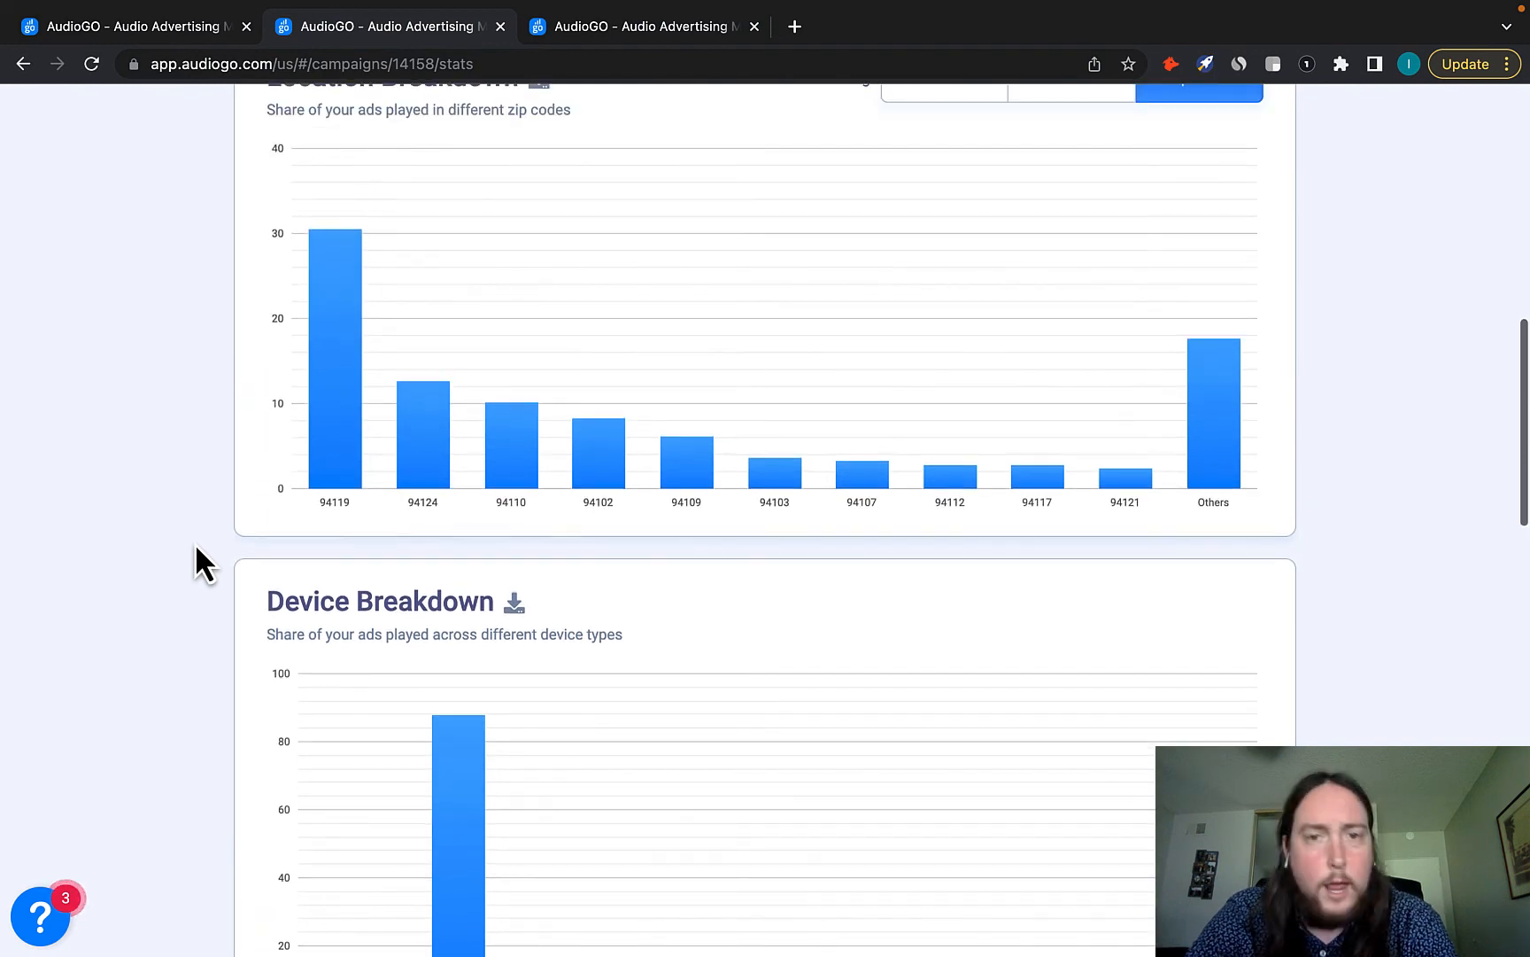
scroll(197, 547, "up", 10)
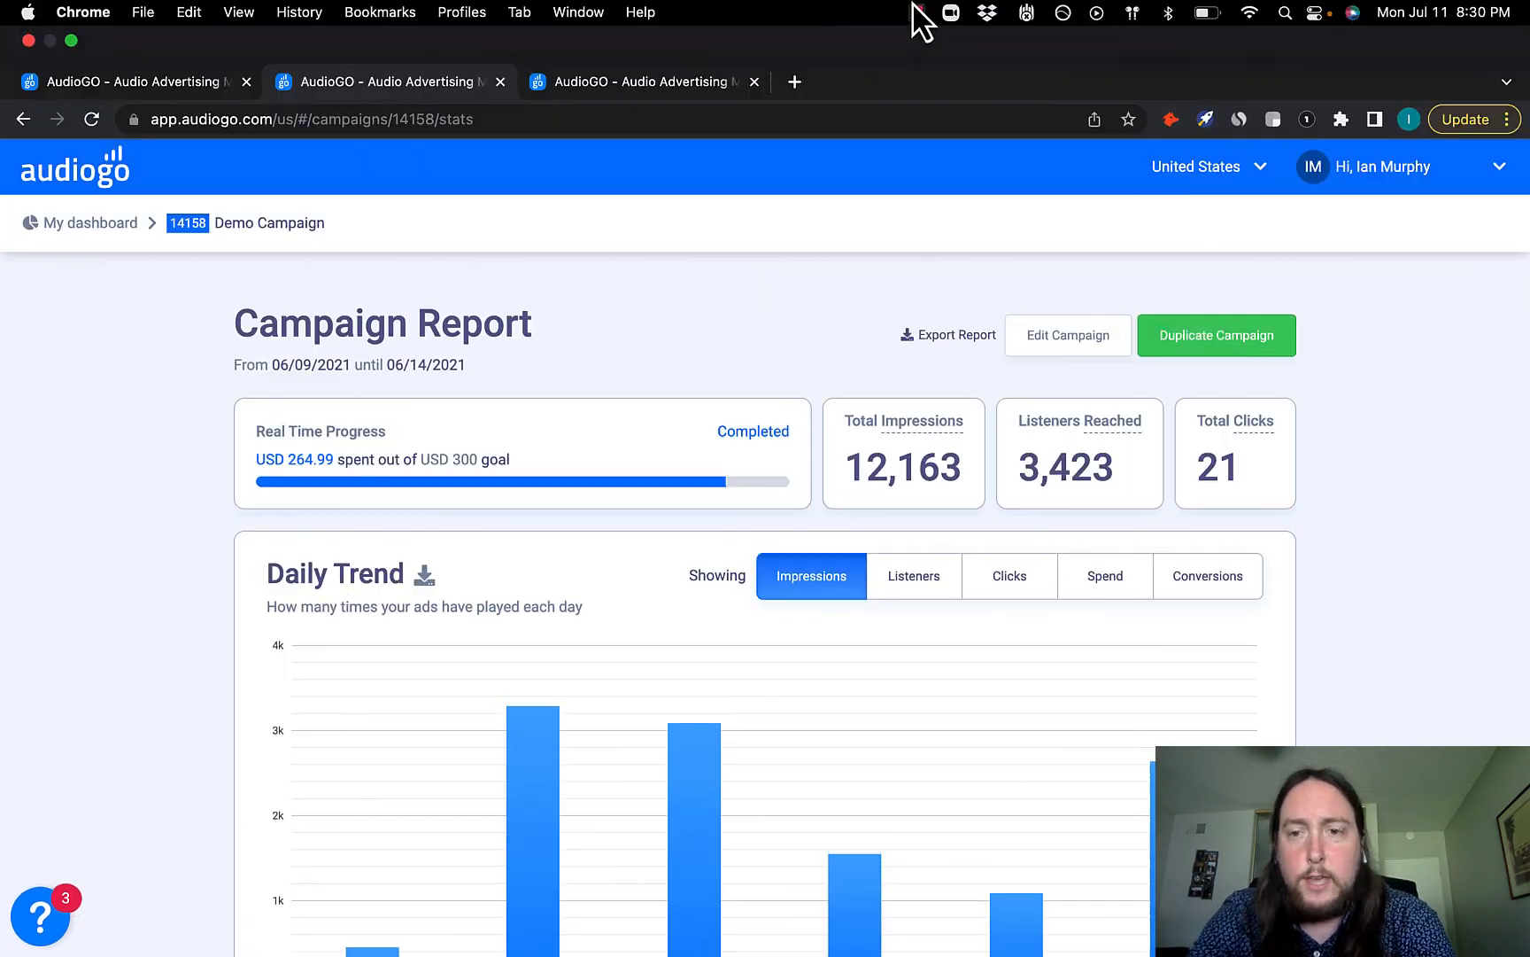
left_click(916, 12)
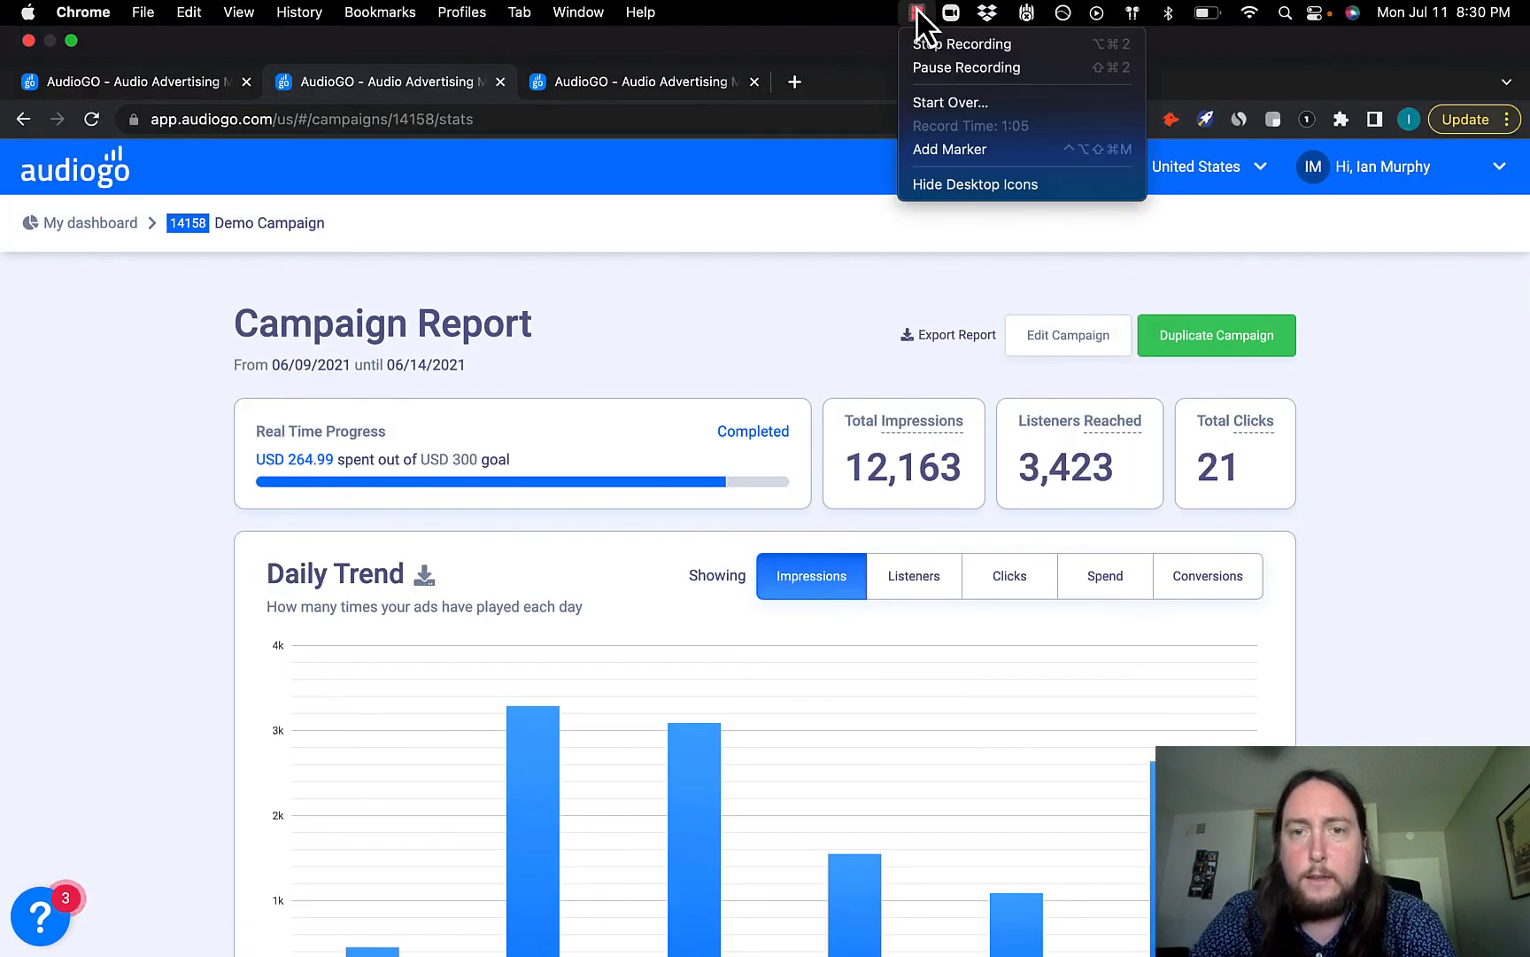